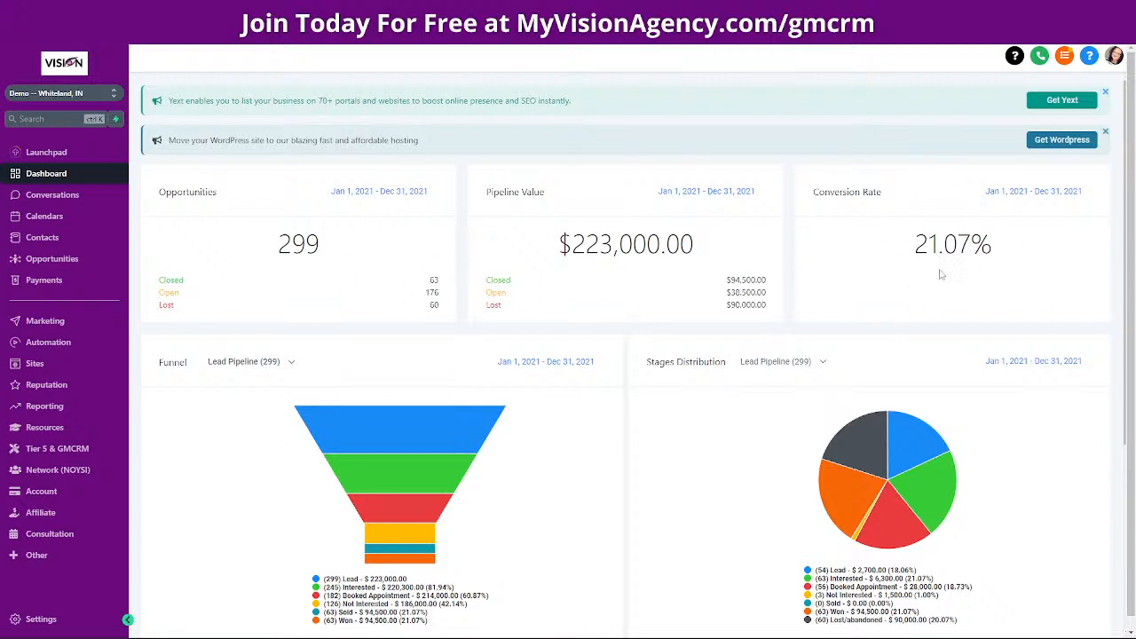
# View the dashboard funnel for the Power Dialer pipeline and switch it back to Lead Pipeline.
pyautogui.scroll(-2, 932, 247)
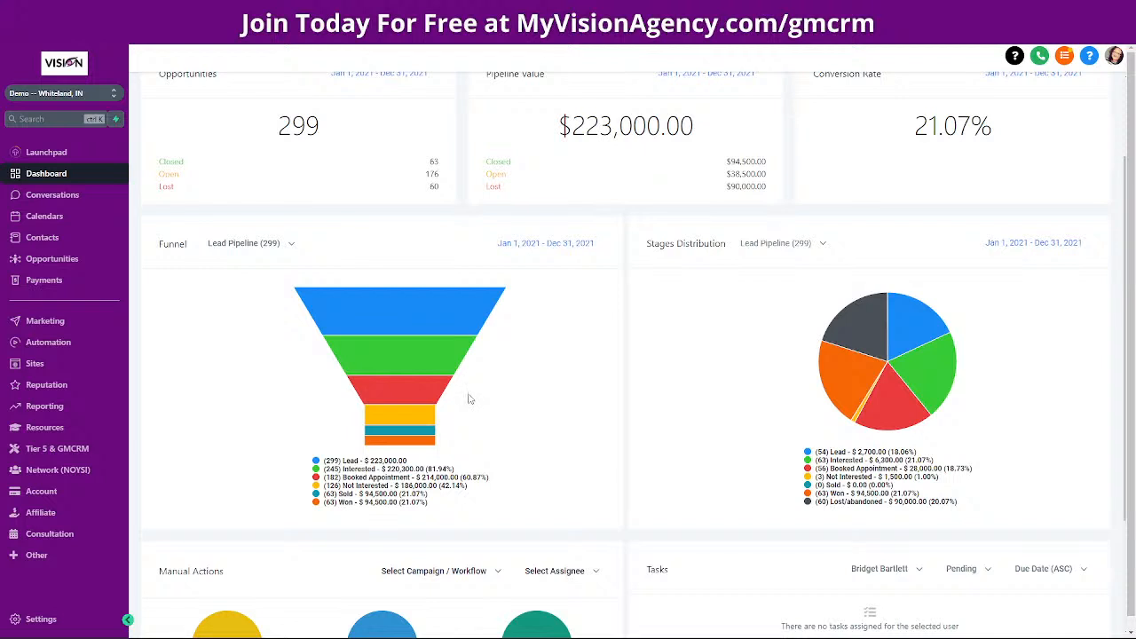
pyautogui.click(271, 244)
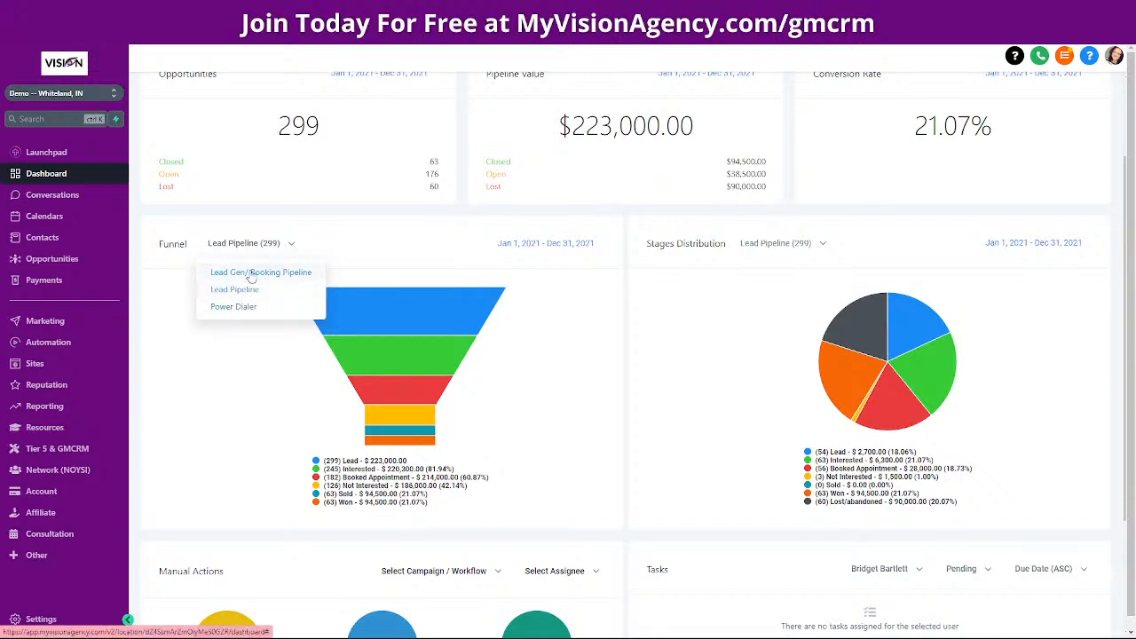
pyautogui.click(234, 308)
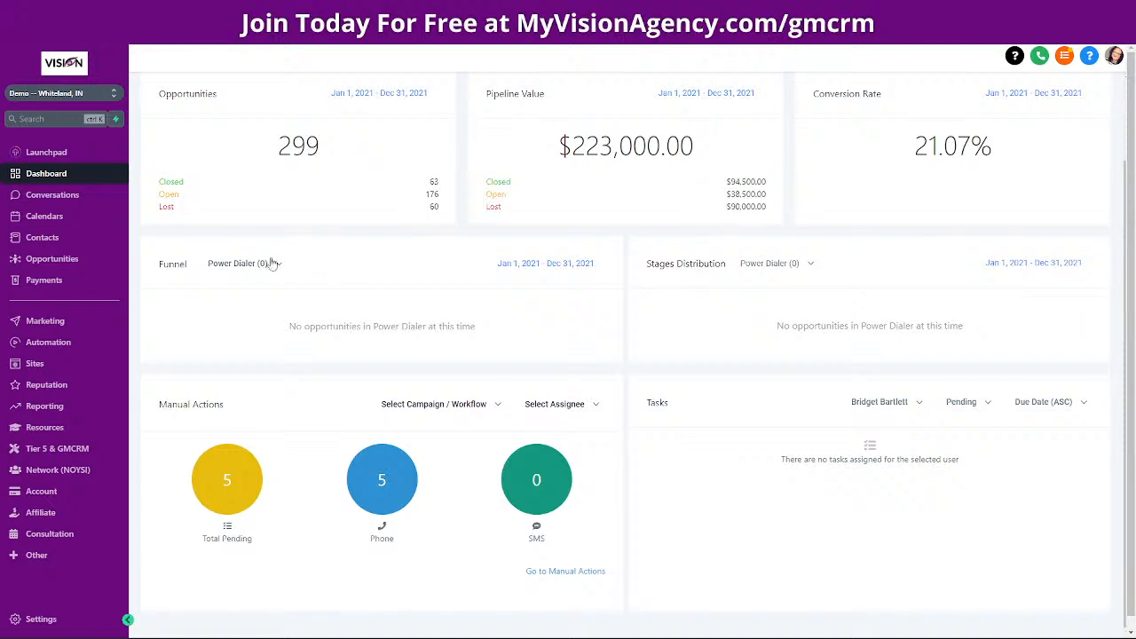
pyautogui.click(554, 264)
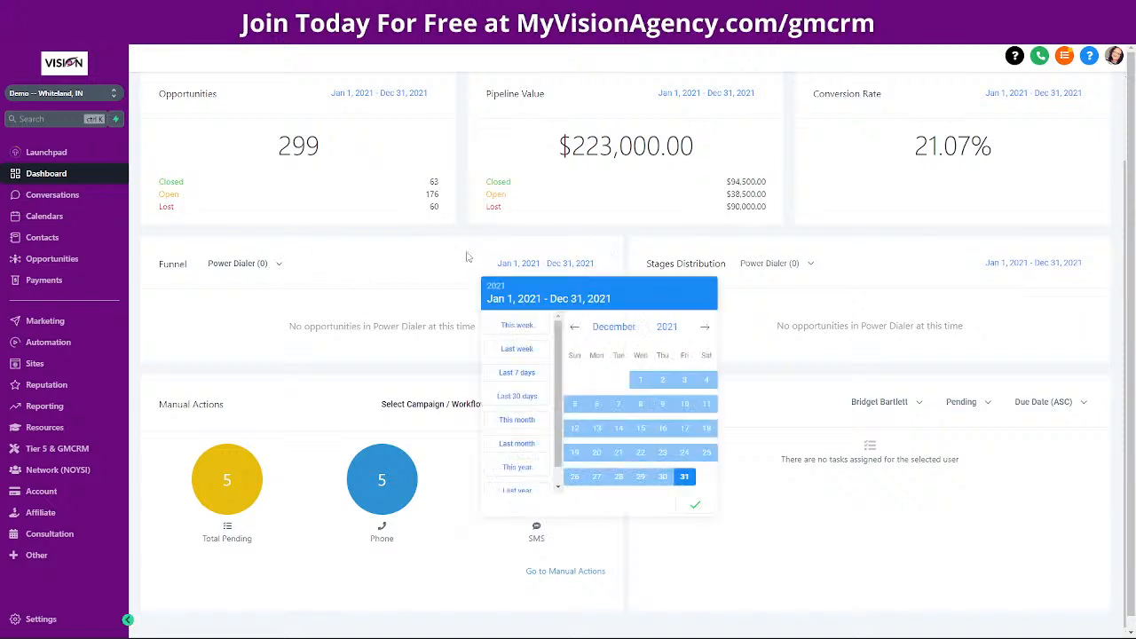
pyautogui.click(261, 266)
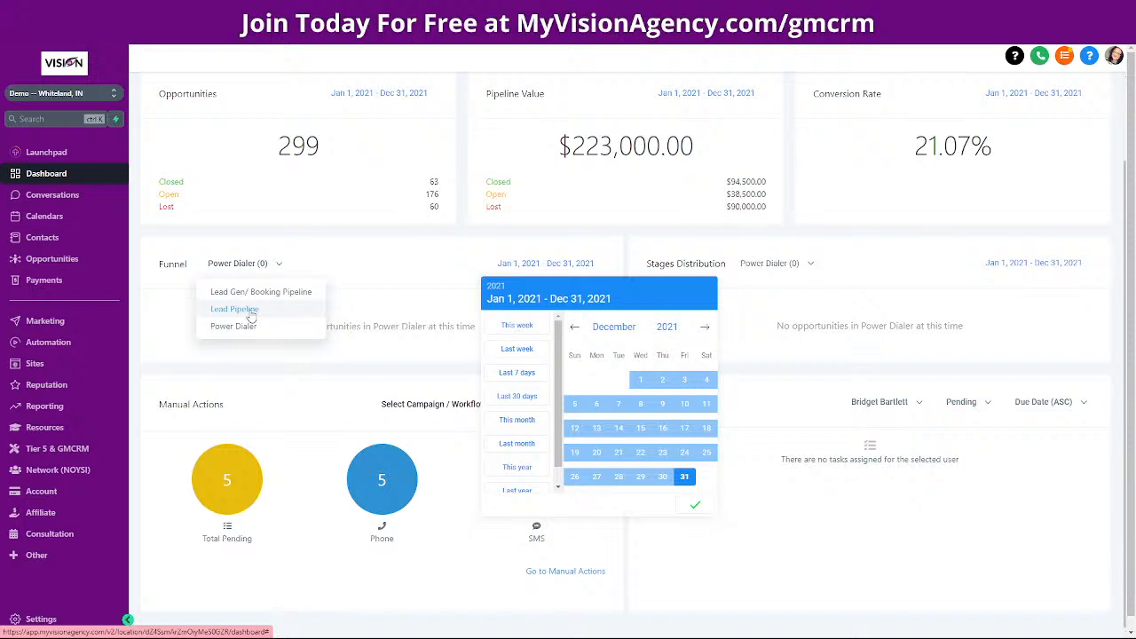
pyautogui.click(249, 311)
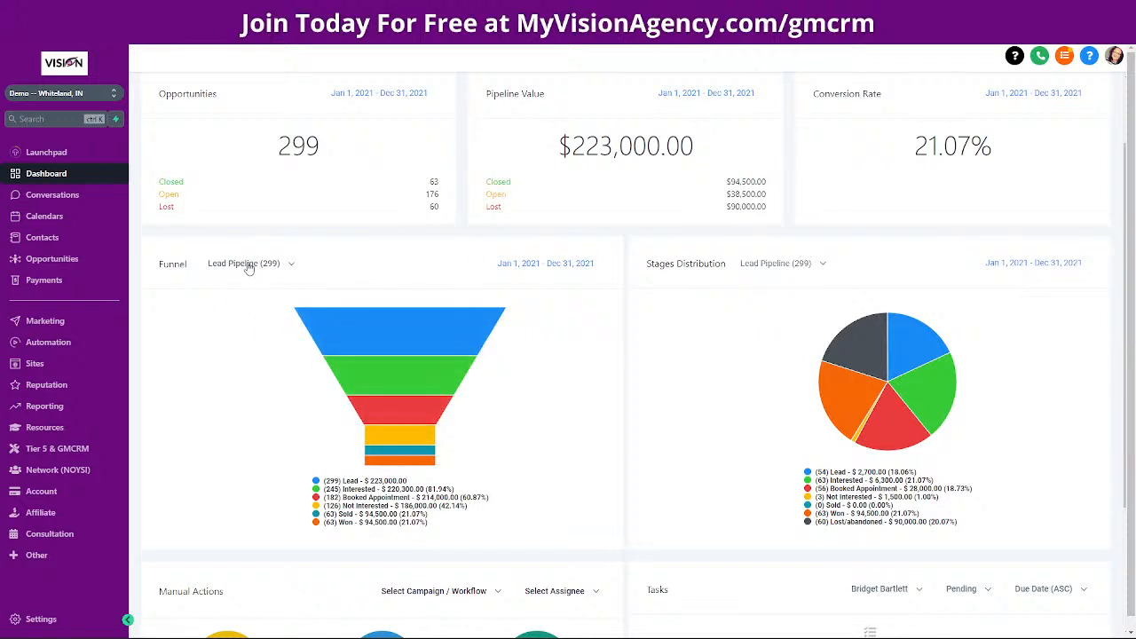
# Examine the Stages Distribution pipeline choices and the Manual Actions and Tasks sections of the dashboard.
pyautogui.click(807, 269)
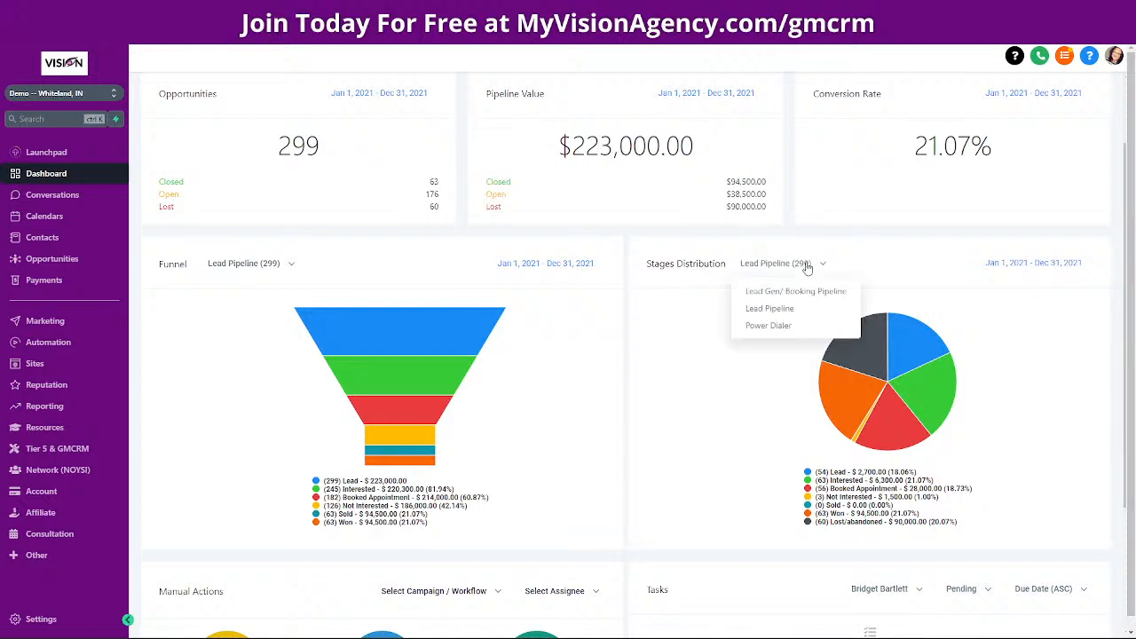
pyautogui.click(746, 445)
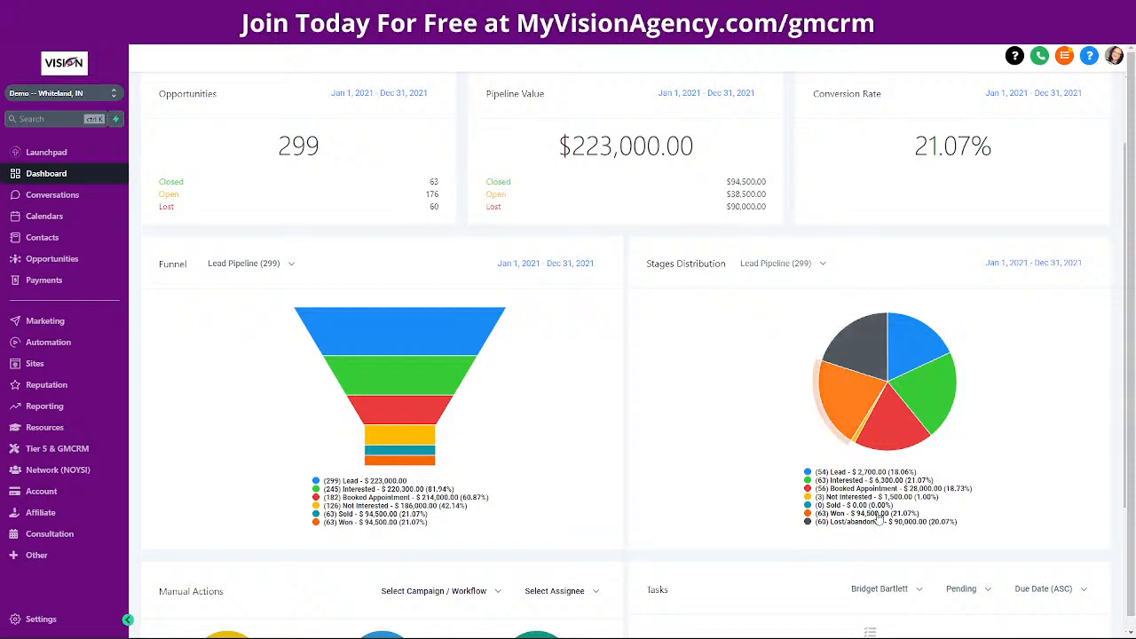
pyautogui.scroll(-2, 744, 442)
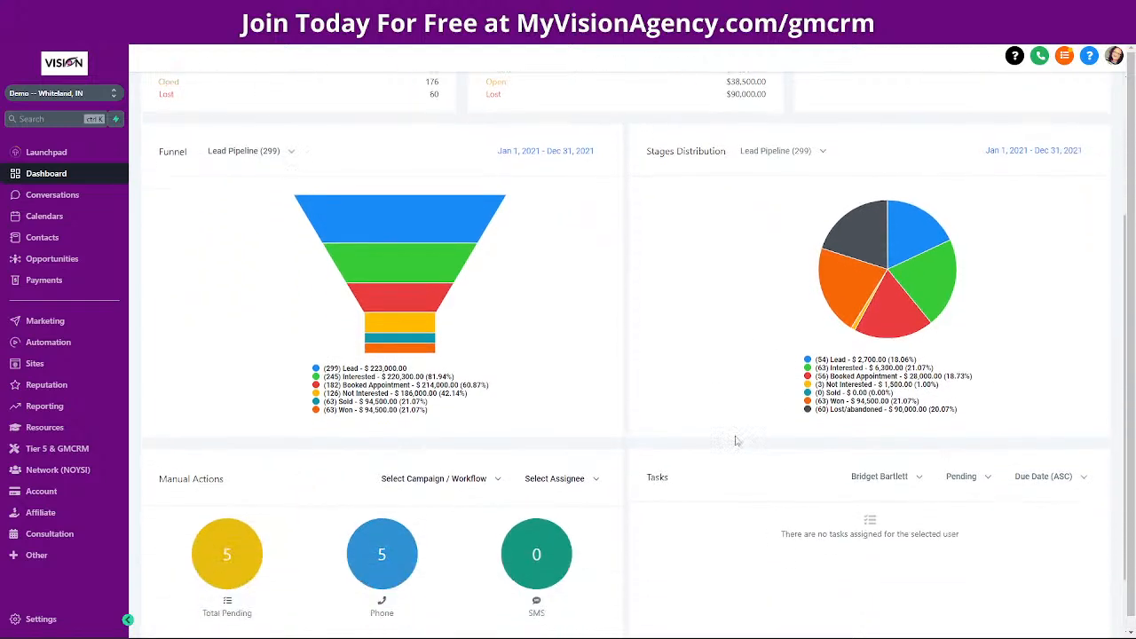
pyautogui.scroll(-1, 746, 439)
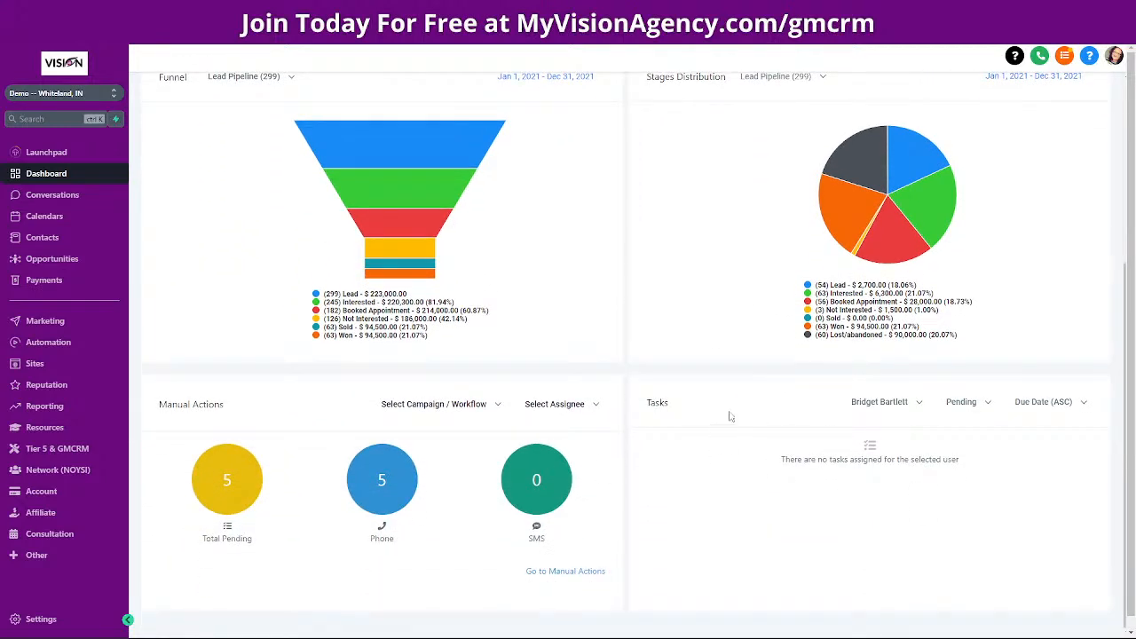
pyautogui.scroll(5, 731, 415)
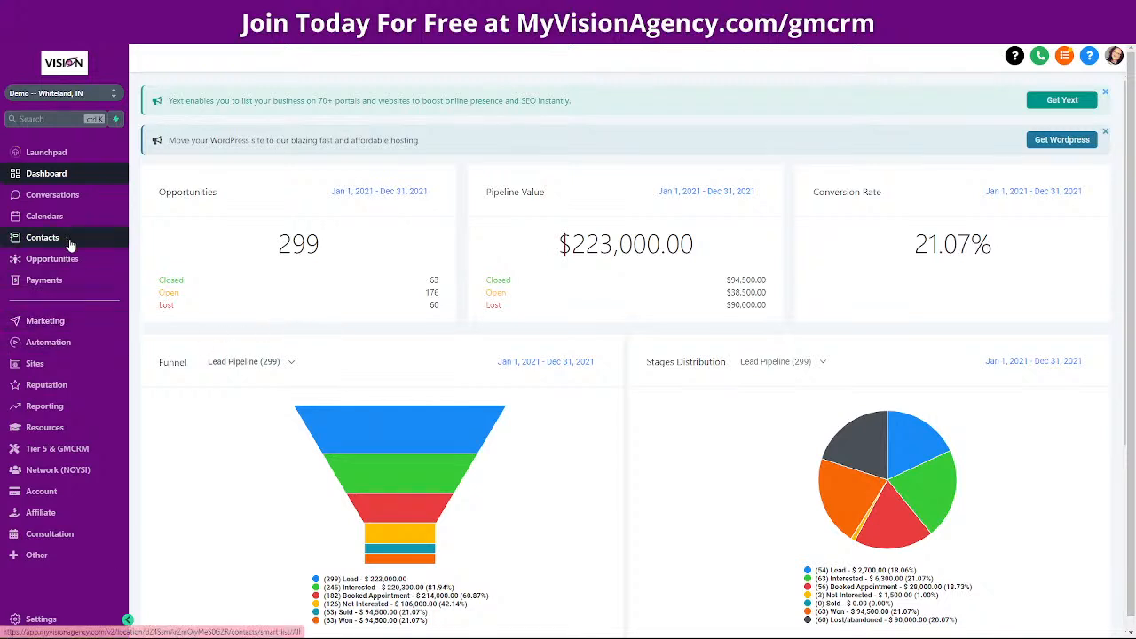
# Open the Opportunities board and look through its date range presets without applying one.
pyautogui.click(110, 265)
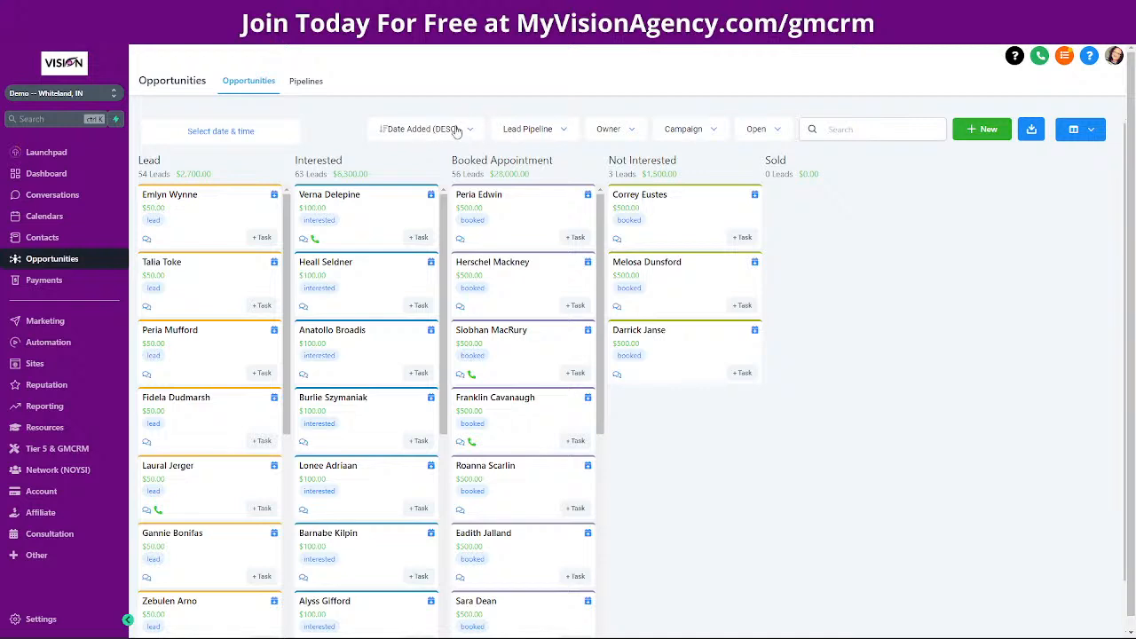
pyautogui.click(217, 133)
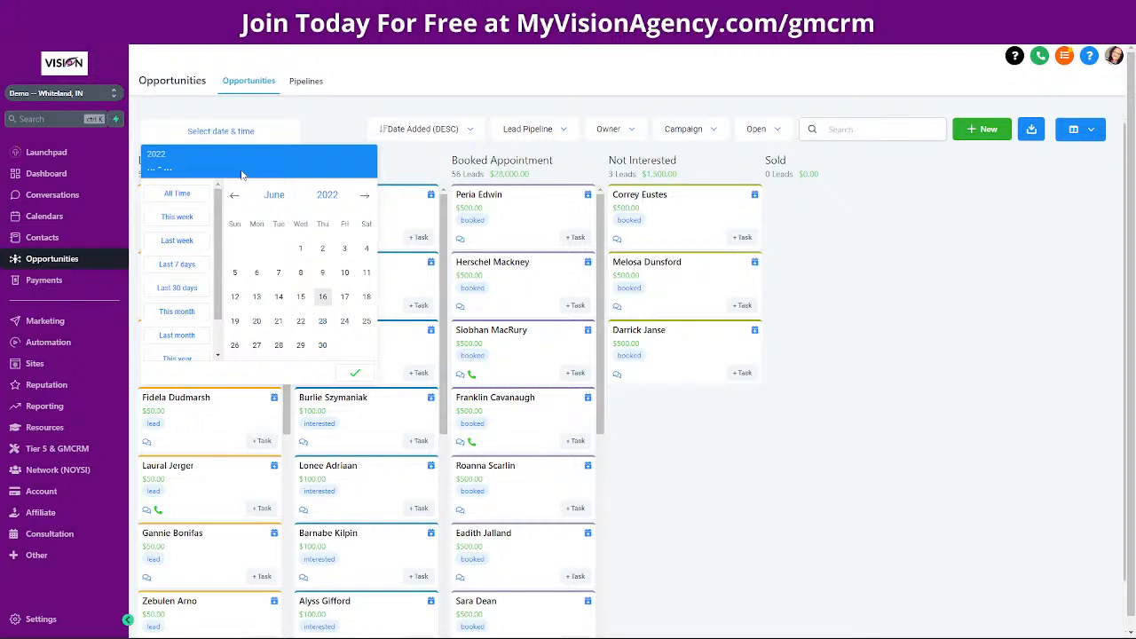
pyautogui.moveTo(163, 264); pyautogui.dragTo(197, 270)
pyautogui.click(179, 293)
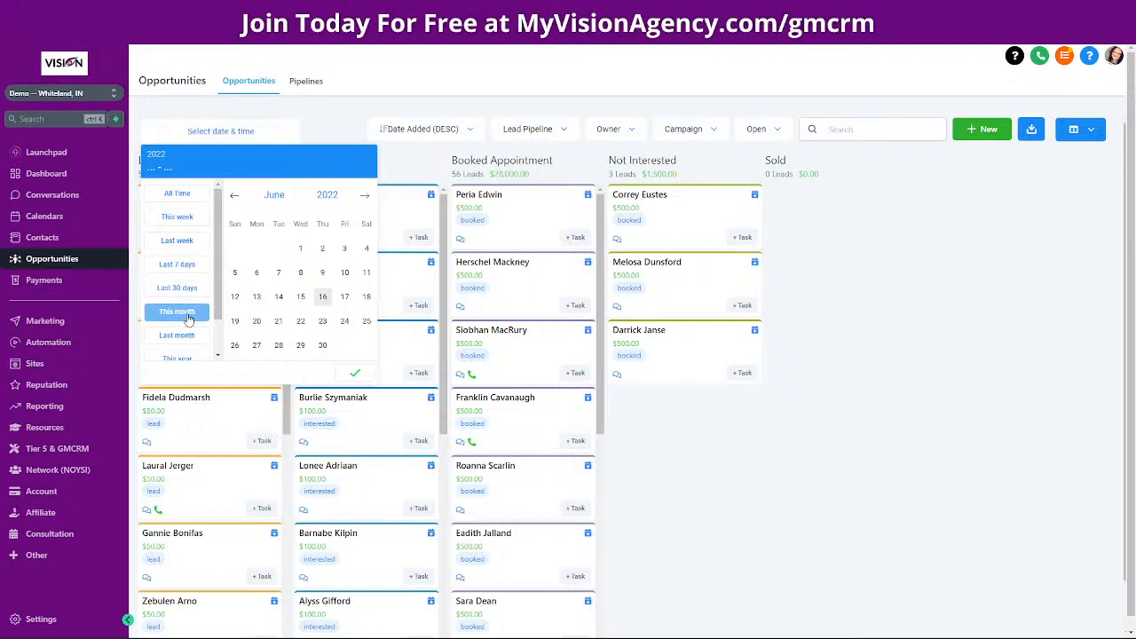
pyautogui.click(353, 106)
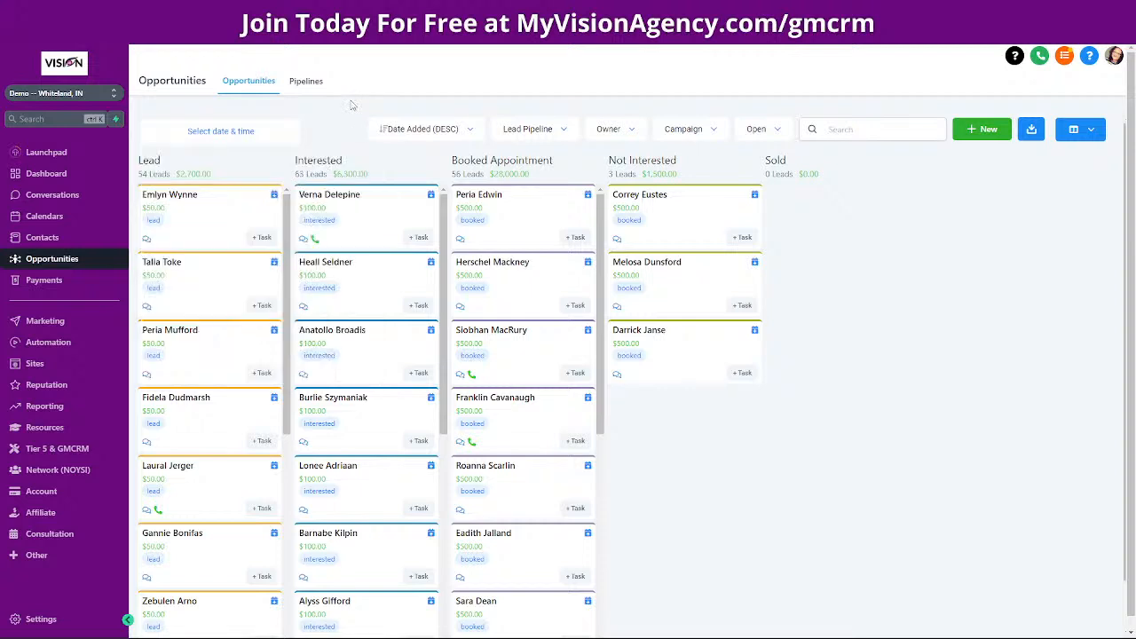
# Look through the board's sort order, pipeline, owner, campaign and status filter options without changing them.
pyautogui.click(467, 130)
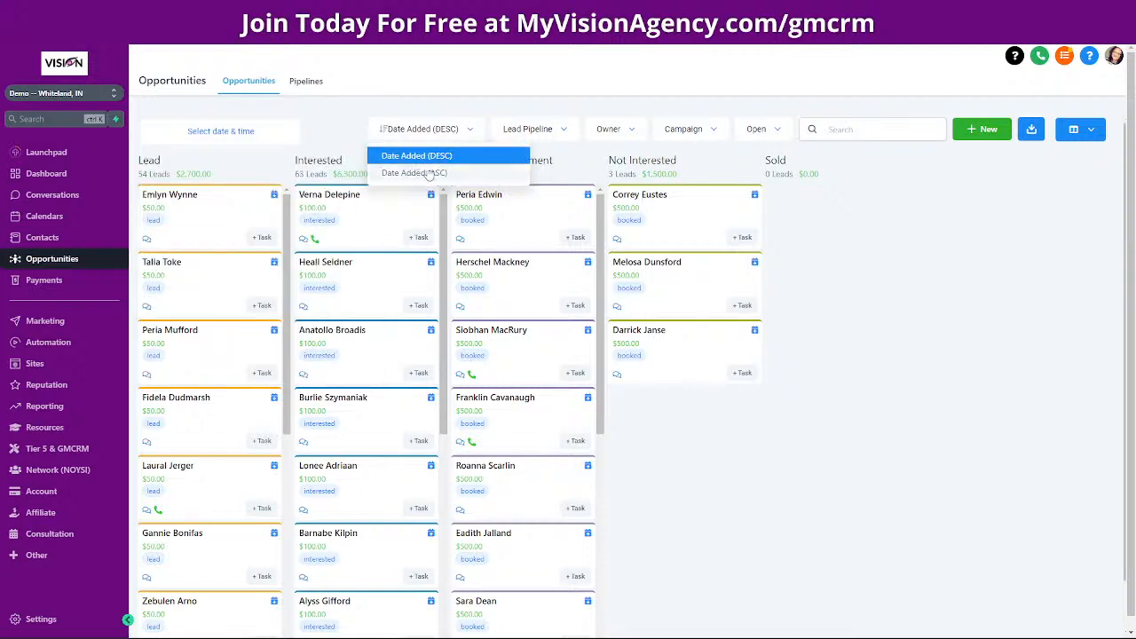
pyautogui.click(548, 138)
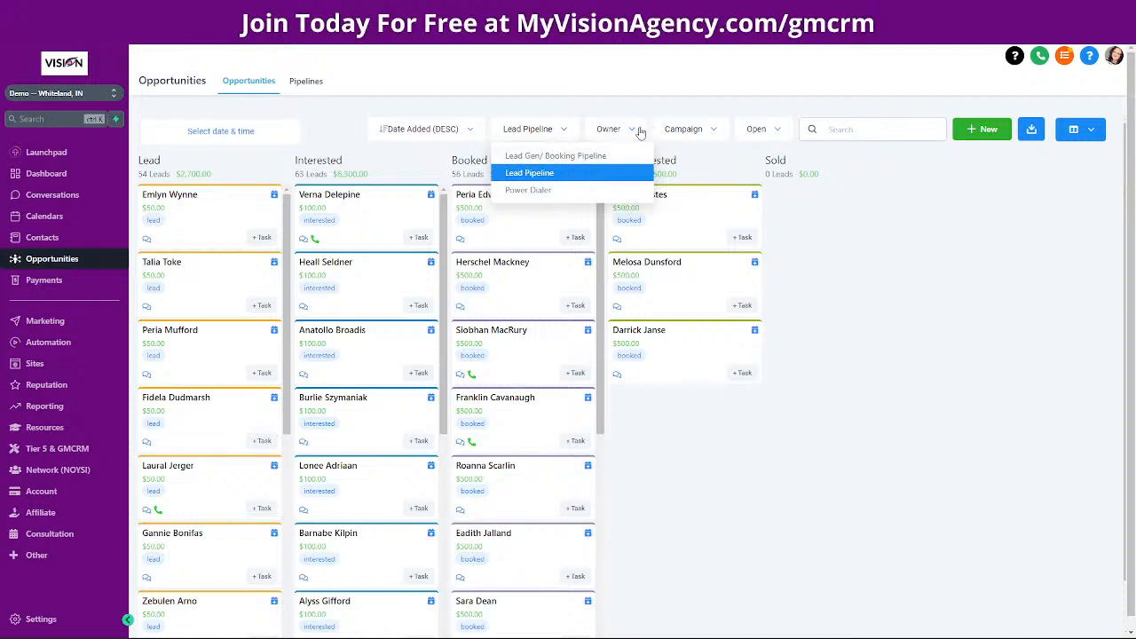
pyautogui.click(639, 131)
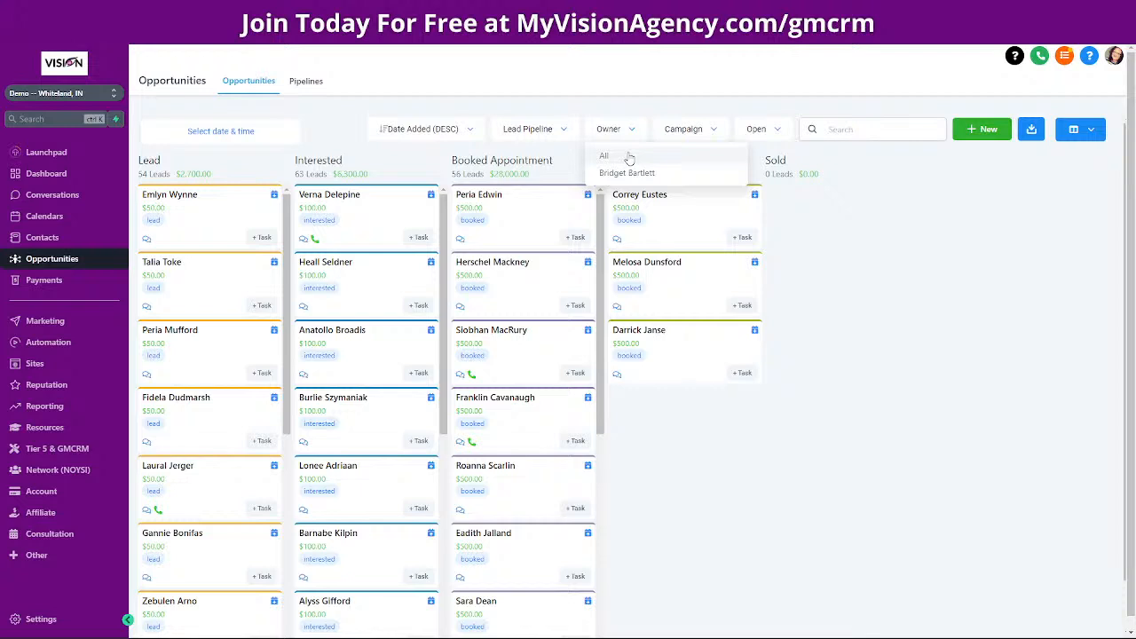
pyautogui.click(703, 133)
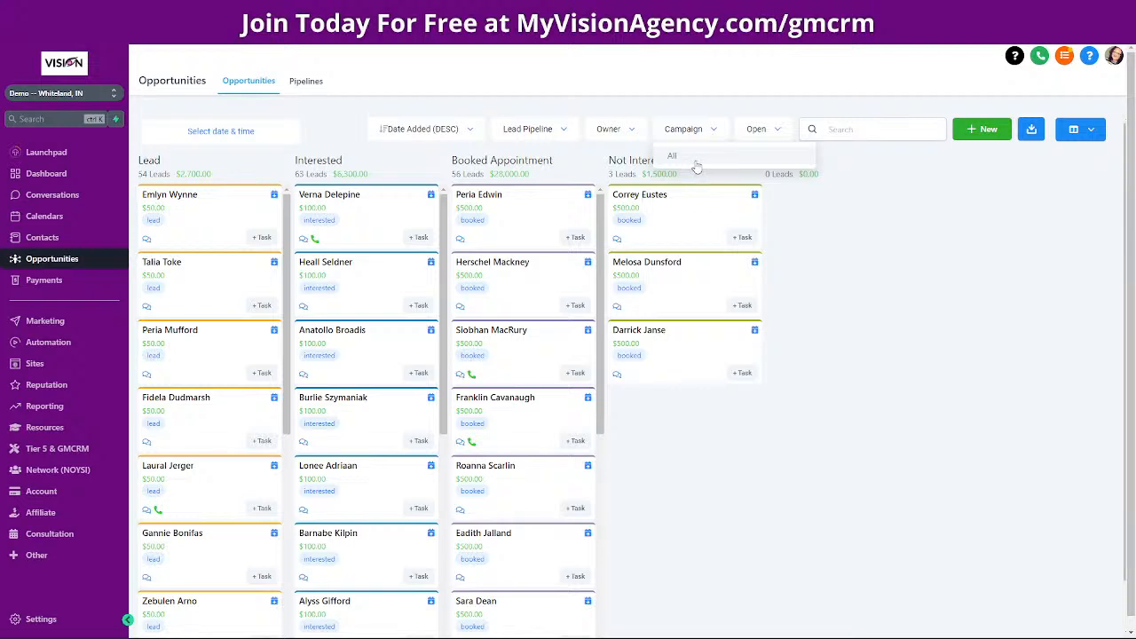
pyautogui.click(772, 129)
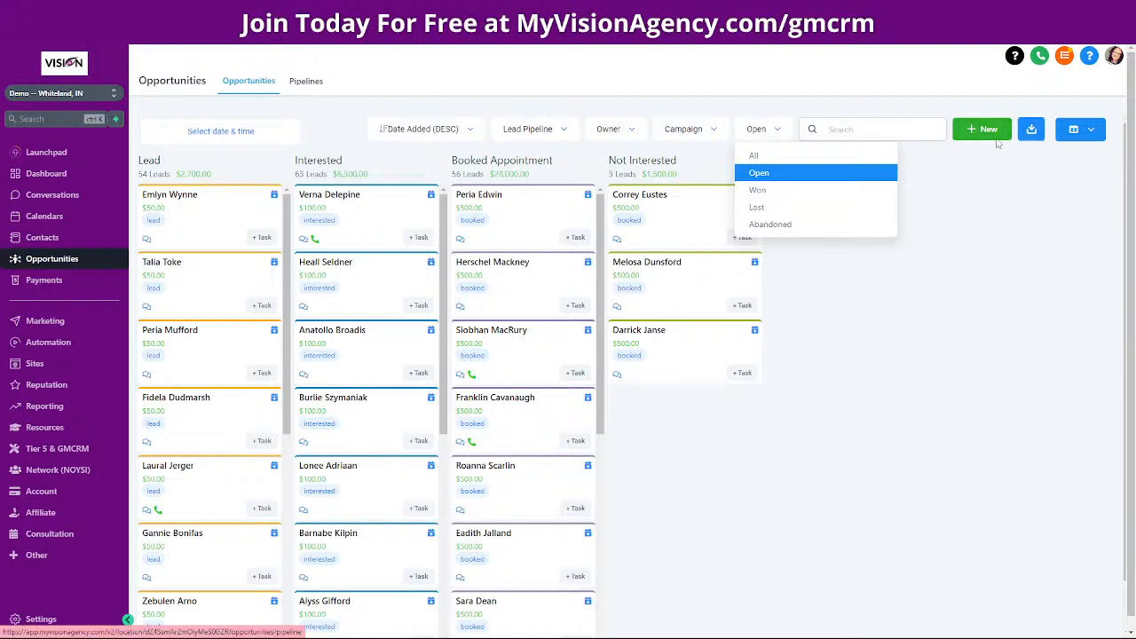
pyautogui.click(993, 262)
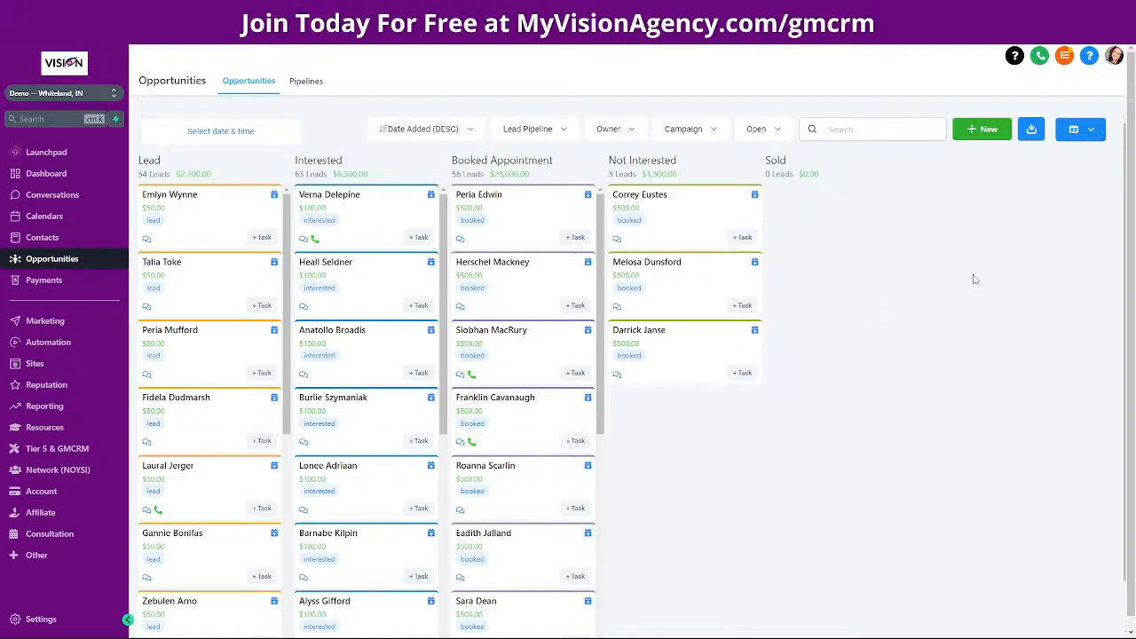
# Start a new pipeline and name it My Vision Agency.
pyautogui.click(306, 83)
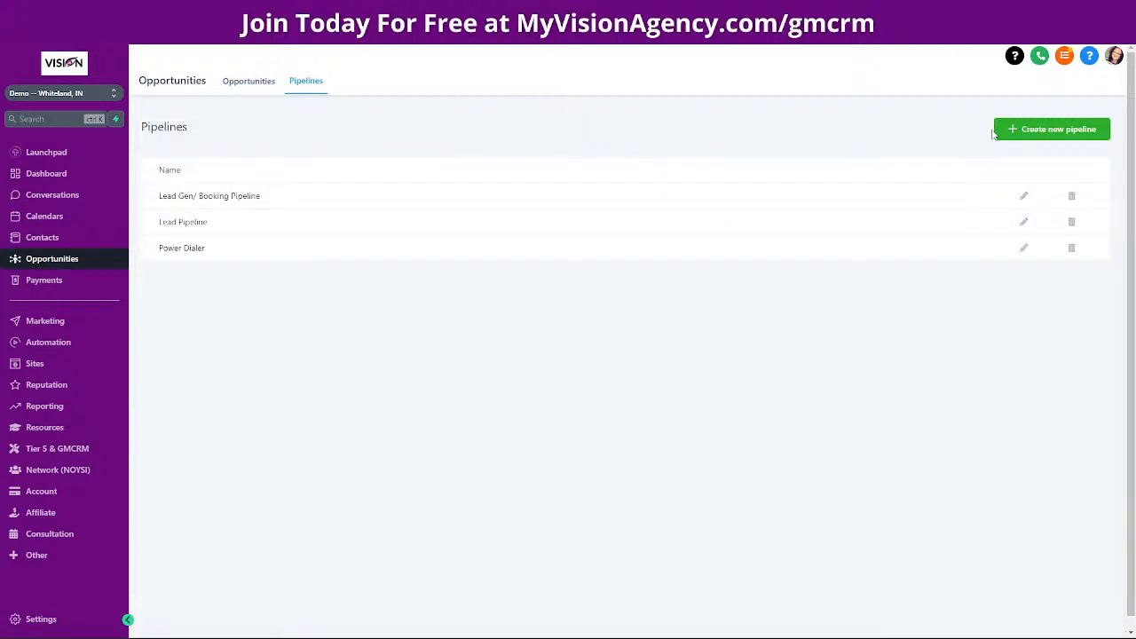
pyautogui.click(1056, 129)
pyautogui.click(432, 133)
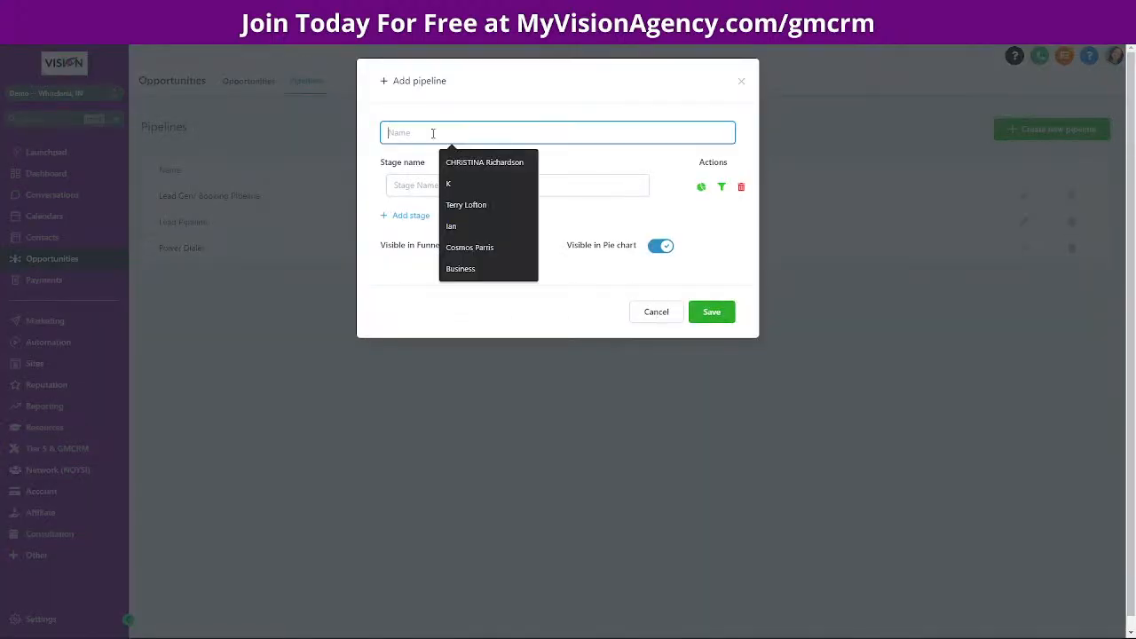
pyautogui.click(440, 107)
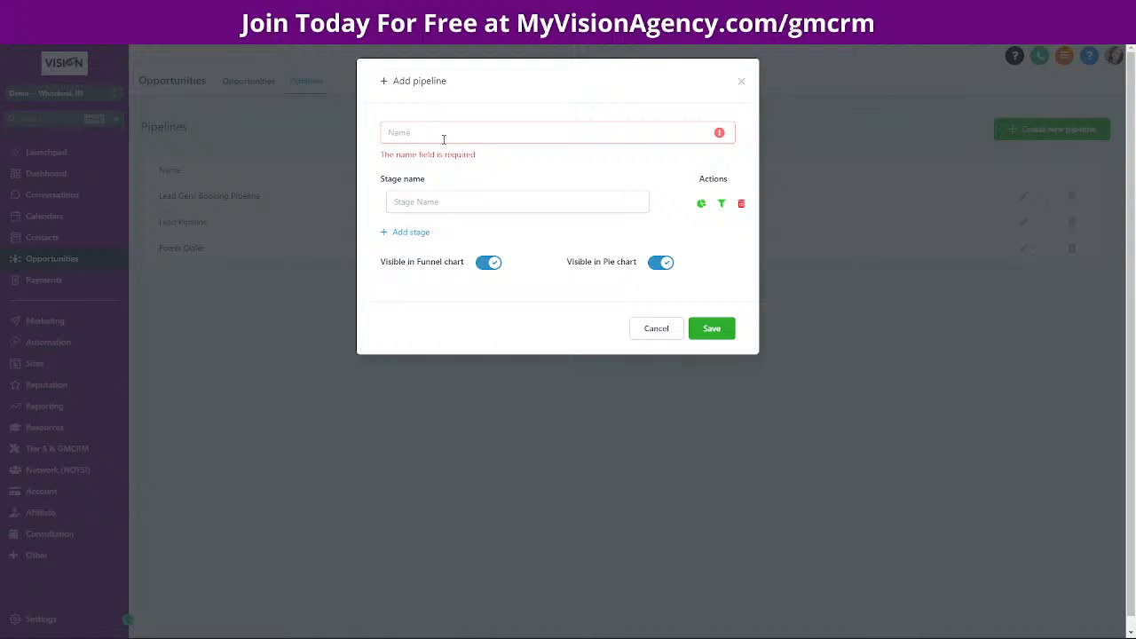
pyautogui.scroll(-2, 444, 140)
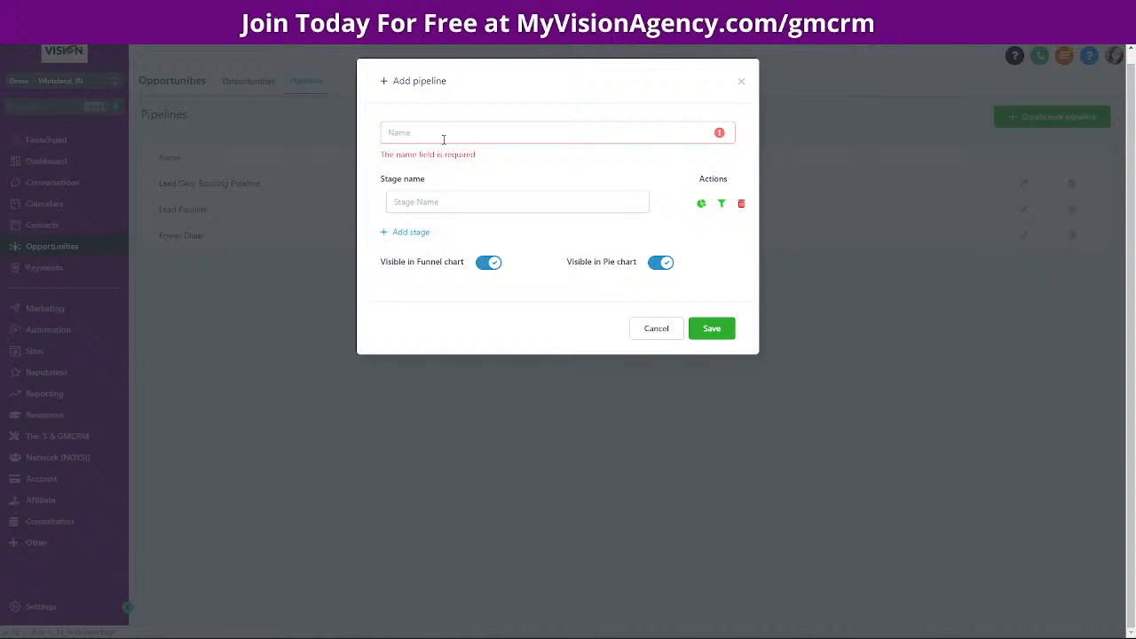
pyautogui.click(443, 132)
pyautogui.write('My V')
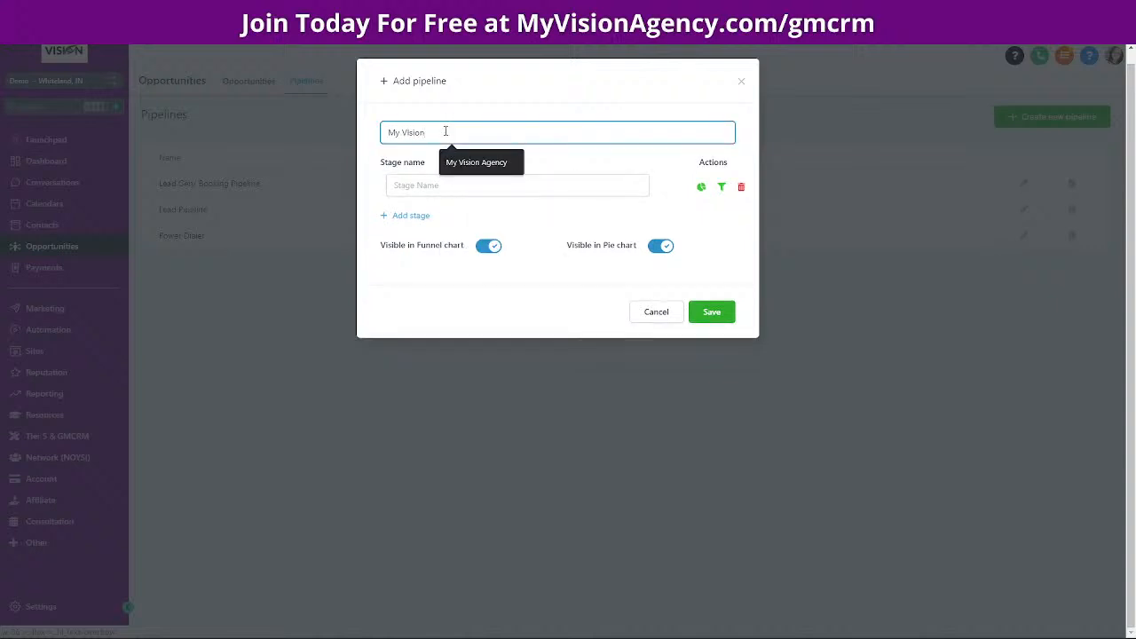
pyautogui.write('ision')
pyautogui.click(494, 166)
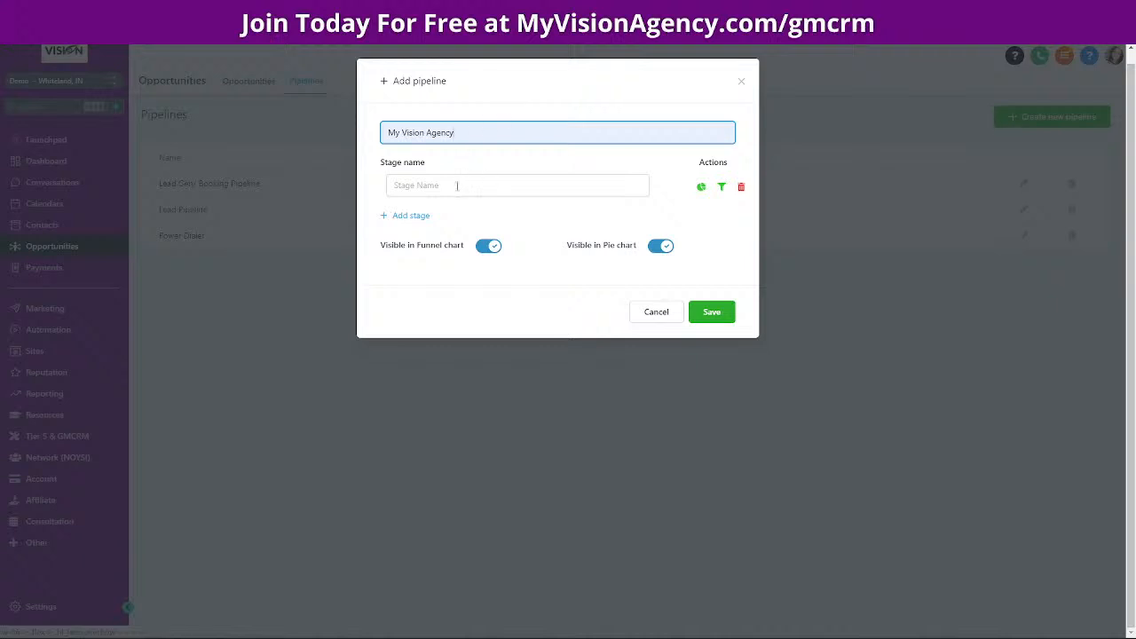
# Set the first two pipeline stages to Free Trial Beginner Plan and Beginner Plan.
pyautogui.click(433, 184)
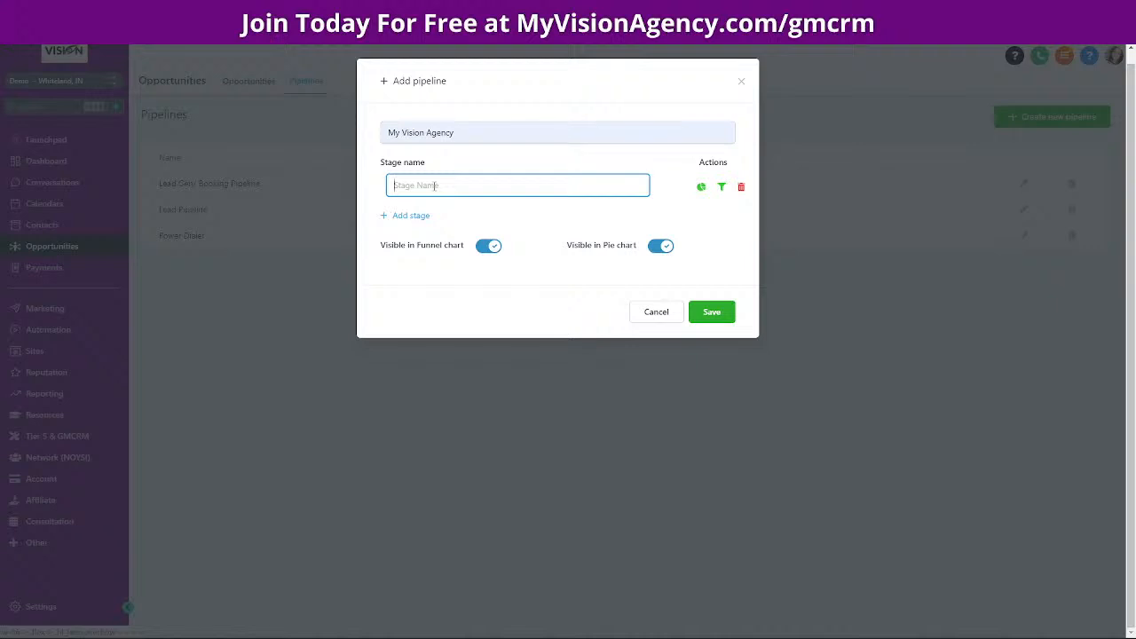
pyautogui.write('Fi')
pyautogui.click(413, 218)
pyautogui.click(438, 218)
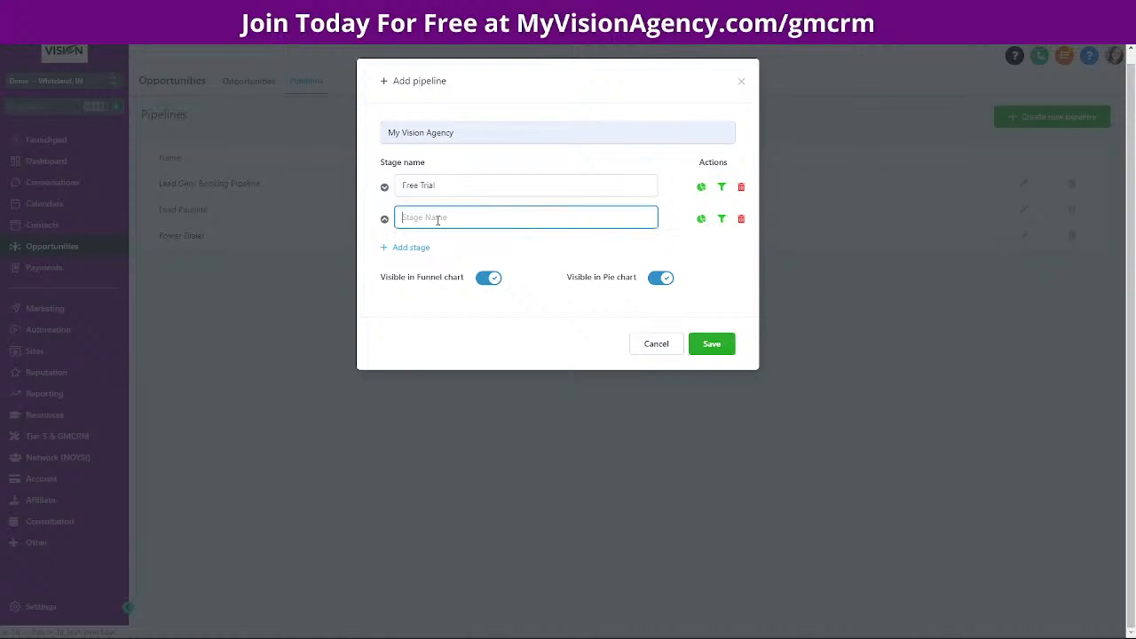
pyautogui.write('Beginner Plan')
pyautogui.click(453, 184)
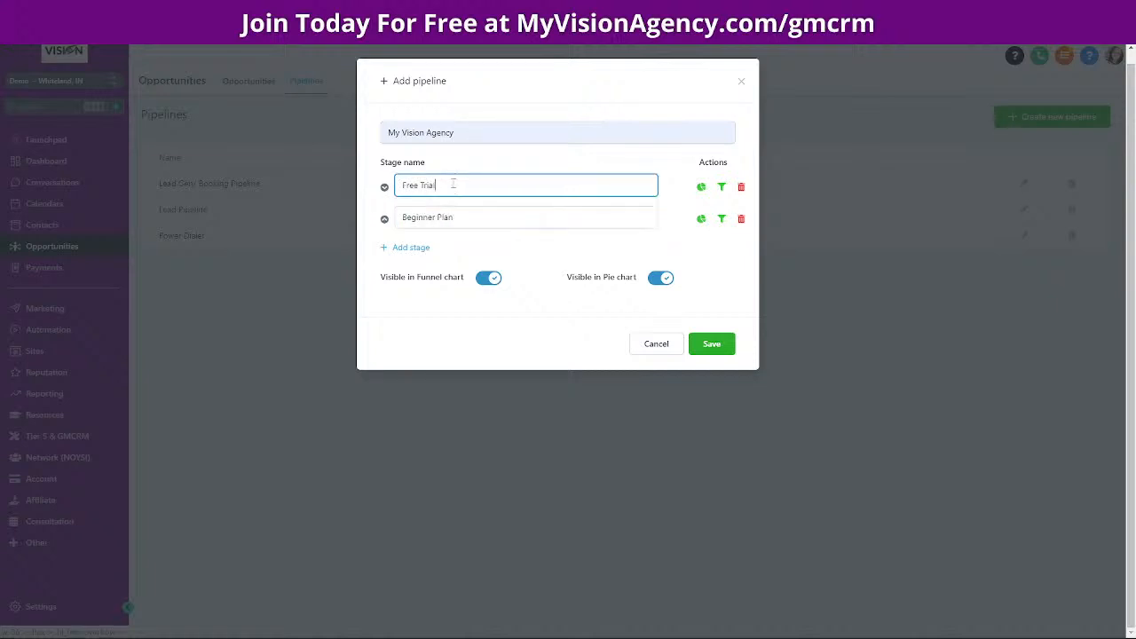
pyautogui.write('Beginner Plan')
# Add a Business Plan stage and a Pro stage to the pipeline, and save it.
pyautogui.click(417, 247)
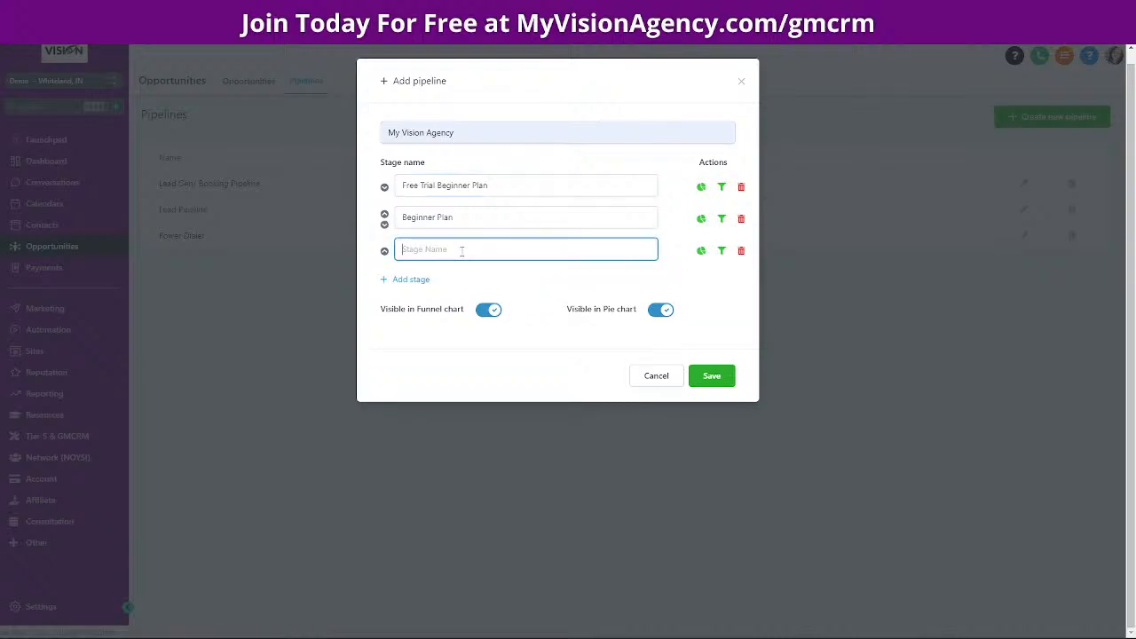
pyautogui.write('Business Plan')
pyautogui.click(407, 284)
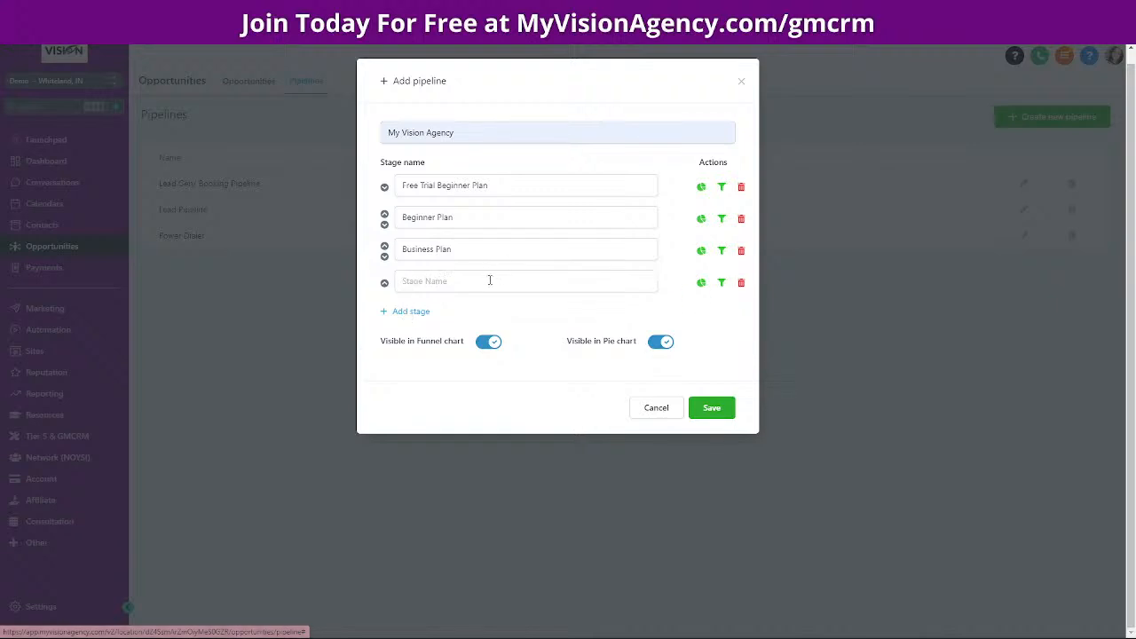
pyautogui.click(488, 281)
pyautogui.write('Pl')
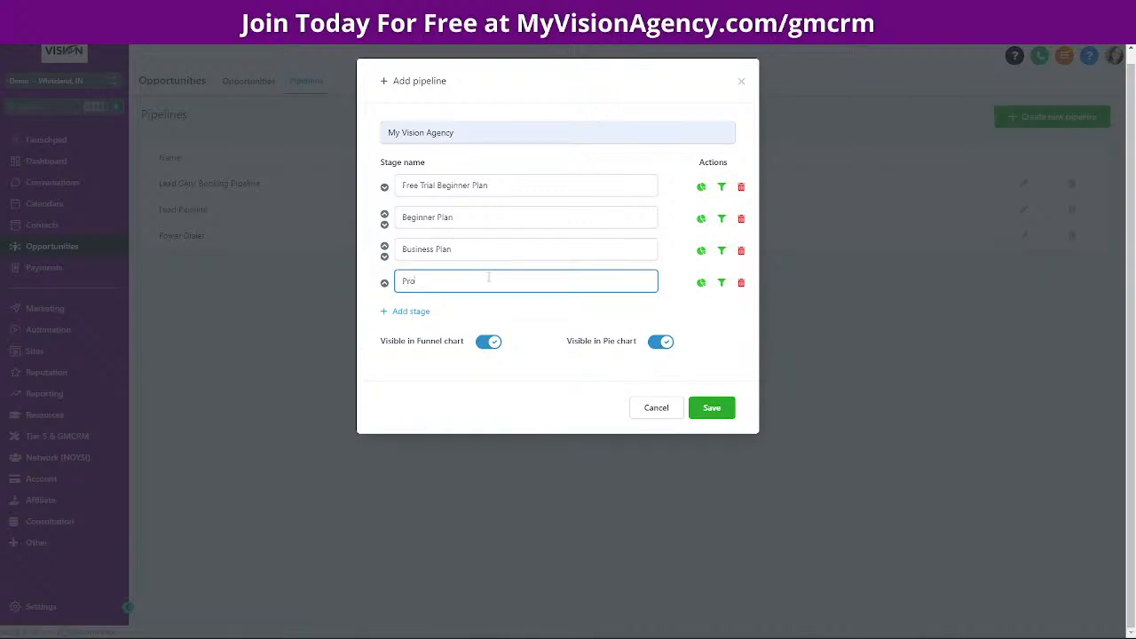
pyautogui.write('ofessiona')
pyautogui.press('BackSpace')
pyautogui.click(713, 412)
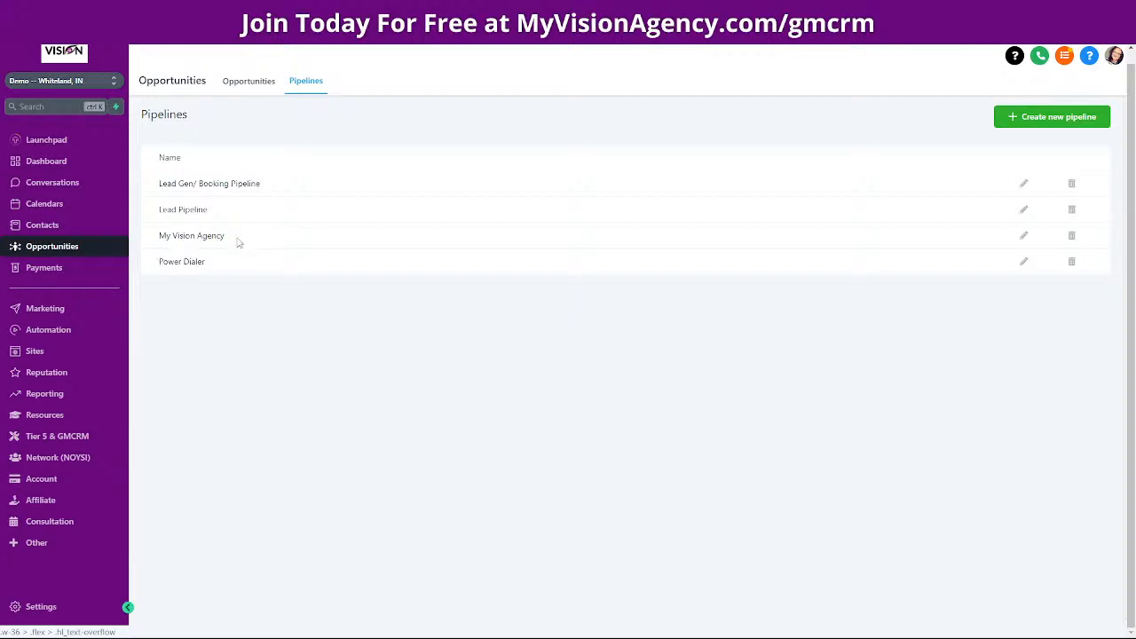
# View the opportunities board for the My Vision Agency, Lead Gen/ Booking Pipeline and Lead Pipeline pipelines in turn.
pyautogui.click(247, 82)
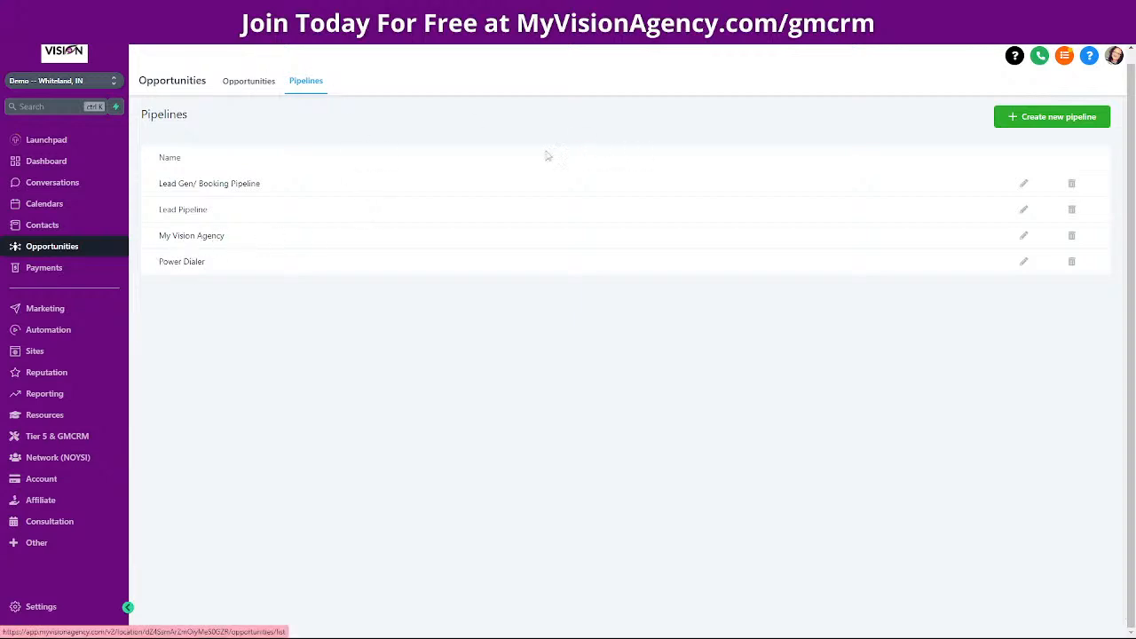
pyautogui.click(554, 131)
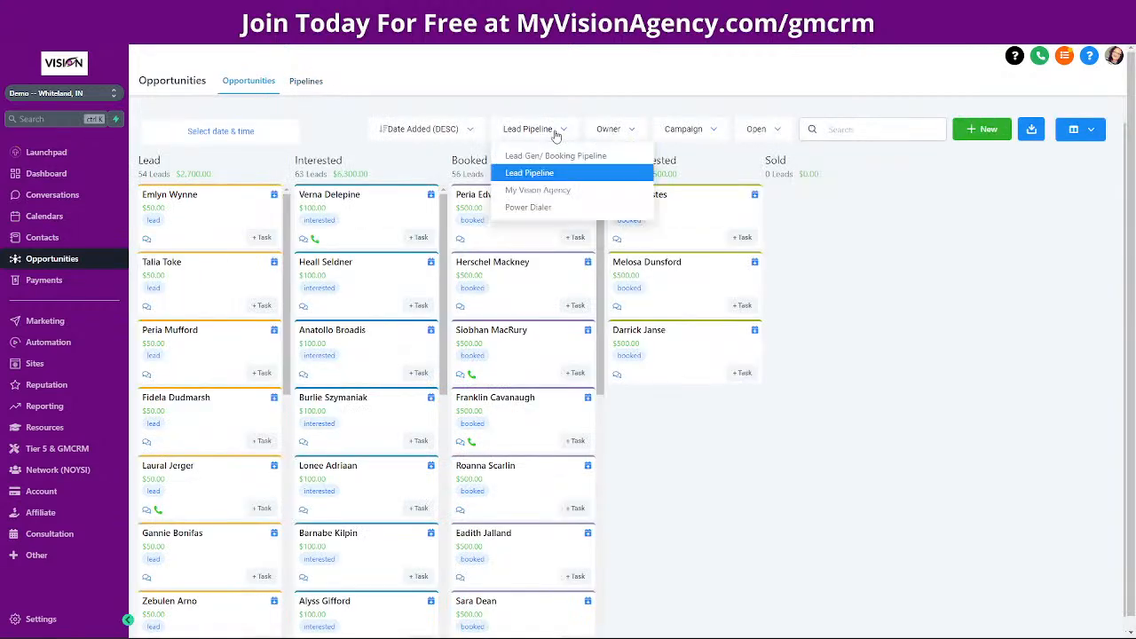
pyautogui.click(543, 192)
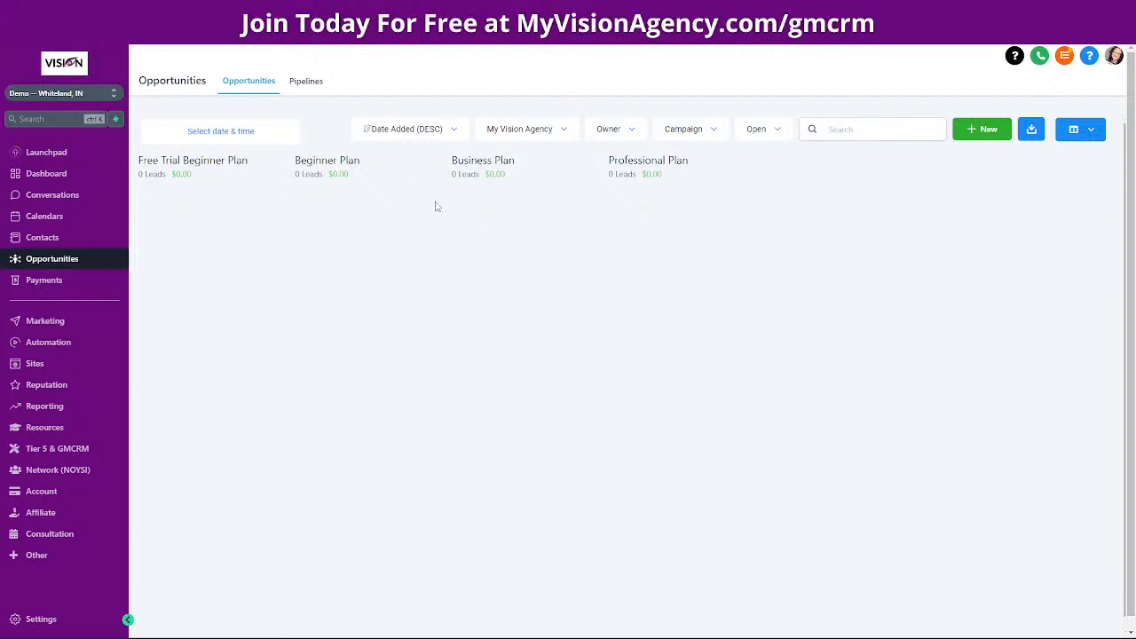
pyautogui.click(544, 133)
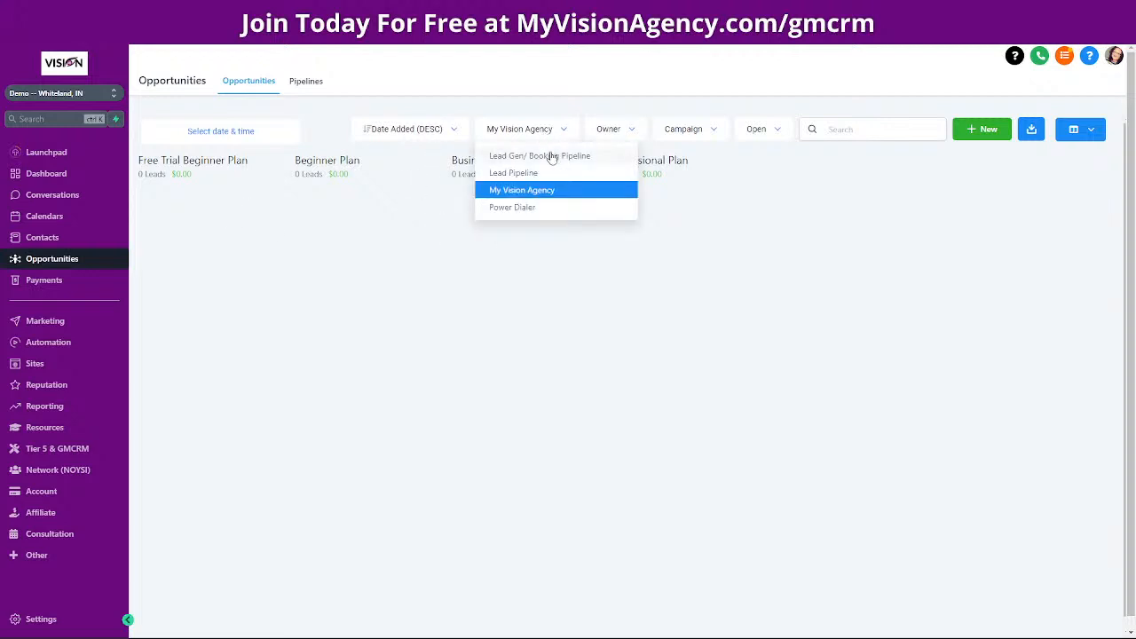
pyautogui.click(557, 157)
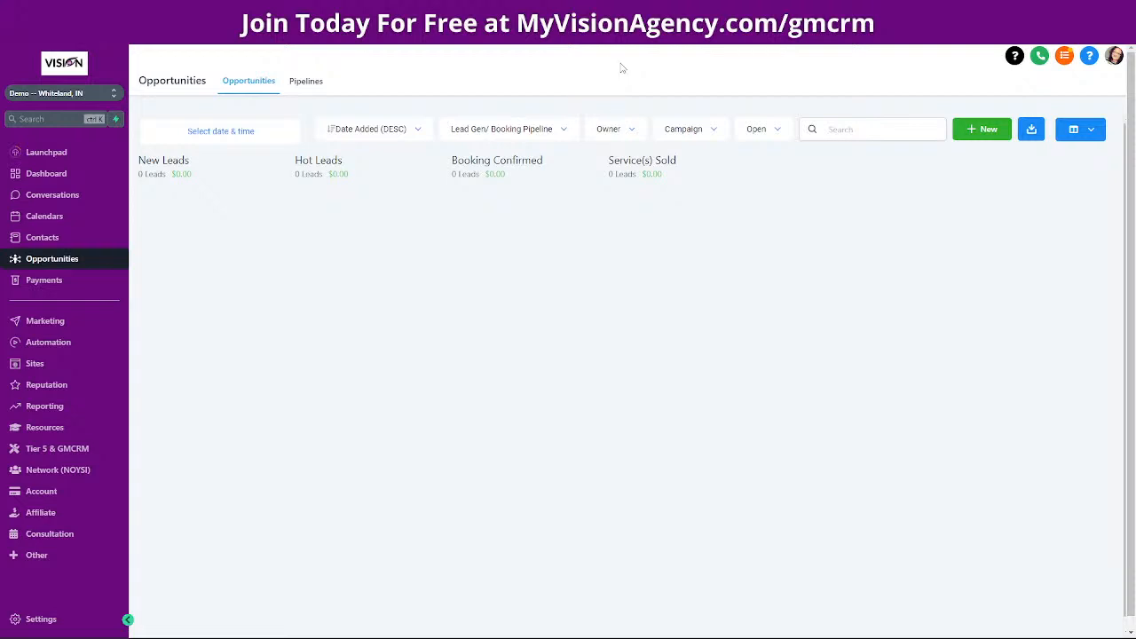
pyautogui.click(513, 130)
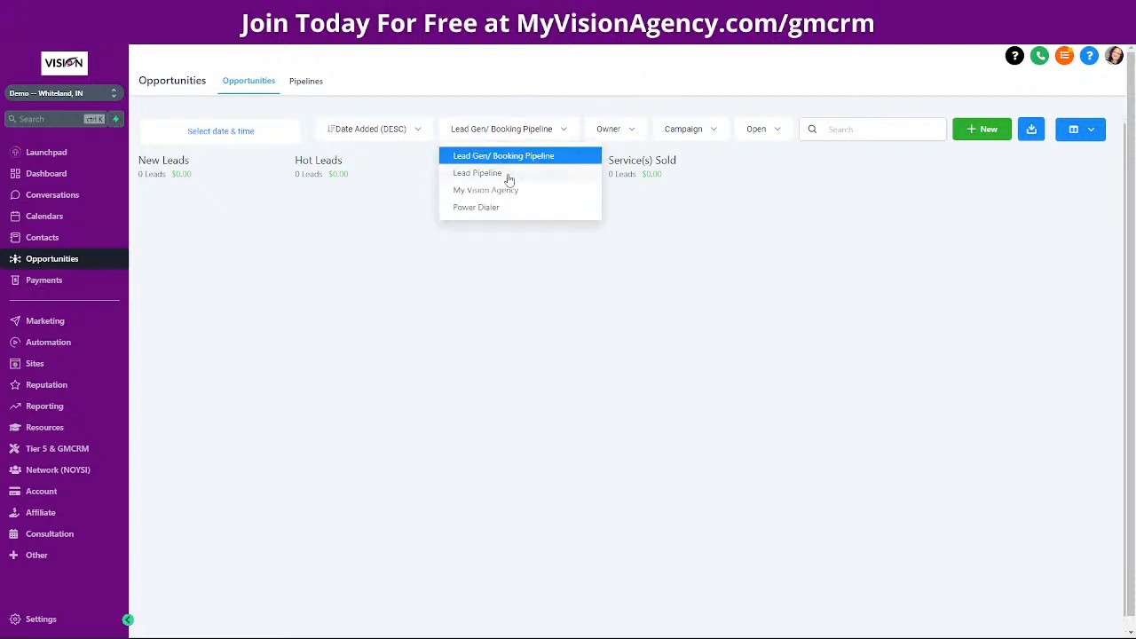
pyautogui.click(503, 175)
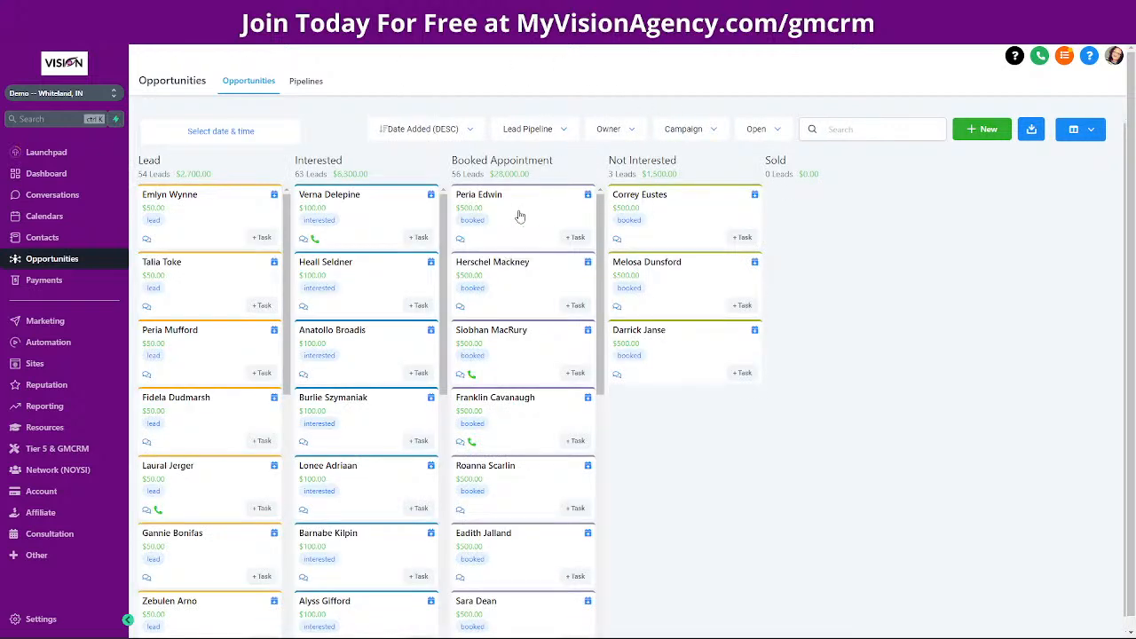
# Move the first Booked Appointment card to Not Interested, and the first Lead card to Booked Appointment, to Not Interested and back to Booked Appointment.
pyautogui.moveTo(519, 213); pyautogui.dragTo(736, 266)
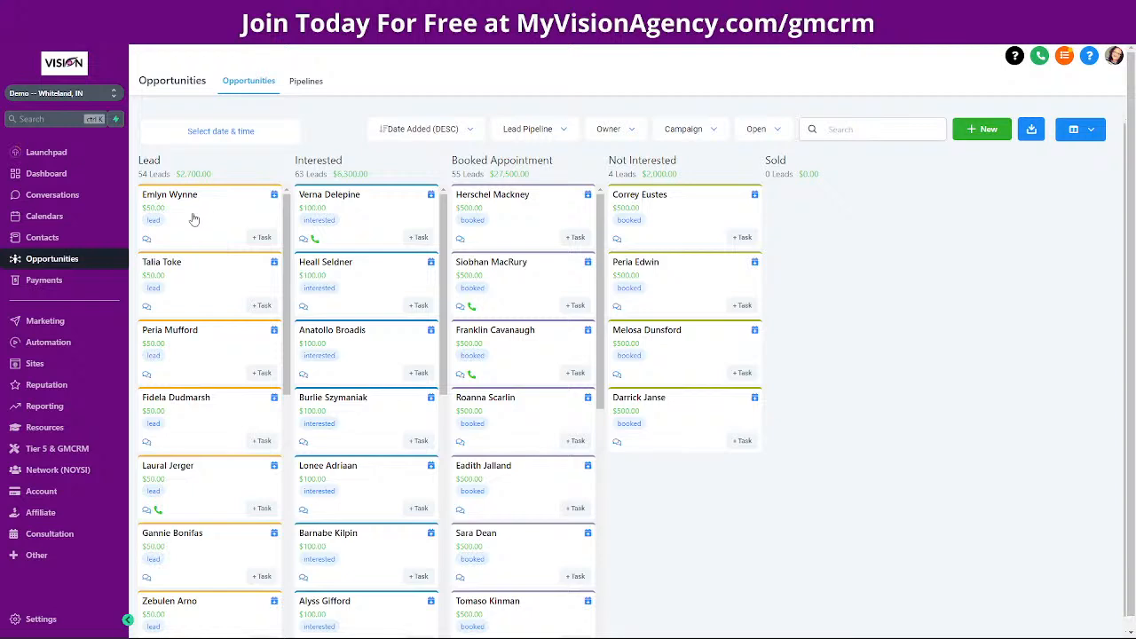
pyautogui.moveTo(195, 222); pyautogui.dragTo(526, 259)
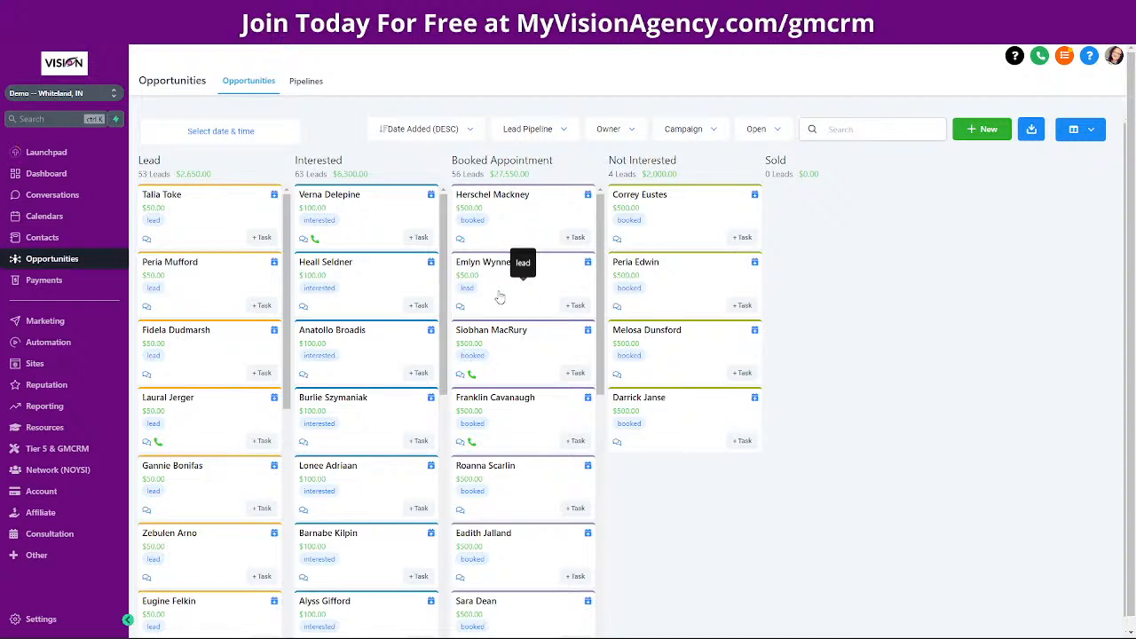
pyautogui.moveTo(499, 297); pyautogui.dragTo(674, 282)
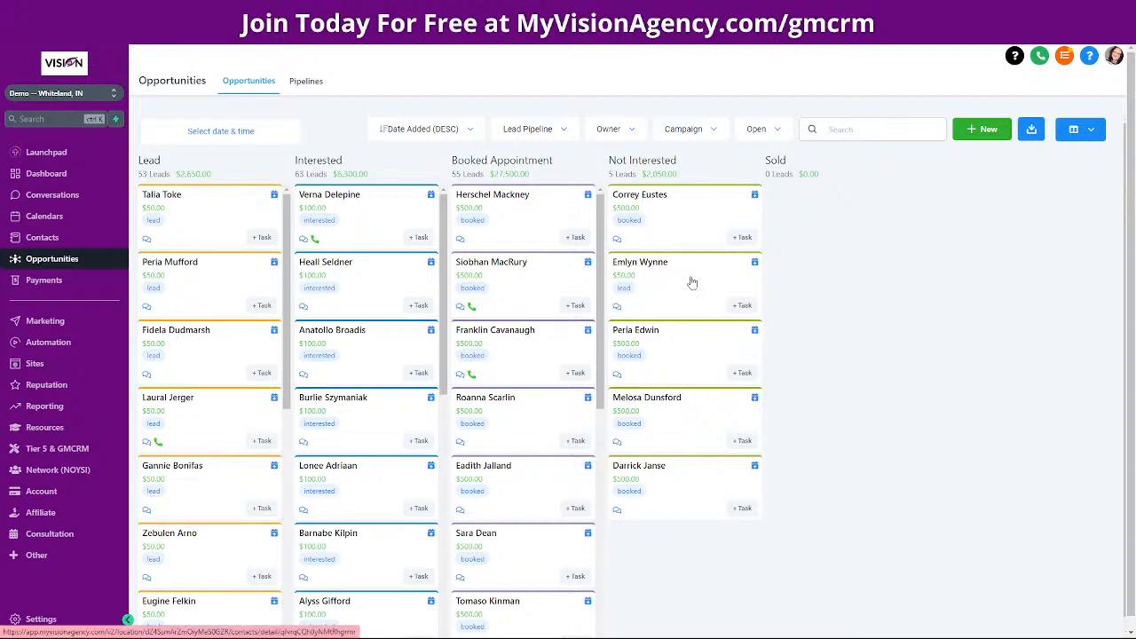
pyautogui.moveTo(690, 302); pyautogui.dragTo(523, 347)
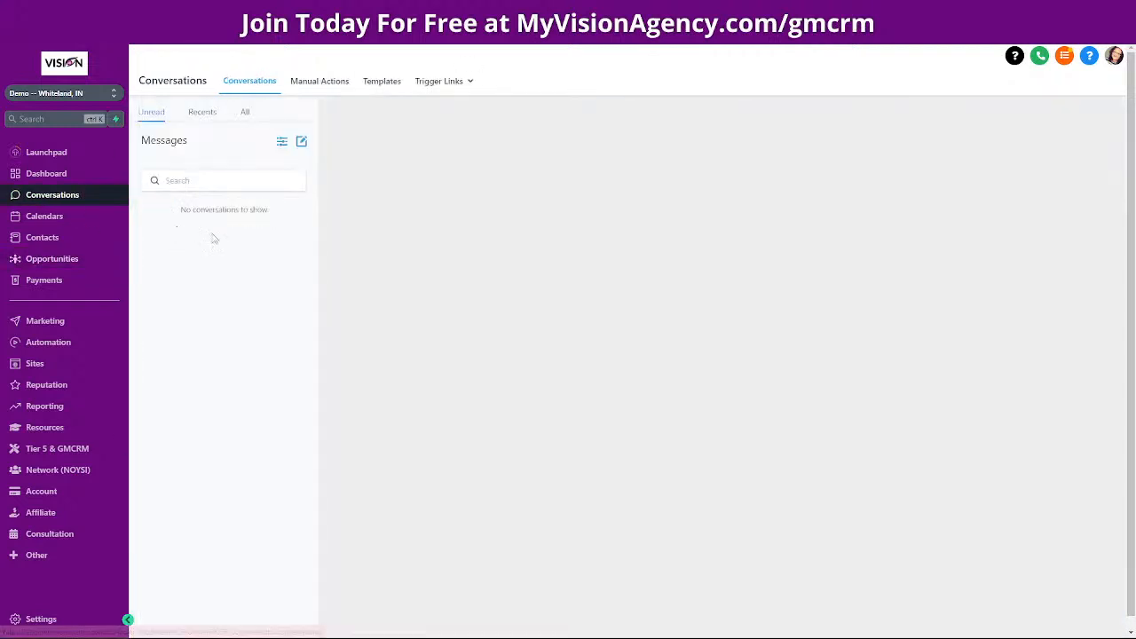
# Look through the recent and unread message lists in Conversations, ending on the recent ones.
pyautogui.click(205, 115)
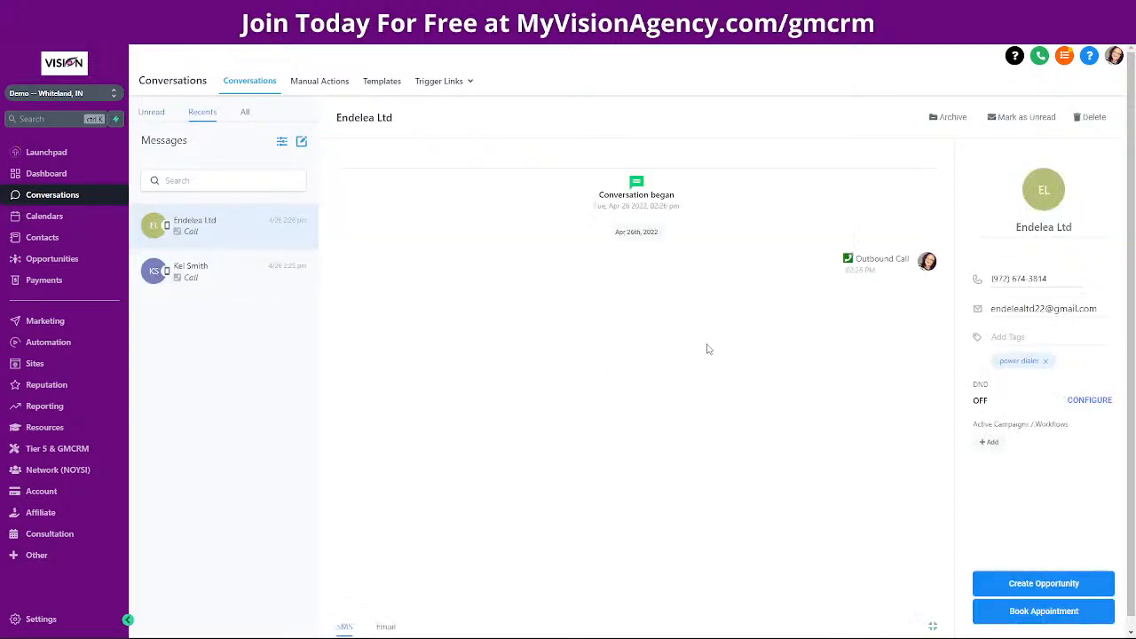
pyautogui.click(155, 112)
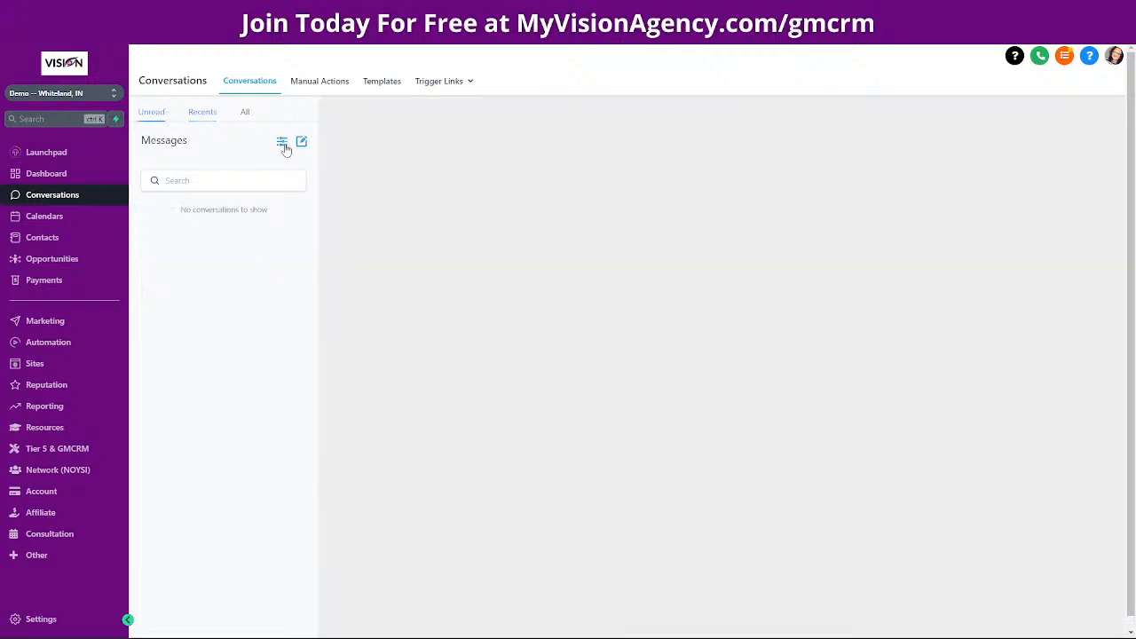
pyautogui.click(202, 113)
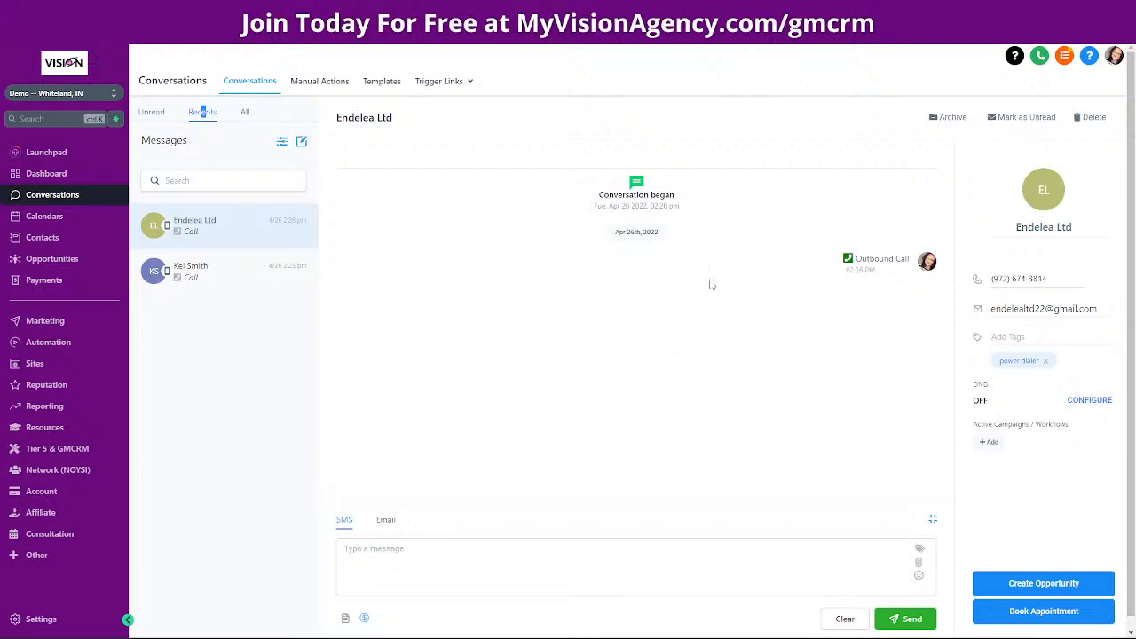
# Open the contact record from the most recent conversation and examine its contact, tag and DND fields.
pyautogui.click(1045, 188)
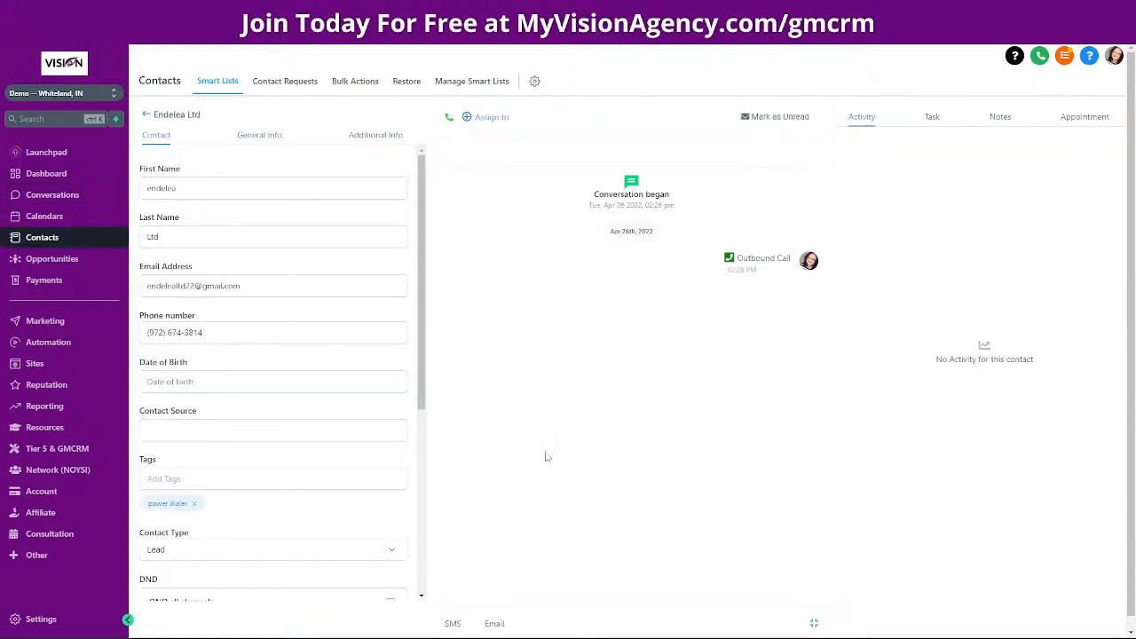
pyautogui.scroll(-3, 456, 438)
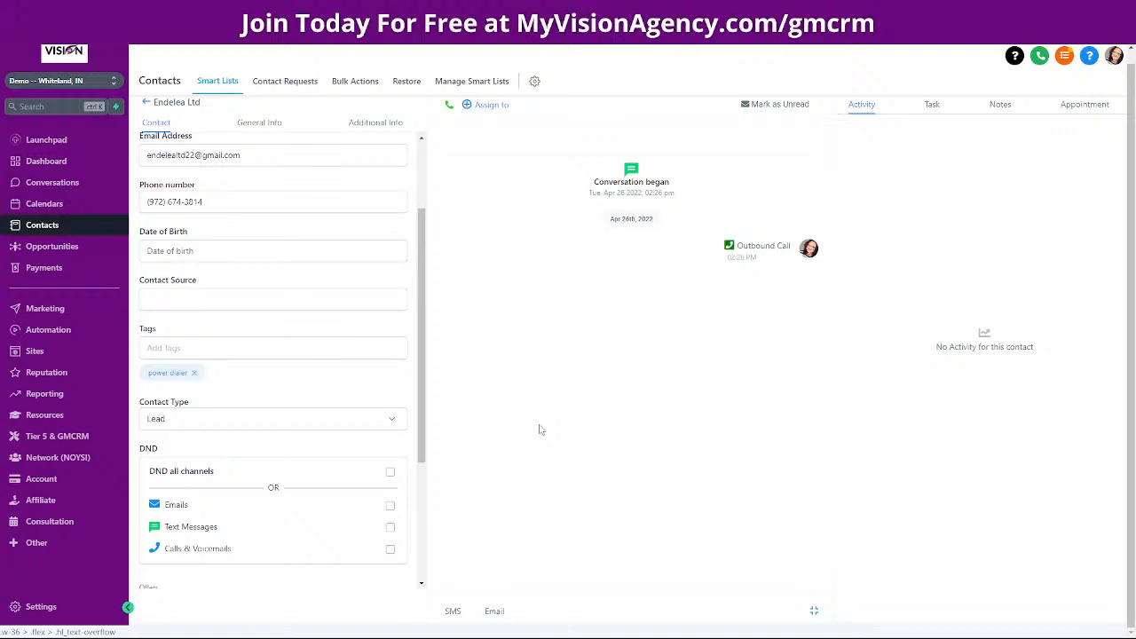
pyautogui.scroll(-2, 354, 380)
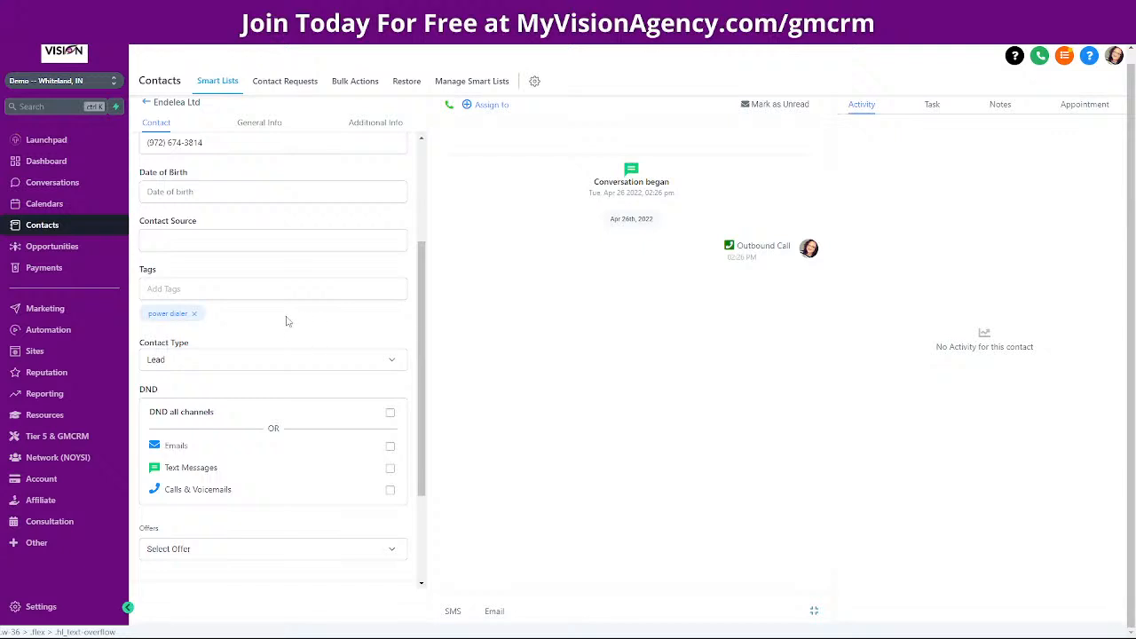
pyautogui.scroll(-2, 266, 284)
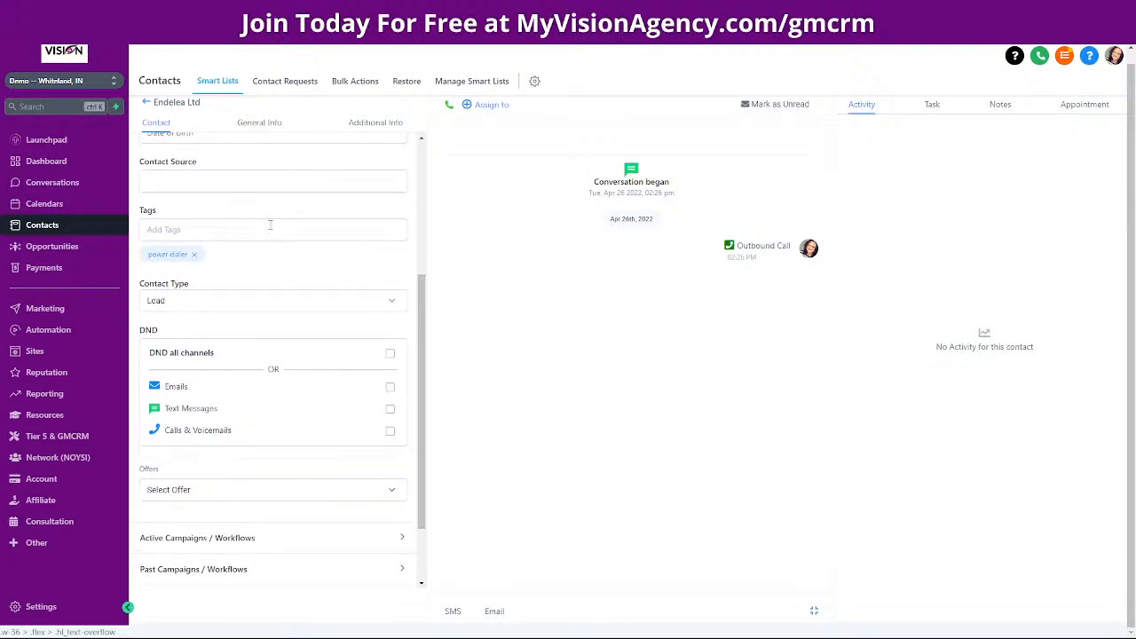
pyautogui.click(270, 225)
pyautogui.write('free')
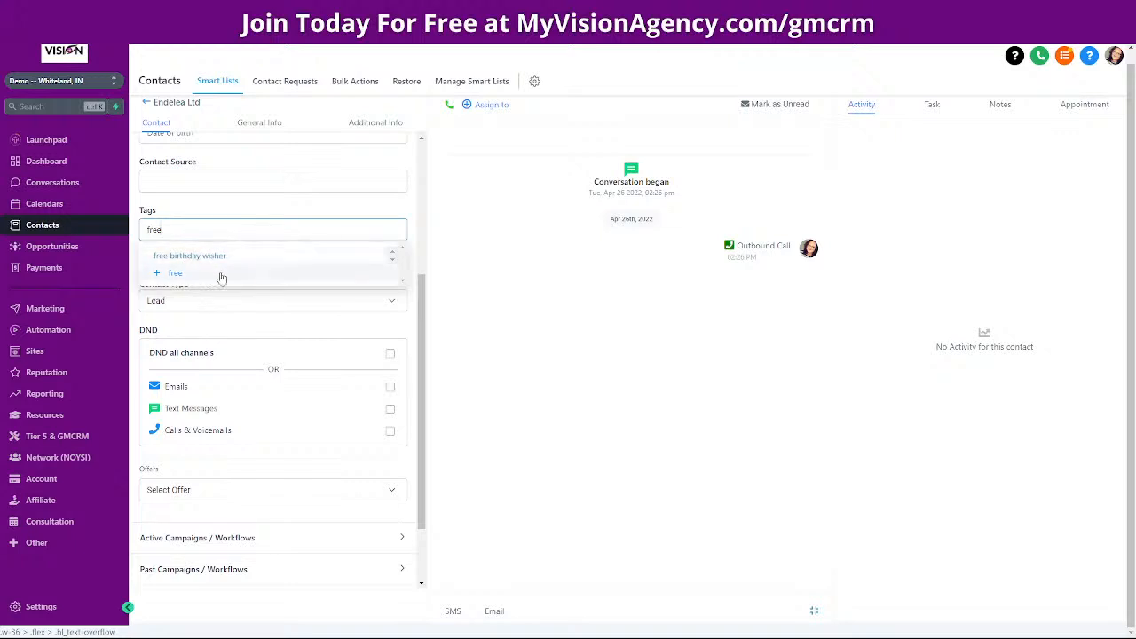
pyautogui.click(324, 468)
pyautogui.scroll(-2, 362, 546)
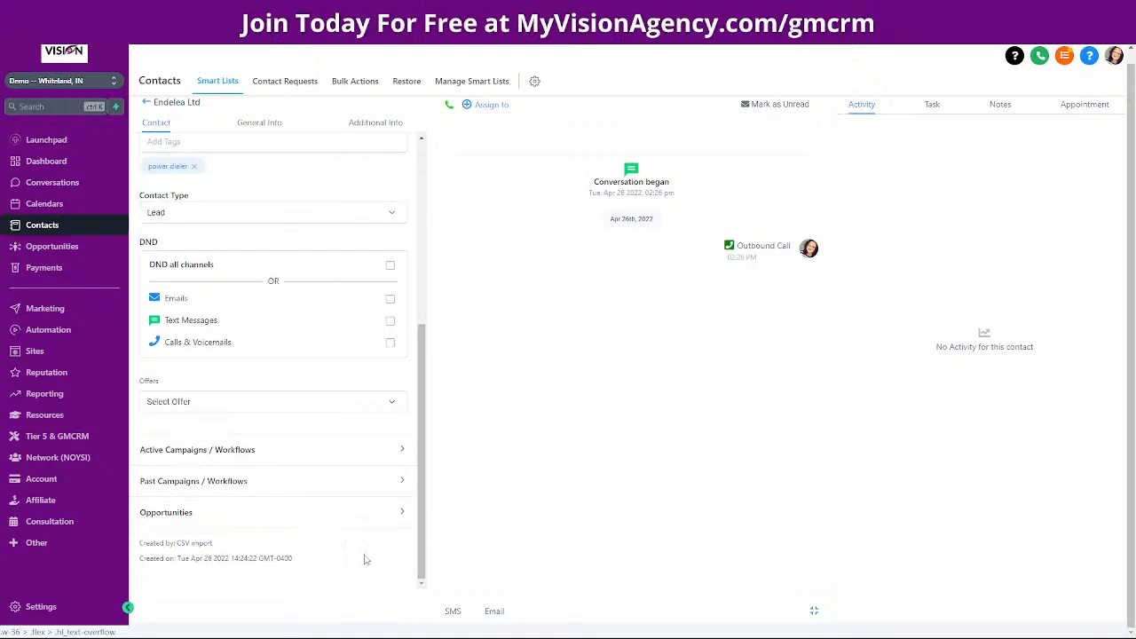
# Add the existing free birthday wisher tag to the contact.
pyautogui.click(225, 141)
pyautogui.write('free')
pyautogui.click(203, 168)
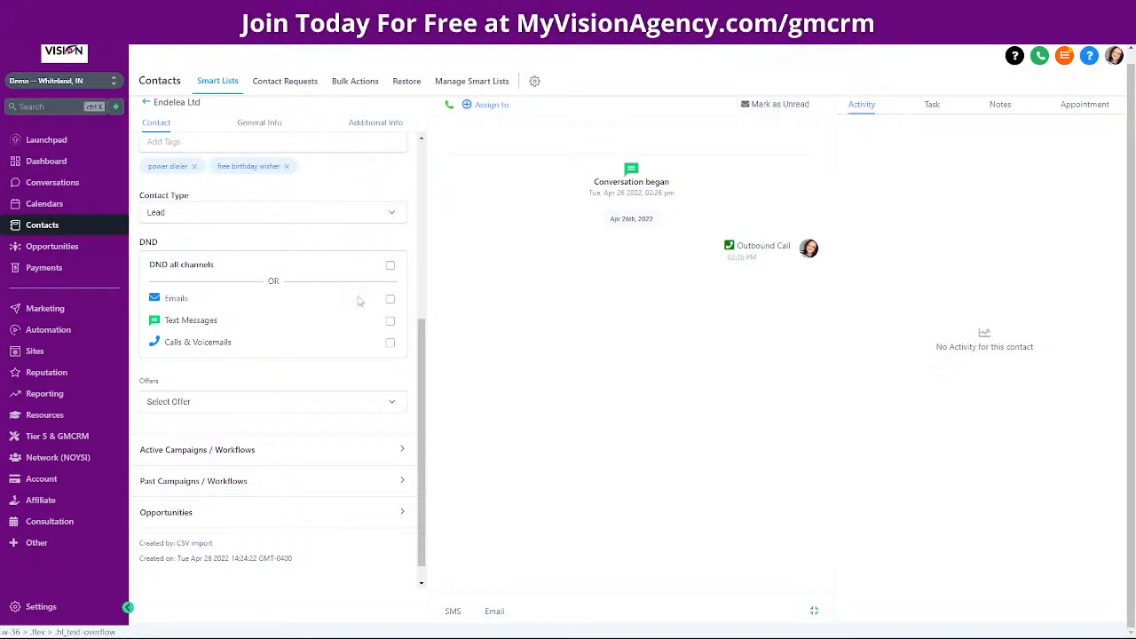
# Remove the free birthday wisher tag from the contact and leave the record without saving.
pyautogui.scroll(1, 353, 317)
pyautogui.scroll(3, 352, 318)
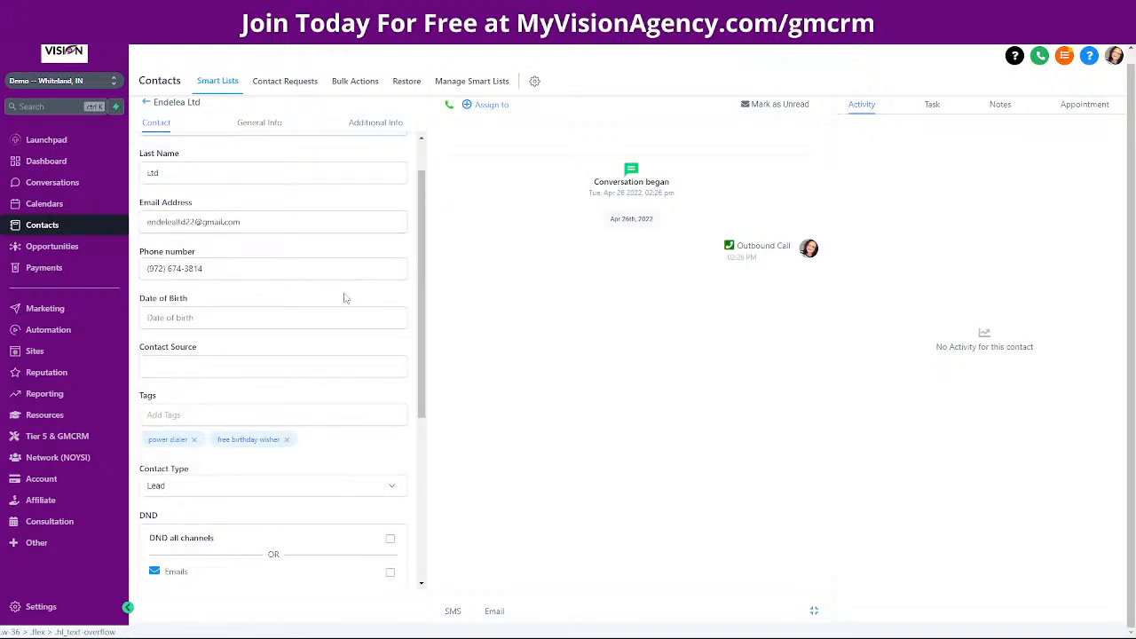
pyautogui.scroll(-3, 347, 299)
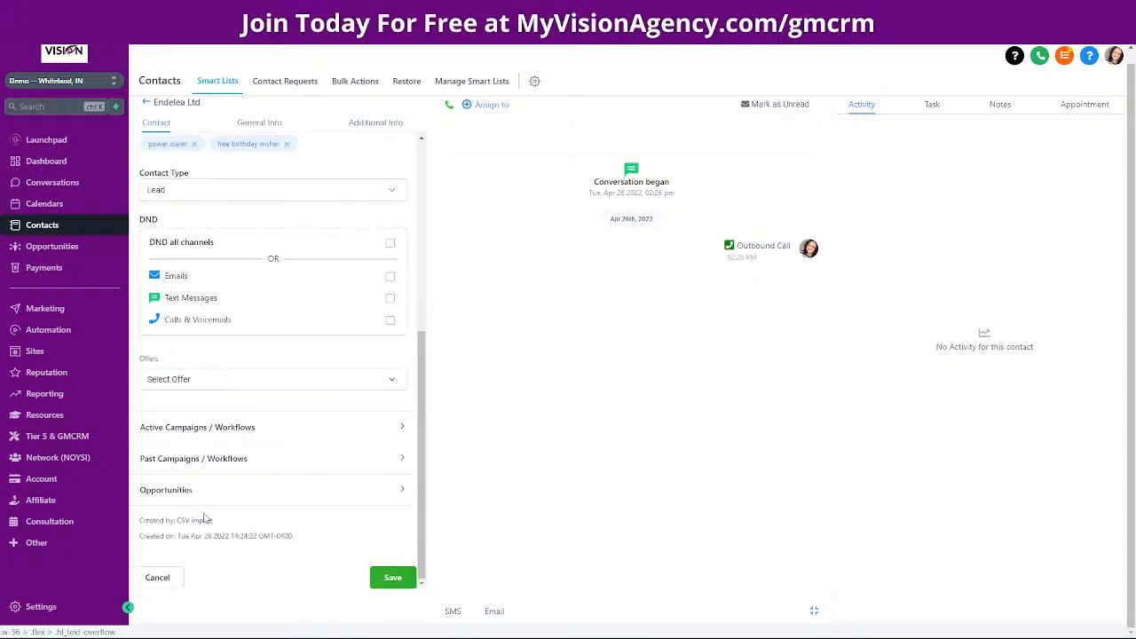
pyautogui.click(285, 144)
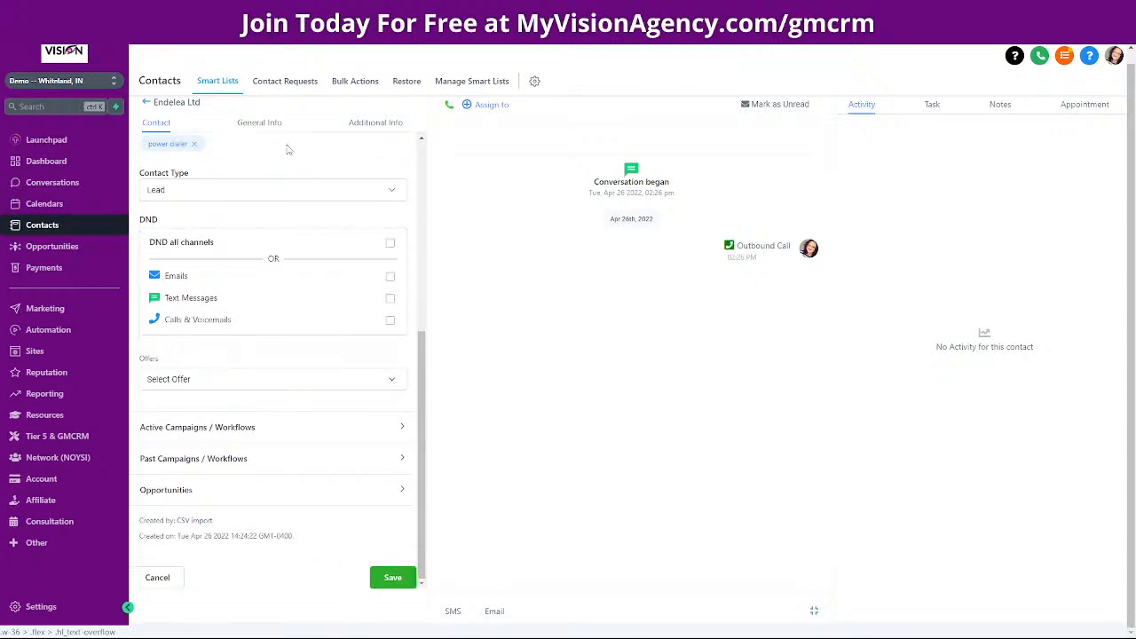
pyautogui.click(147, 103)
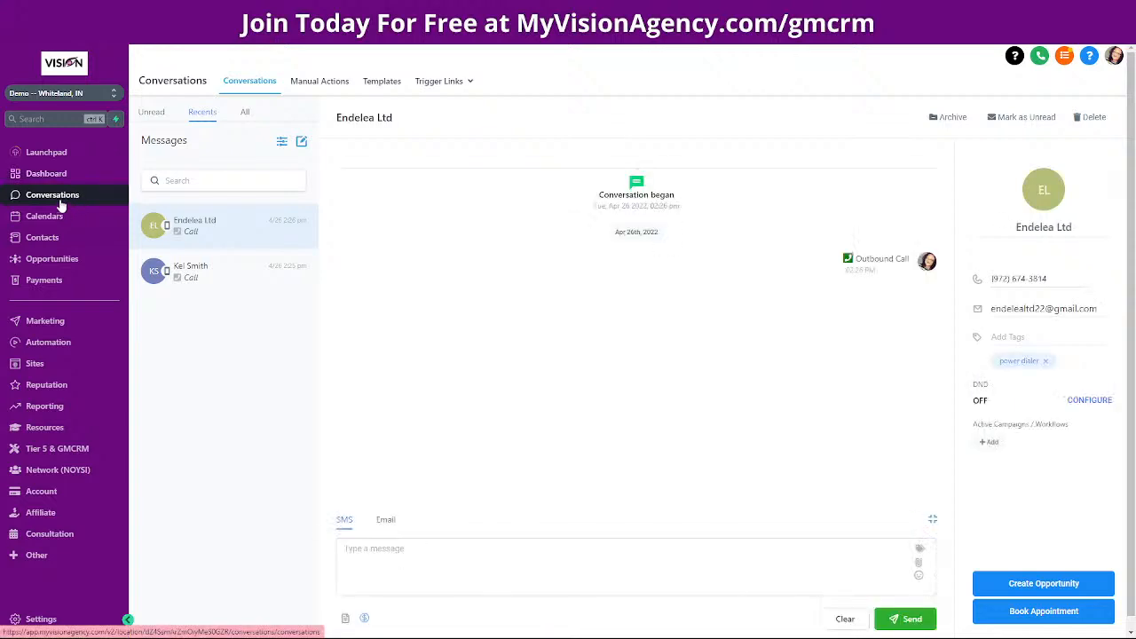
# Start a new opportunity on the Opportunities board and choose an existing contact for it.
pyautogui.click(55, 261)
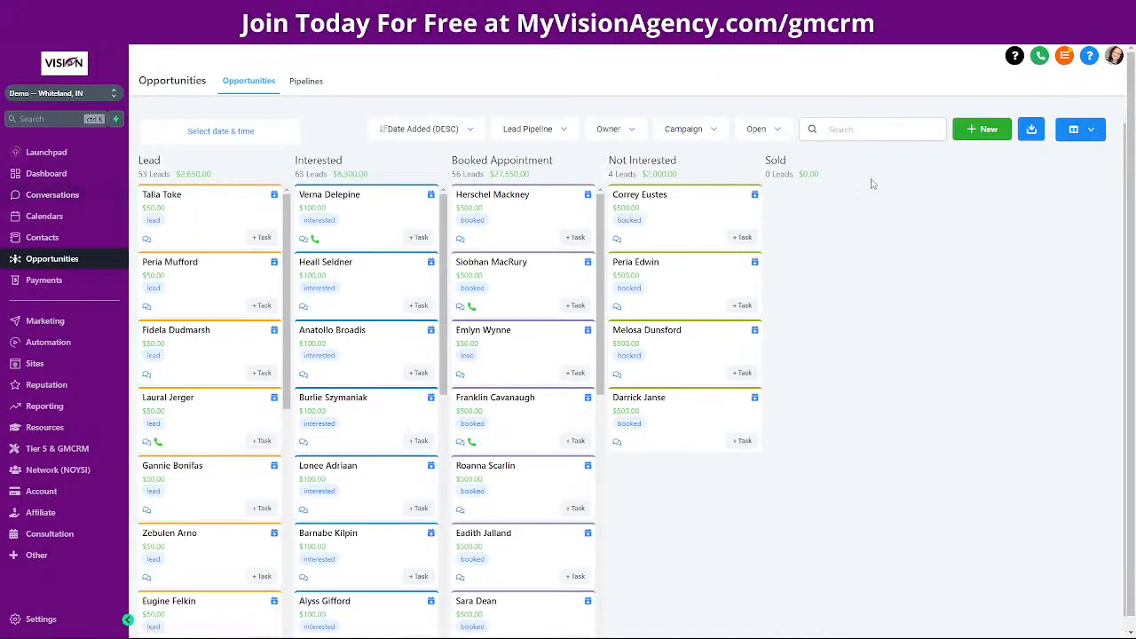
pyautogui.click(974, 132)
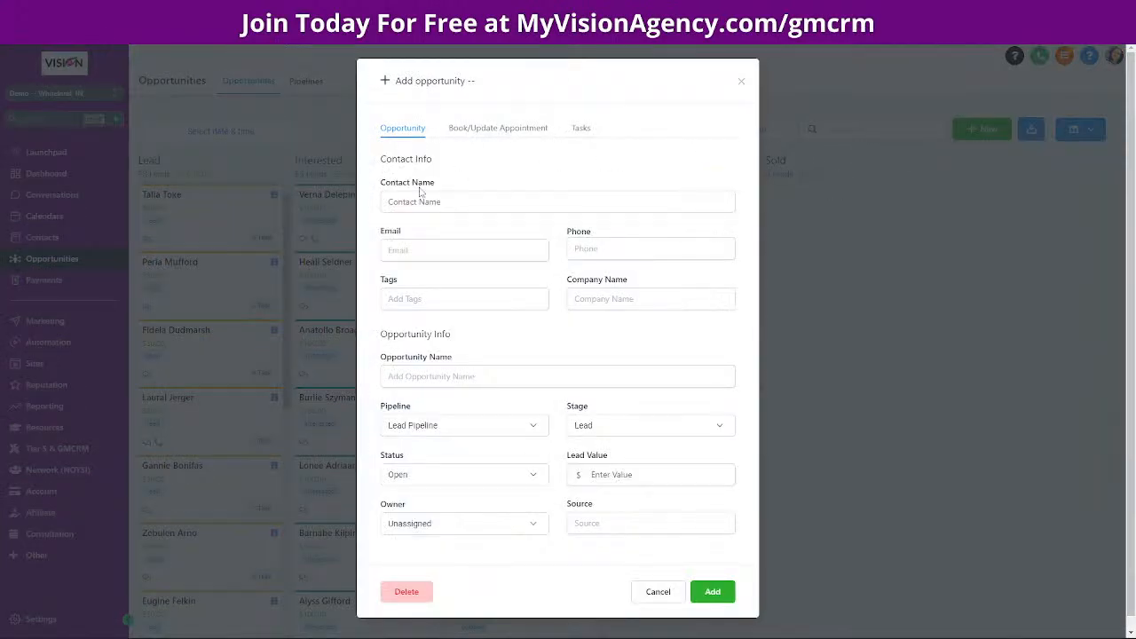
pyautogui.click(434, 201)
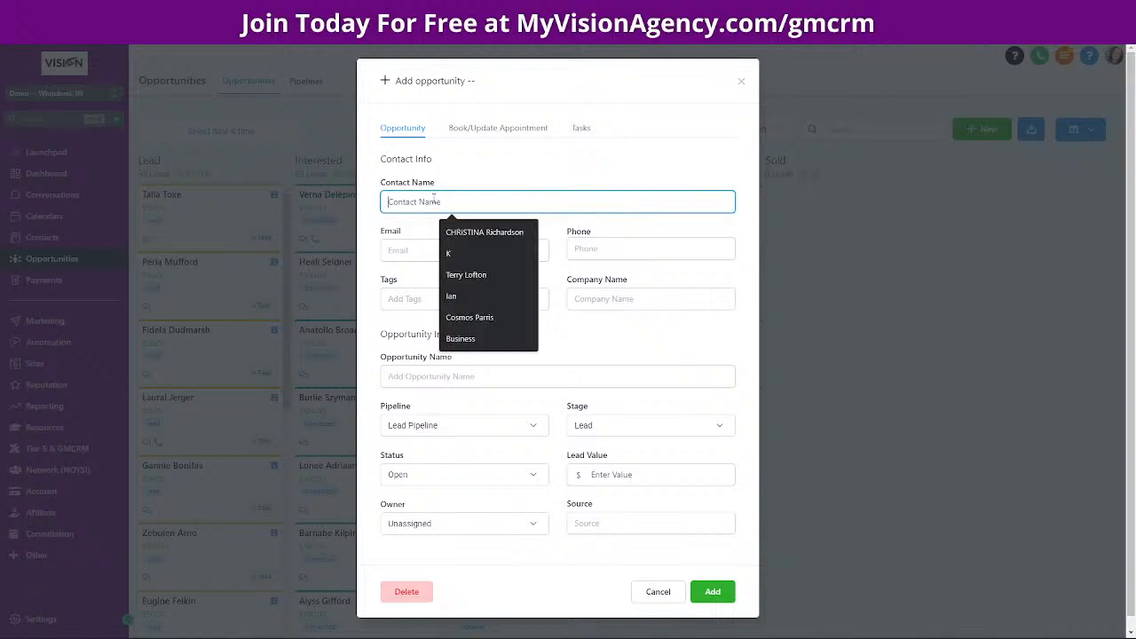
pyautogui.write('m')
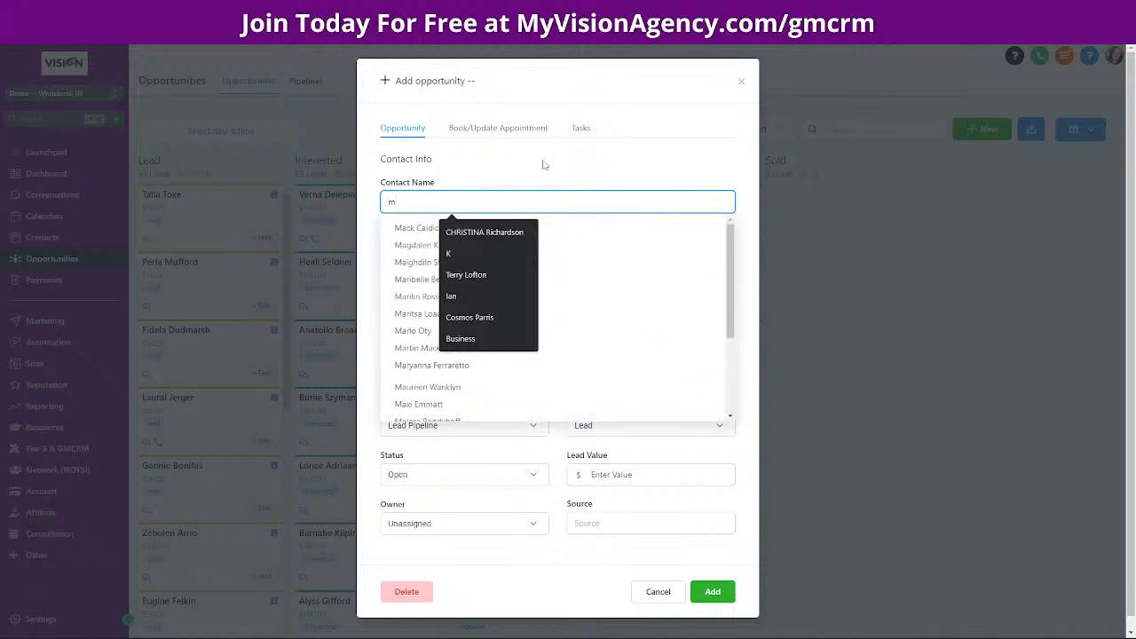
pyautogui.click(529, 162)
pyautogui.click(415, 210)
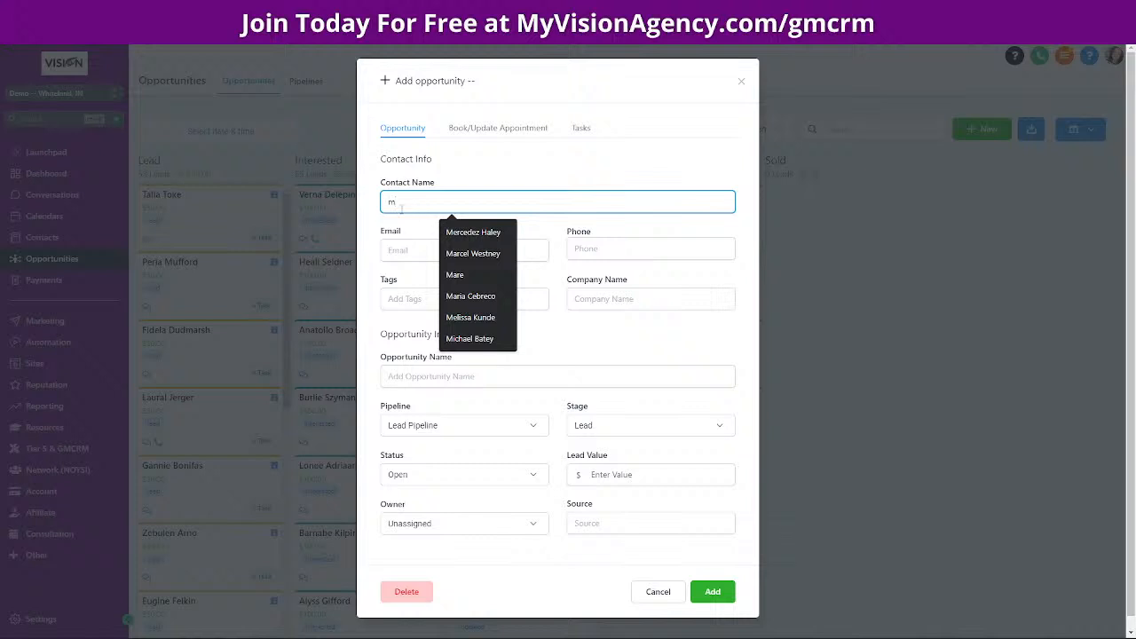
pyautogui.write('e')
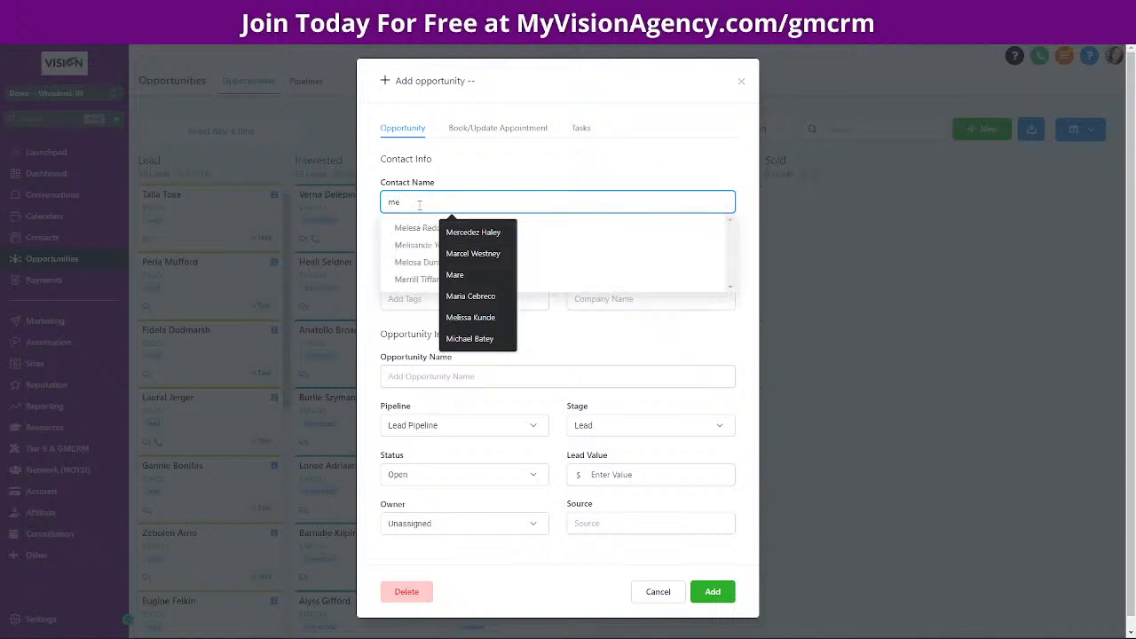
pyautogui.click(500, 189)
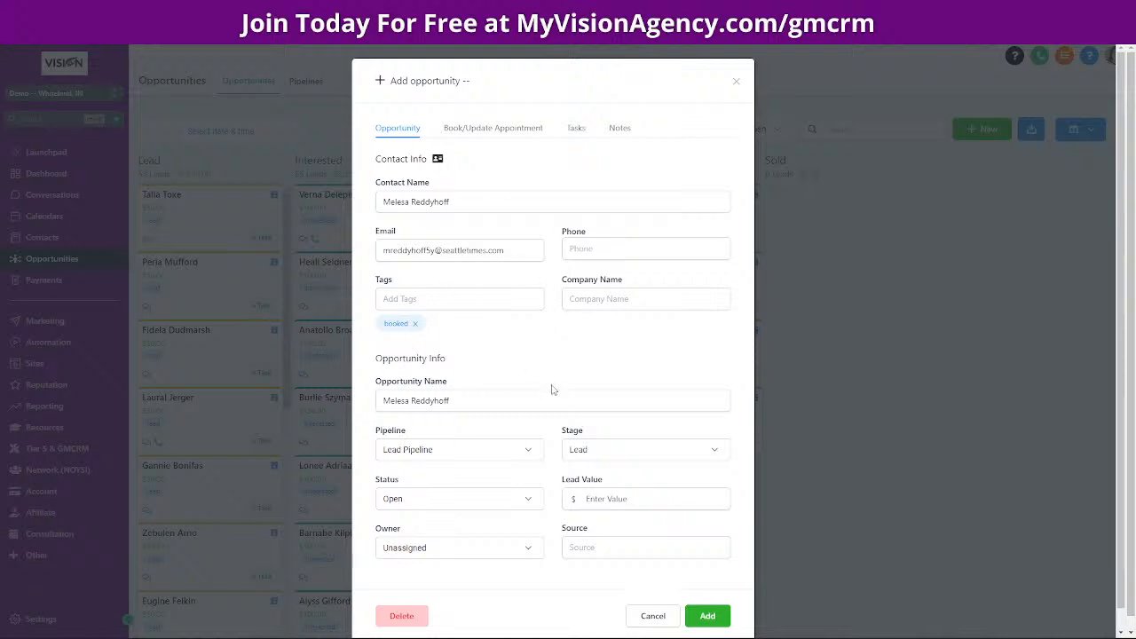
# Assign the new opportunity to the My Vision Agency pipeline.
pyautogui.scroll(-1, 551, 388)
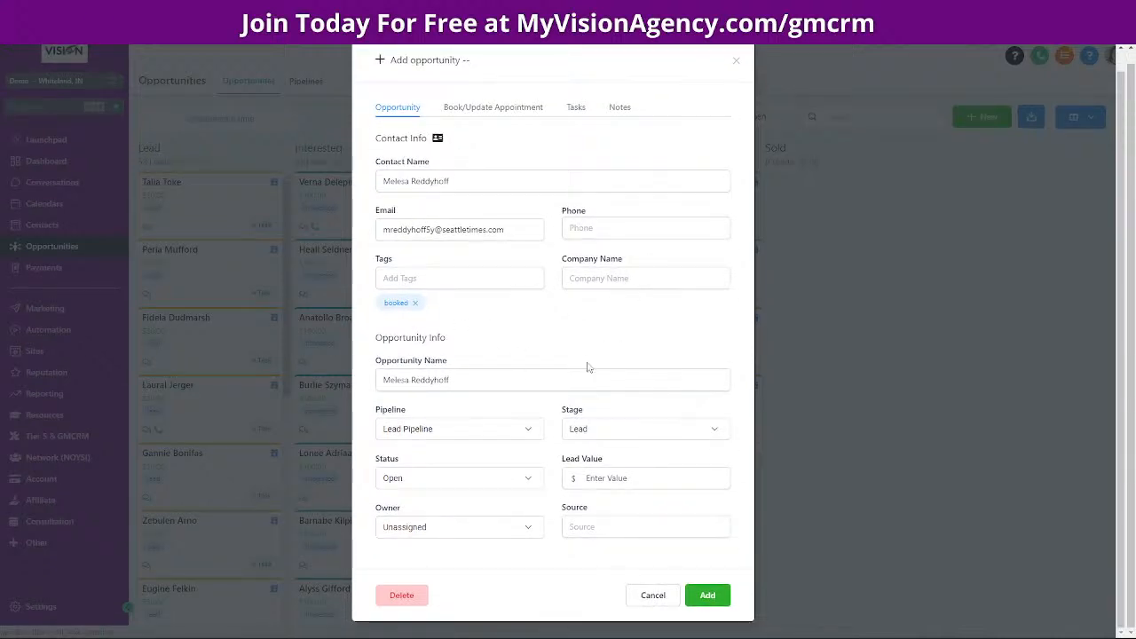
pyautogui.click(430, 433)
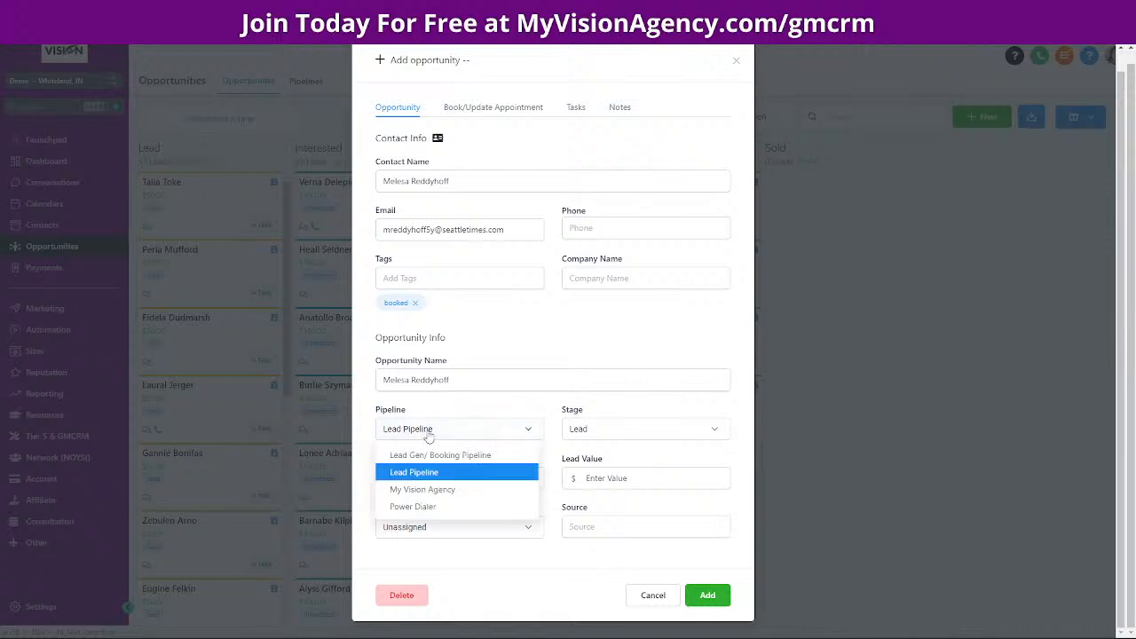
pyautogui.click(435, 494)
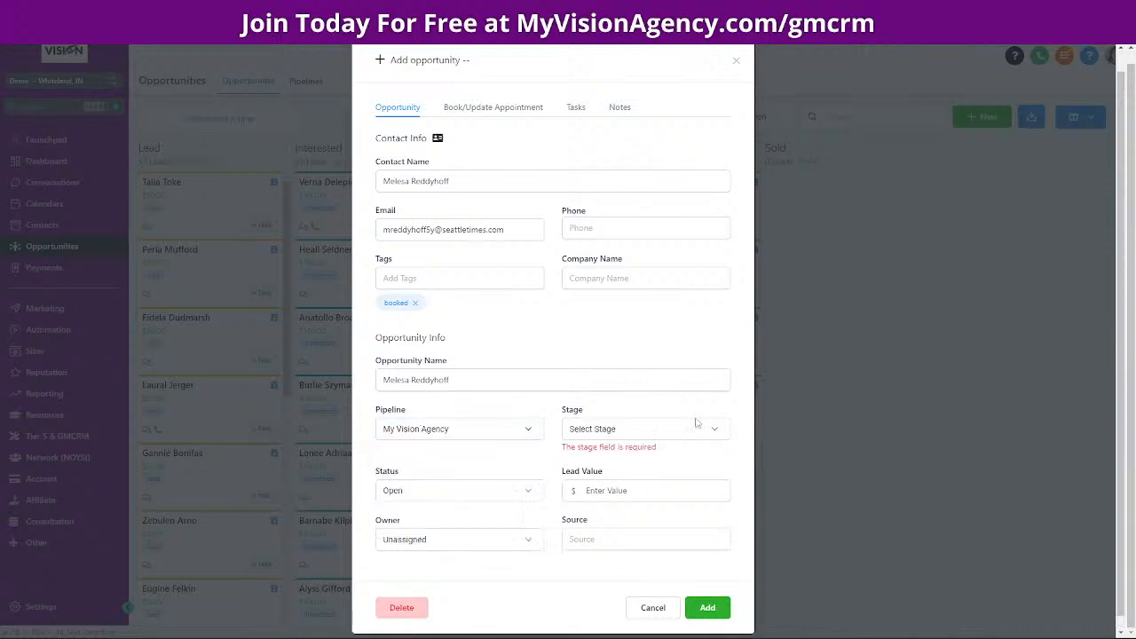
# Set the new opportunity's stage to Free Trial Beginner Plan and its lead value to $67.
pyautogui.click(641, 434)
pyautogui.click(648, 456)
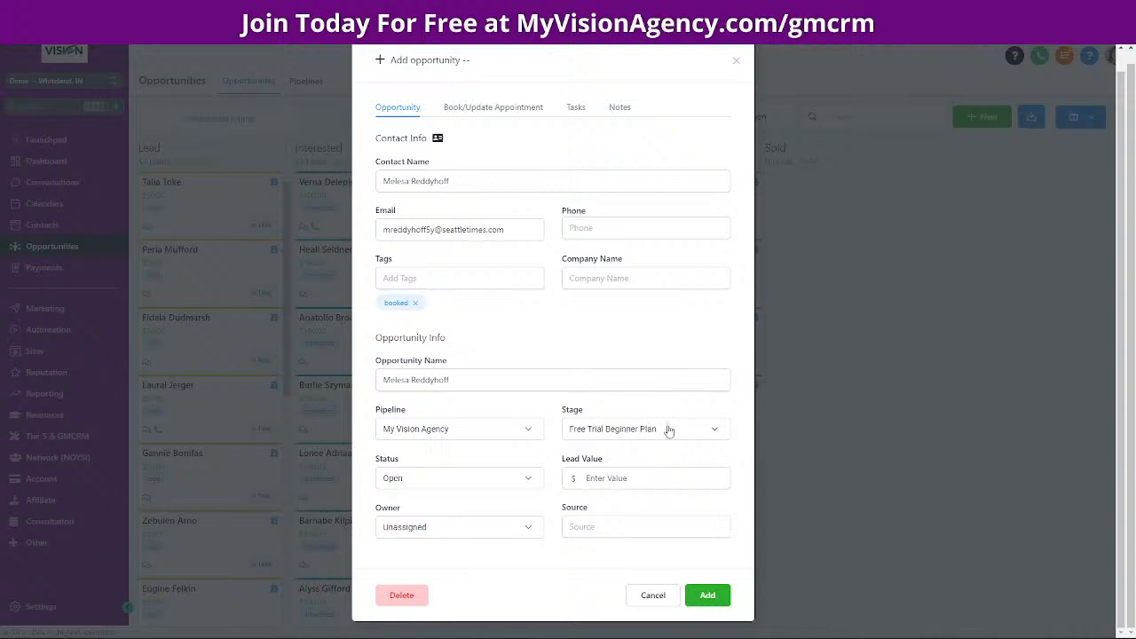
pyautogui.click(486, 484)
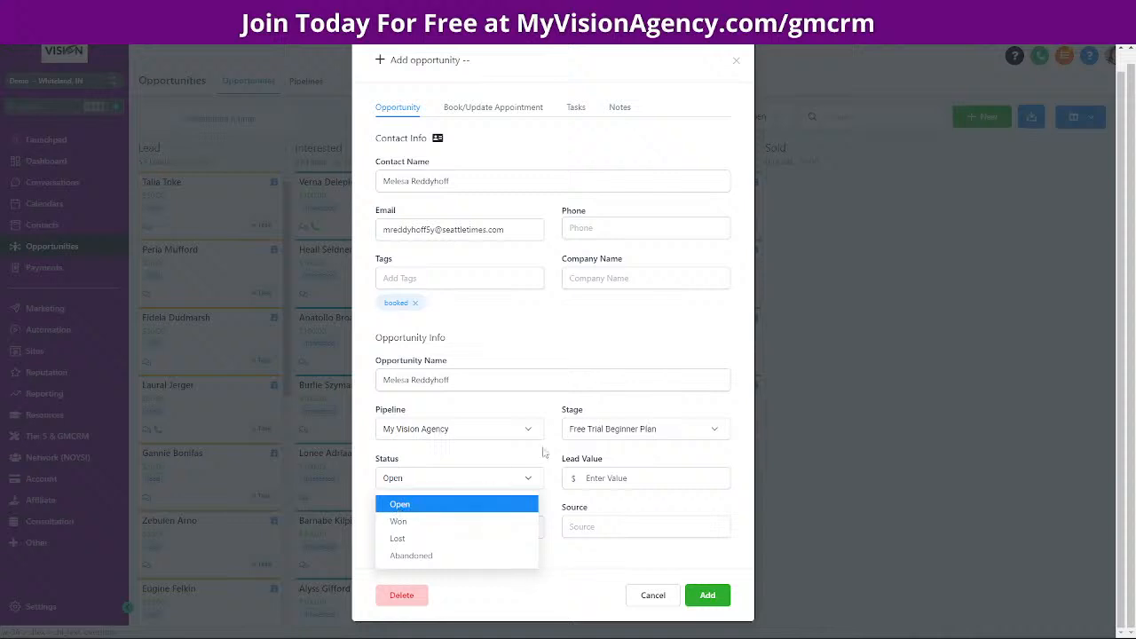
pyautogui.click(580, 478)
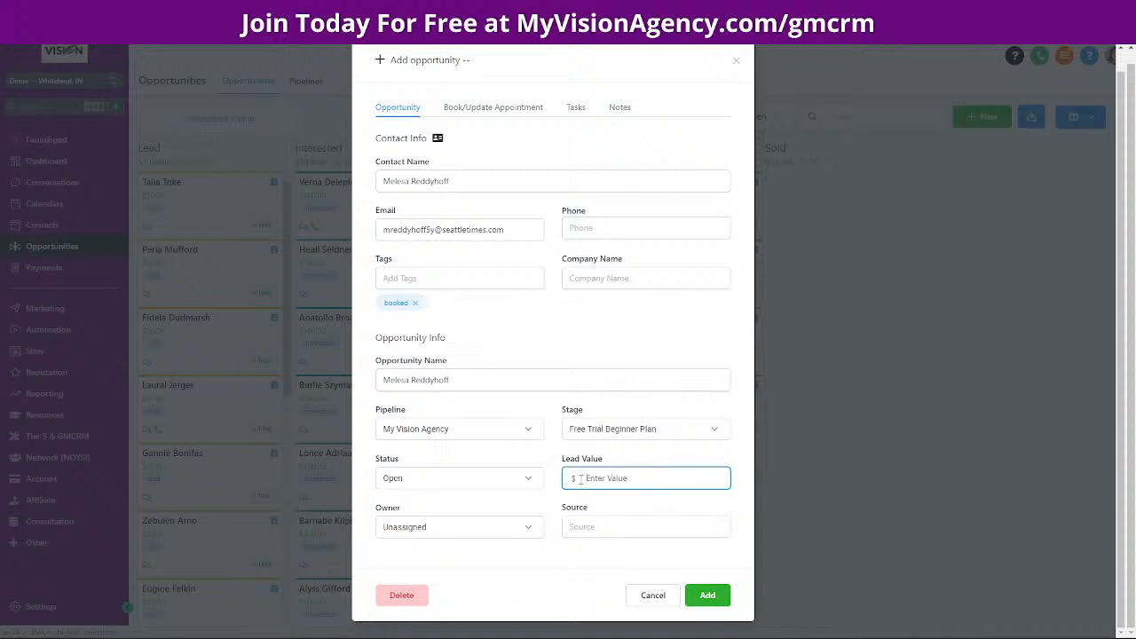
pyautogui.write('500')
pyautogui.moveTo(605, 482); pyautogui.dragTo(566, 475)
pyautogui.write('67')
pyautogui.click(625, 503)
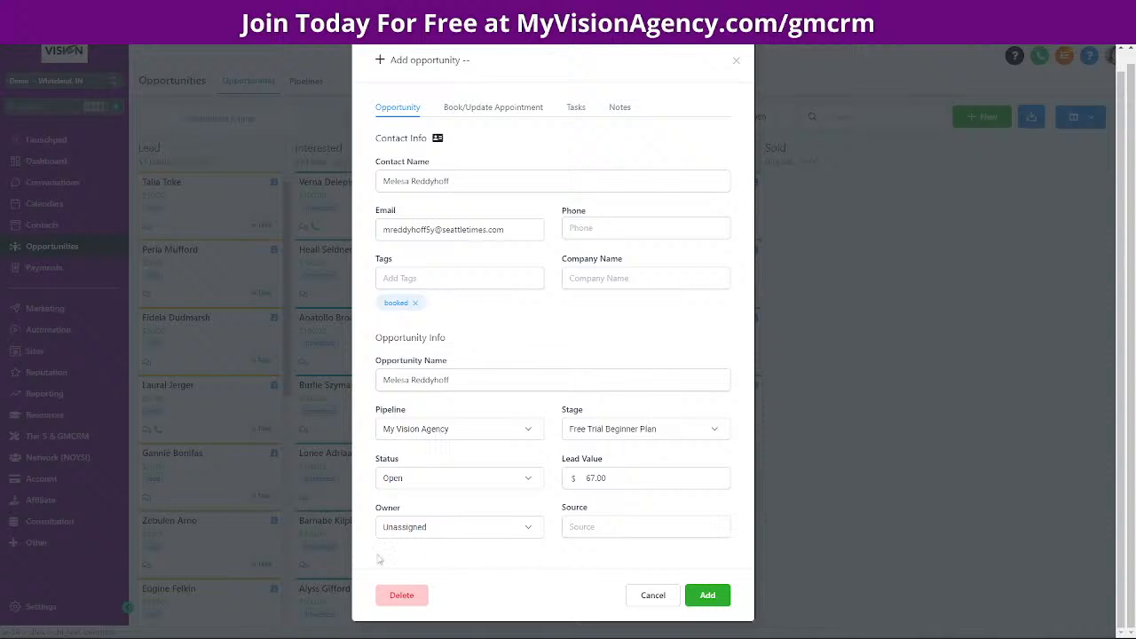
# Assign the available staff member as the opportunity's owner and enter Paypal as its source.
pyautogui.click(410, 529)
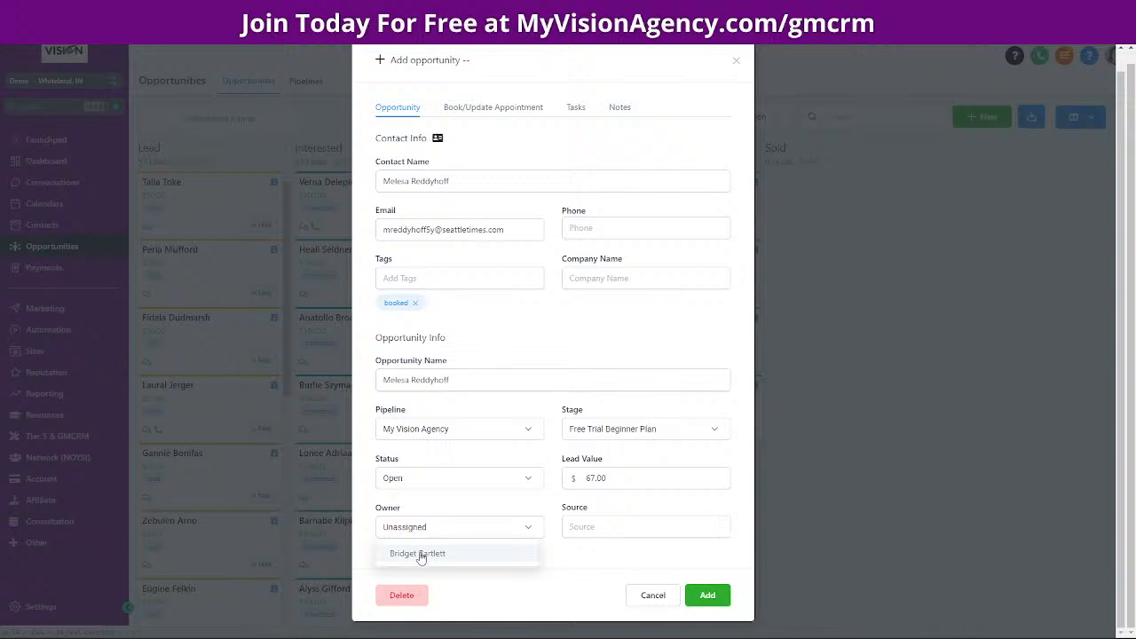
pyautogui.click(418, 555)
pyautogui.click(590, 525)
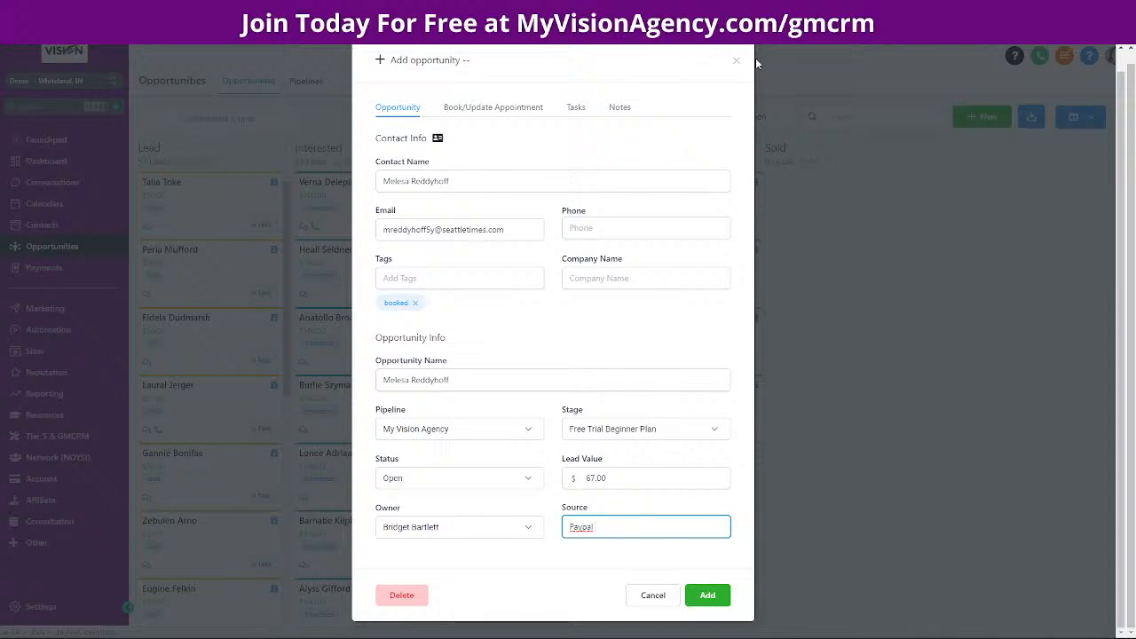
# Change the opportunity's status to Won and its stage to Beginner Plan, and close the form without adding it.
pyautogui.click(473, 484)
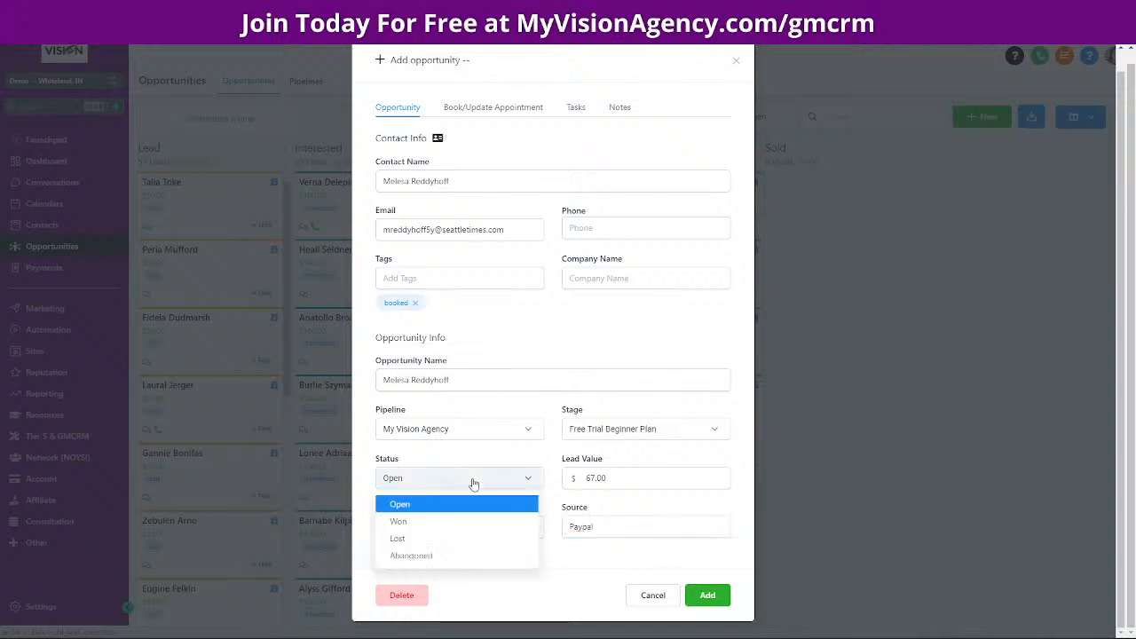
pyautogui.click(444, 526)
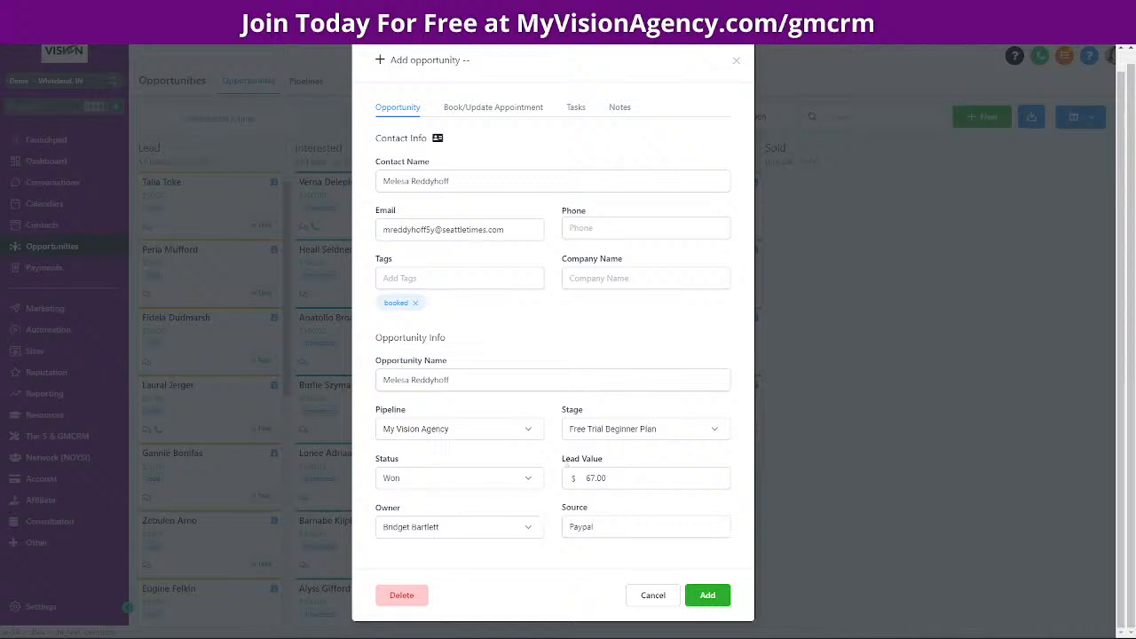
pyautogui.click(611, 432)
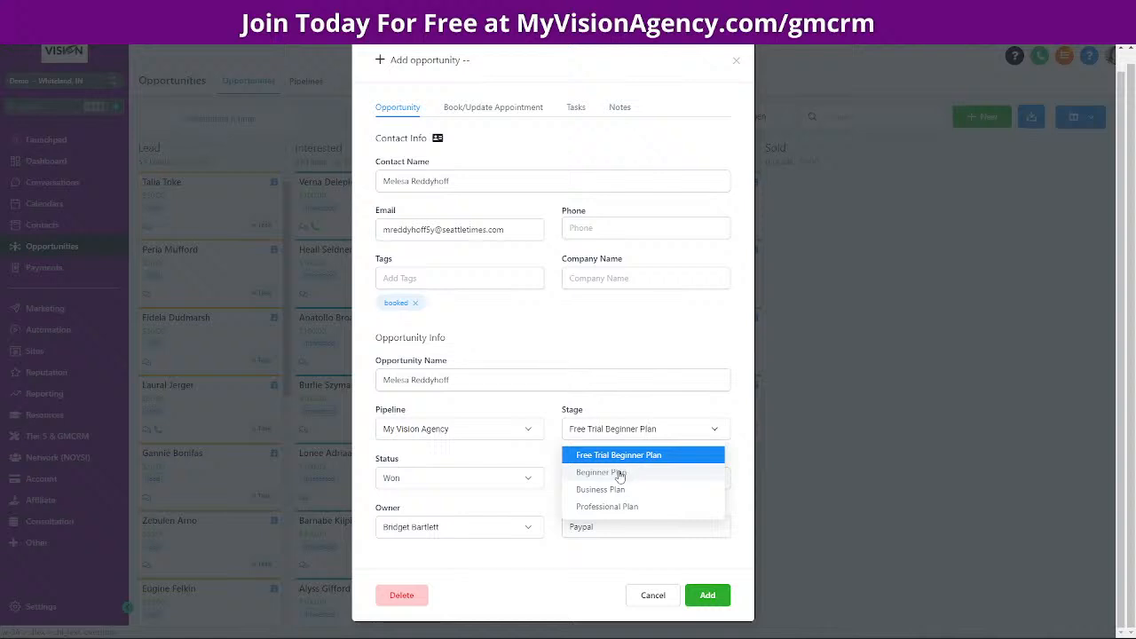
pyautogui.click(619, 474)
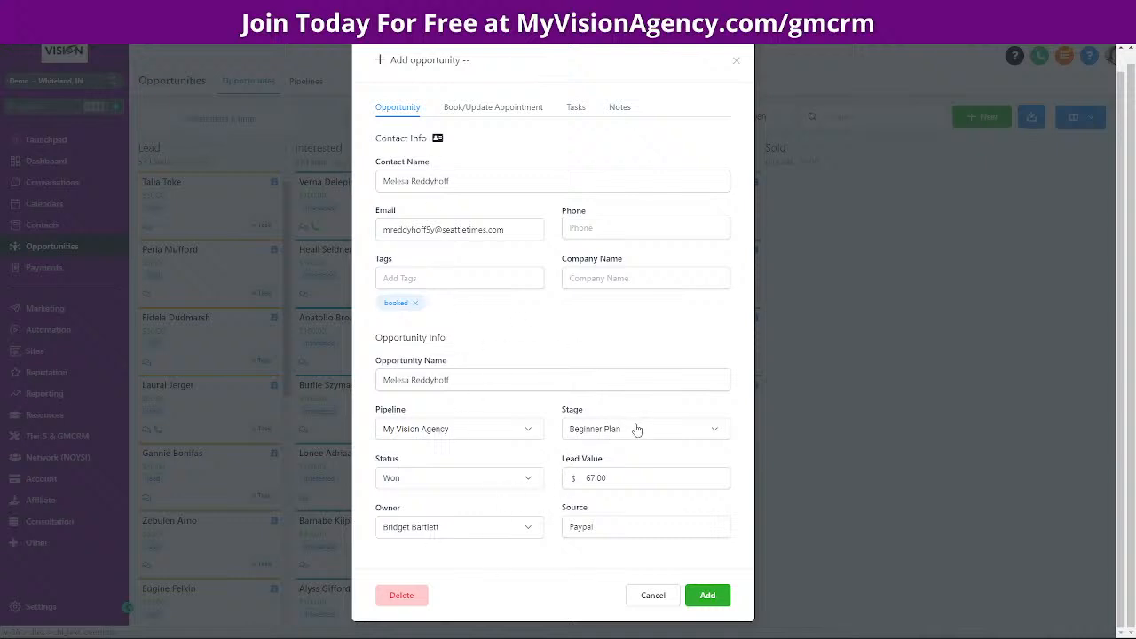
pyautogui.click(736, 61)
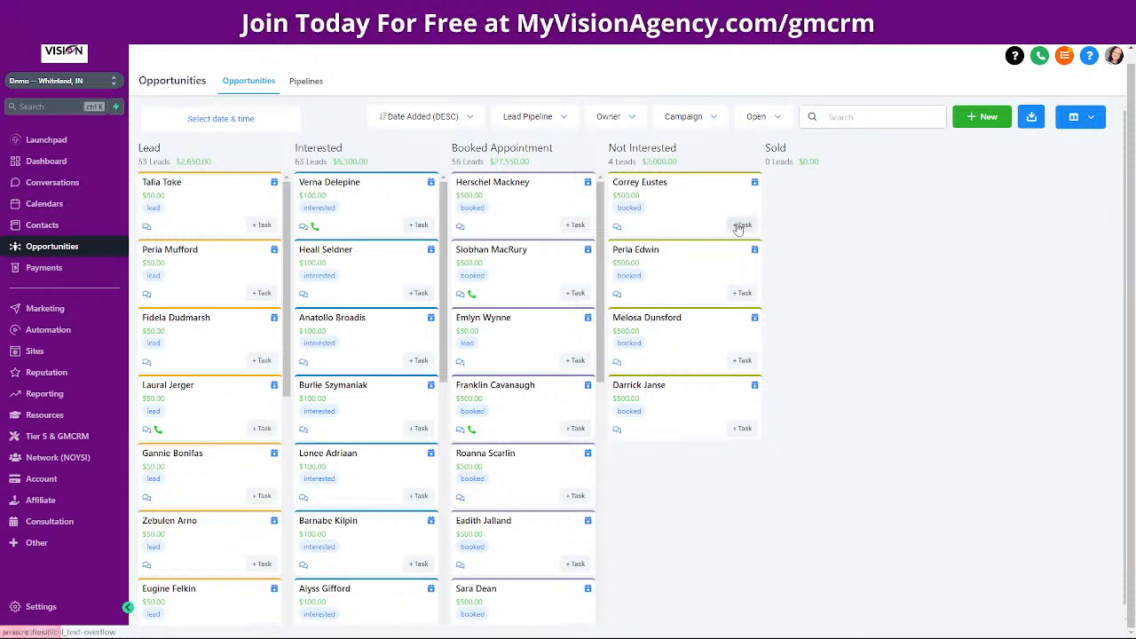
# Create a new tag named free trial in the account's tag settings.
pyautogui.click(311, 85)
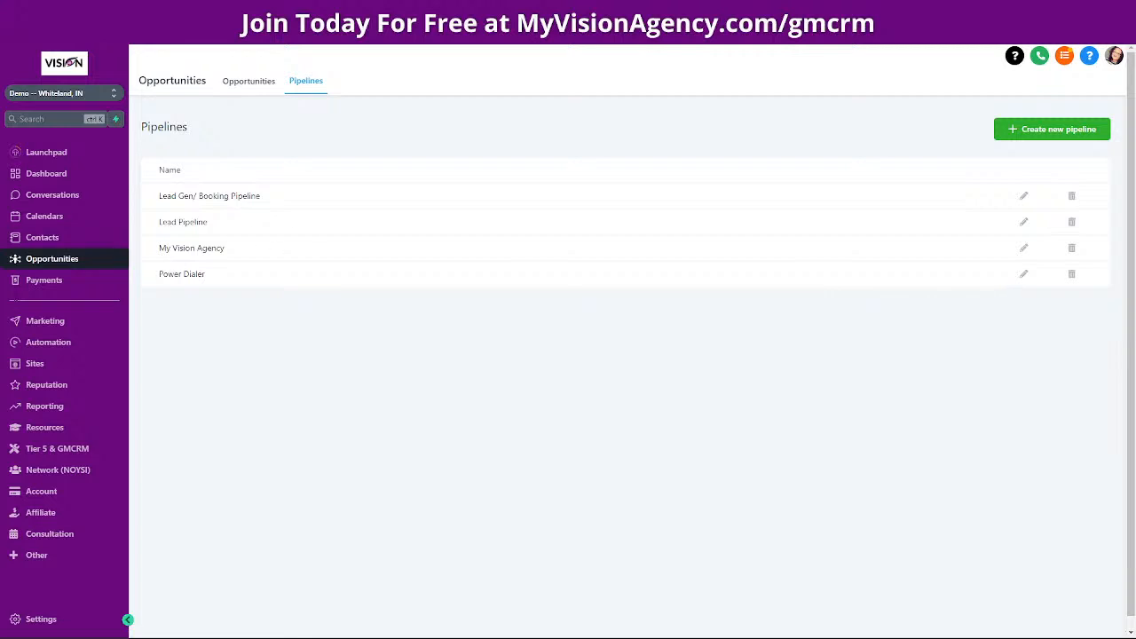
pyautogui.click(58, 344)
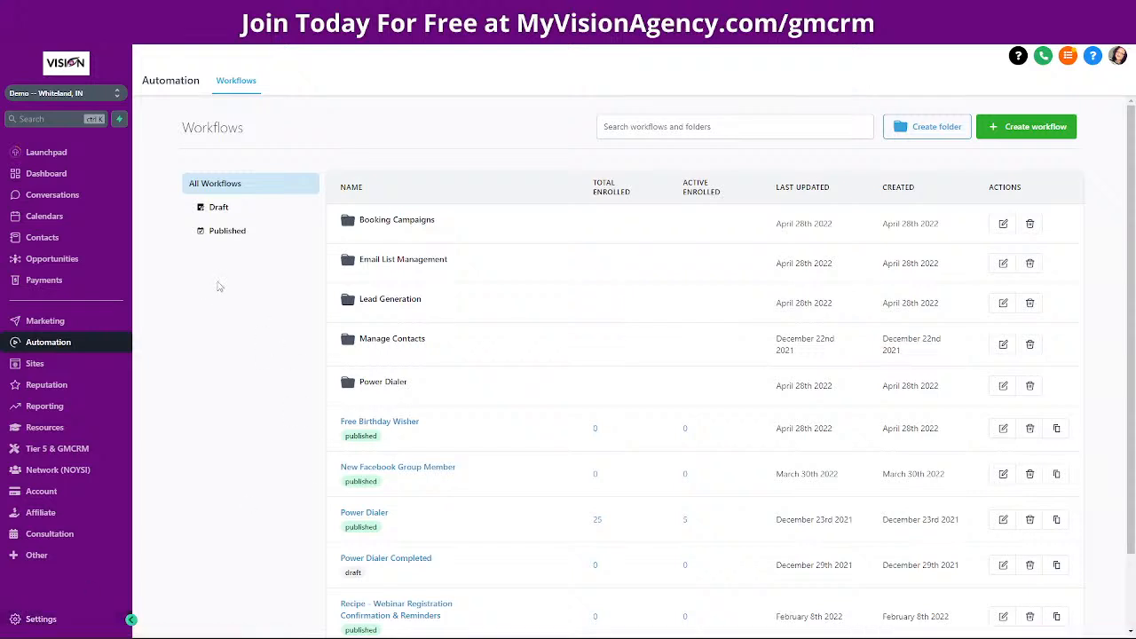
pyautogui.click(36, 620)
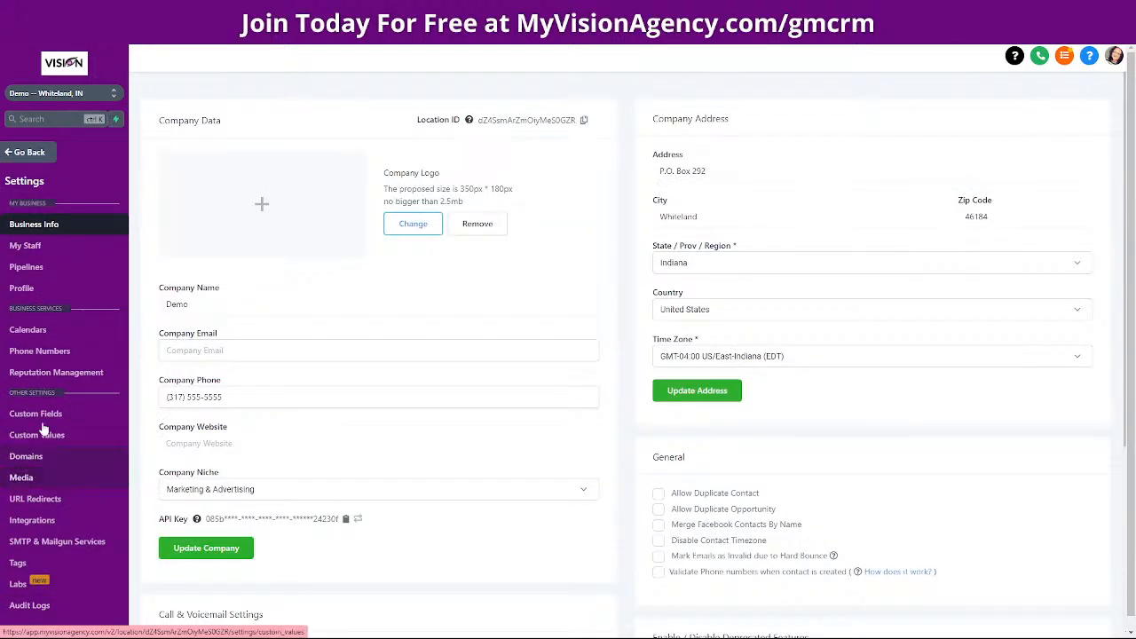
pyautogui.click(34, 566)
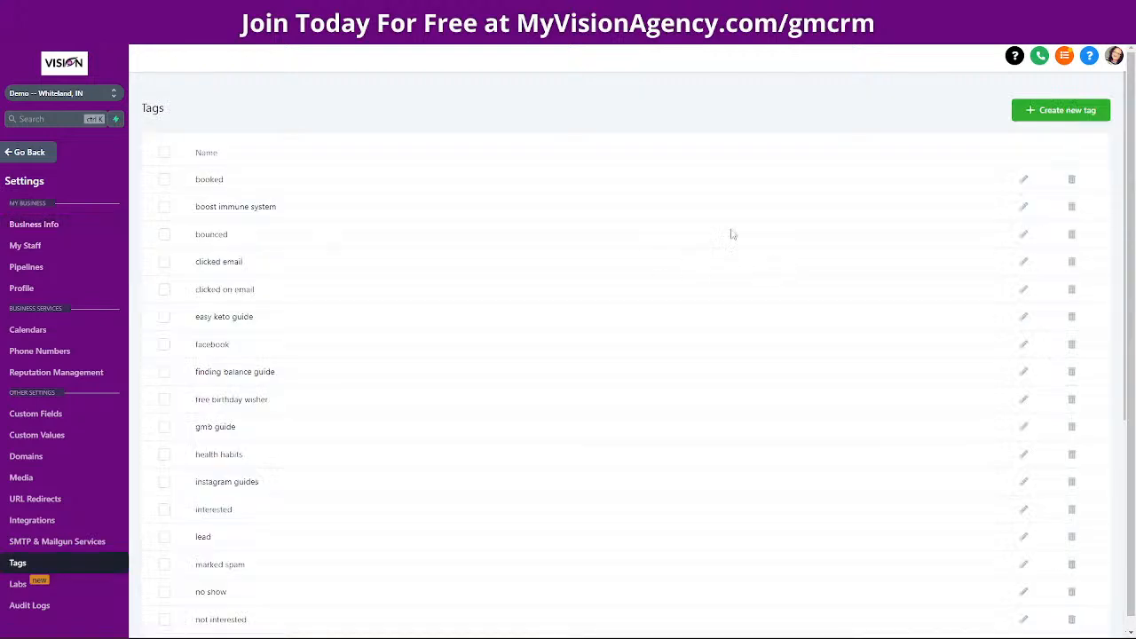
pyautogui.click(1057, 117)
pyautogui.click(499, 135)
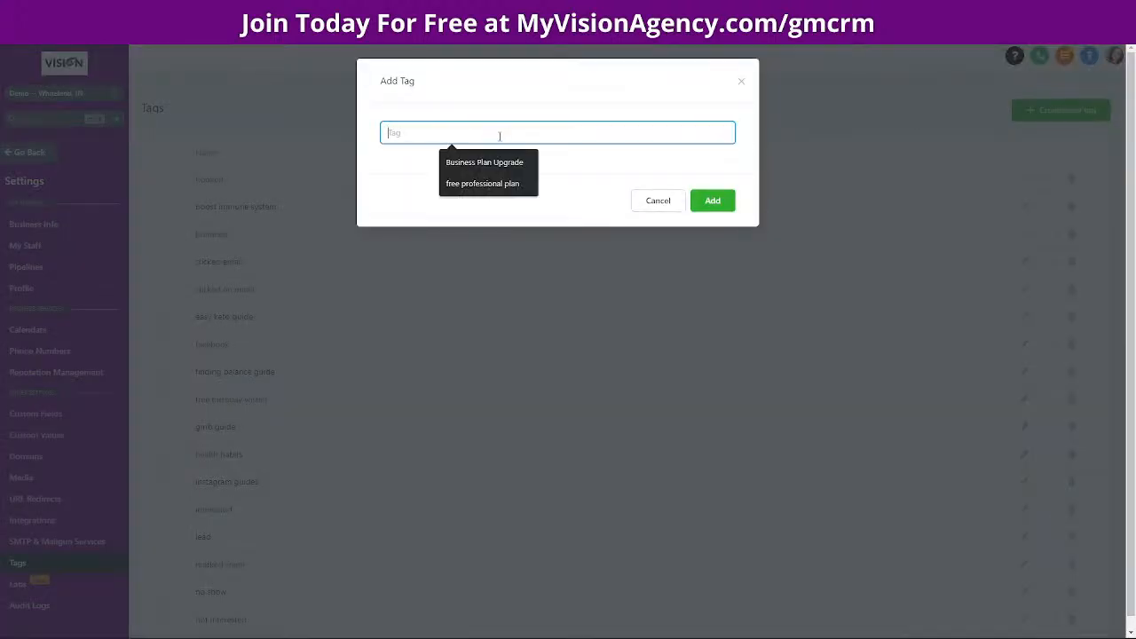
pyautogui.write('free trial')
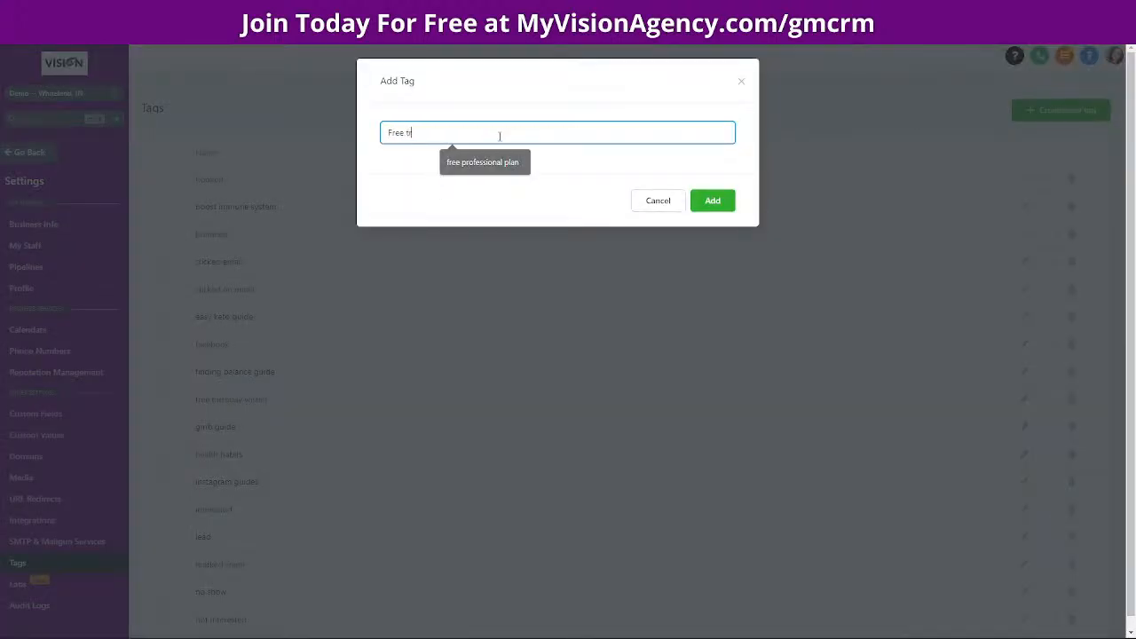
pyautogui.click(710, 204)
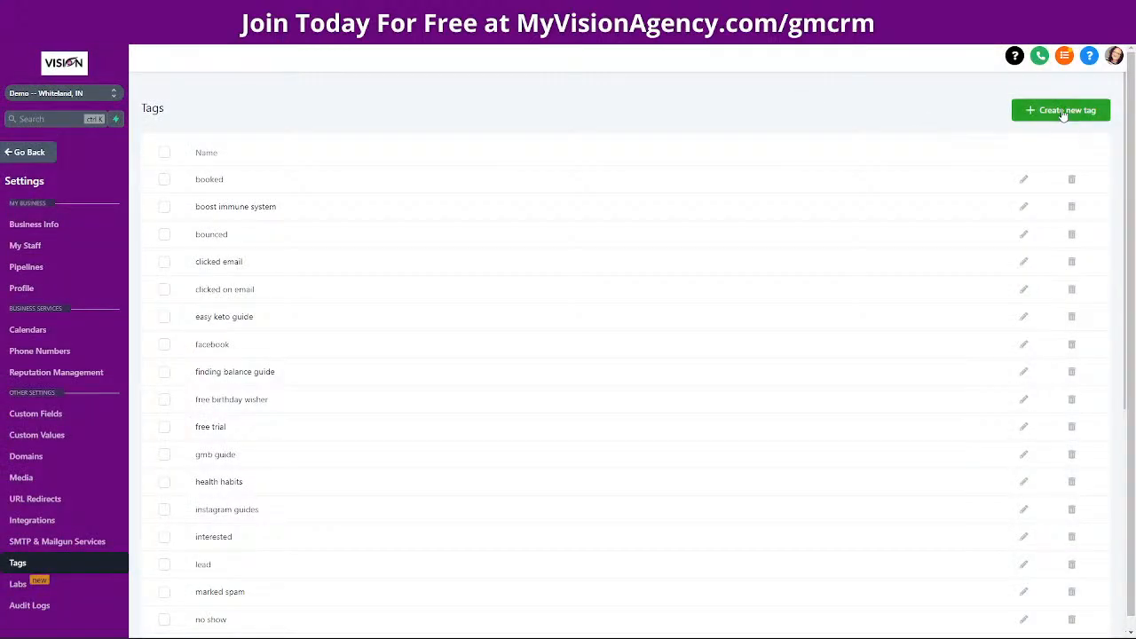
# Create a new tag named beginner plan.
pyautogui.click(1061, 110)
pyautogui.click(498, 131)
pyautogui.write('beg')
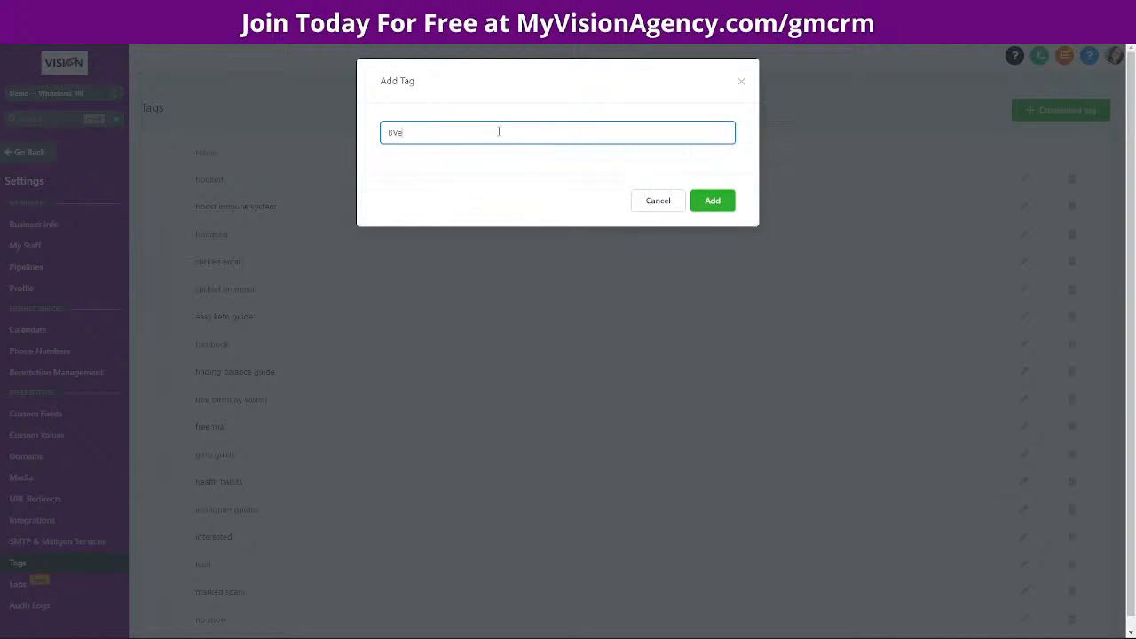
pyautogui.press('BackSpace')
pyautogui.press('BackSpace')
pyautogui.press('BackSpace')
pyautogui.write('Begi')
pyautogui.click(715, 209)
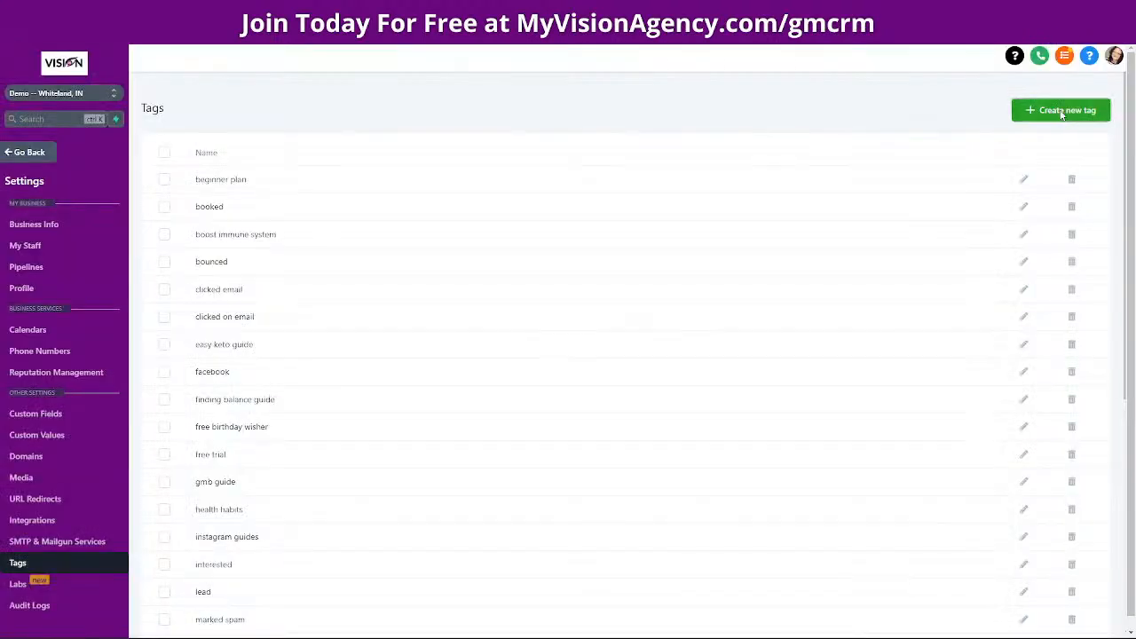
# Create a new tag named business plan.
pyautogui.click(1047, 109)
pyautogui.click(519, 128)
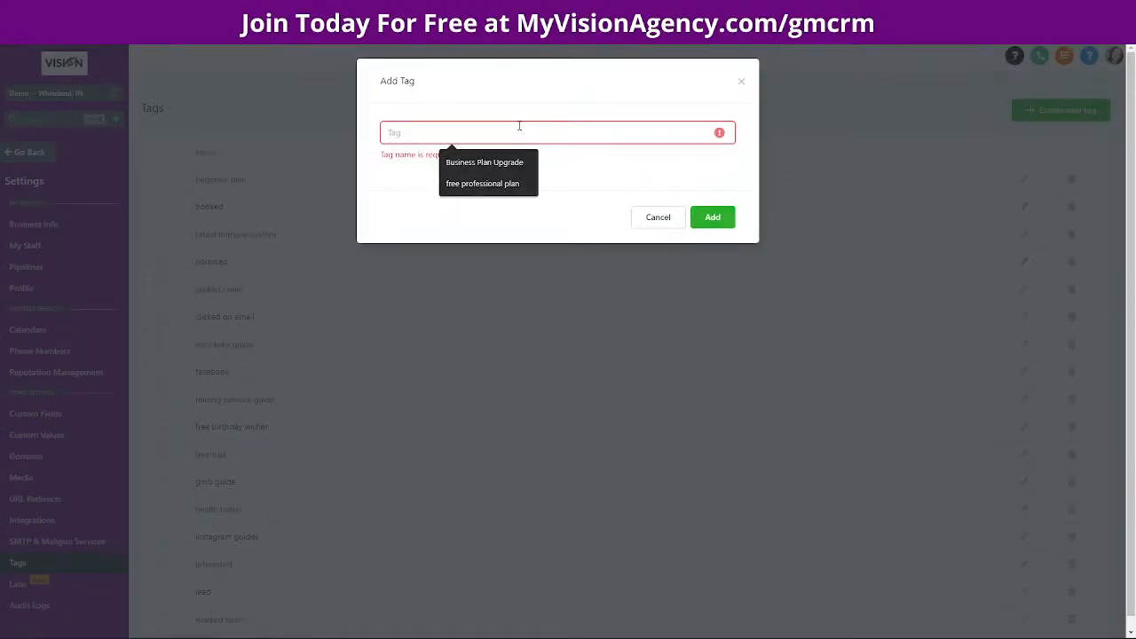
pyautogui.write('Business pan')
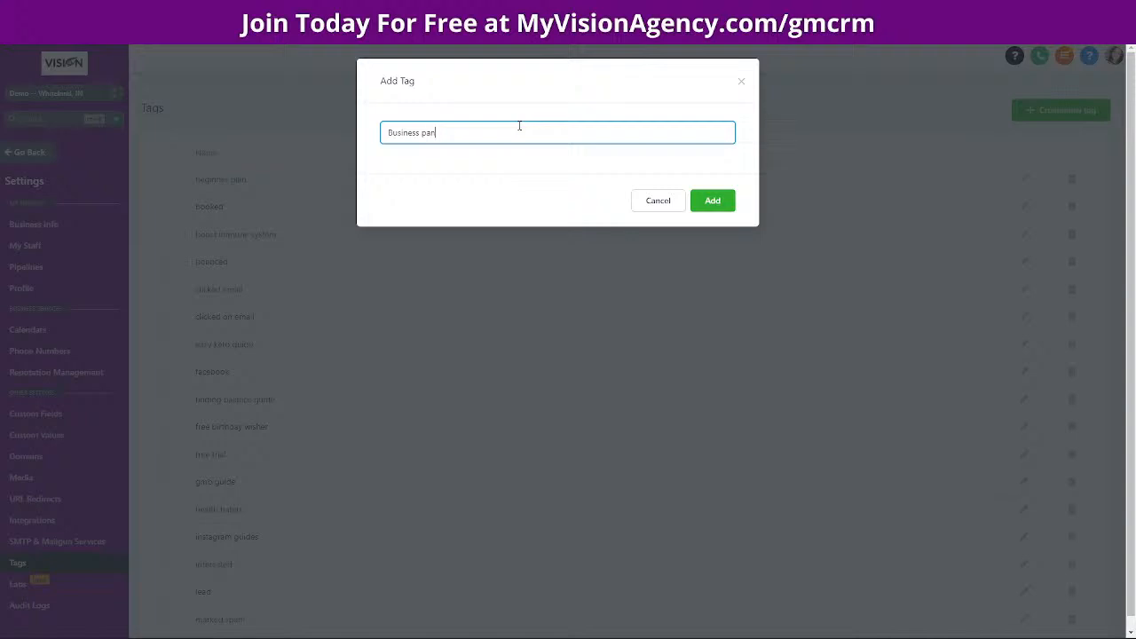
pyautogui.press('BackSpace')
pyautogui.press('BackSpace')
pyautogui.write('lann')
pyautogui.press('BackSpace')
pyautogui.click(706, 202)
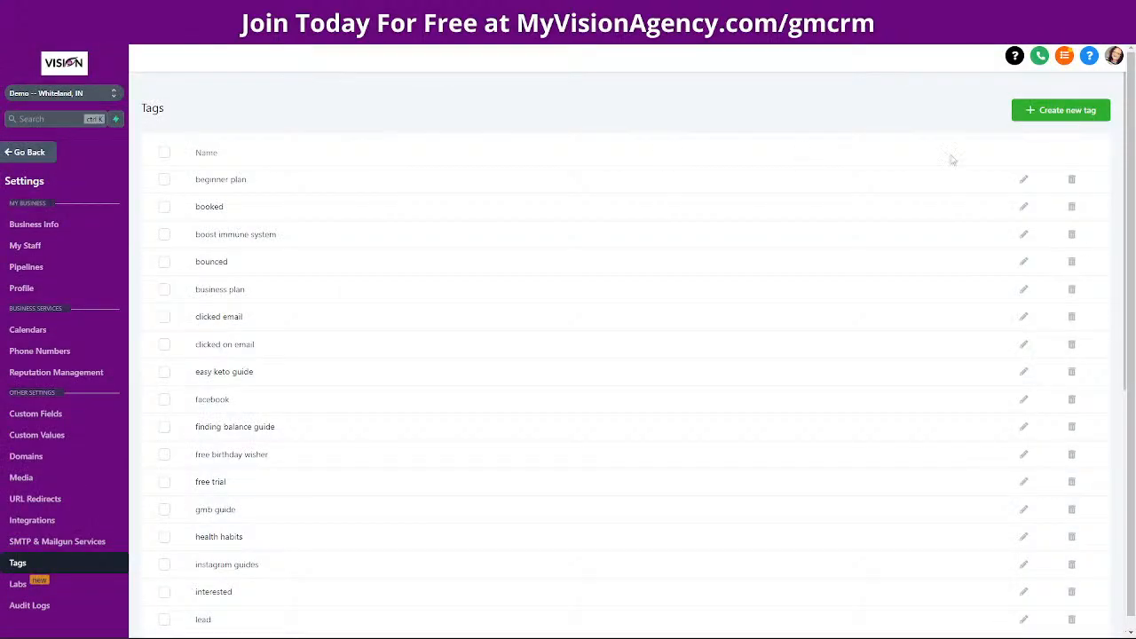
# Try renaming the beginner plan tag to beginner plans, and save it under its original name.
pyautogui.click(1023, 182)
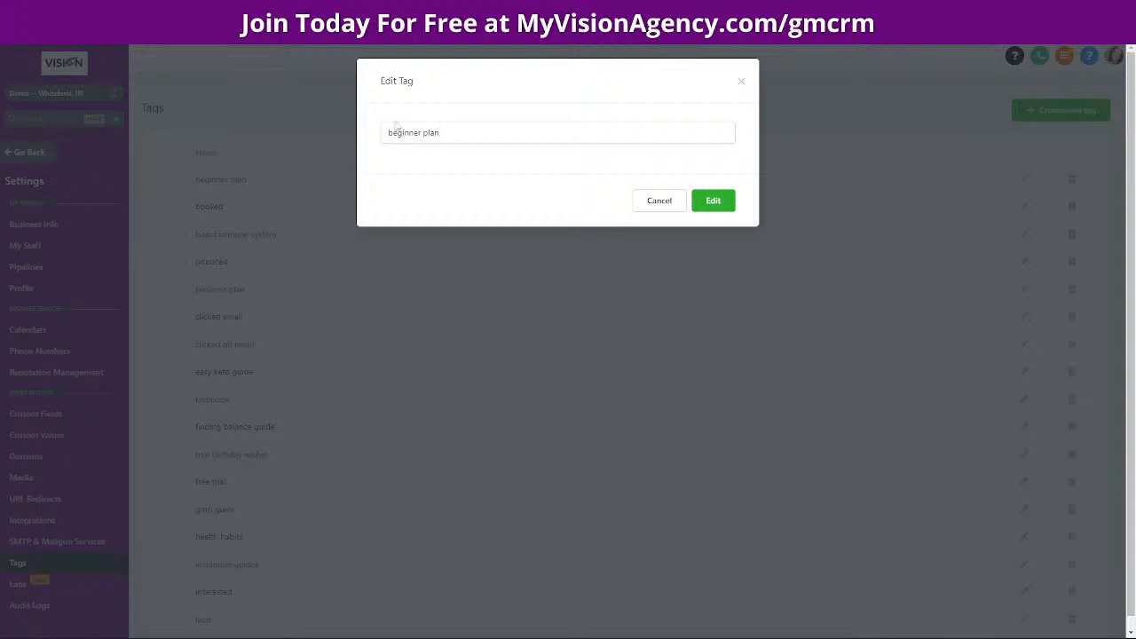
pyautogui.click(447, 134)
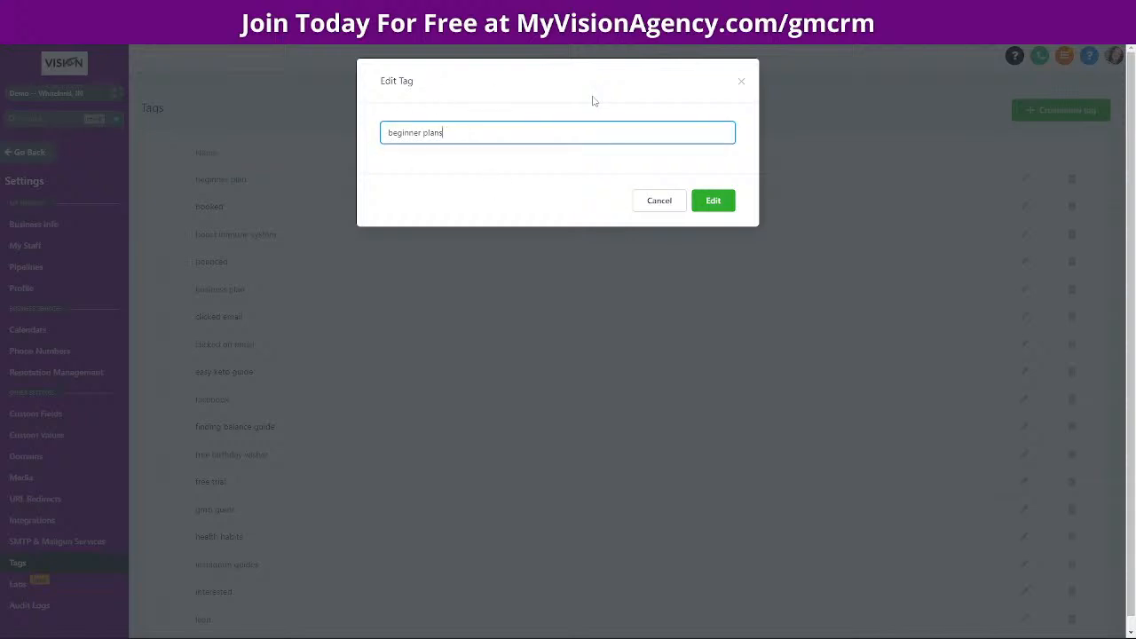
pyautogui.click(701, 206)
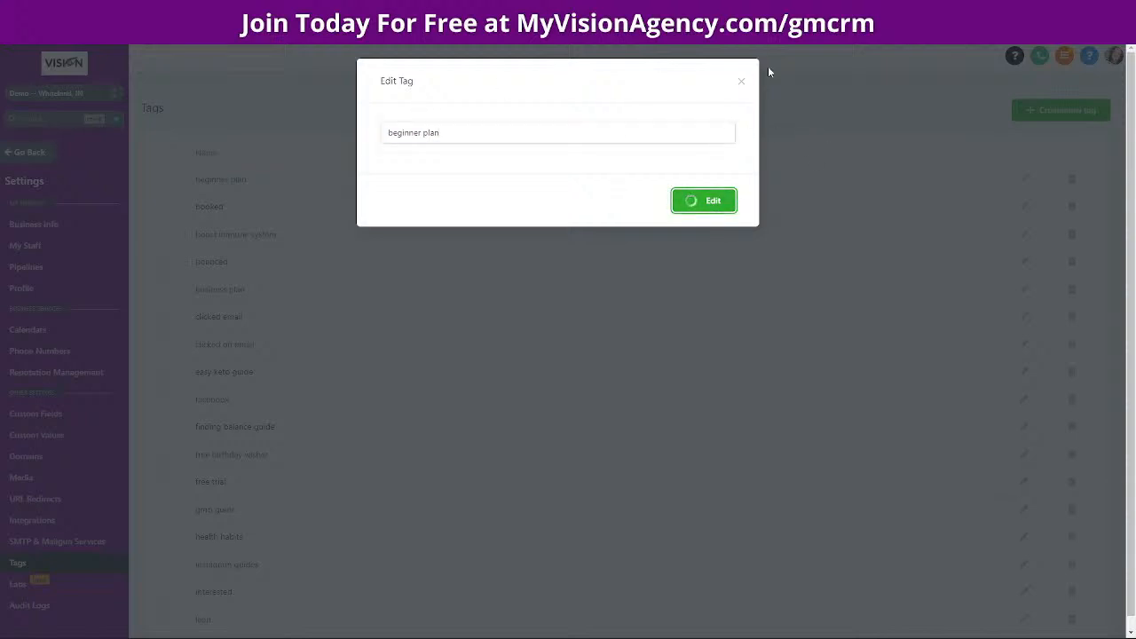
pyautogui.click(742, 80)
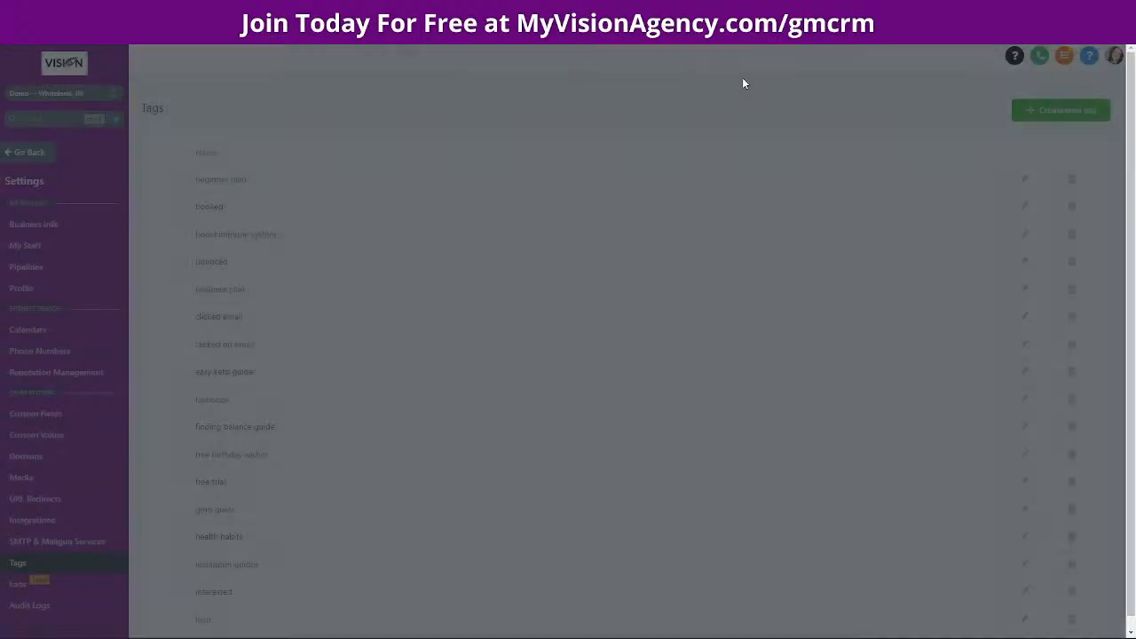
# Create a new tag named Professional Plan.
pyautogui.click(1058, 110)
pyautogui.click(561, 134)
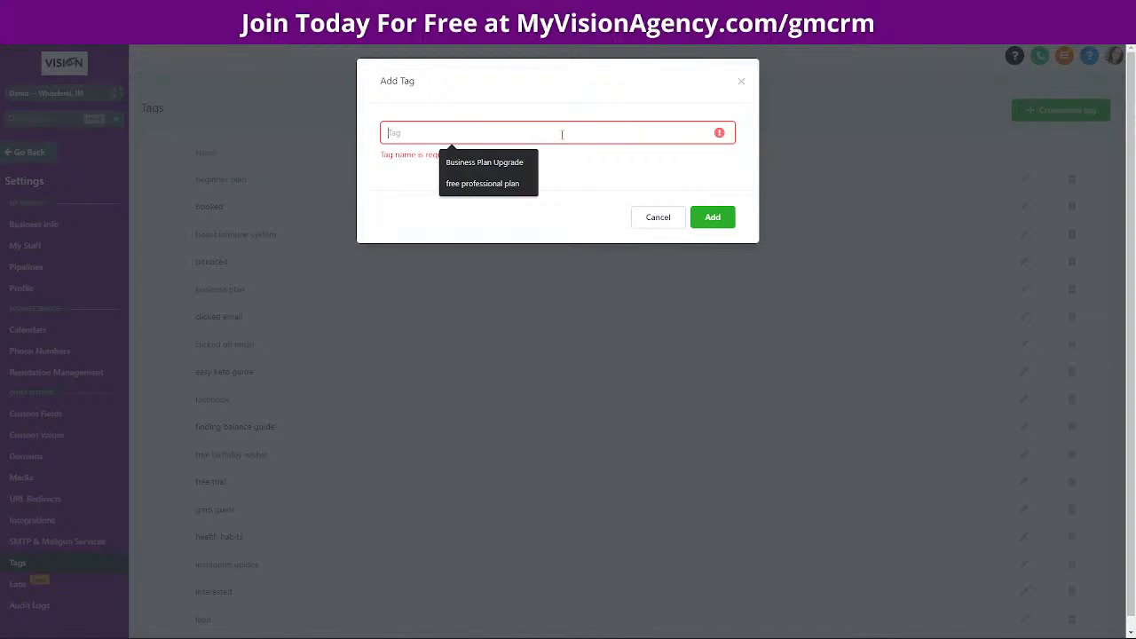
pyautogui.write('Professio')
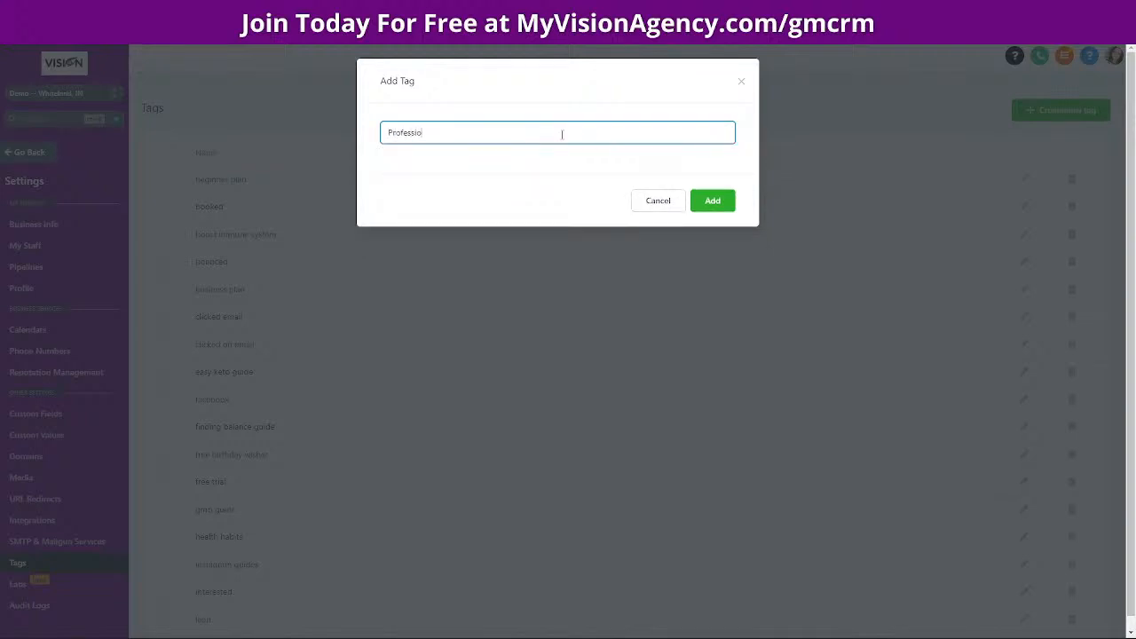
pyautogui.write('nal Plan')
pyautogui.click(721, 205)
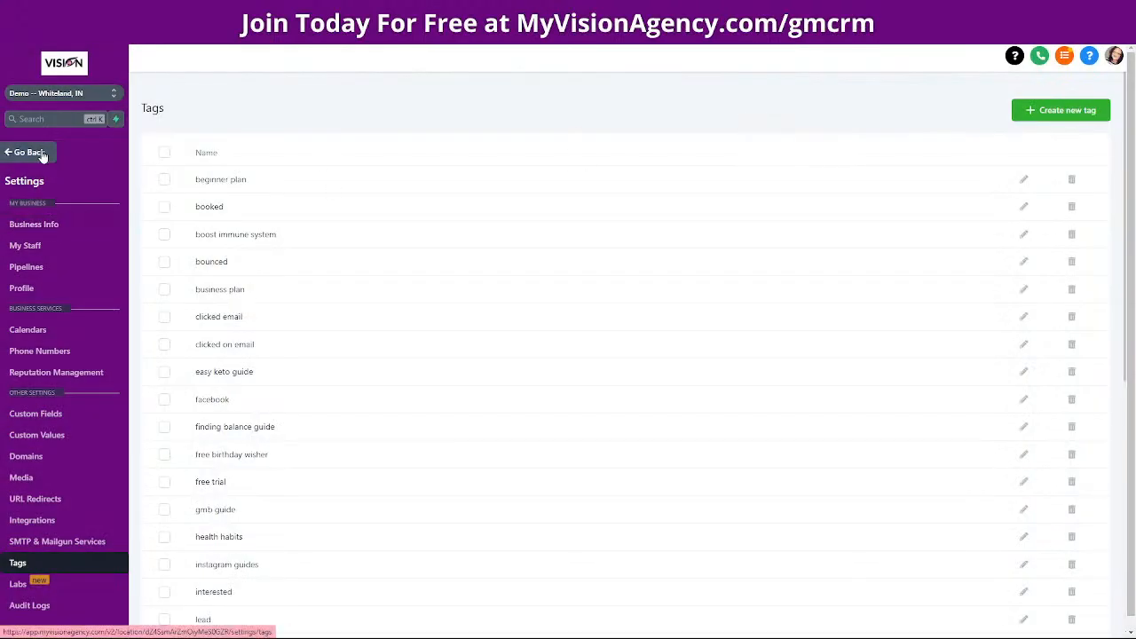
# Leave the settings and create a workflow folder named My Vision Plans in Automation.
pyautogui.click(41, 152)
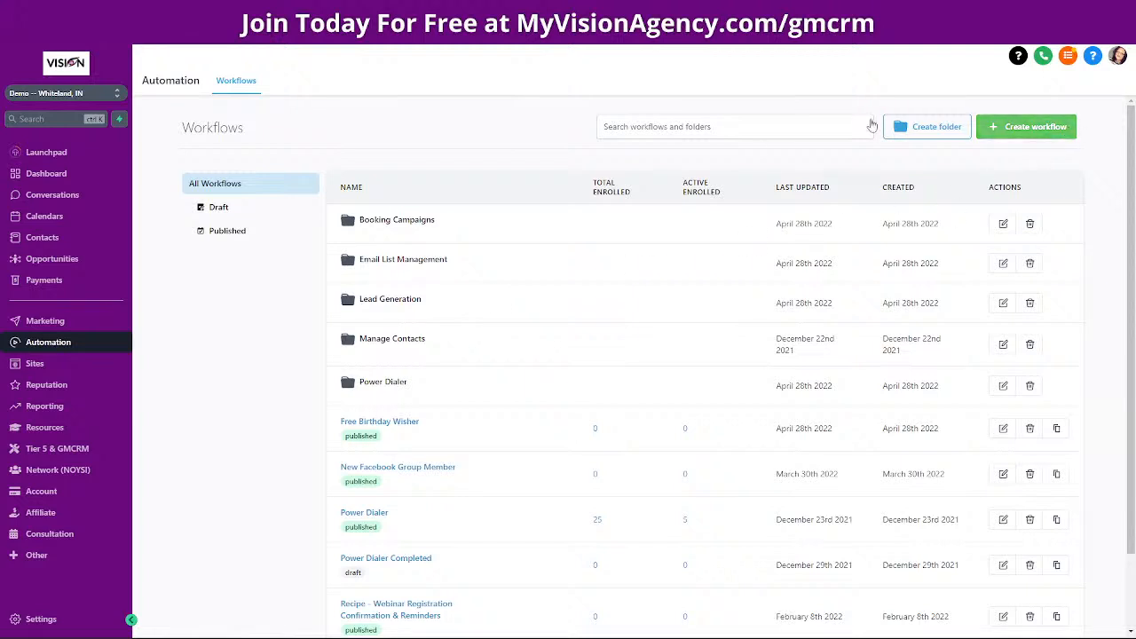
pyautogui.click(923, 130)
pyautogui.click(594, 382)
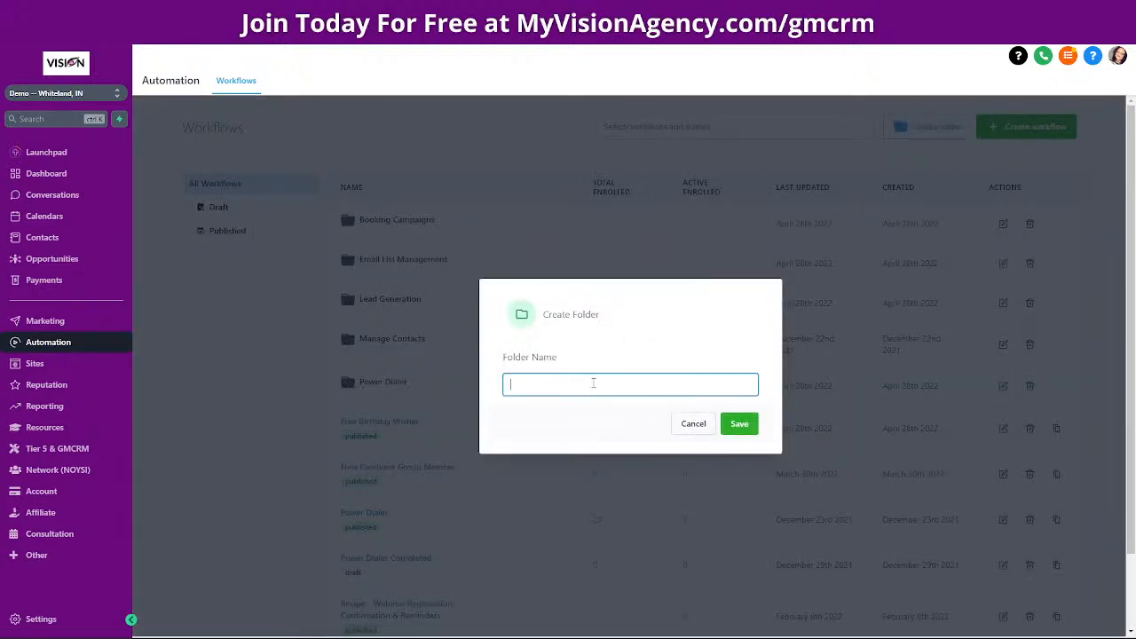
pyautogui.write('Live Training')
pyautogui.moveTo(605, 383); pyautogui.dragTo(477, 398)
pyautogui.write('My Vision Plans')
pyautogui.click(751, 420)
# Open the My Vision Plans folder and create a new blank workflow in it without using a recipe.
pyautogui.scroll(-2, 413, 568)
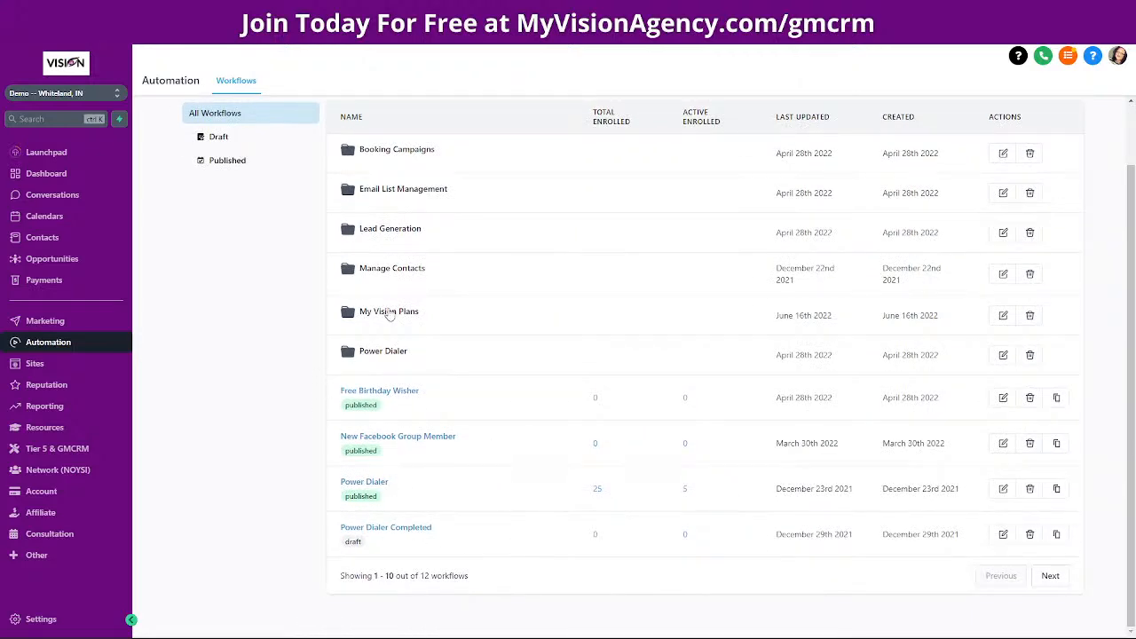
pyautogui.click(387, 311)
pyautogui.click(1037, 130)
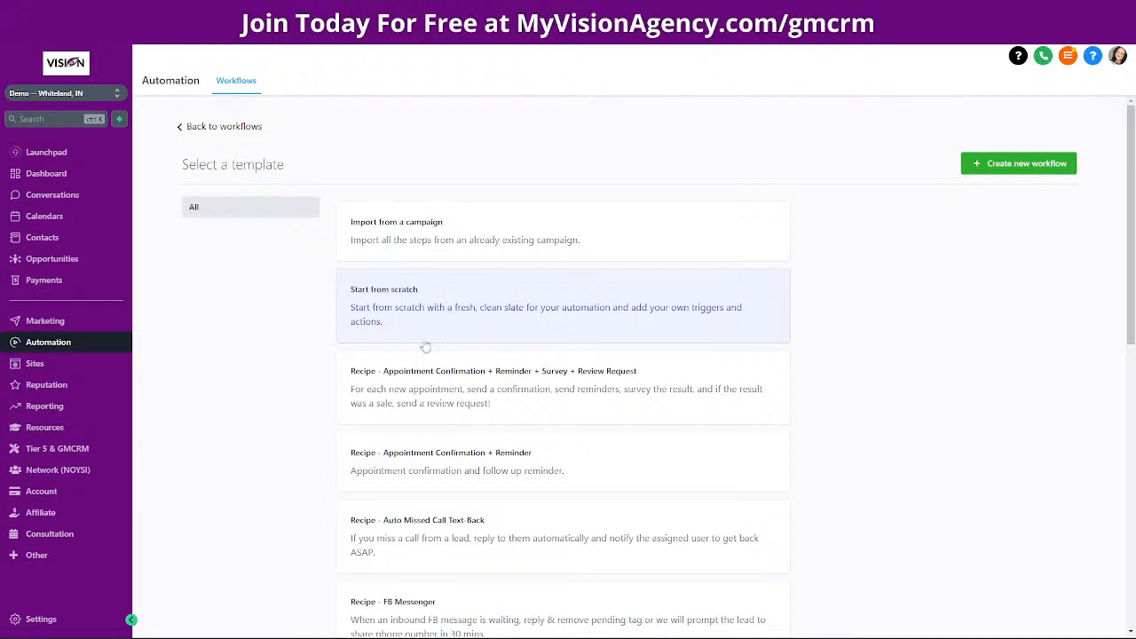
pyautogui.scroll(-10, 561, 472)
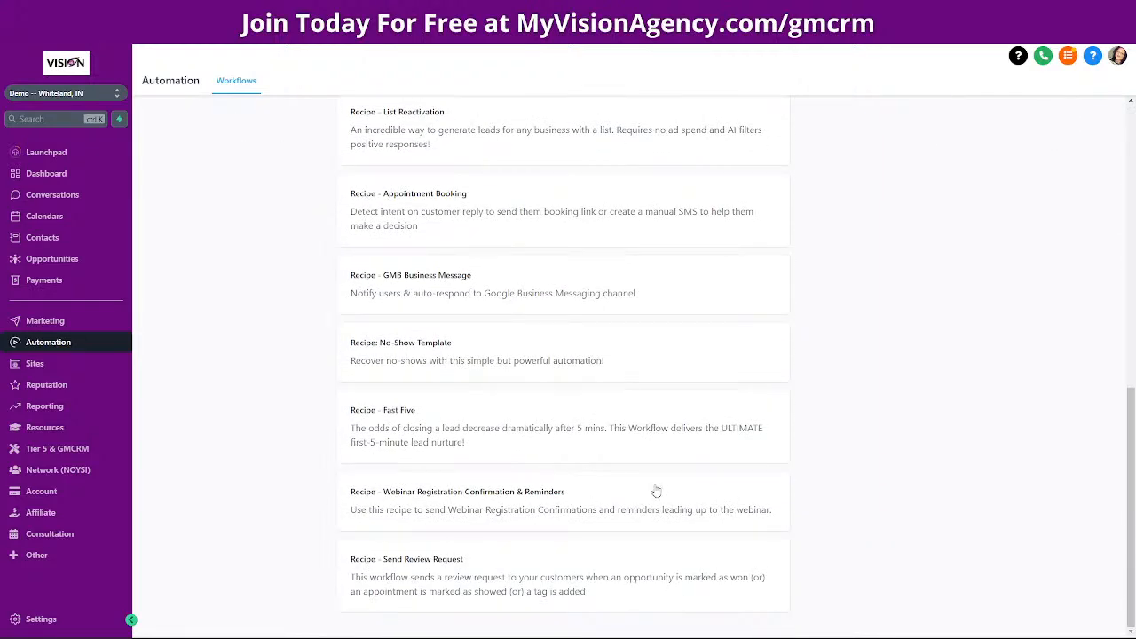
pyautogui.scroll(10, 629, 489)
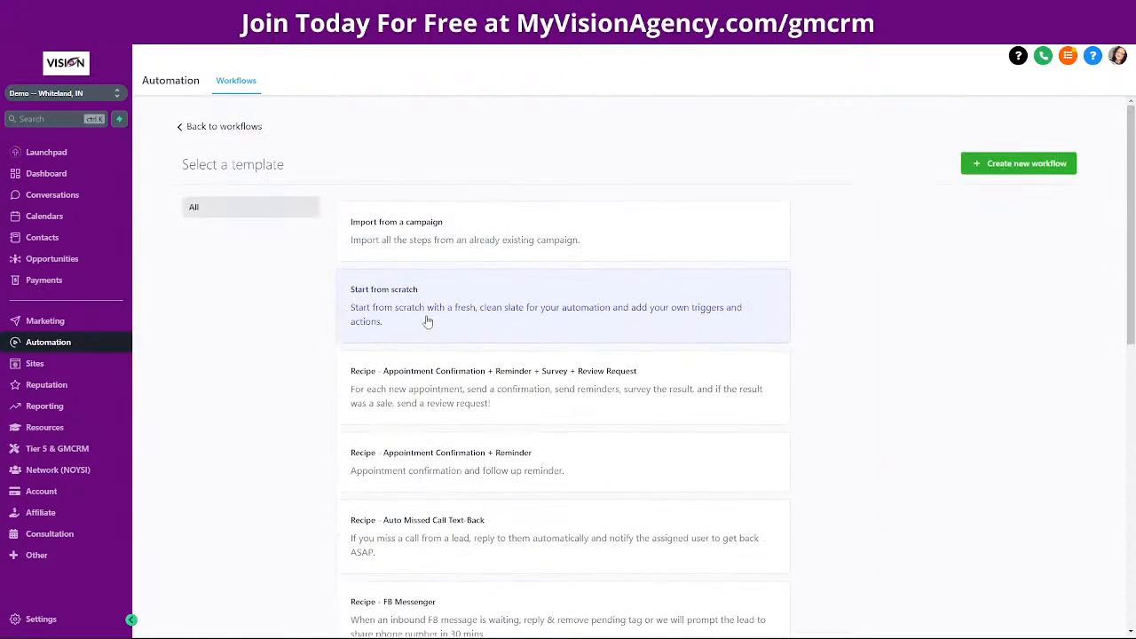
pyautogui.click(998, 169)
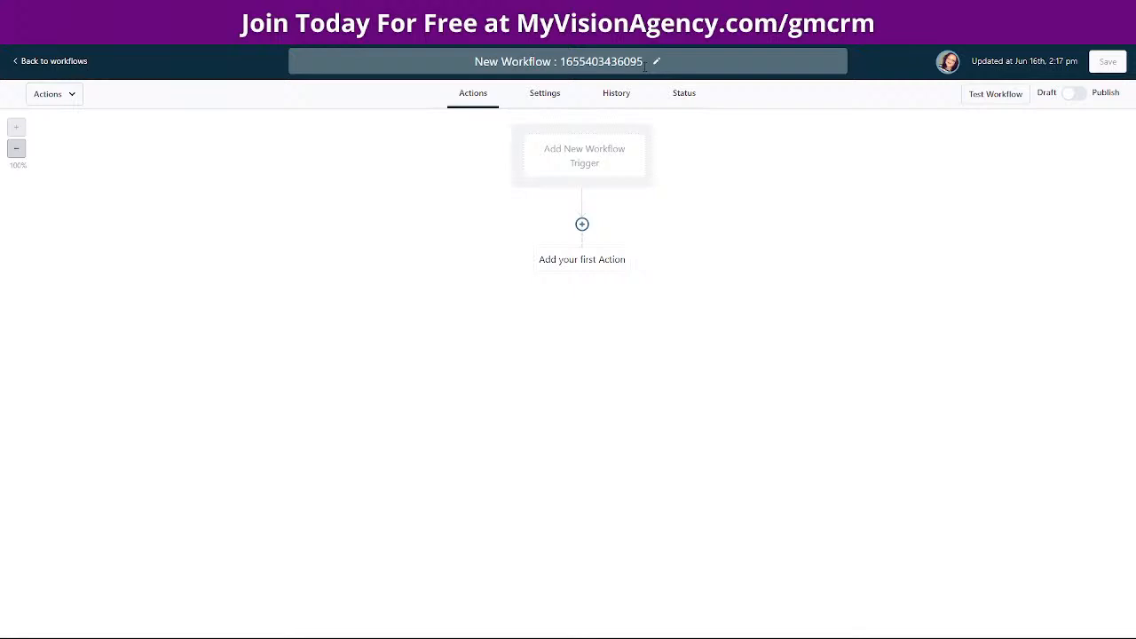
# Rename the new workflow to Free Trial.
pyautogui.click(644, 64)
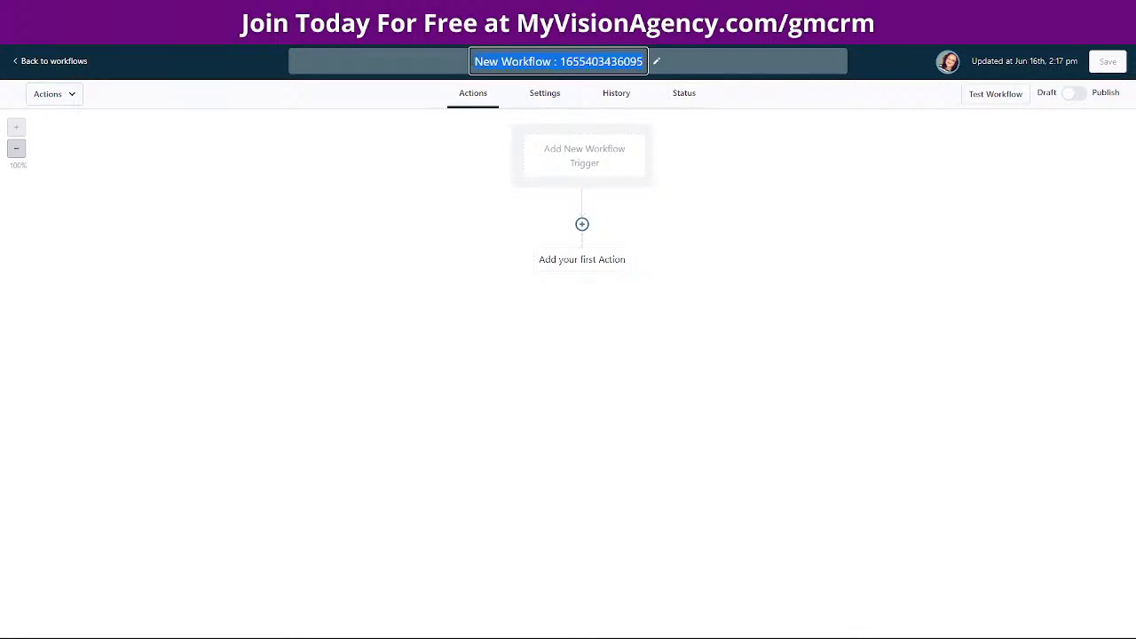
pyautogui.write('Free Trail')
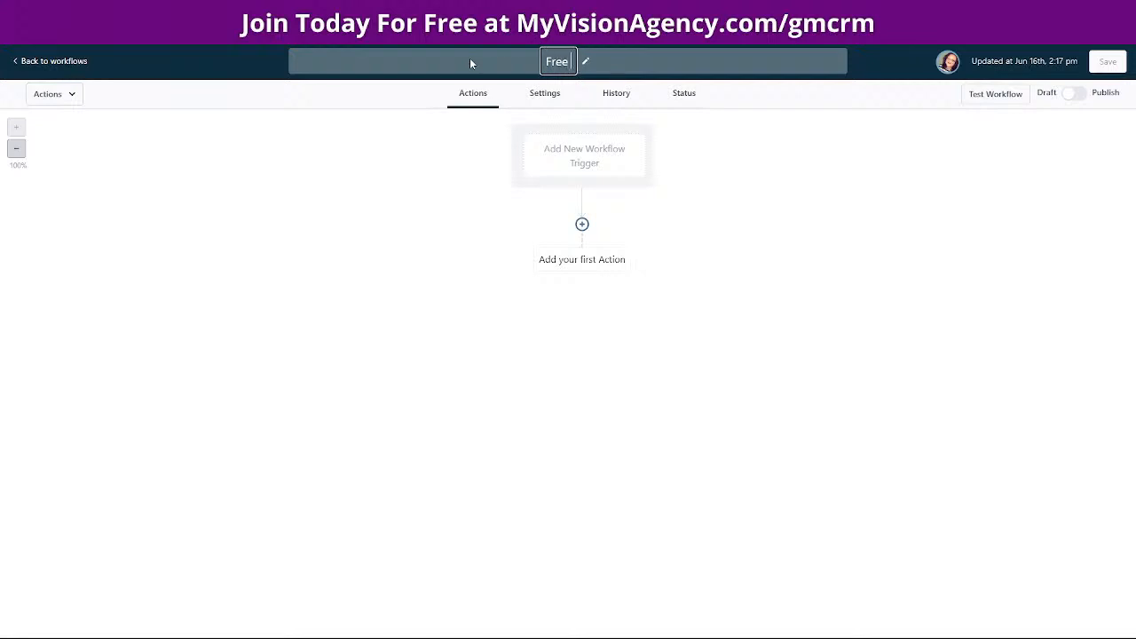
pyautogui.press('BackSpace')
pyautogui.press('BackSpace')
pyautogui.press('BackSpace')
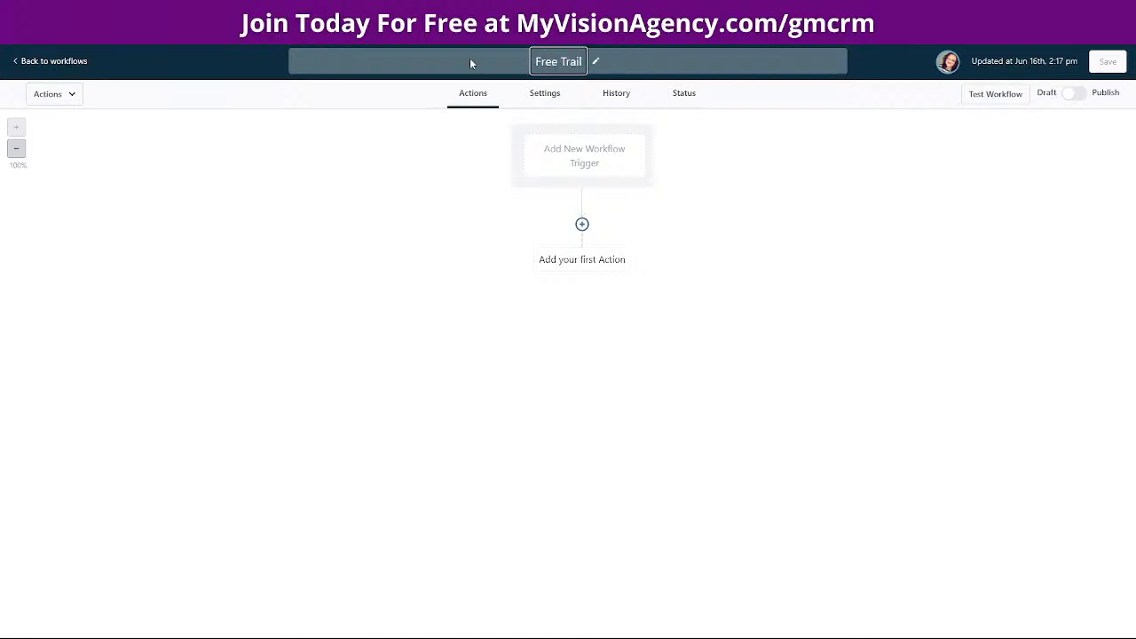
pyautogui.write('ial')
pyautogui.click(695, 156)
# Add and save a Contact Tag workflow trigger with a Tag Added filter set to free trial.
pyautogui.click(593, 165)
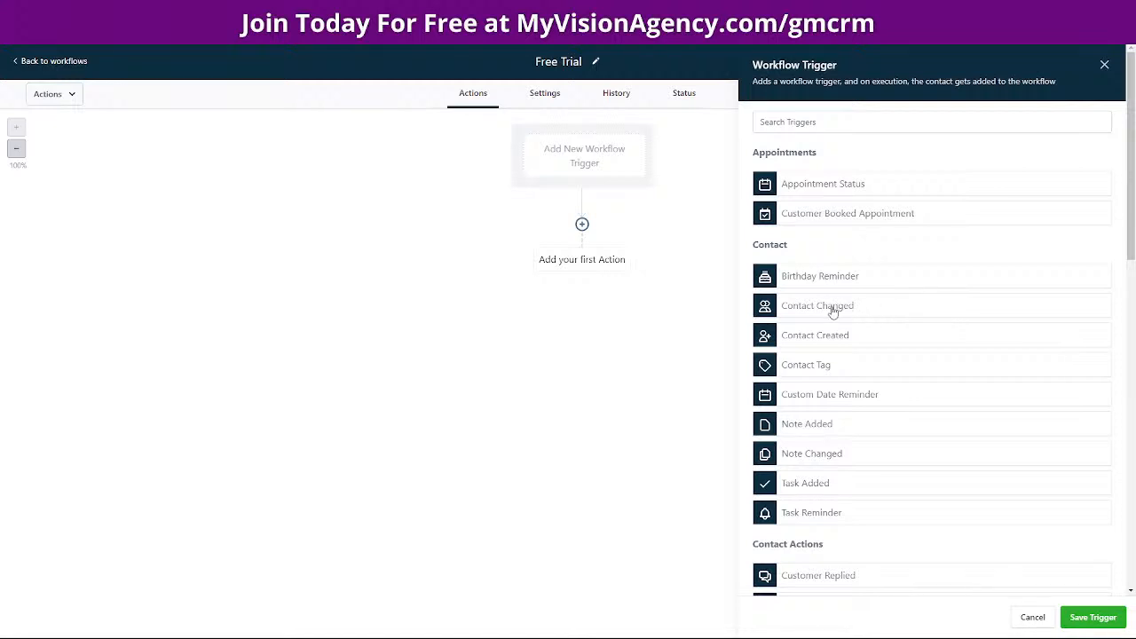
pyautogui.click(791, 370)
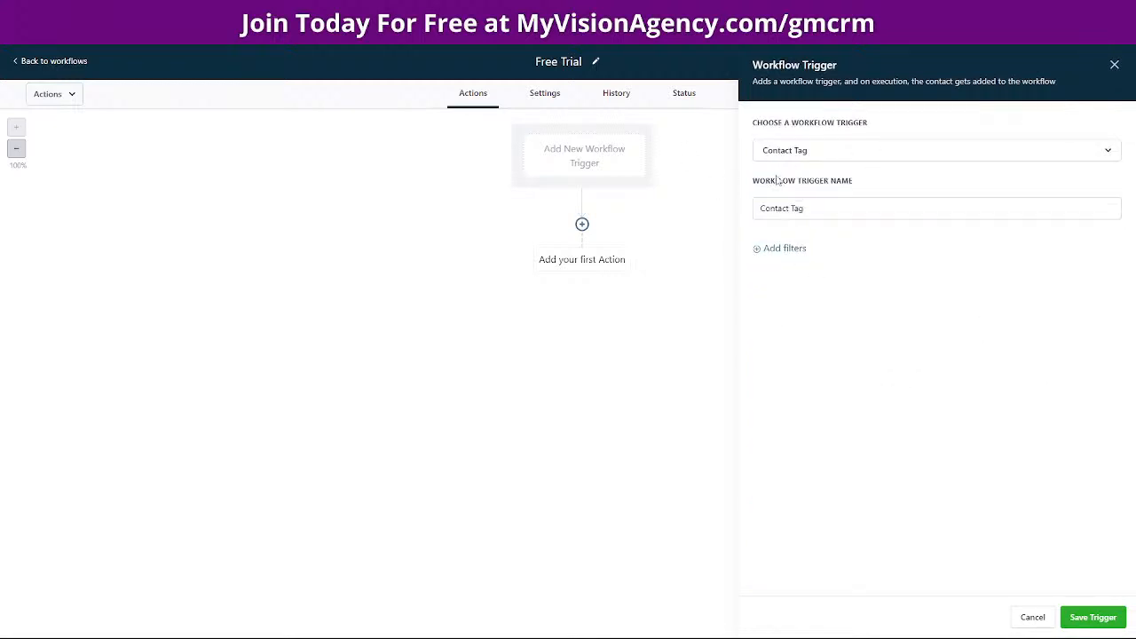
pyautogui.click(804, 249)
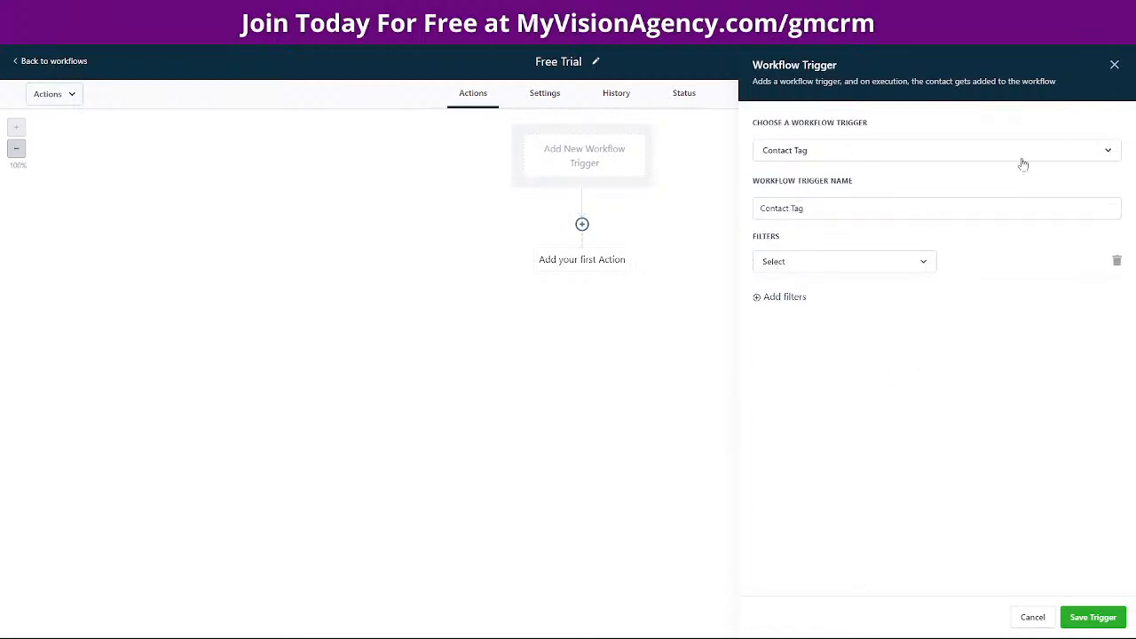
pyautogui.click(824, 264)
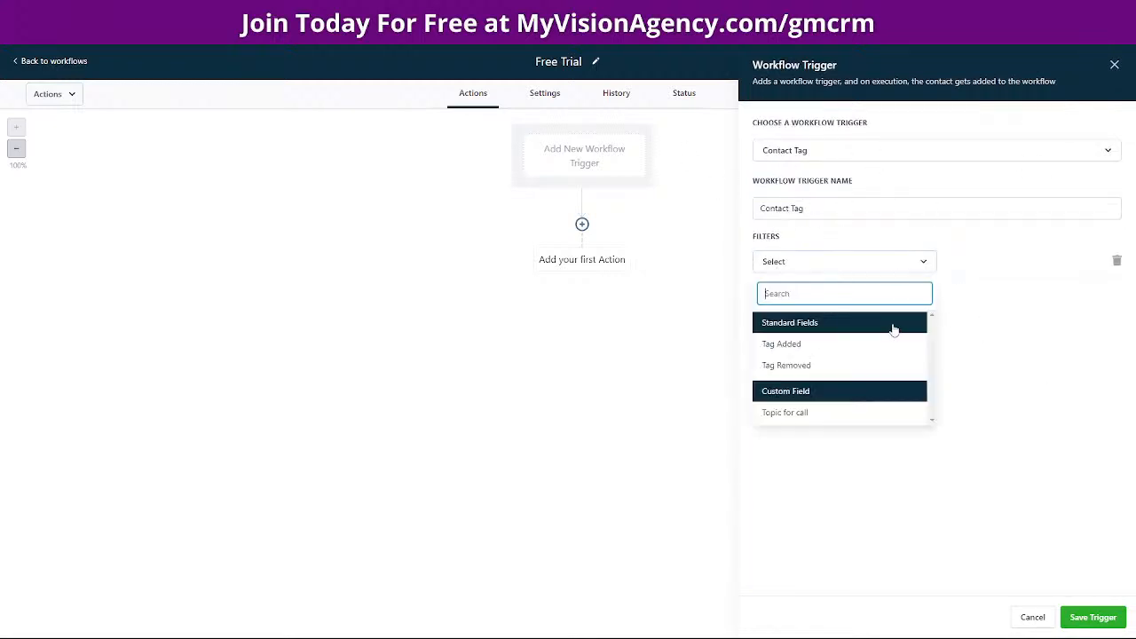
pyautogui.click(782, 347)
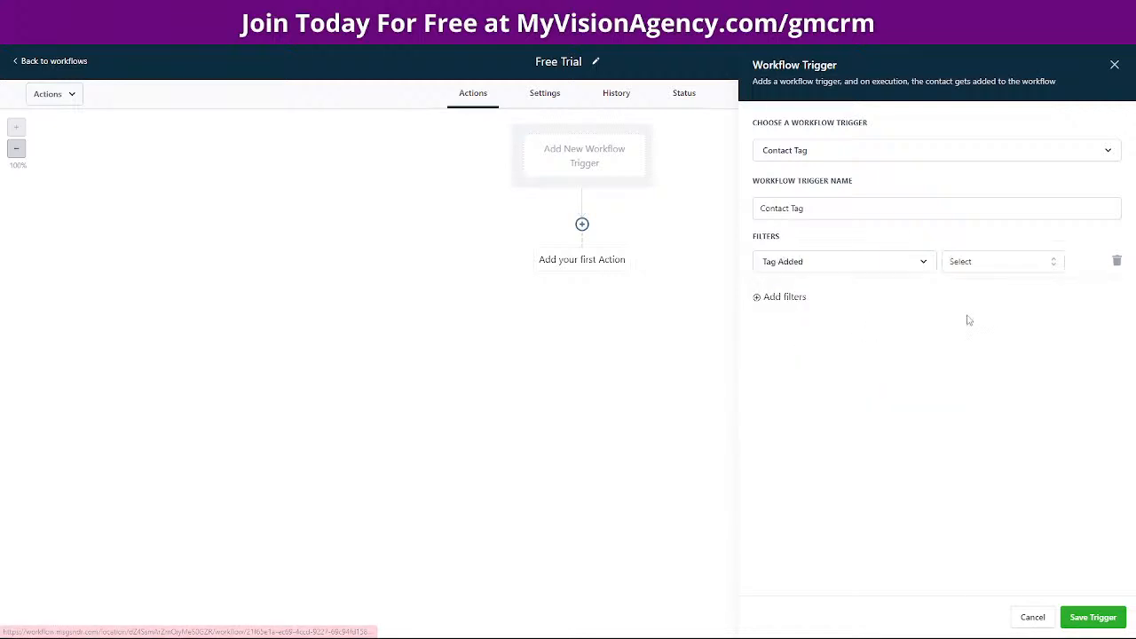
pyautogui.click(794, 263)
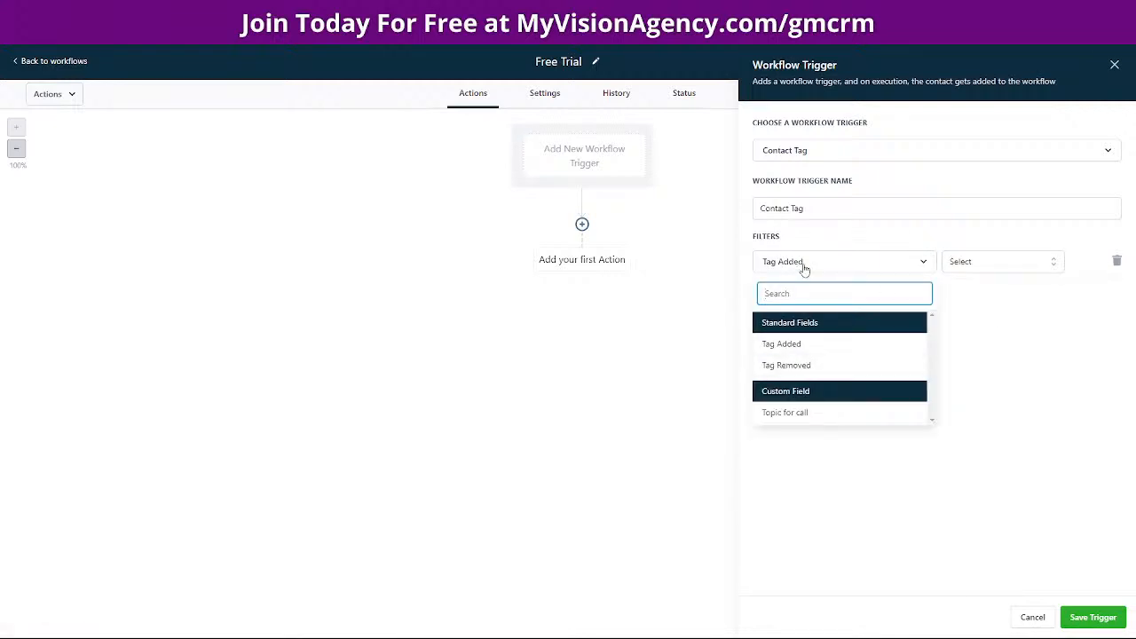
pyautogui.click(1012, 263)
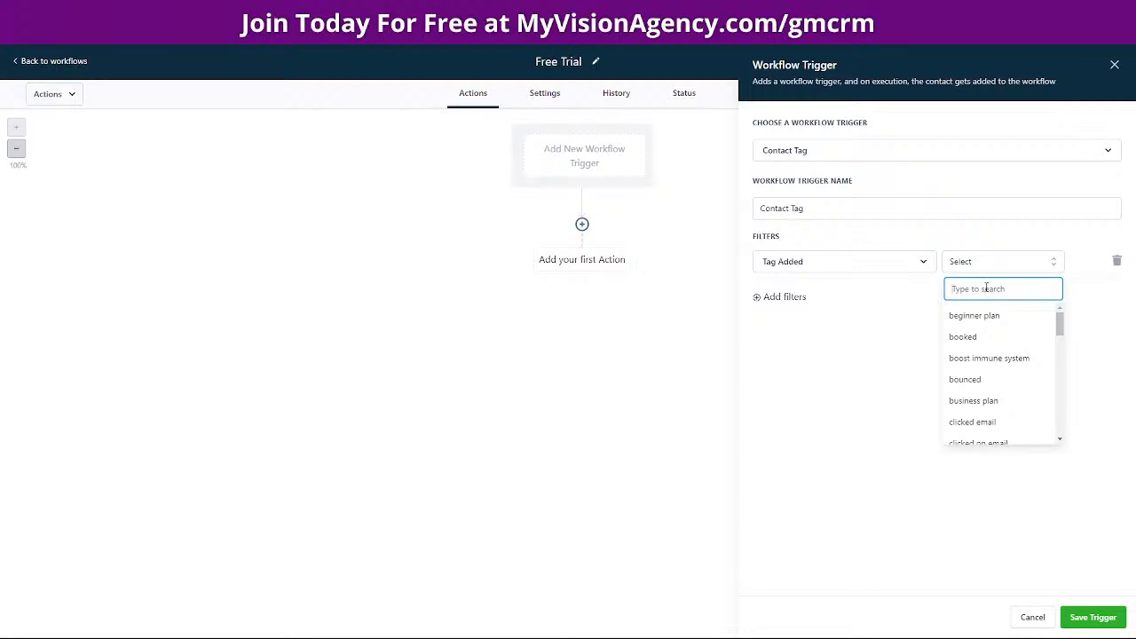
pyautogui.write('fr')
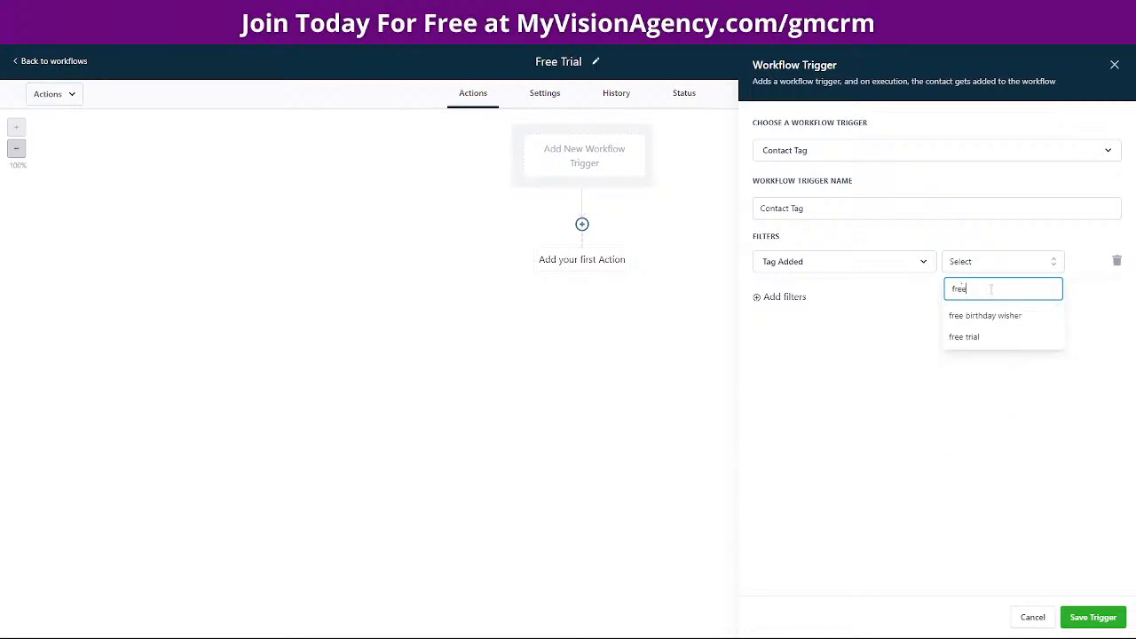
pyautogui.write('ee')
pyautogui.click(959, 344)
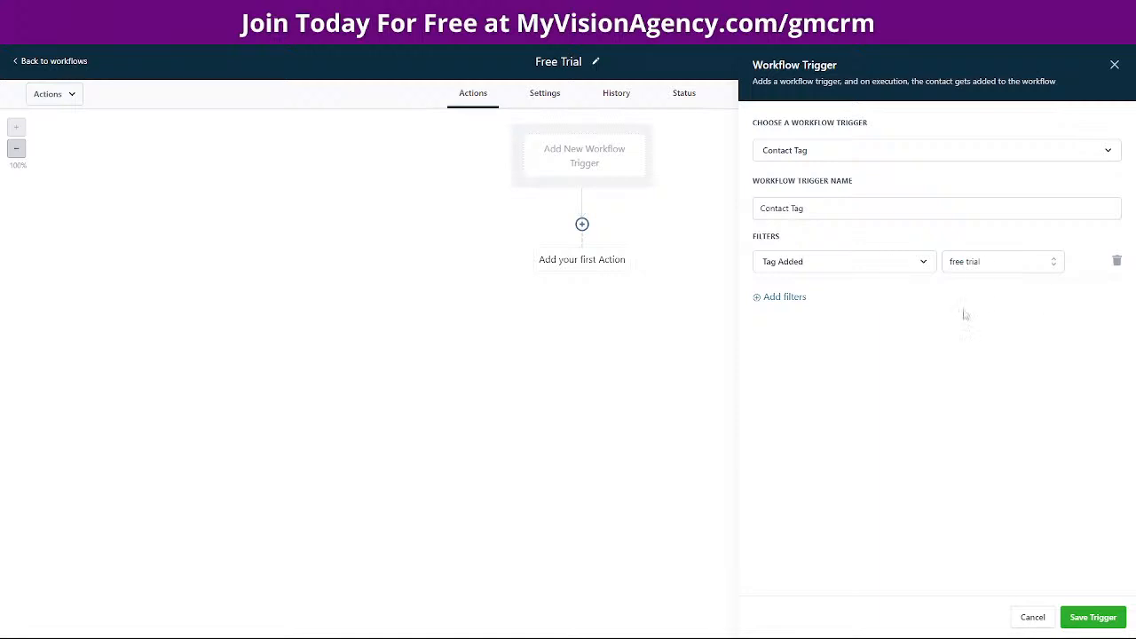
pyautogui.click(1081, 618)
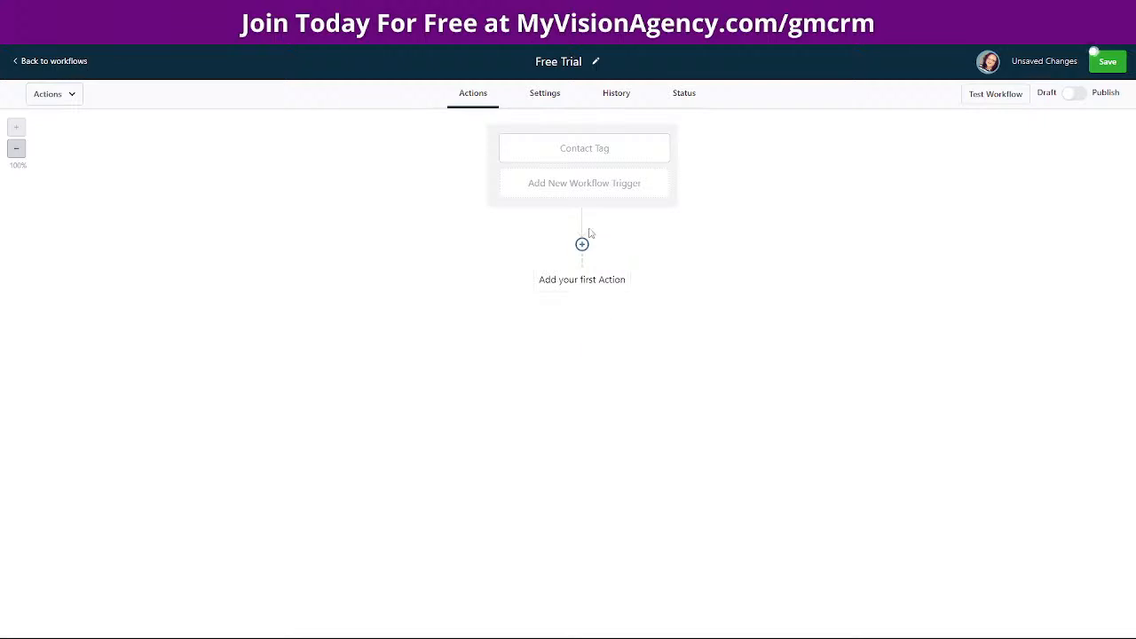
# Look through the available actions and choose Create/Update Opportunity as the workflow's first action.
pyautogui.click(582, 244)
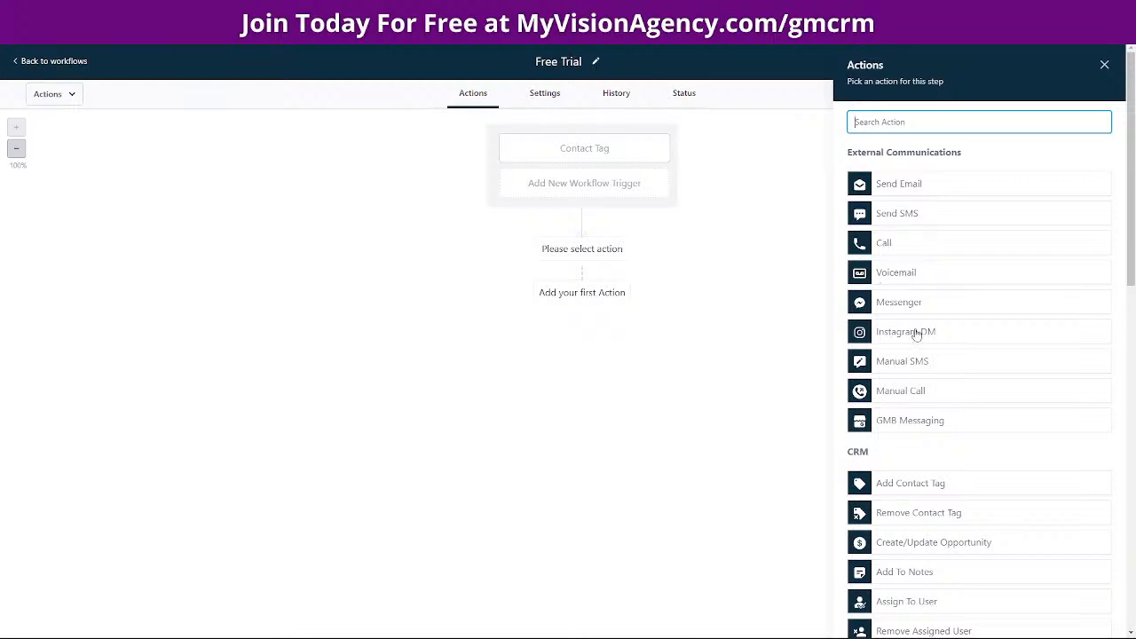
pyautogui.scroll(-3, 938, 350)
pyautogui.scroll(2, 950, 301)
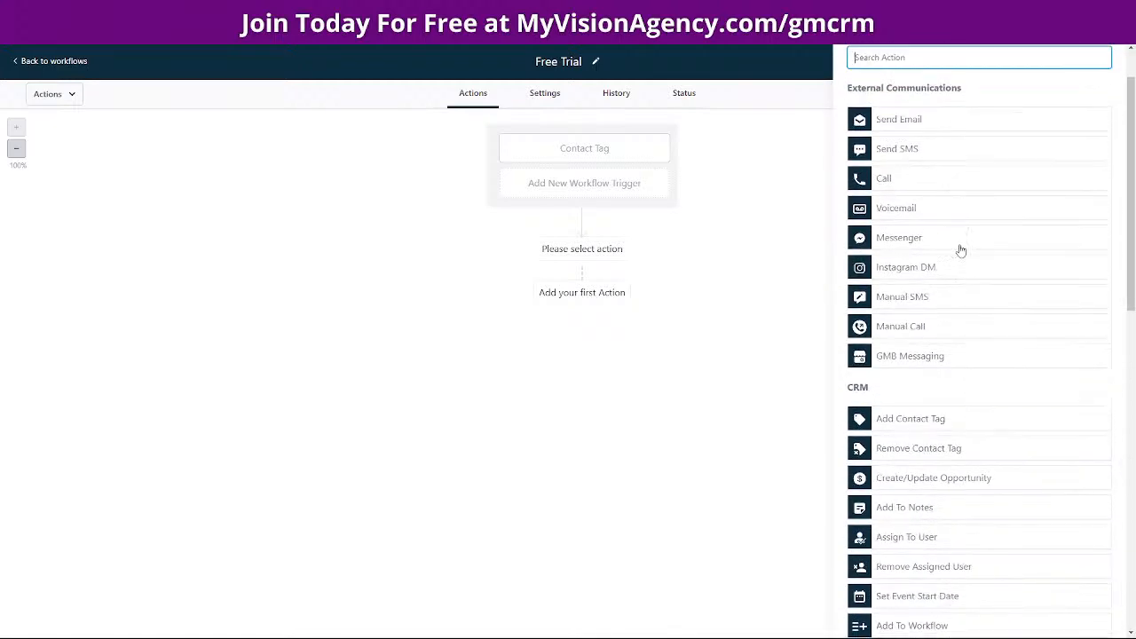
pyautogui.scroll(-1, 976, 476)
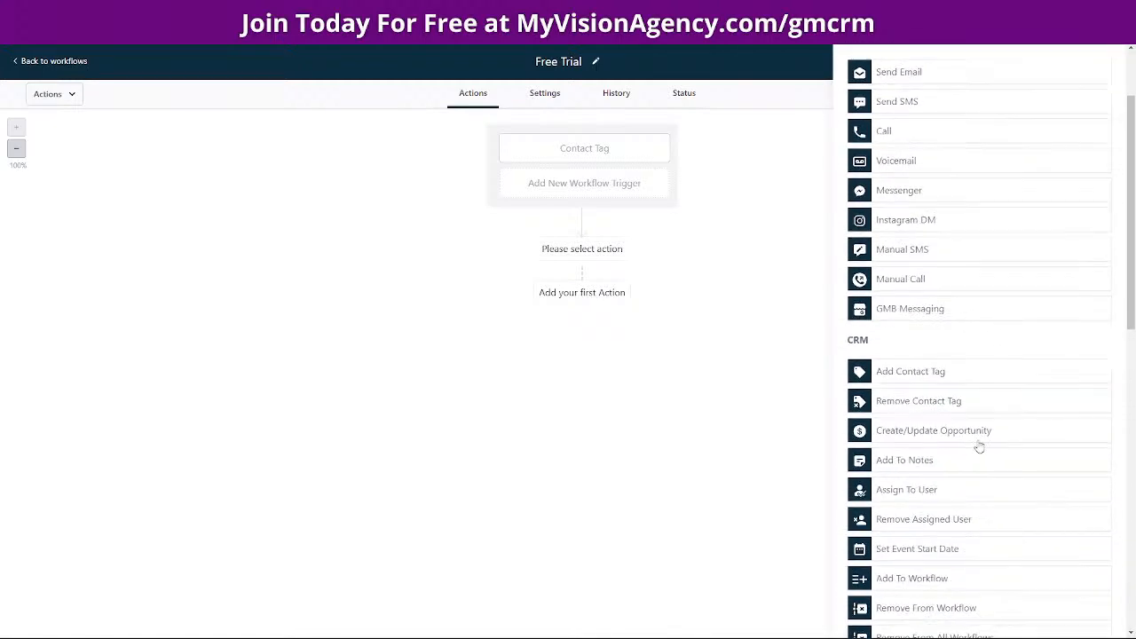
pyautogui.scroll(-3, 979, 446)
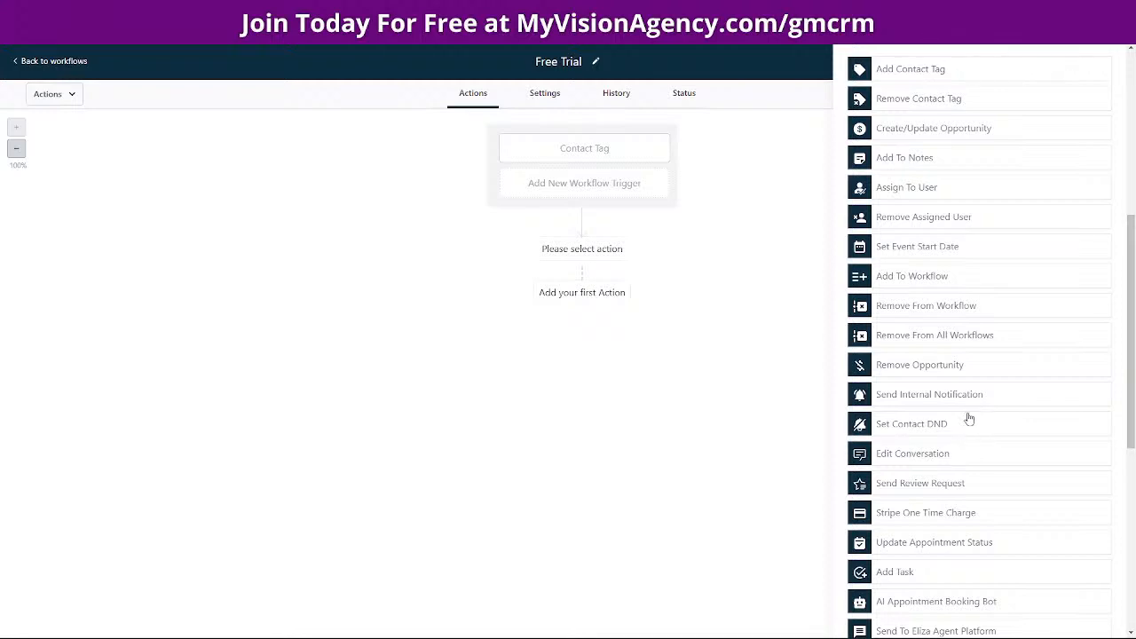
pyautogui.scroll(-5, 970, 454)
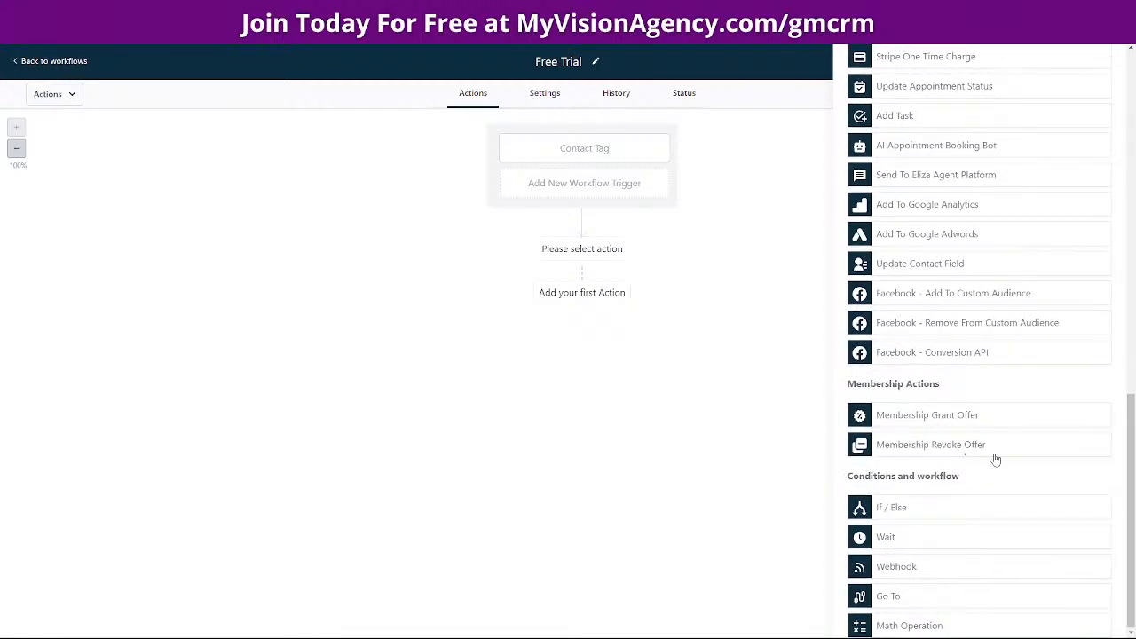
pyautogui.scroll(3, 994, 457)
pyautogui.scroll(2, 986, 443)
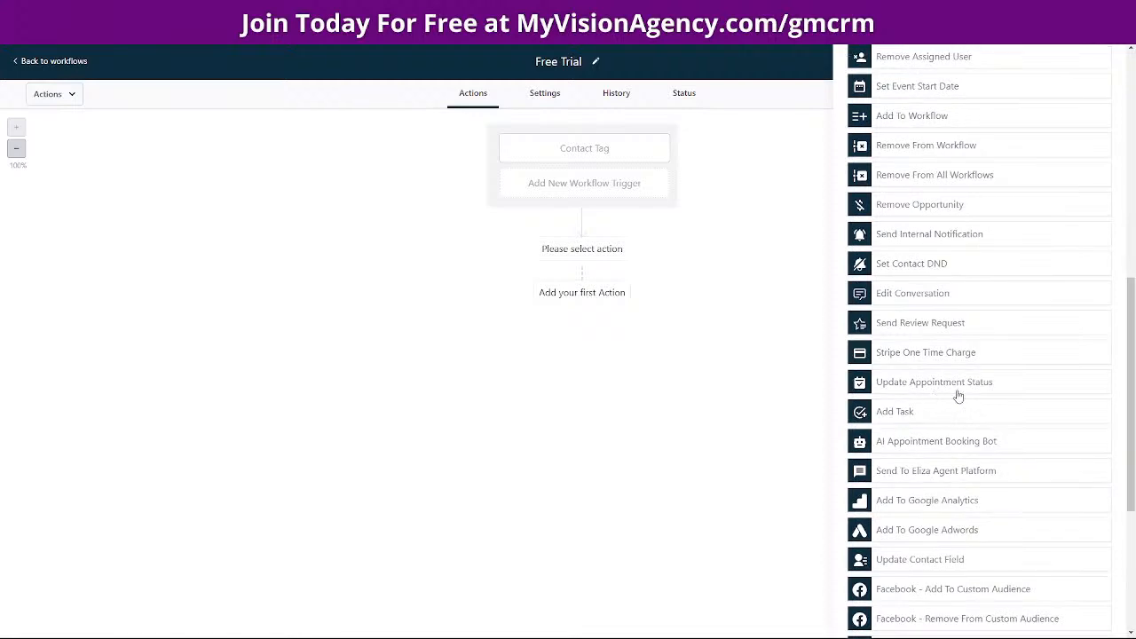
pyautogui.scroll(1, 931, 266)
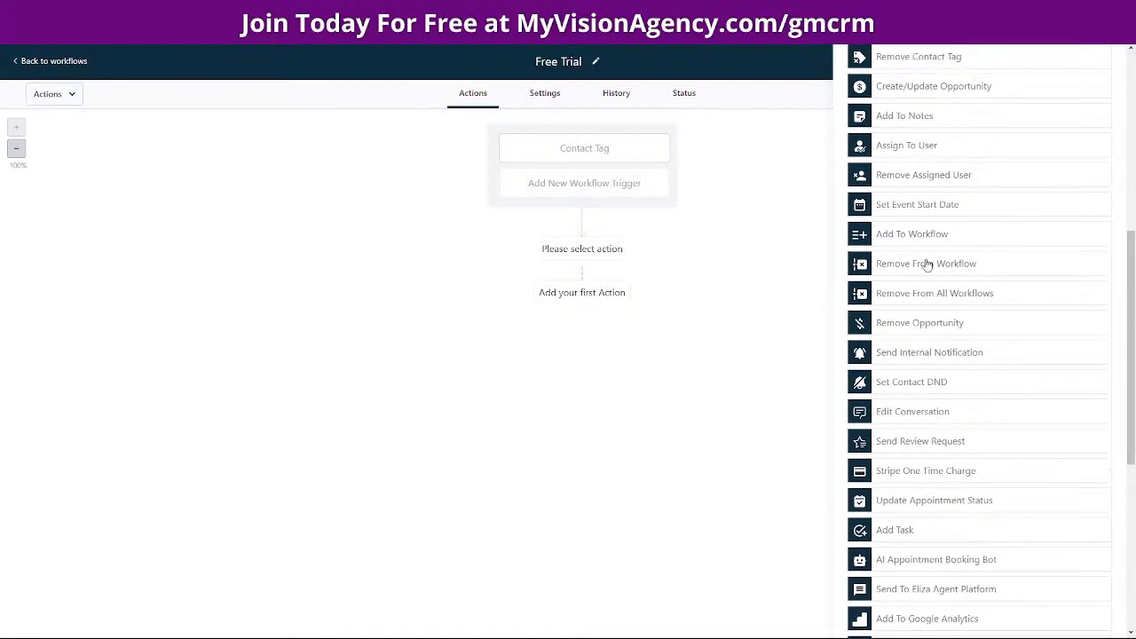
pyautogui.scroll(2, 932, 293)
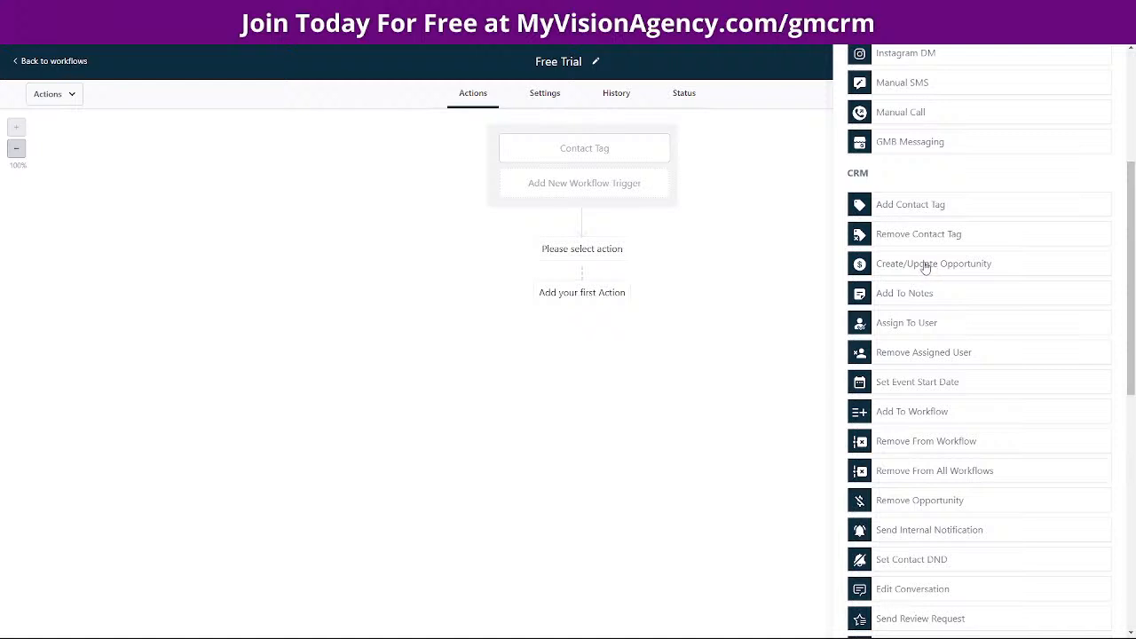
pyautogui.click(914, 266)
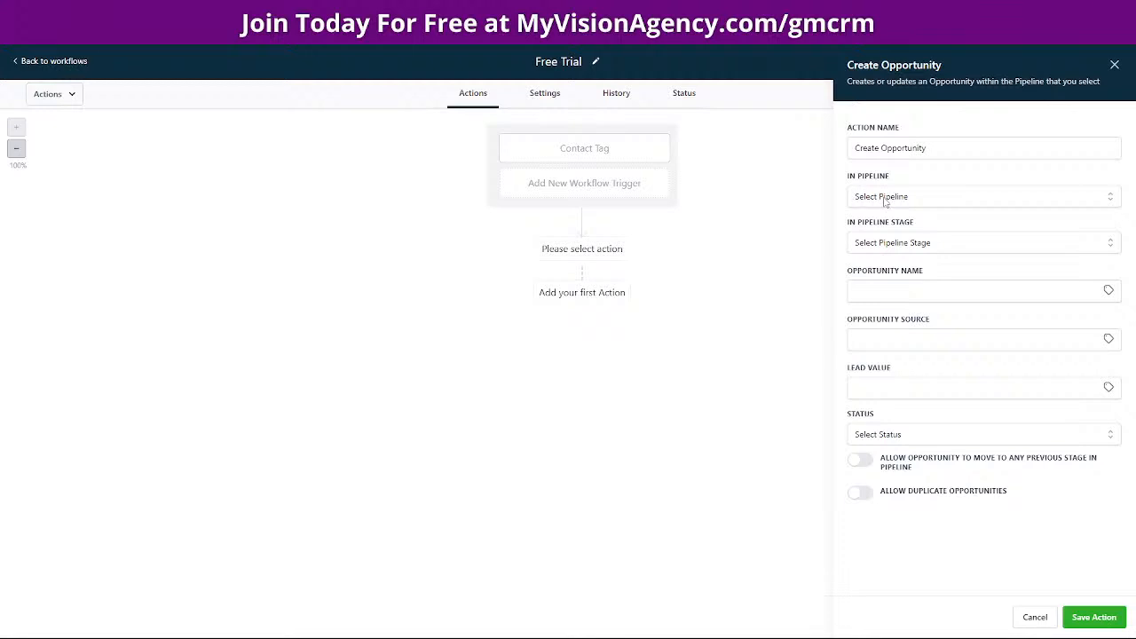
# Set the opportunity action's pipeline to My Vision Agency and its stage to Free Trial Beginner Plan.
pyautogui.click(885, 198)
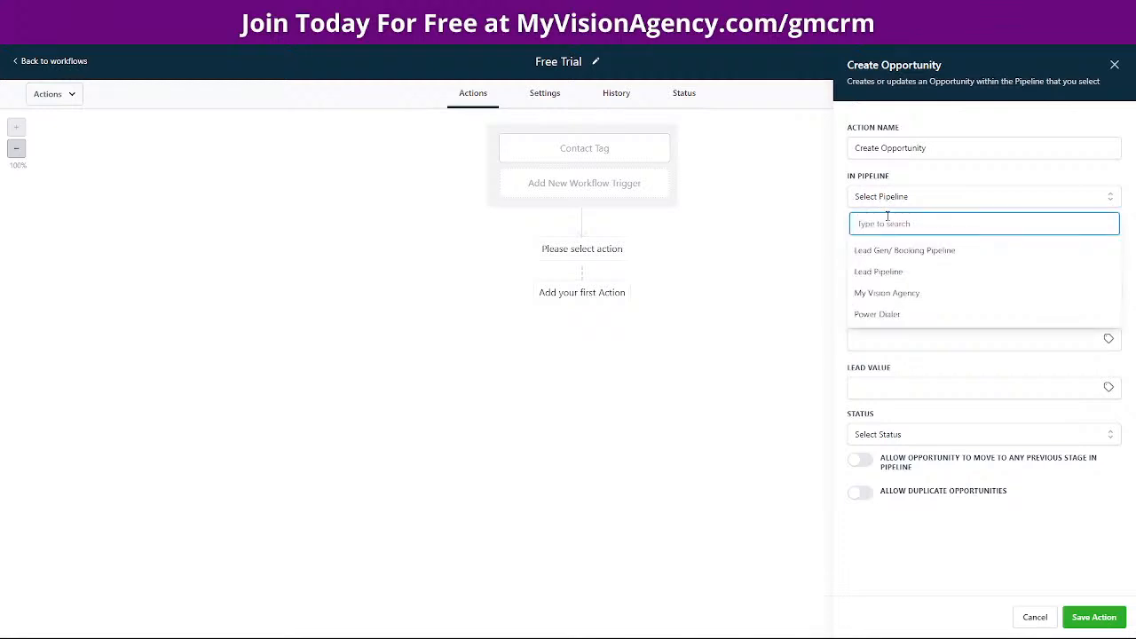
pyautogui.click(892, 294)
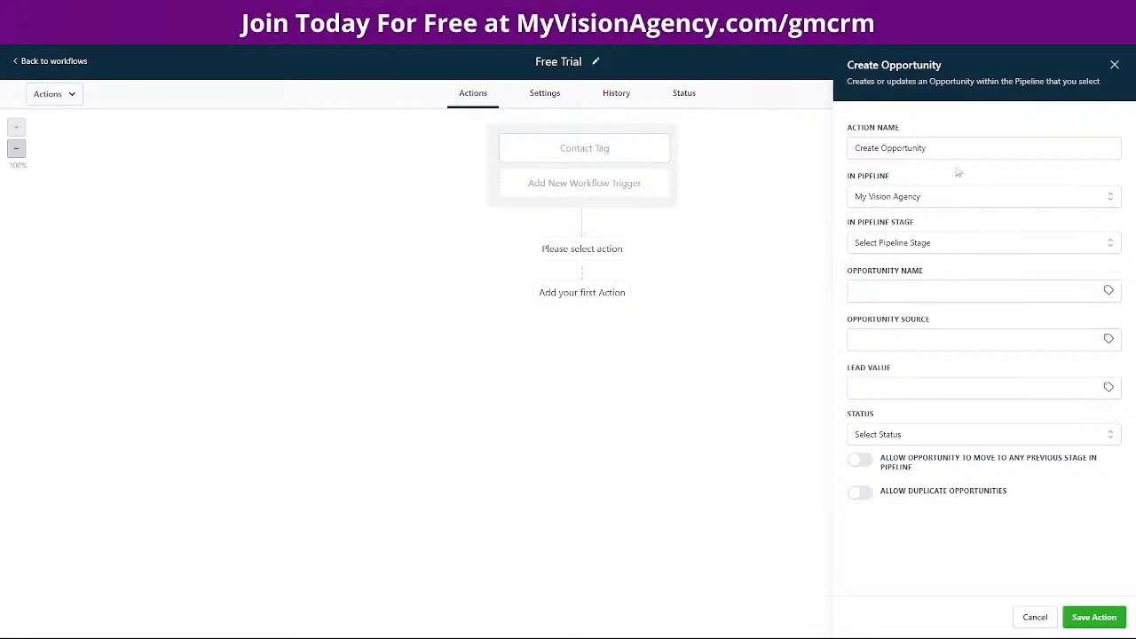
pyautogui.click(925, 251)
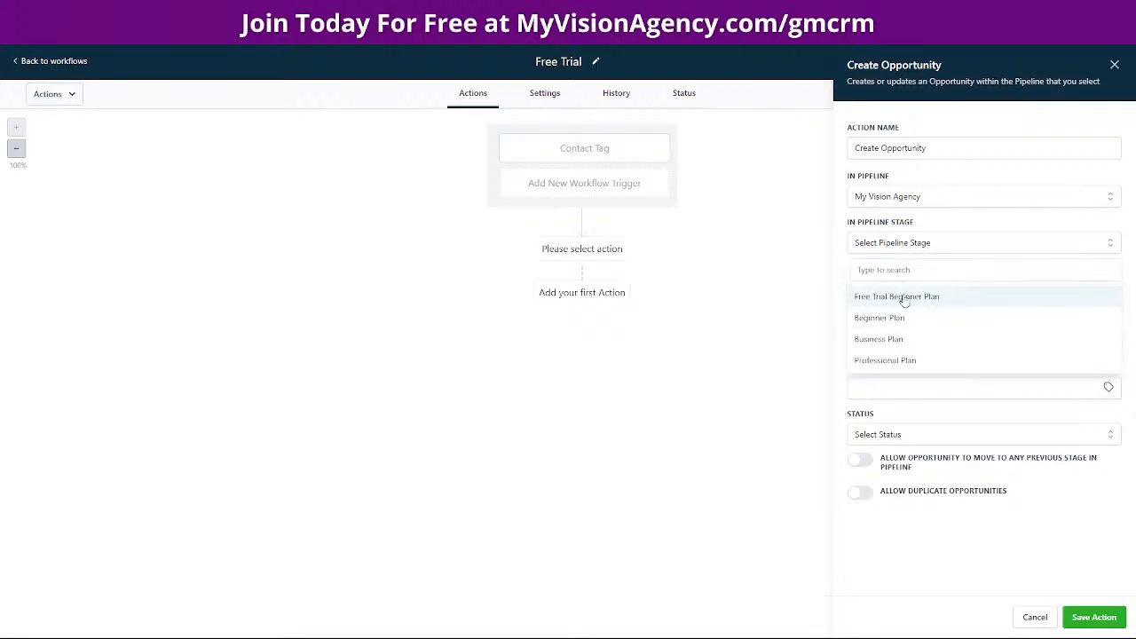
pyautogui.click(912, 298)
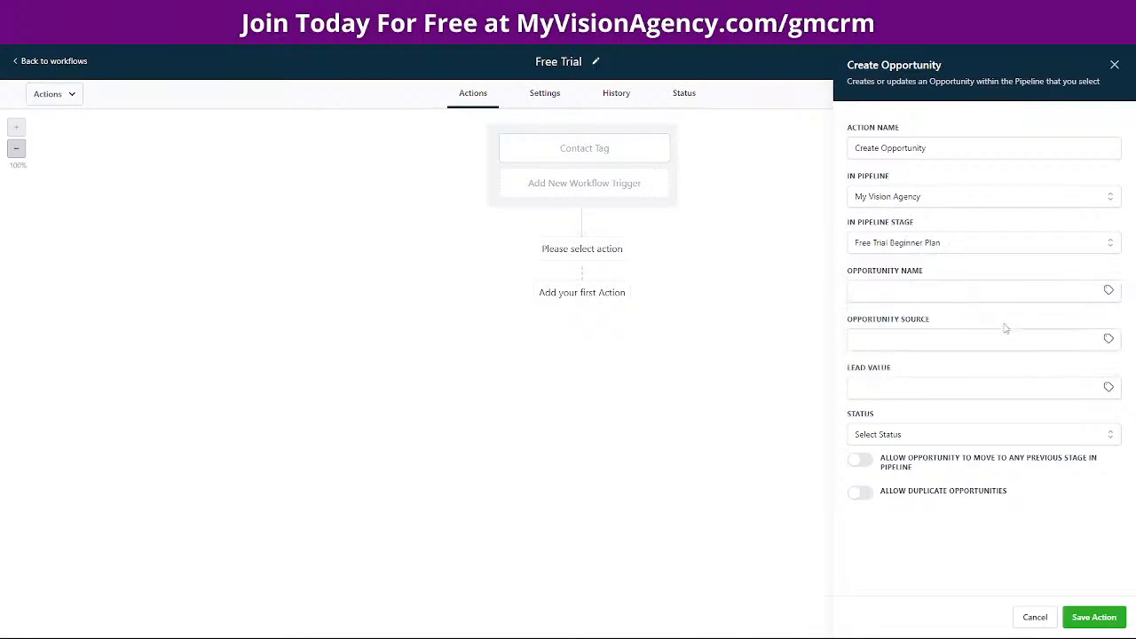
# Fill the opportunity name with the contact's Full Name custom value.
pyautogui.click(897, 290)
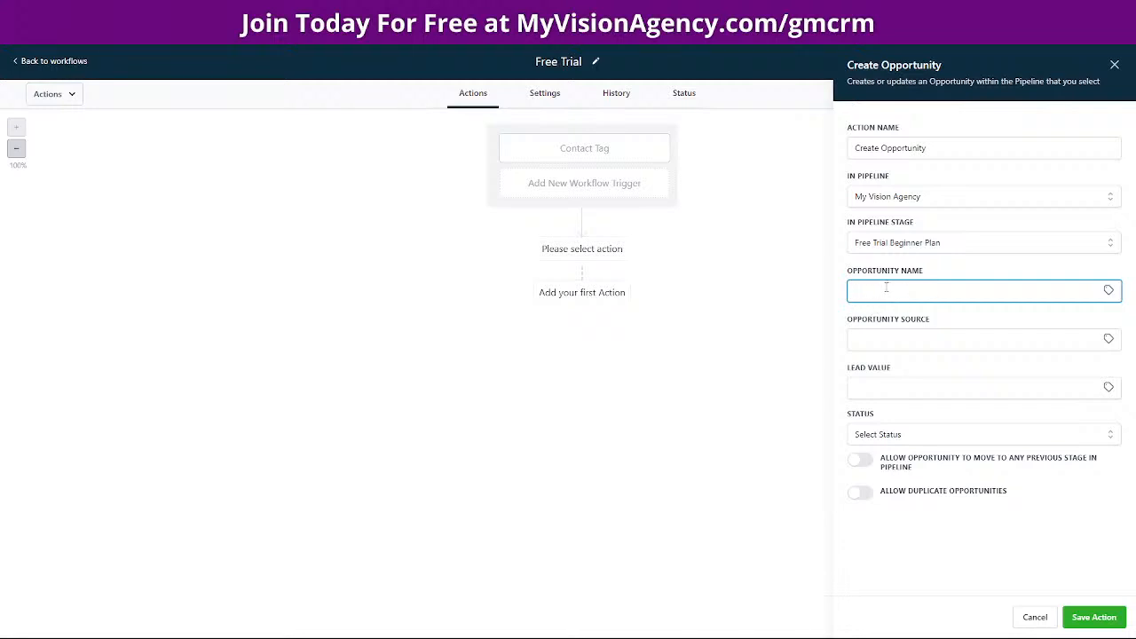
pyautogui.write('get')
pyautogui.click(1109, 289)
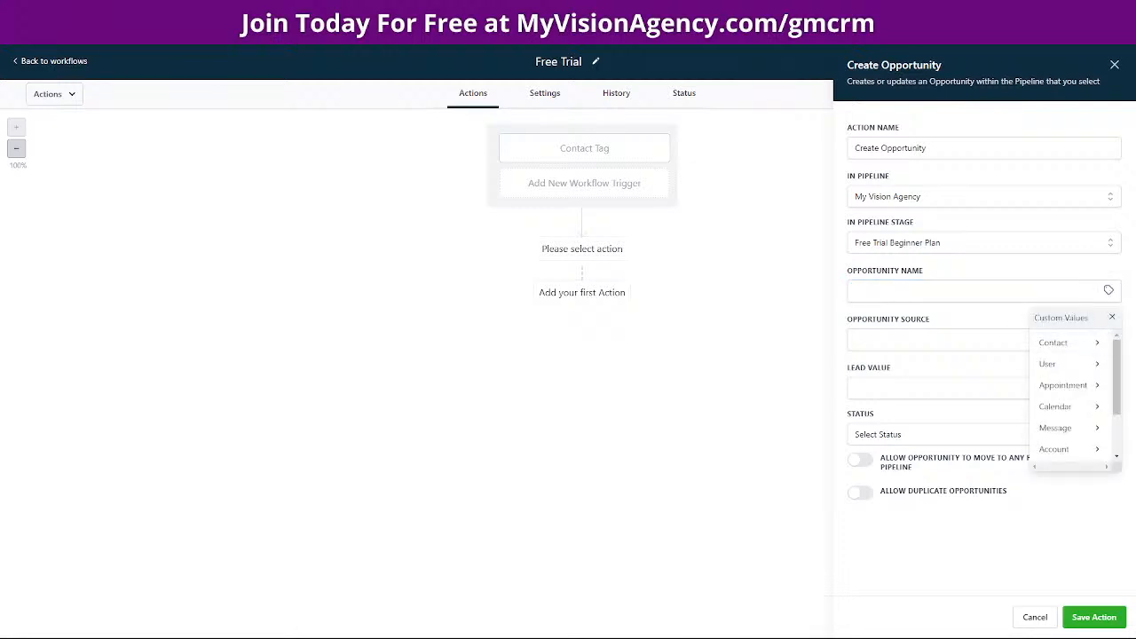
pyautogui.click(1088, 351)
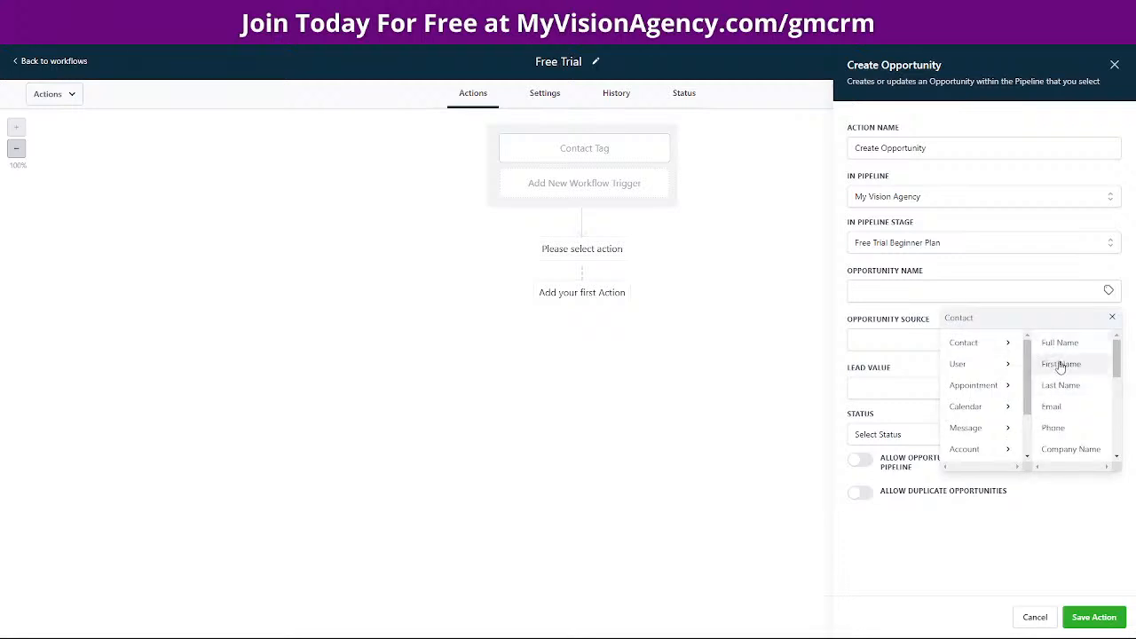
pyautogui.click(1059, 344)
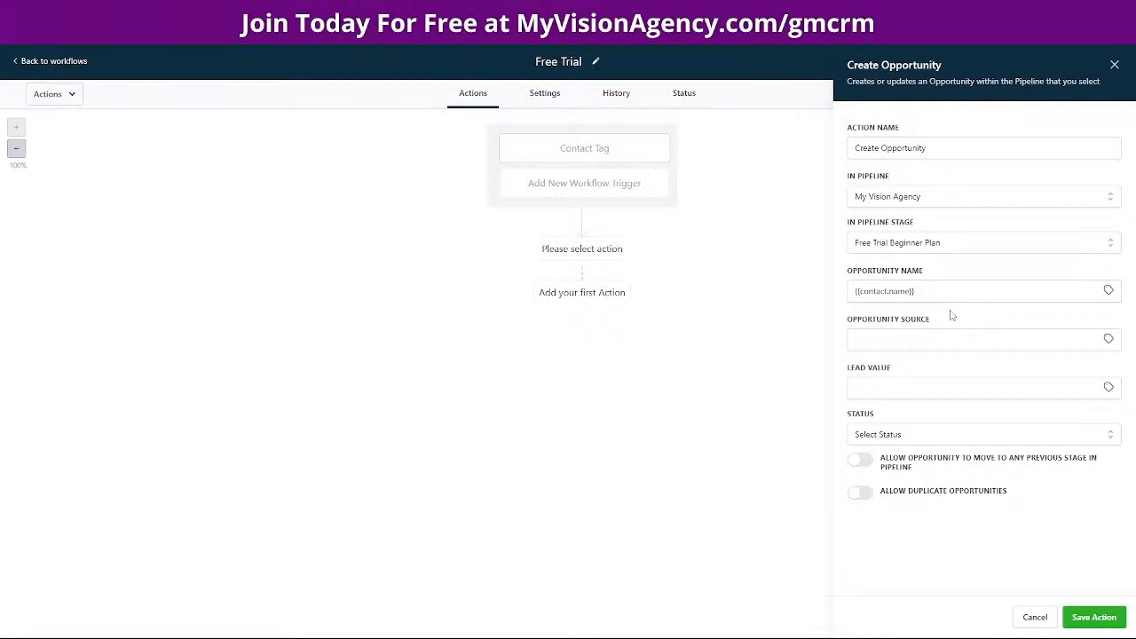
# Replace the opportunity name with the contact's First Name and Last Name custom values, separated by a space.
pyautogui.moveTo(938, 291); pyautogui.dragTo(834, 299)
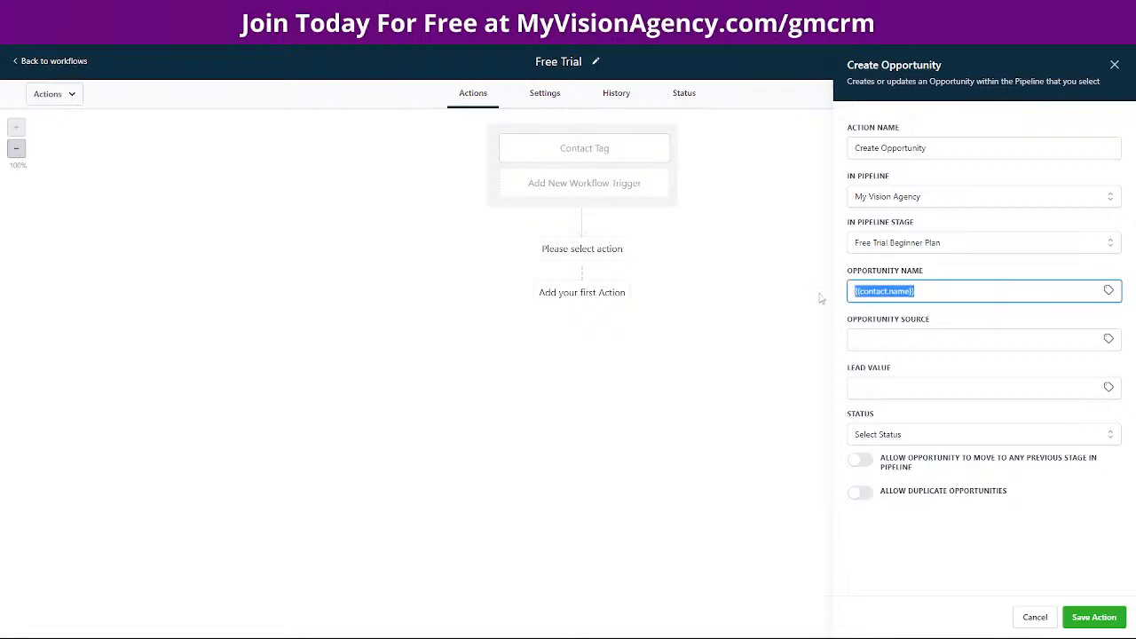
pyautogui.press('BackSpace')
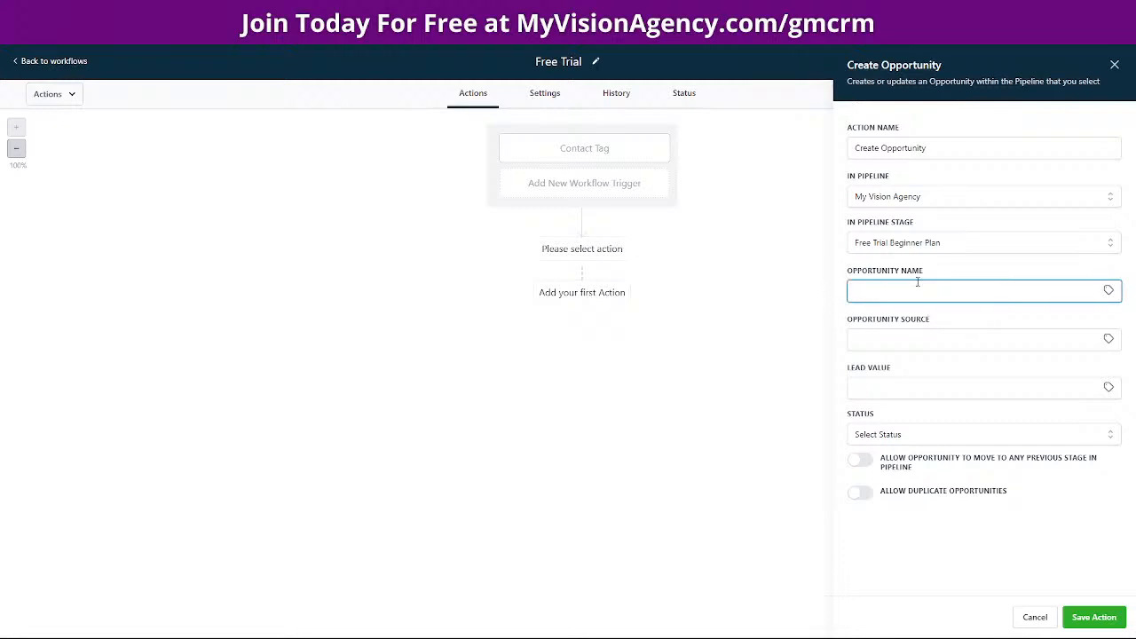
pyautogui.click(1108, 291)
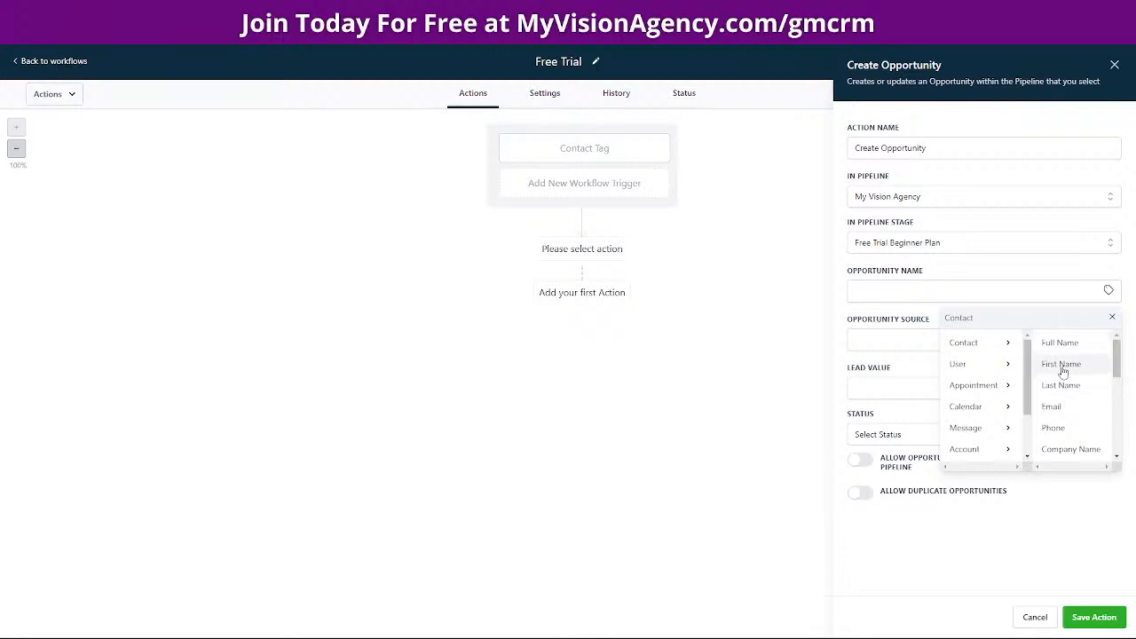
pyautogui.click(1062, 362)
pyautogui.click(963, 291)
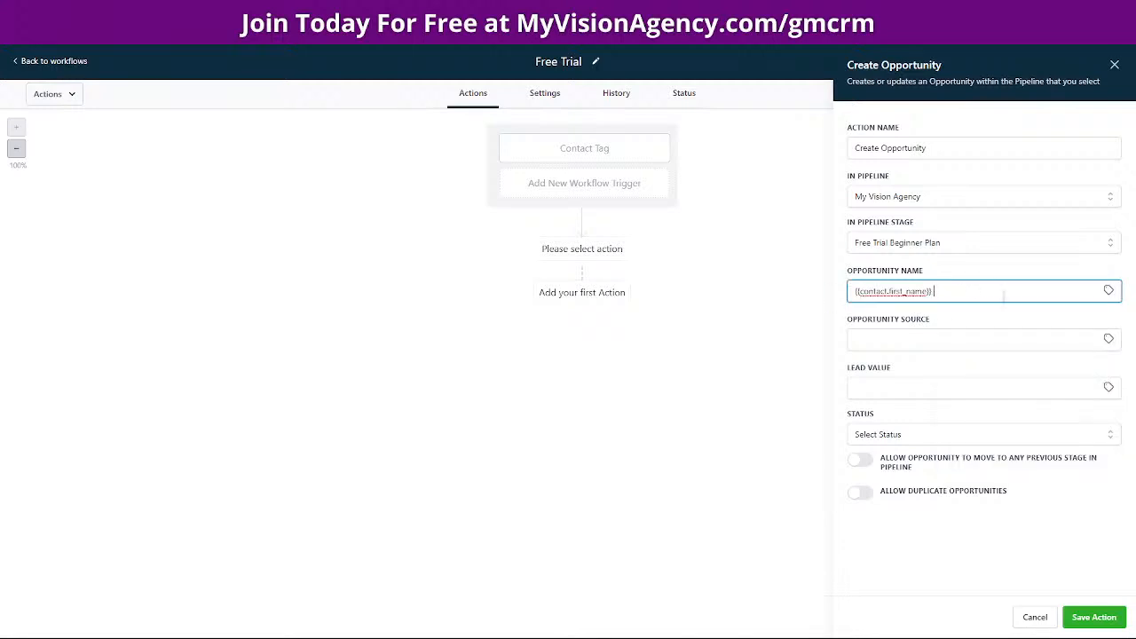
pyautogui.click(1109, 291)
pyautogui.moveTo(1074, 344)
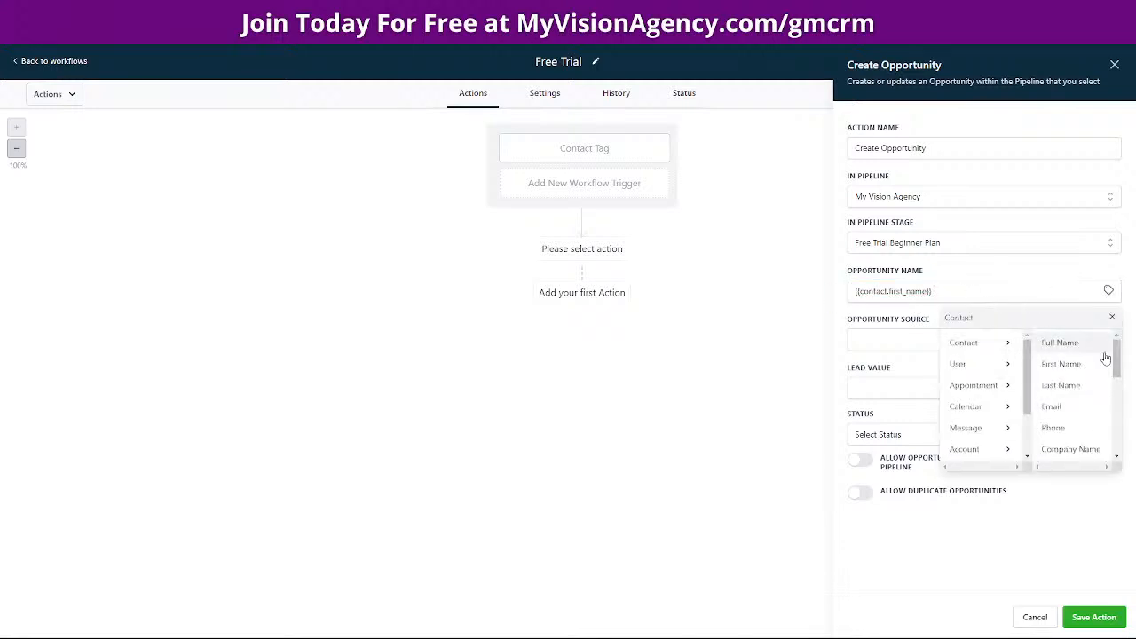
pyautogui.click(1077, 385)
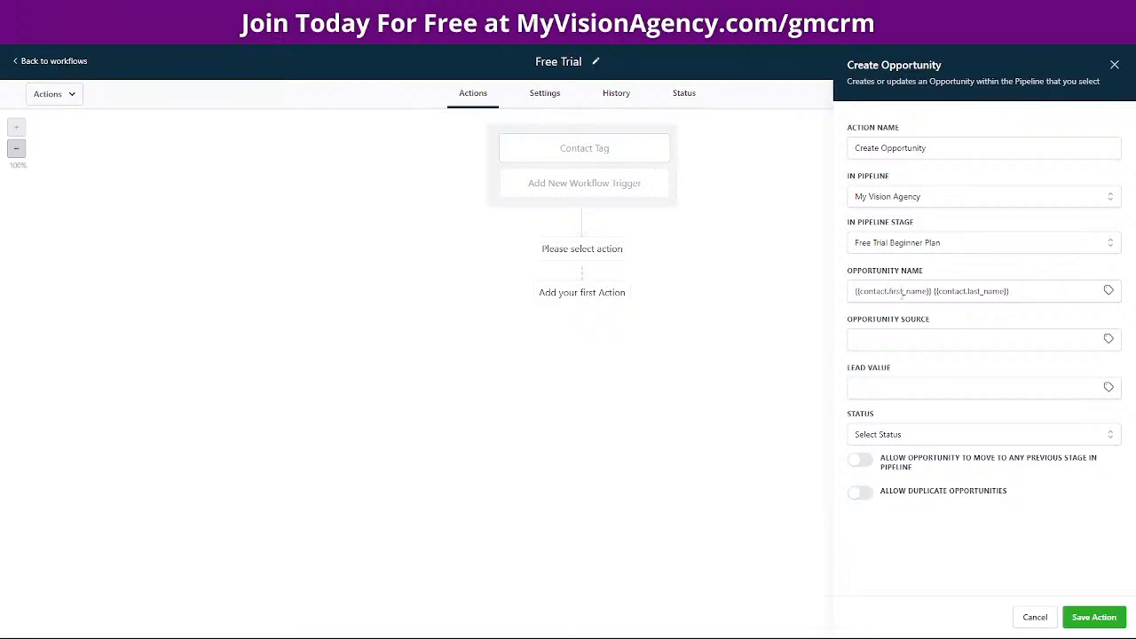
# Look through the contact custom values for the opportunity source, and set the source to Free Trial.
pyautogui.click(916, 344)
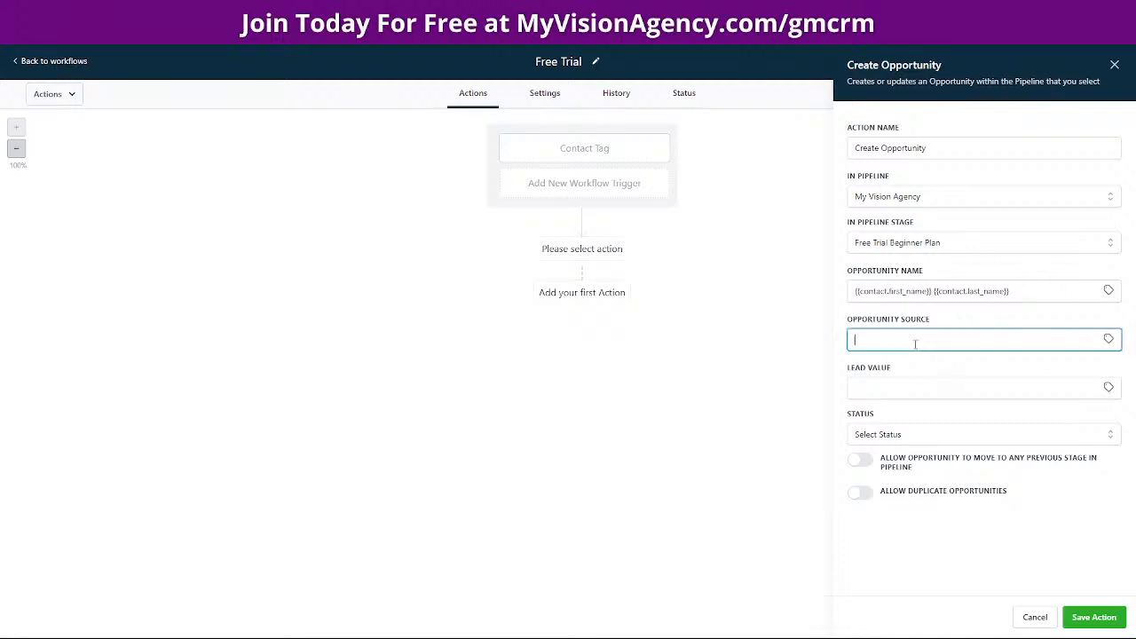
pyautogui.click(1108, 339)
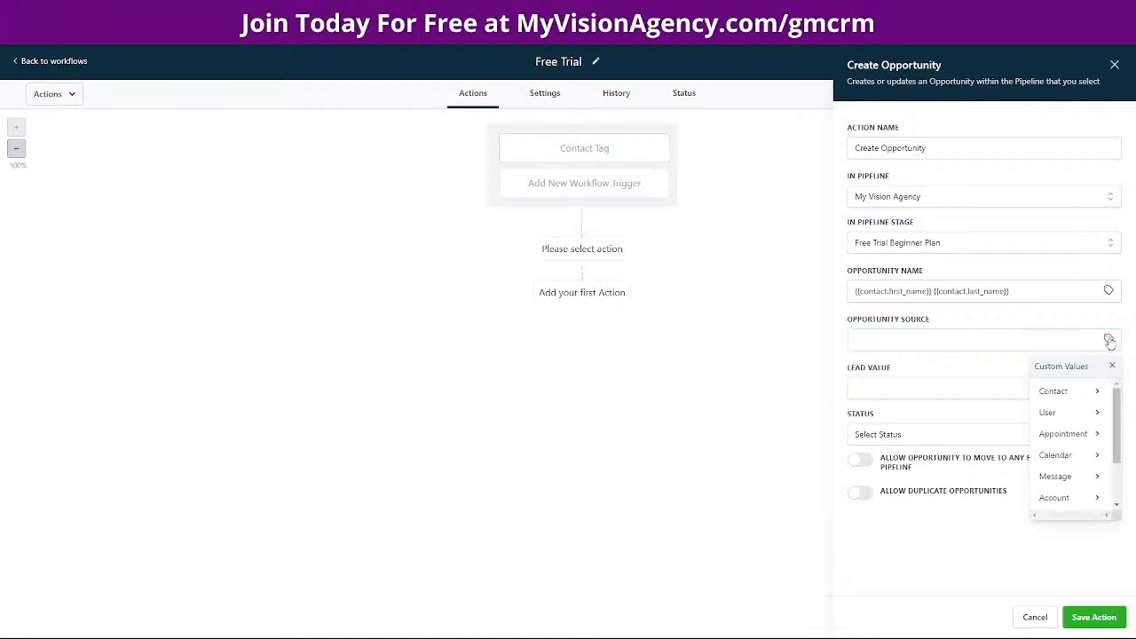
pyautogui.click(1085, 391)
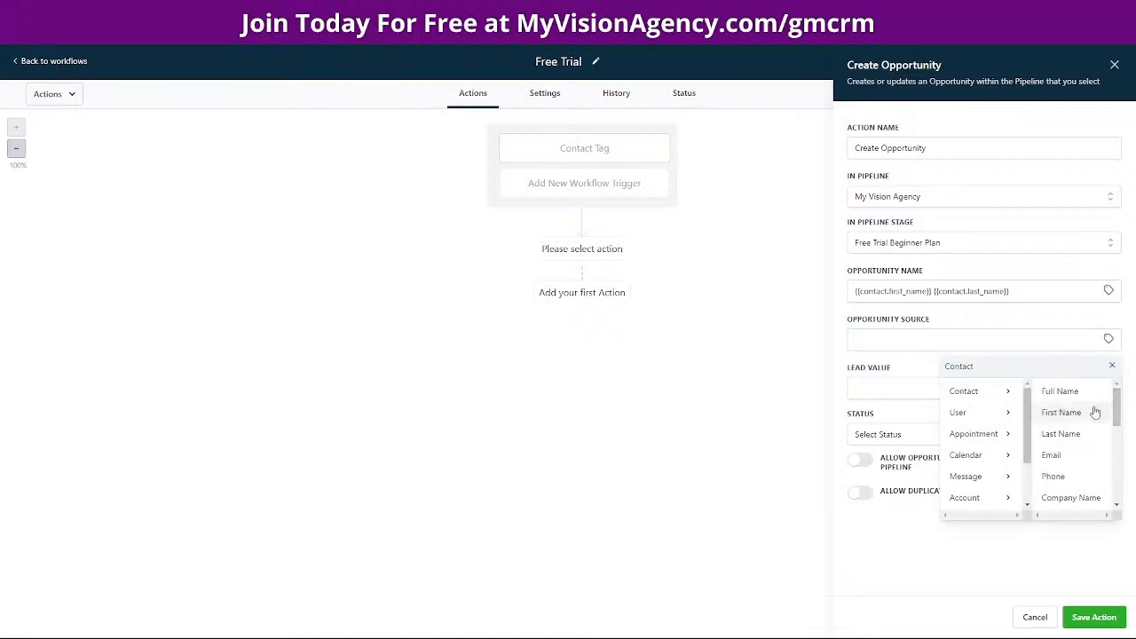
pyautogui.scroll(-4, 1071, 439)
pyautogui.scroll(-1, 1070, 444)
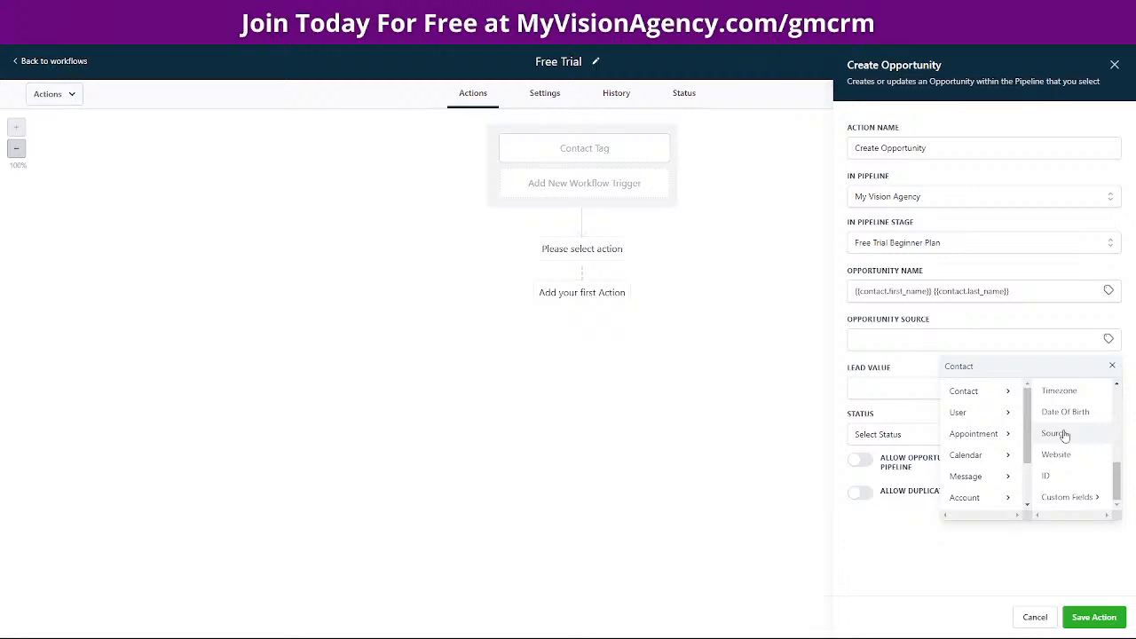
pyautogui.click(910, 339)
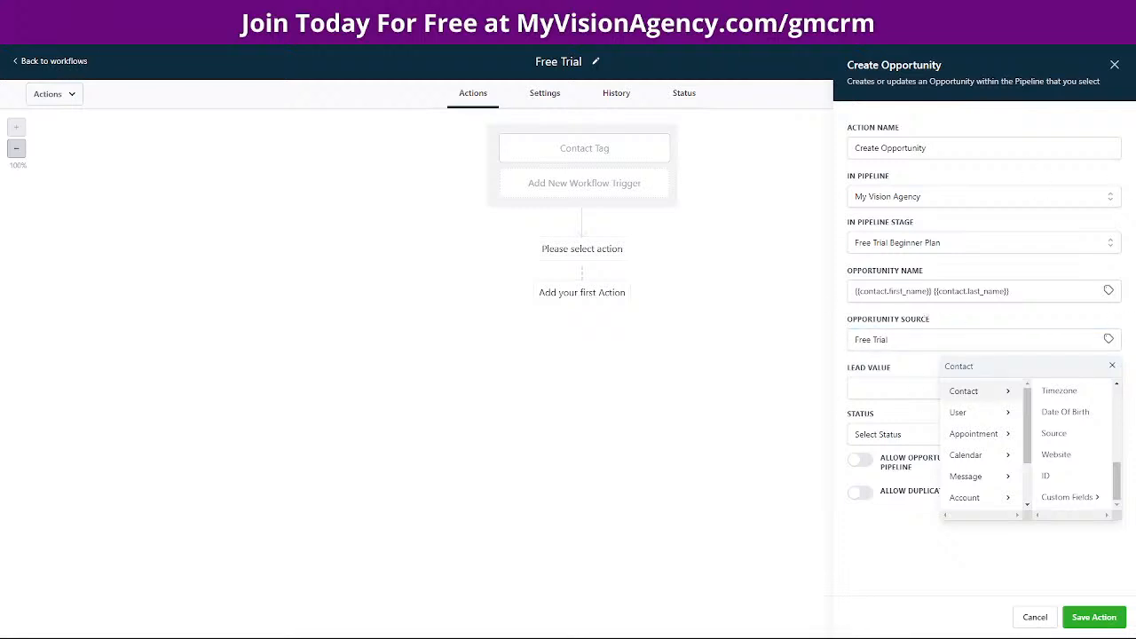
pyautogui.click(1113, 368)
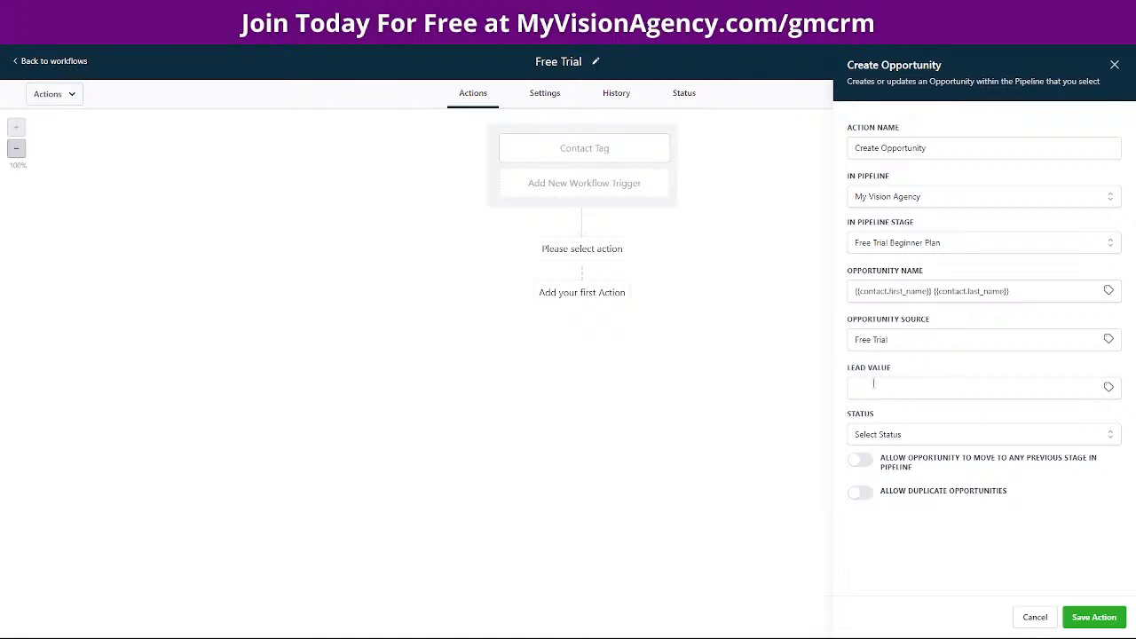
# Set the opportunity's lead value to 67 and its status to open, and save the action.
pyautogui.click(884, 390)
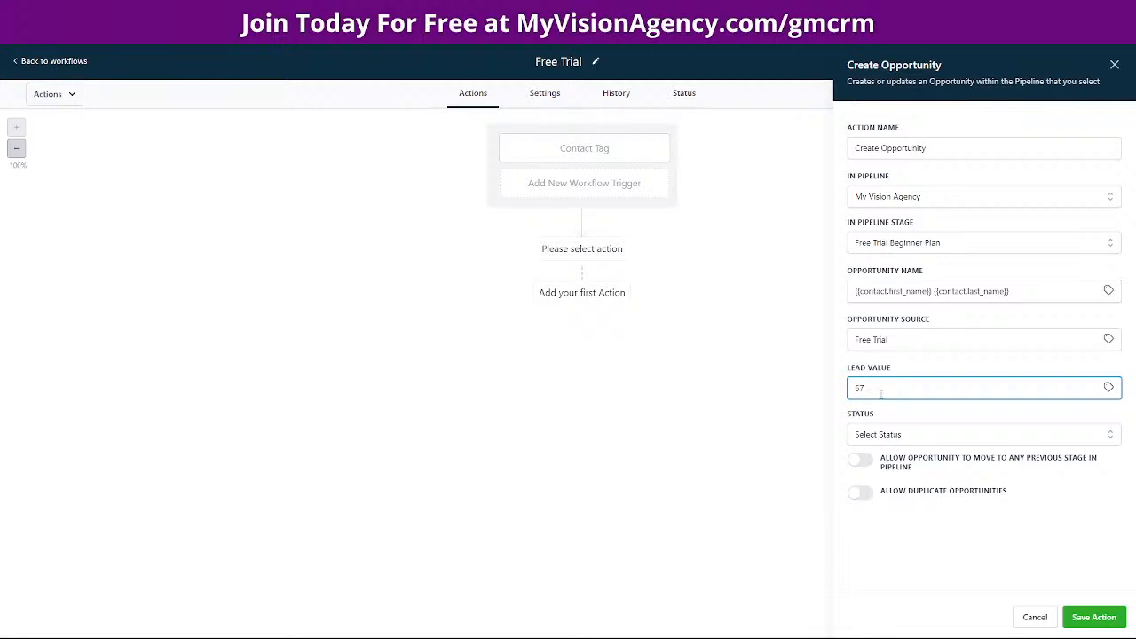
pyautogui.click(892, 435)
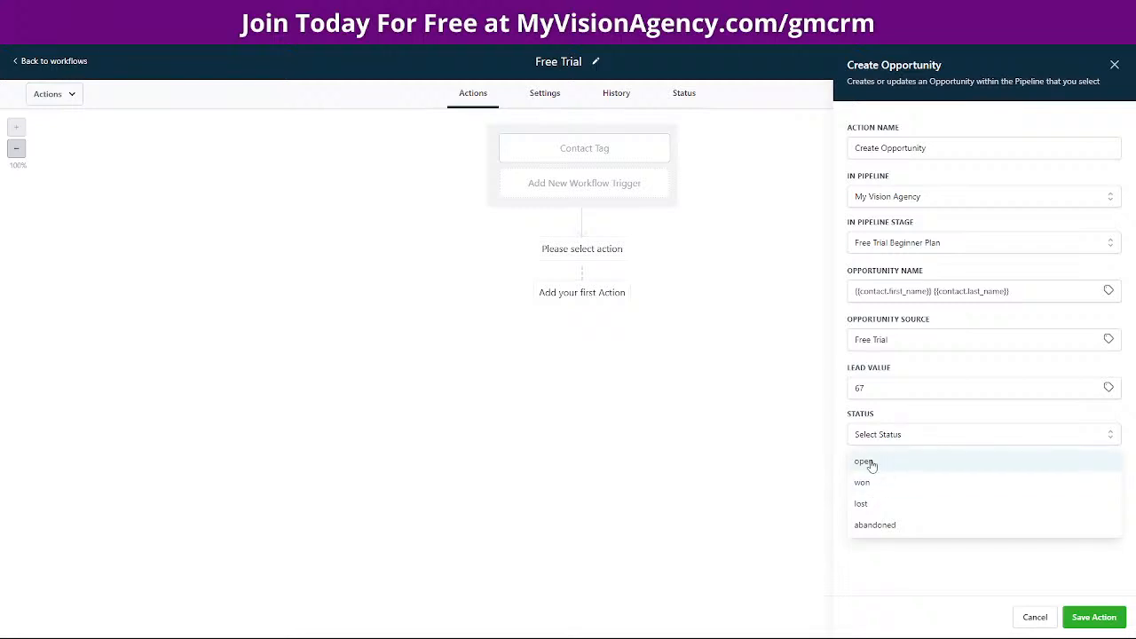
pyautogui.click(865, 462)
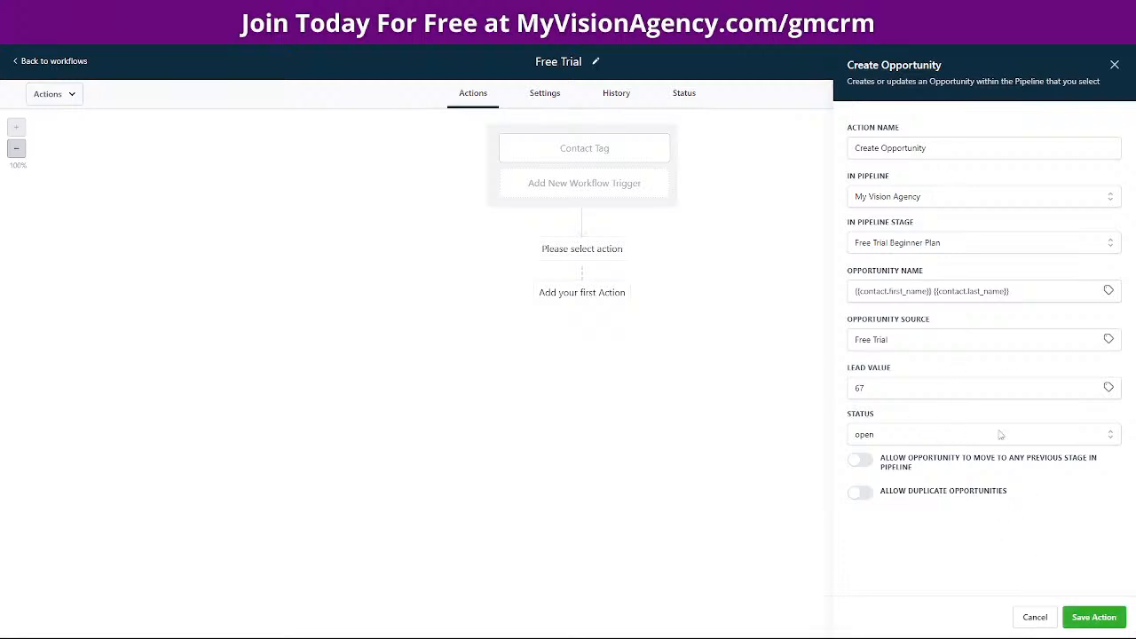
pyautogui.click(1093, 617)
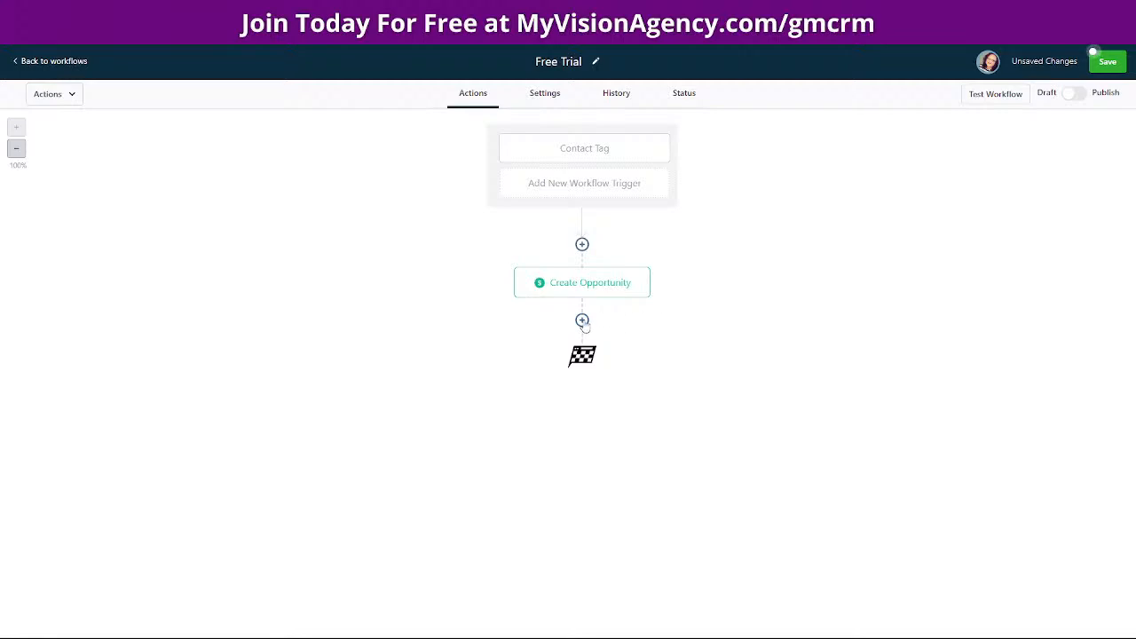
# Look through the actions available after Create Opportunity and examine the offer choices of the Membership Grant Offer action.
pyautogui.click(582, 321)
pyautogui.scroll(-3, 954, 350)
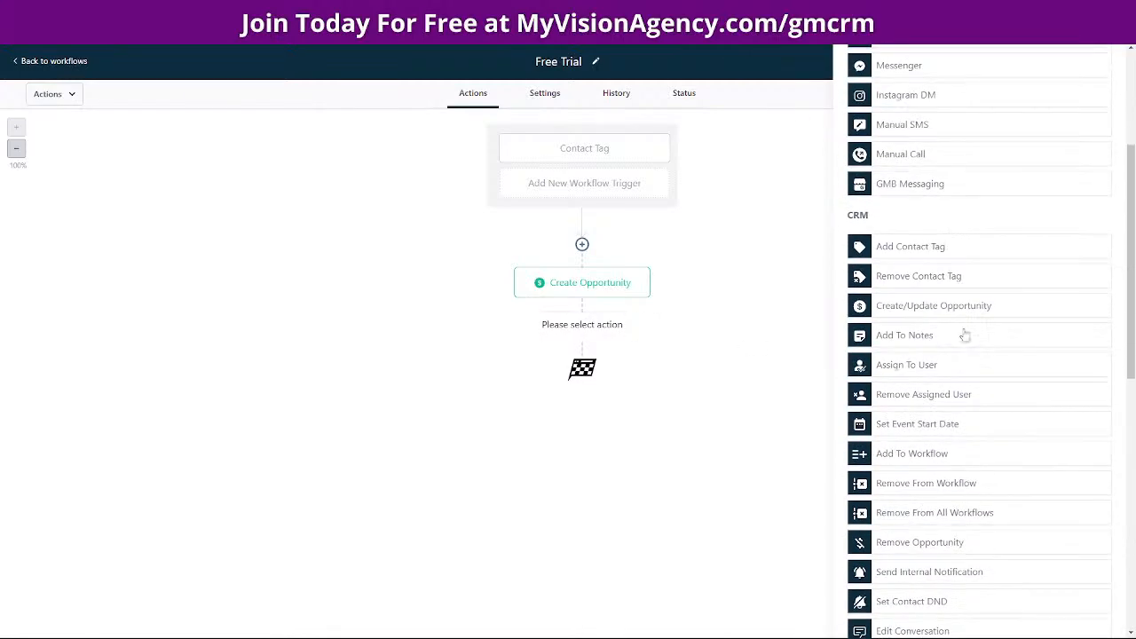
pyautogui.scroll(-2, 1012, 325)
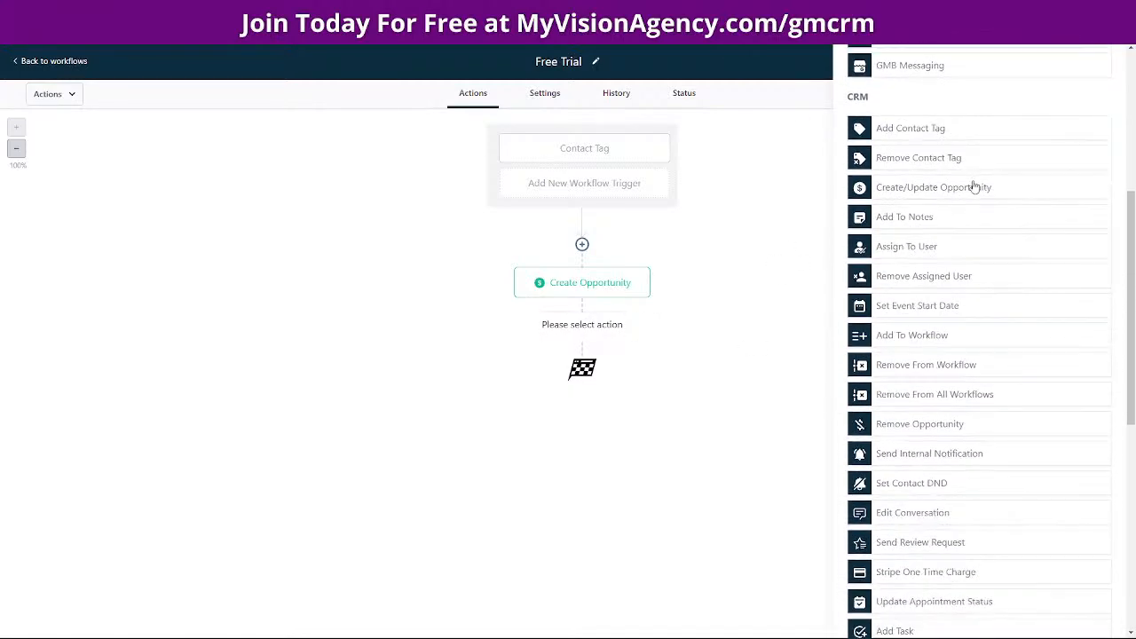
pyautogui.scroll(-5, 958, 453)
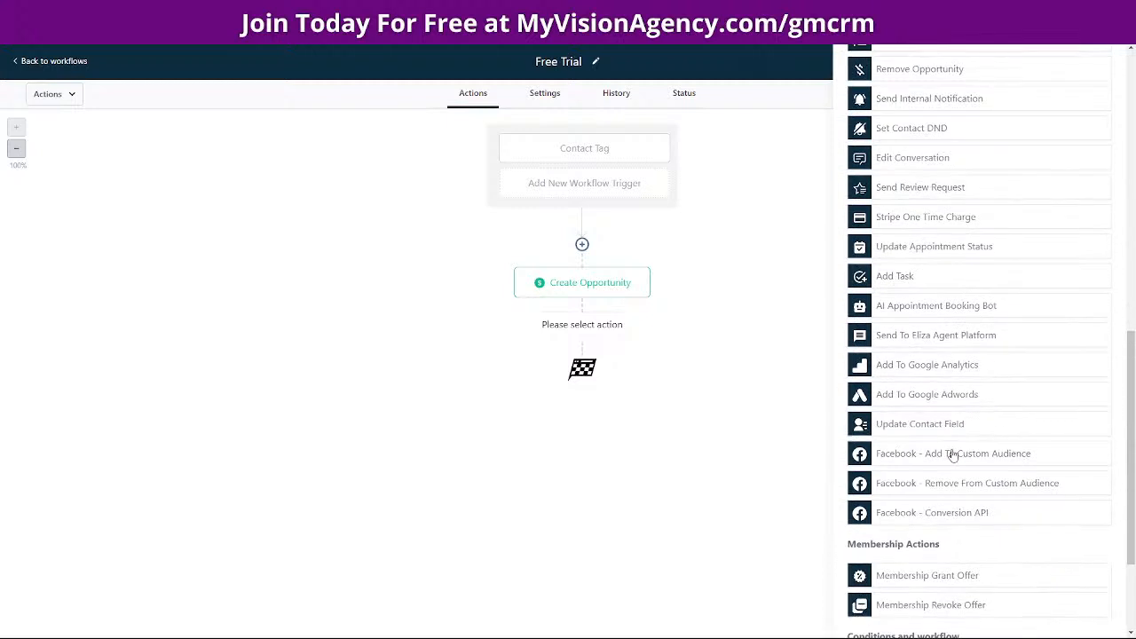
pyautogui.scroll(-4, 952, 454)
pyautogui.click(967, 417)
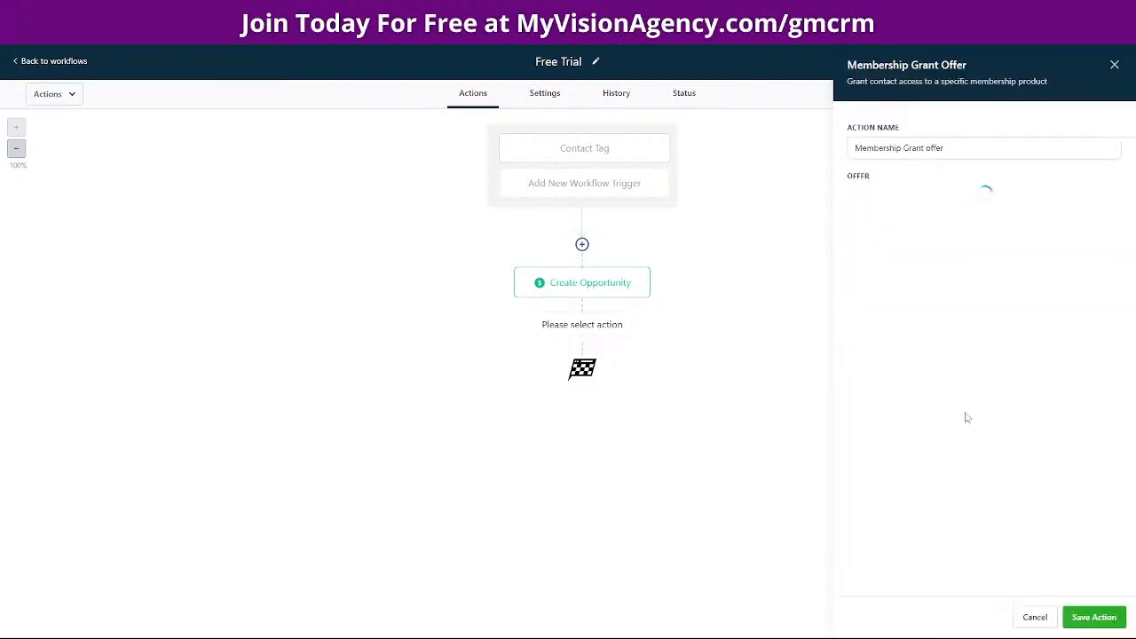
pyautogui.click(893, 194)
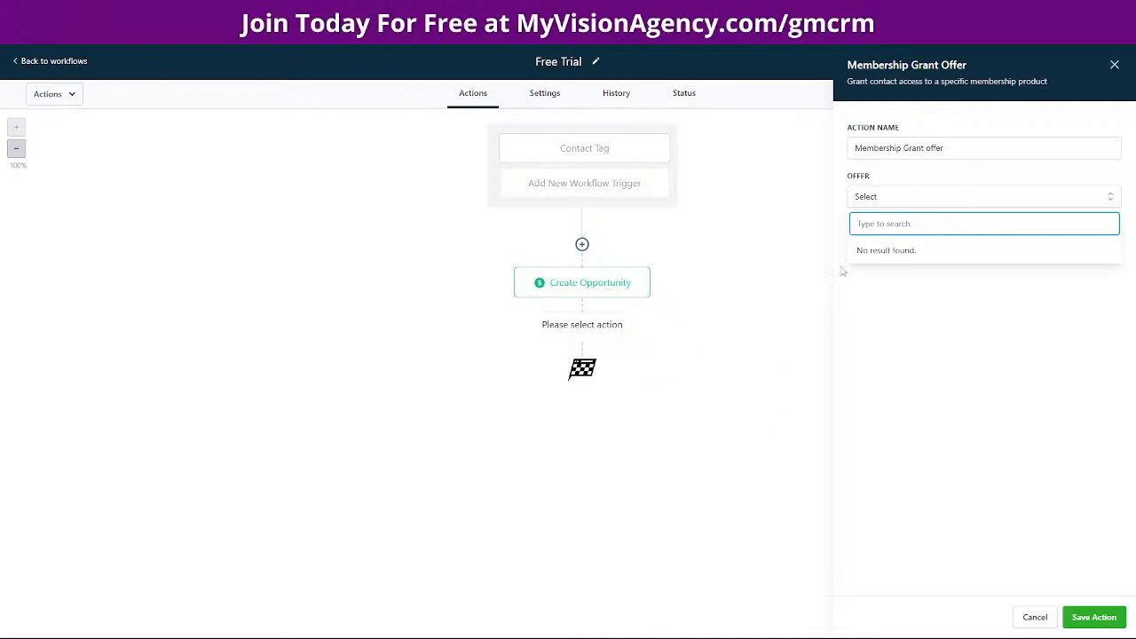
pyautogui.click(1115, 63)
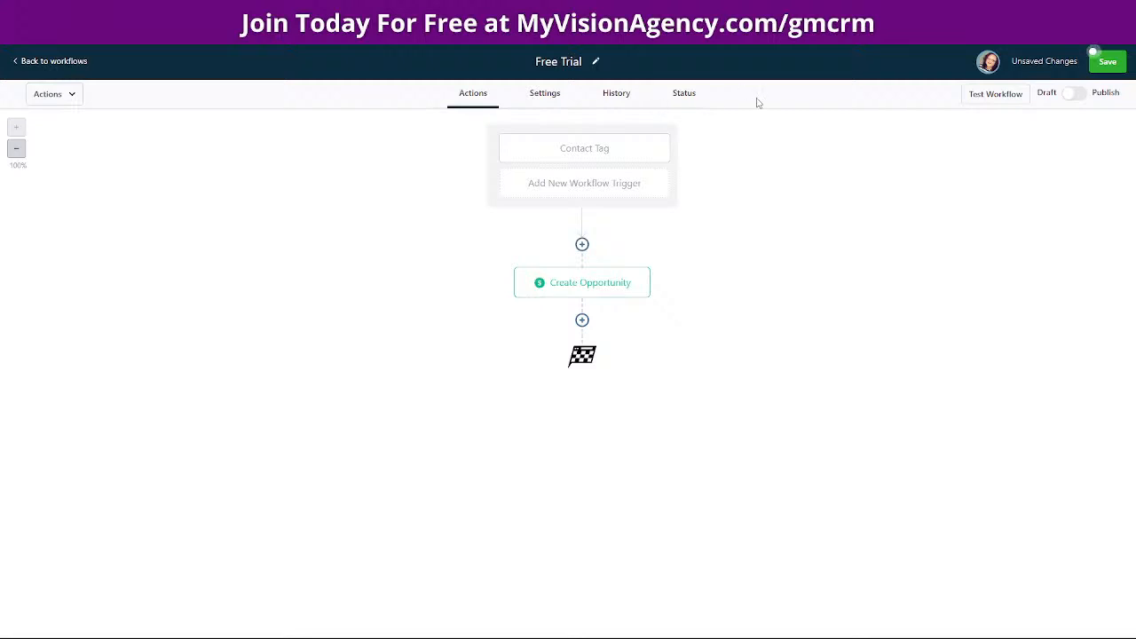
# Save the Free Trial workflow, switch it from draft to published, and save that change.
pyautogui.click(1107, 62)
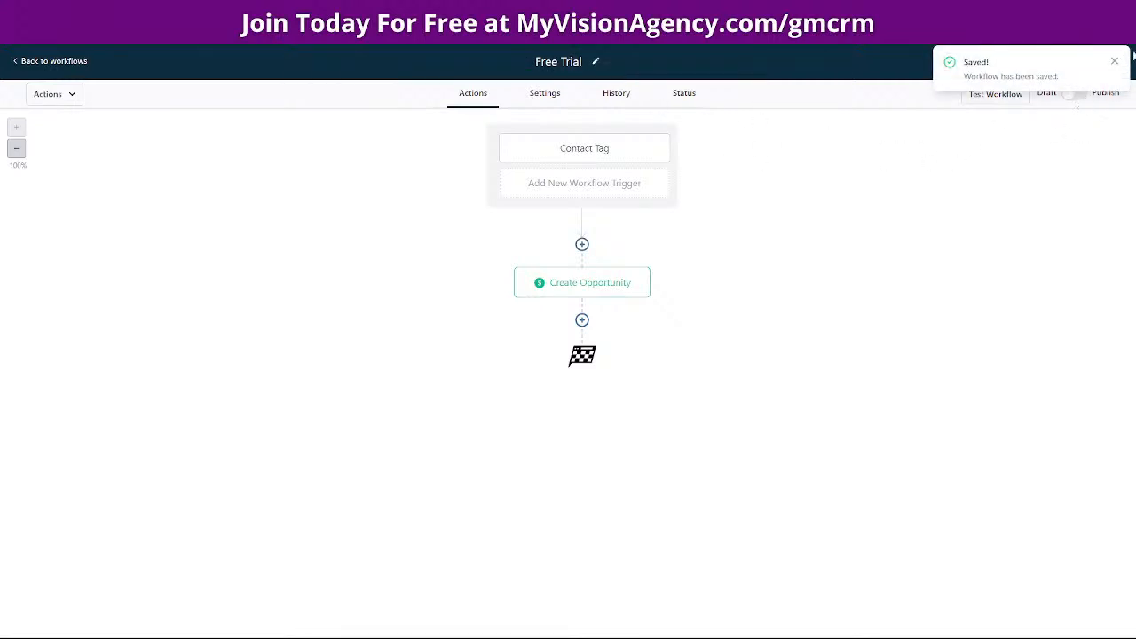
pyautogui.click(1072, 94)
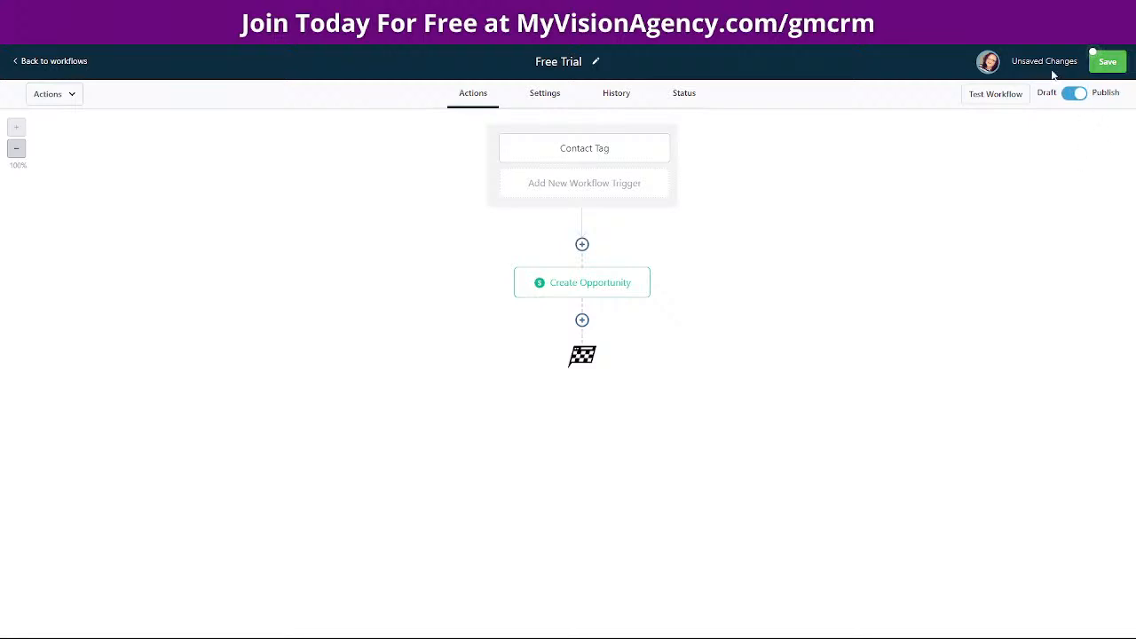
pyautogui.click(1109, 62)
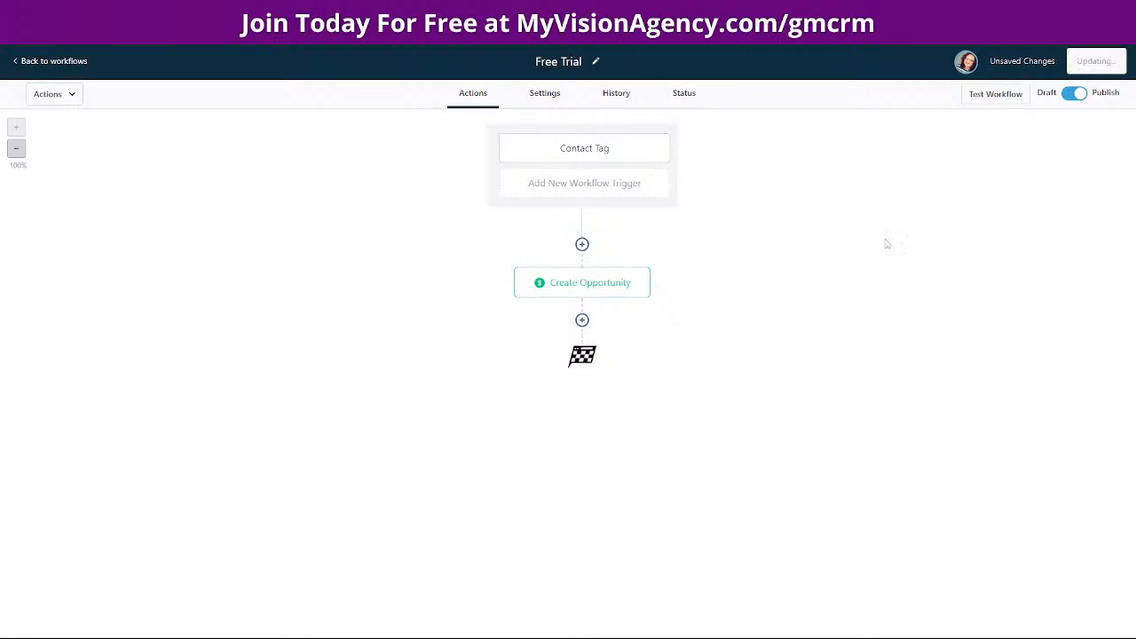
# View the workflow test options and the list of contacts available for a test run.
pyautogui.click(987, 98)
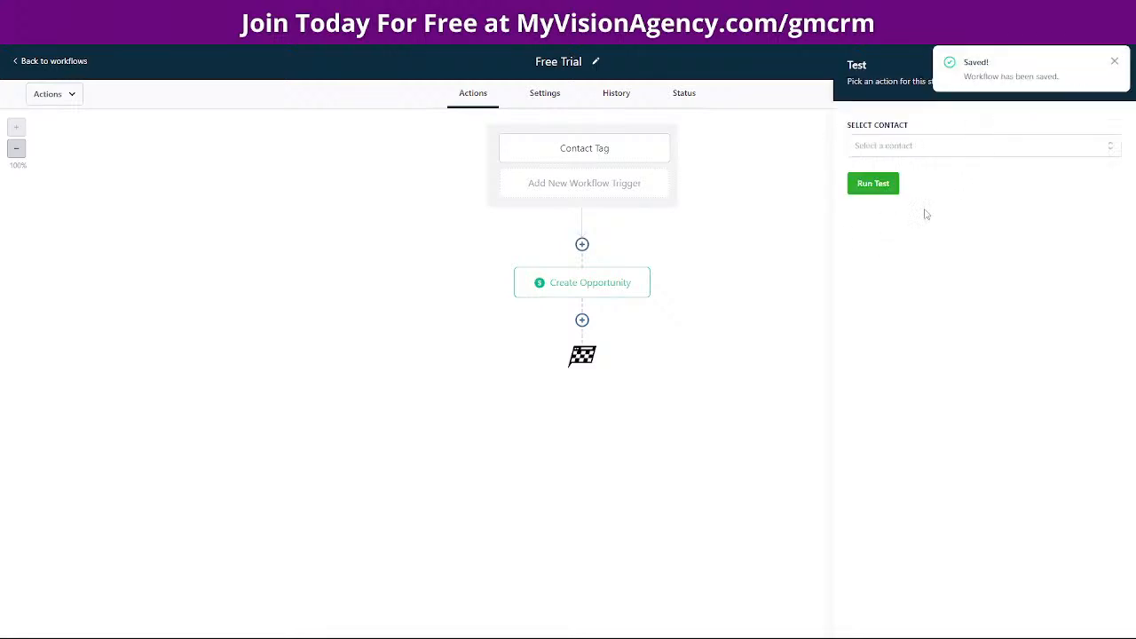
pyautogui.click(896, 149)
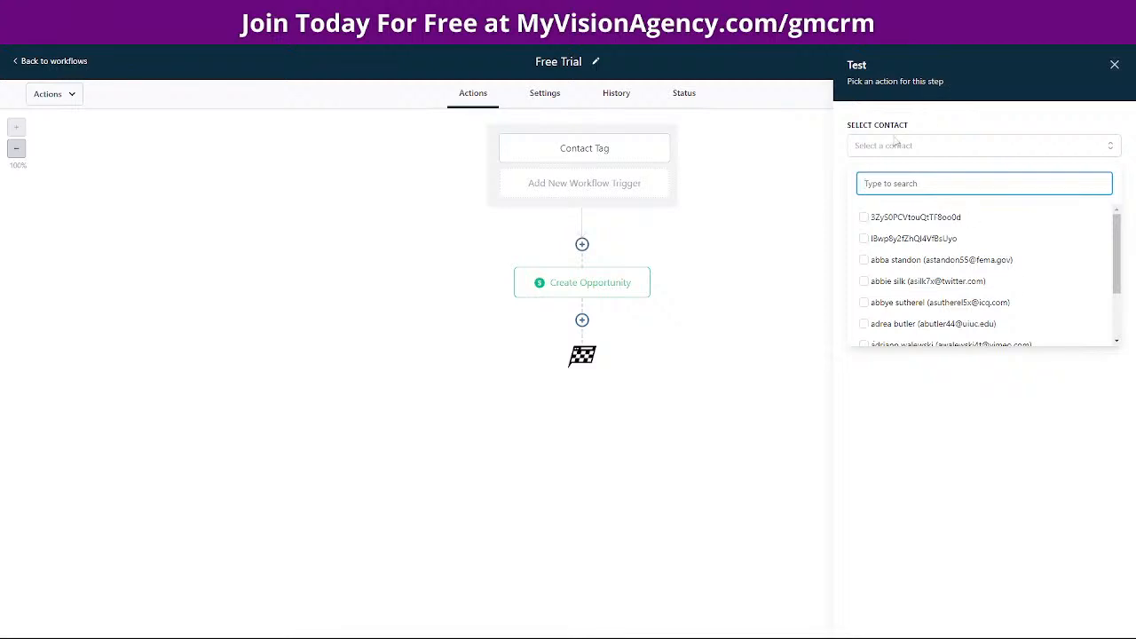
pyautogui.click(1115, 68)
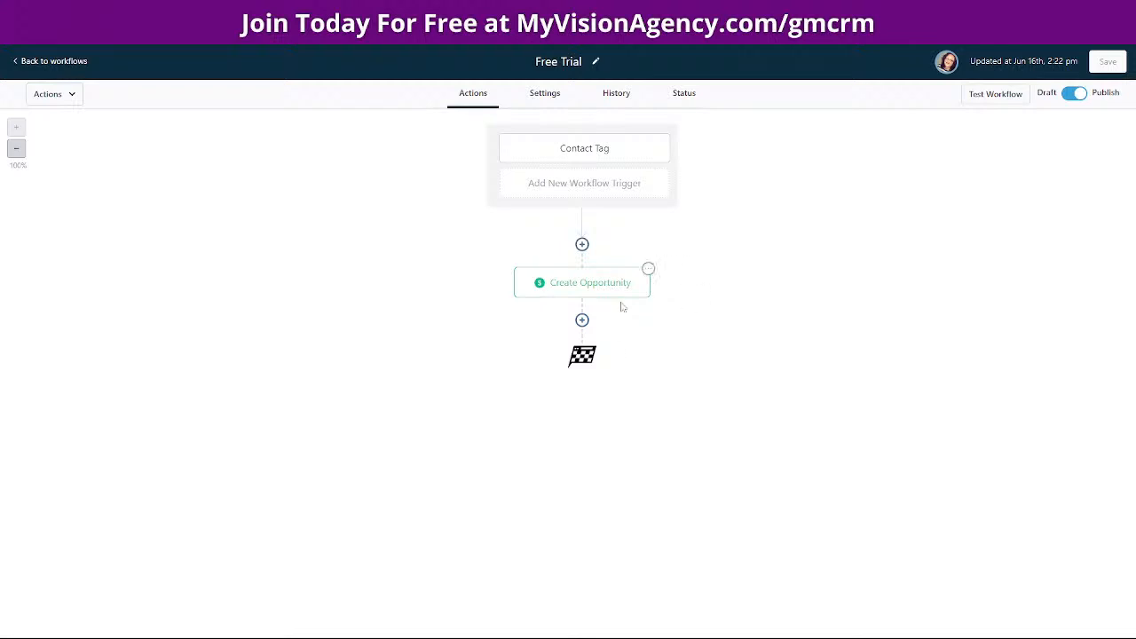
# Create another workflow from scratch in the My Vision Plans folder and name it Beginner Plan Tag.
pyautogui.click(67, 63)
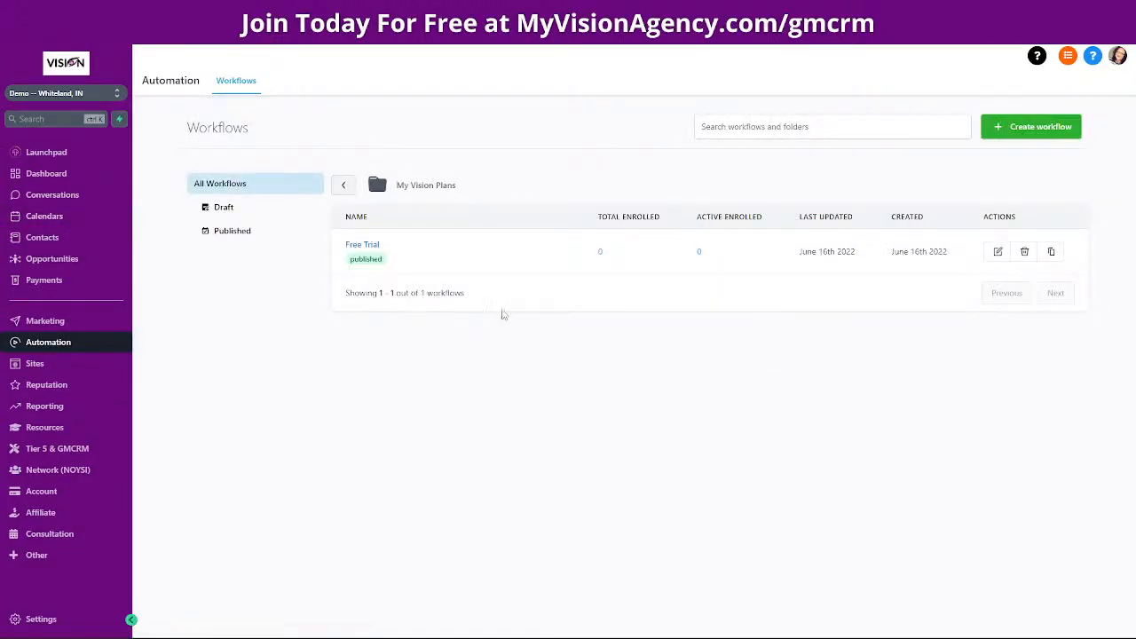
pyautogui.click(1034, 131)
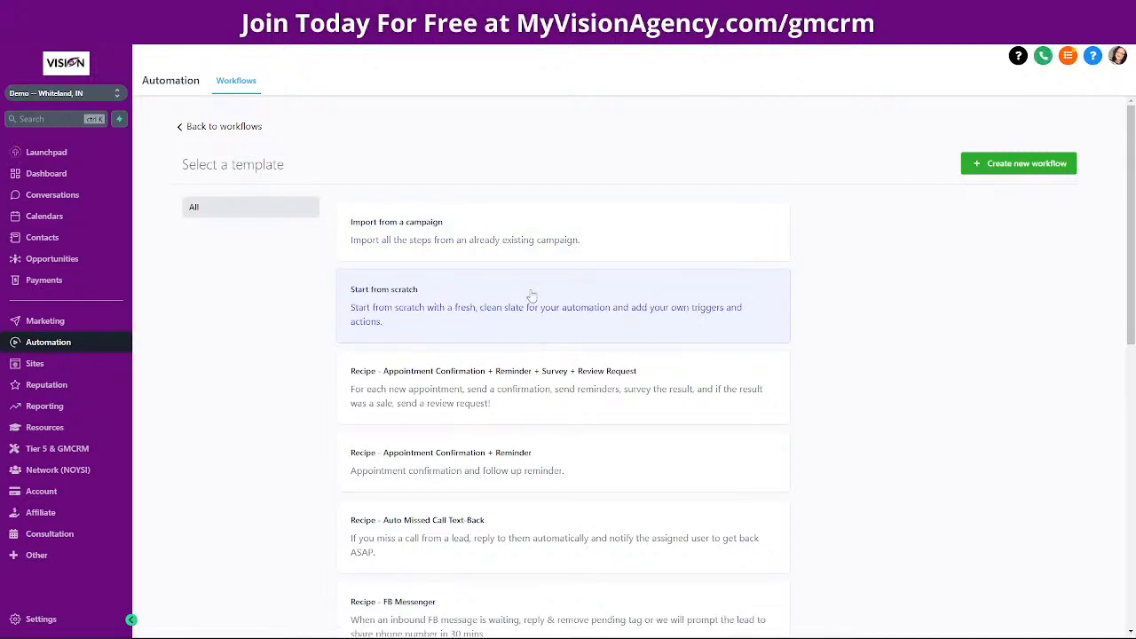
pyautogui.click(696, 282)
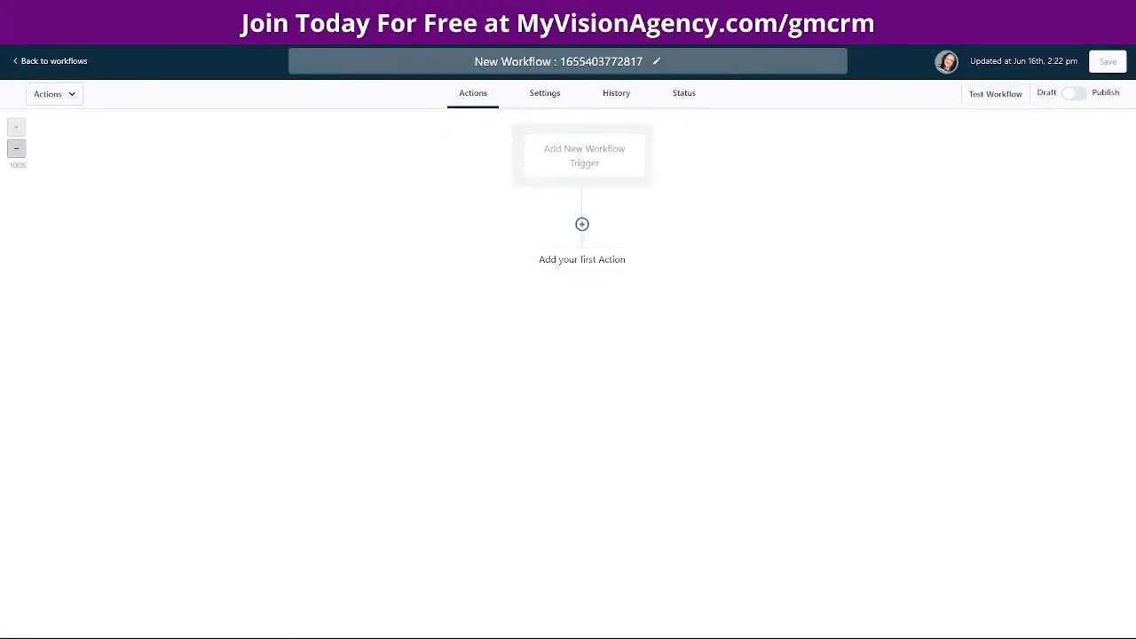
pyautogui.moveTo(643, 61); pyautogui.dragTo(533, 62)
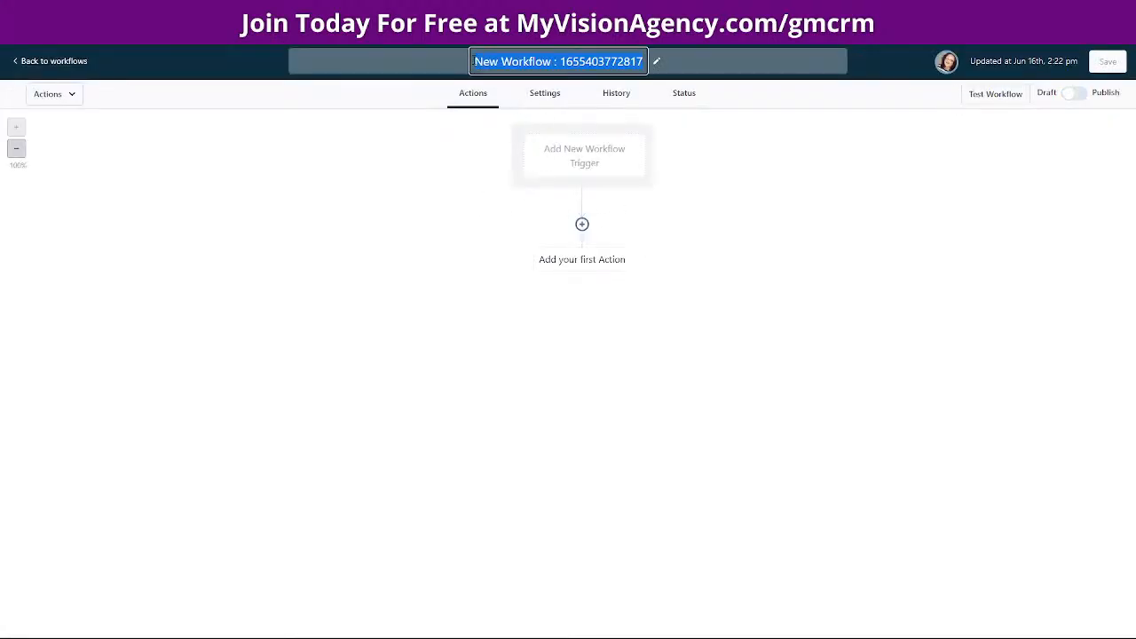
pyautogui.write('Beginner ')
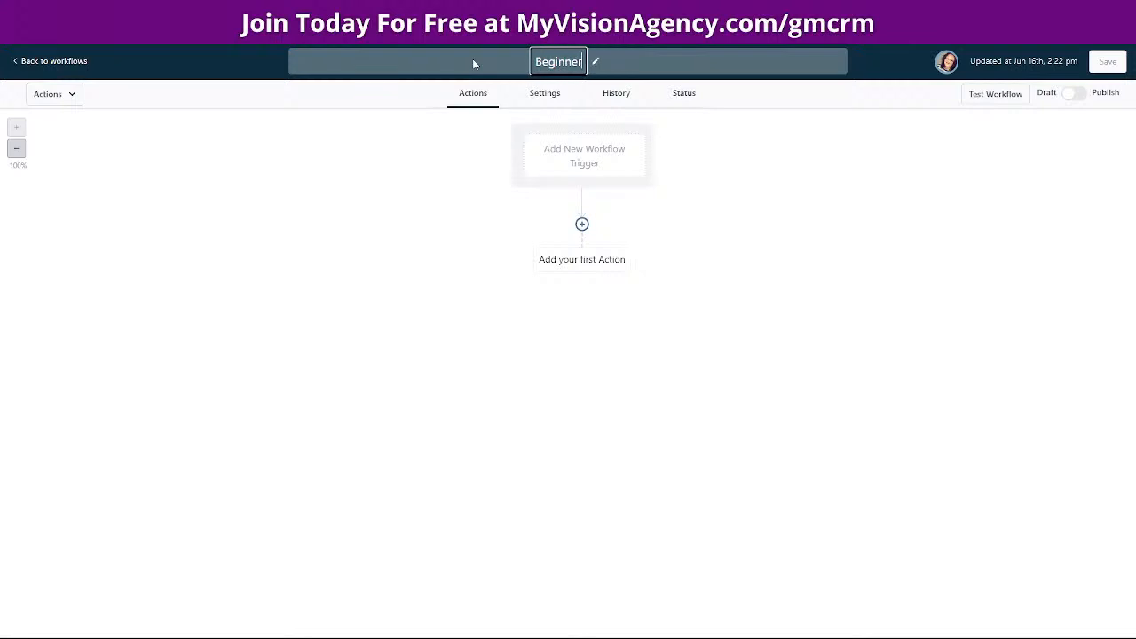
pyautogui.write('Plan ')
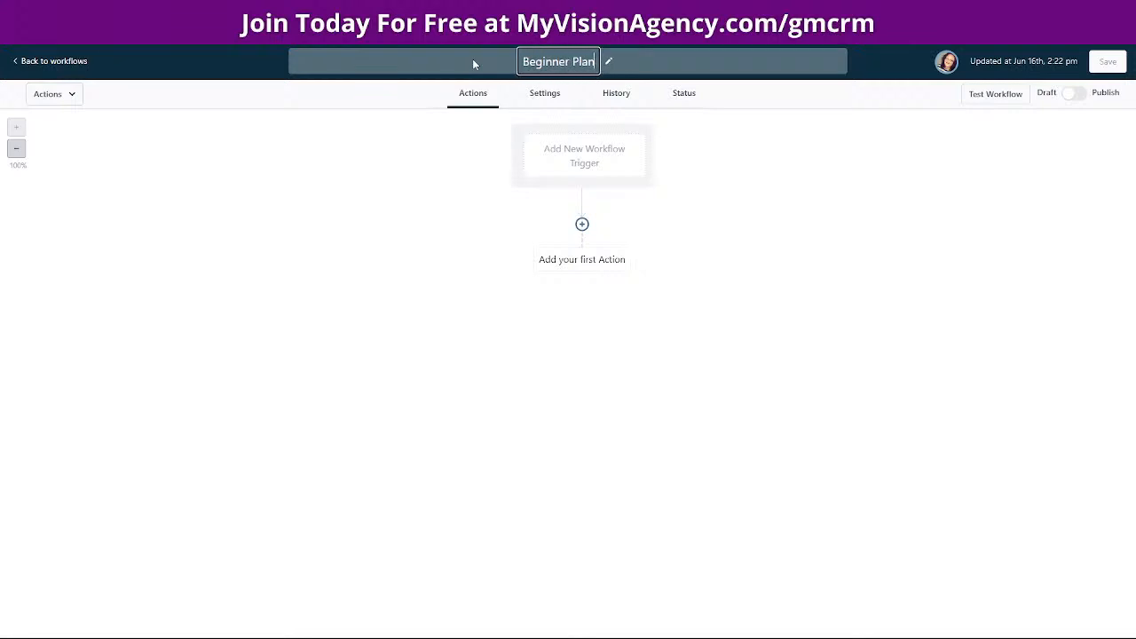
pyautogui.write('Tag')
pyautogui.press('Return')
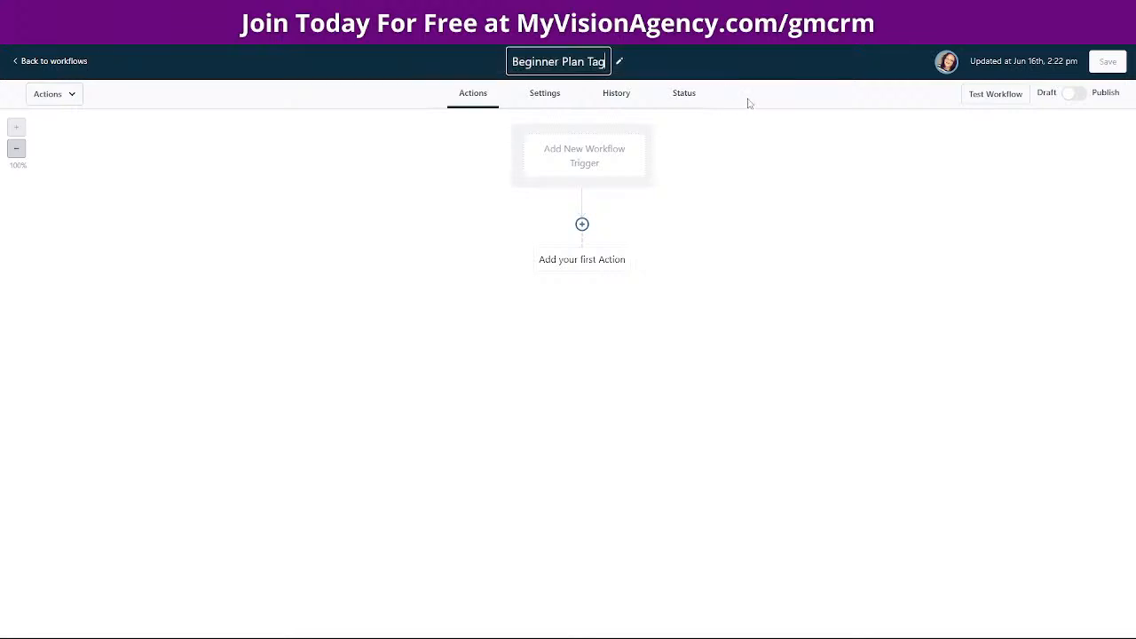
# Add a Contact Tag trigger to the workflow, filtered by Tag Added set to beginner plan, and save the trigger.
pyautogui.click(593, 163)
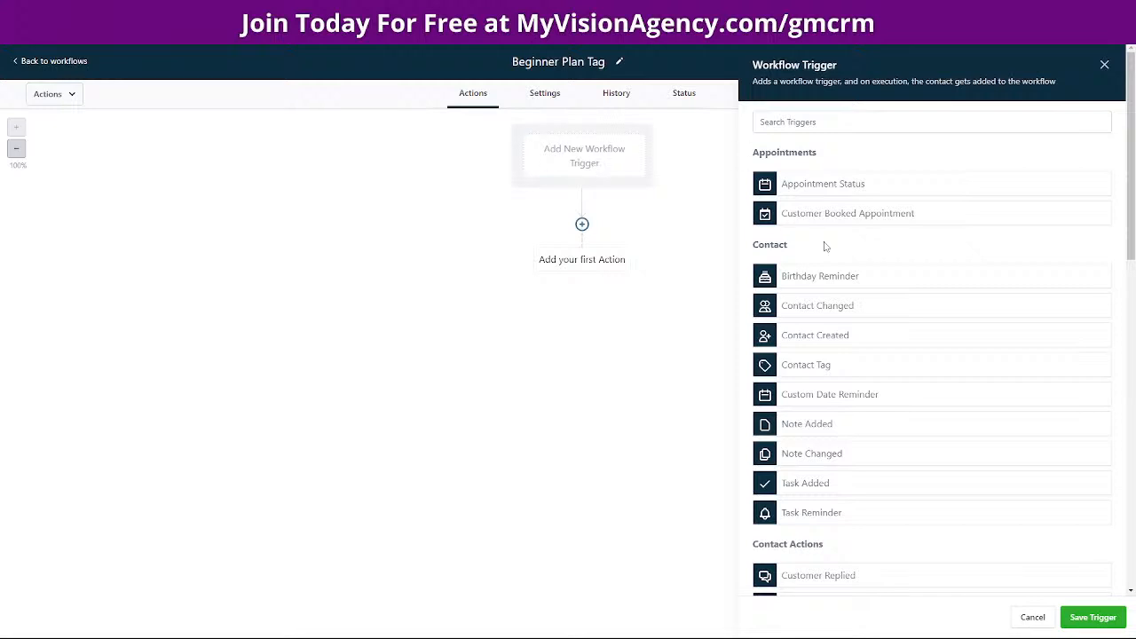
pyautogui.click(803, 367)
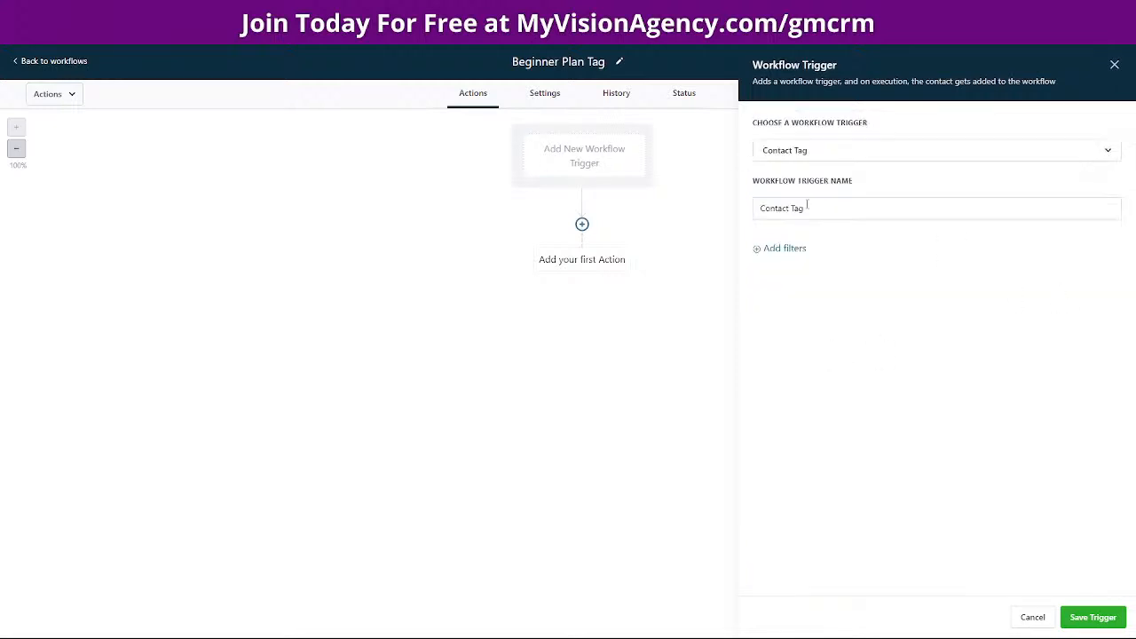
pyautogui.click(802, 251)
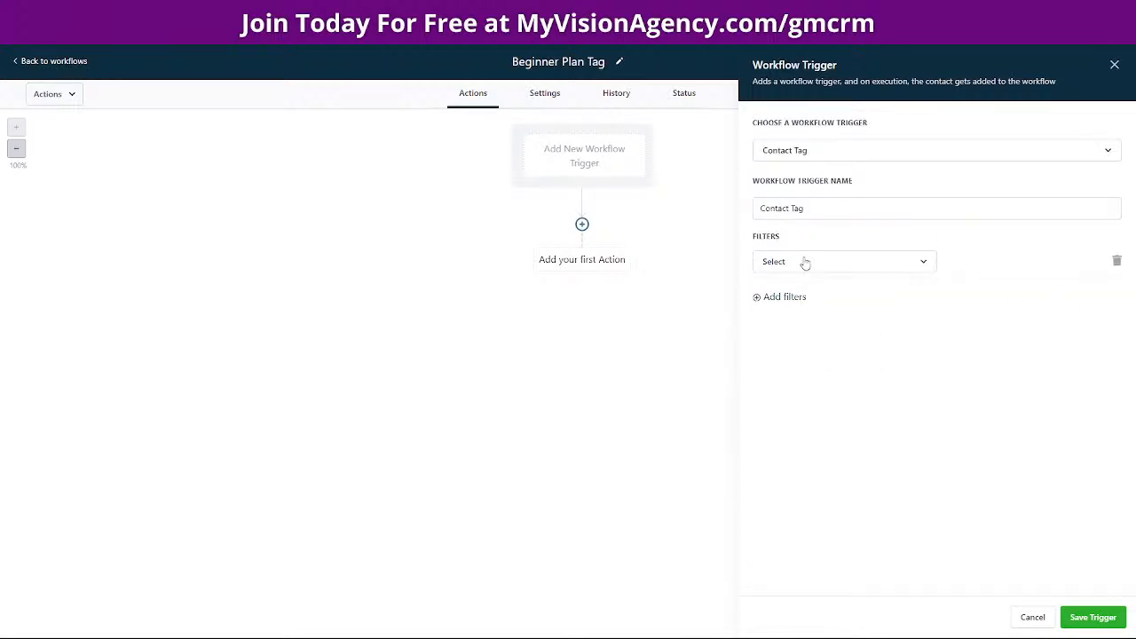
pyautogui.click(805, 263)
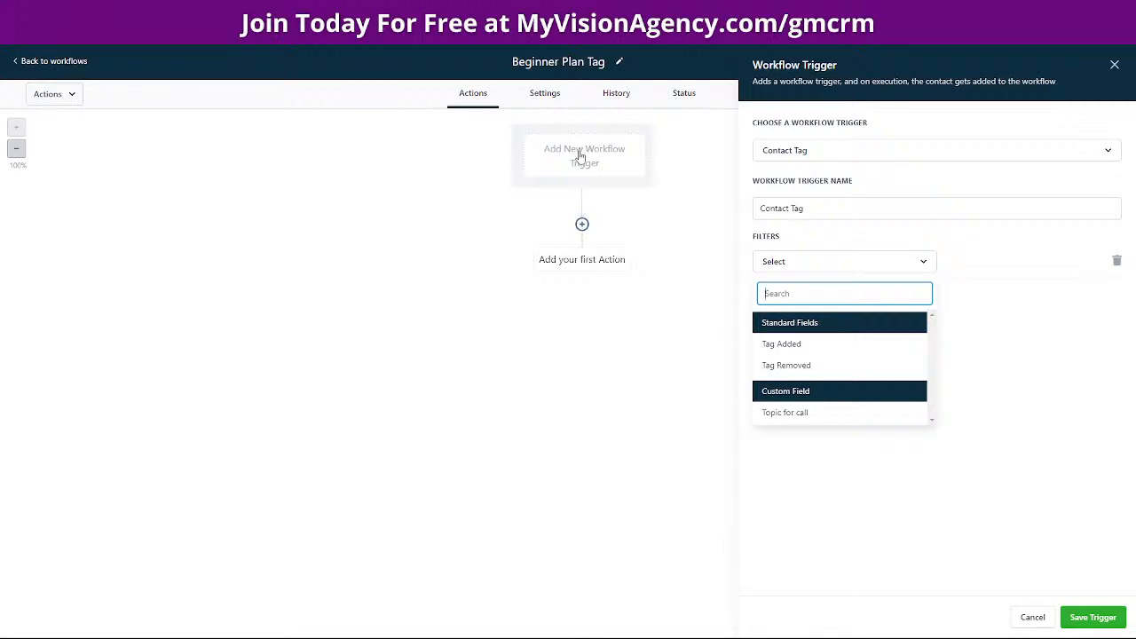
pyautogui.click(794, 346)
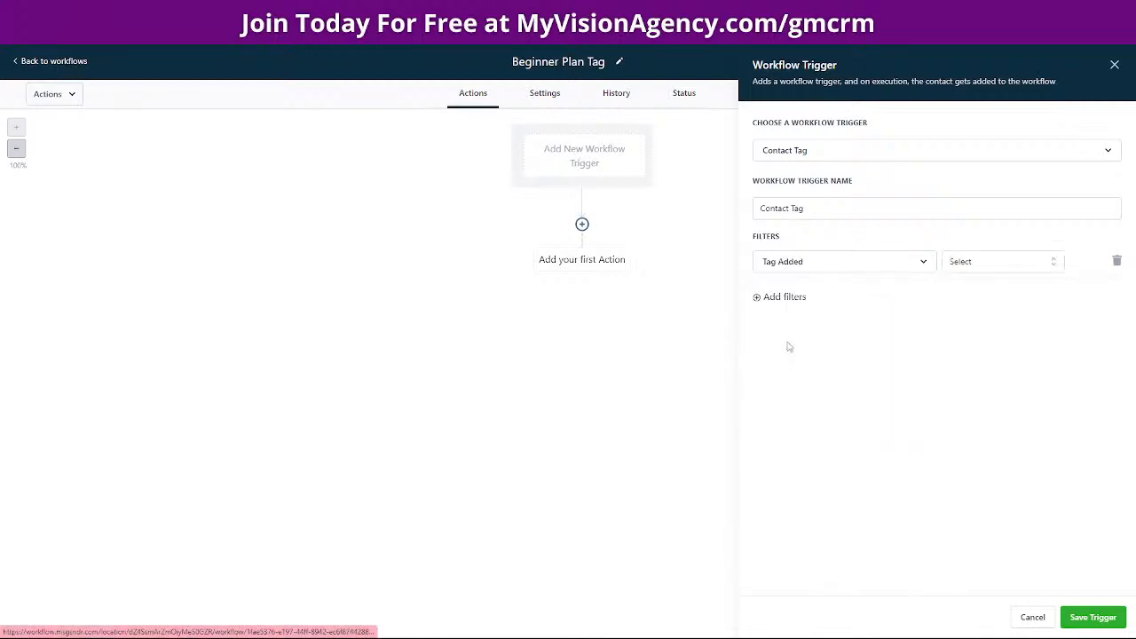
pyautogui.click(996, 266)
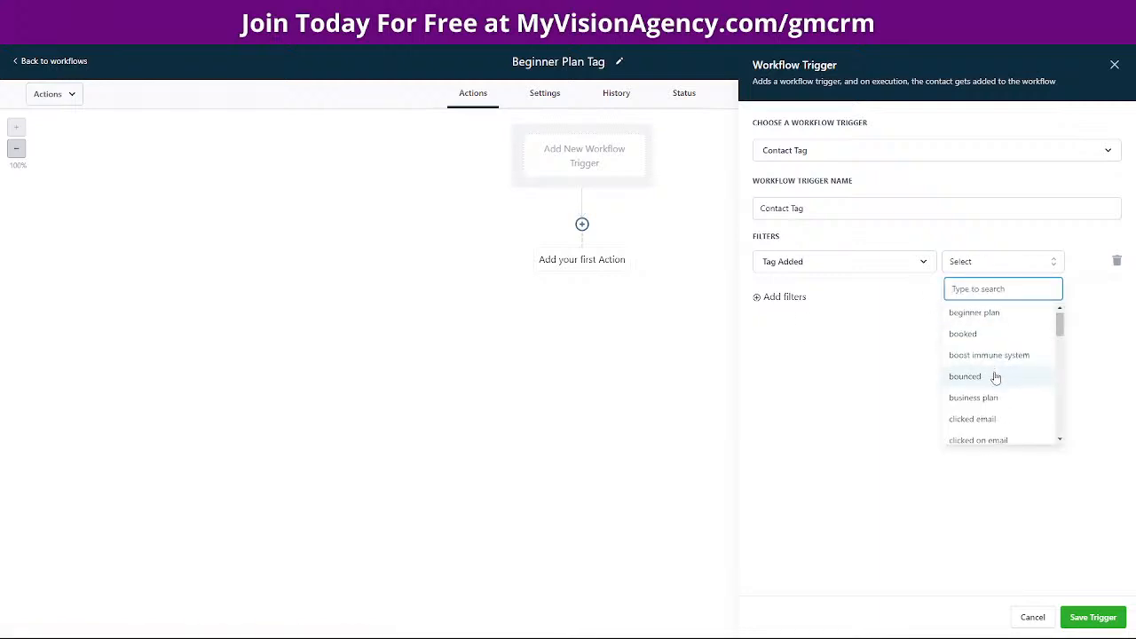
pyautogui.click(961, 314)
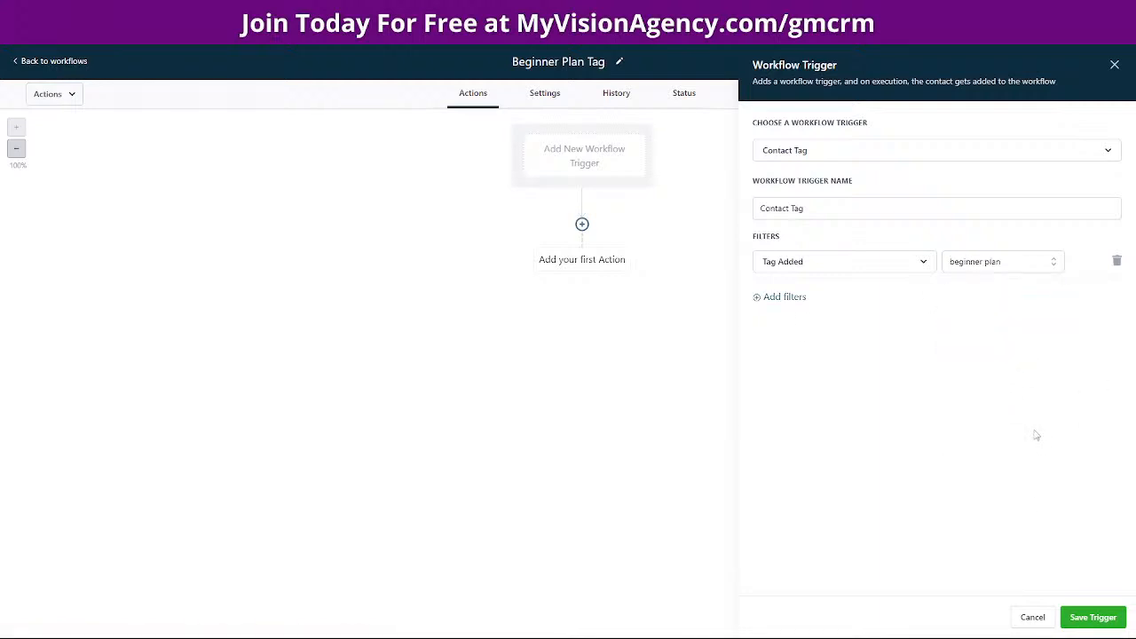
pyautogui.click(1093, 616)
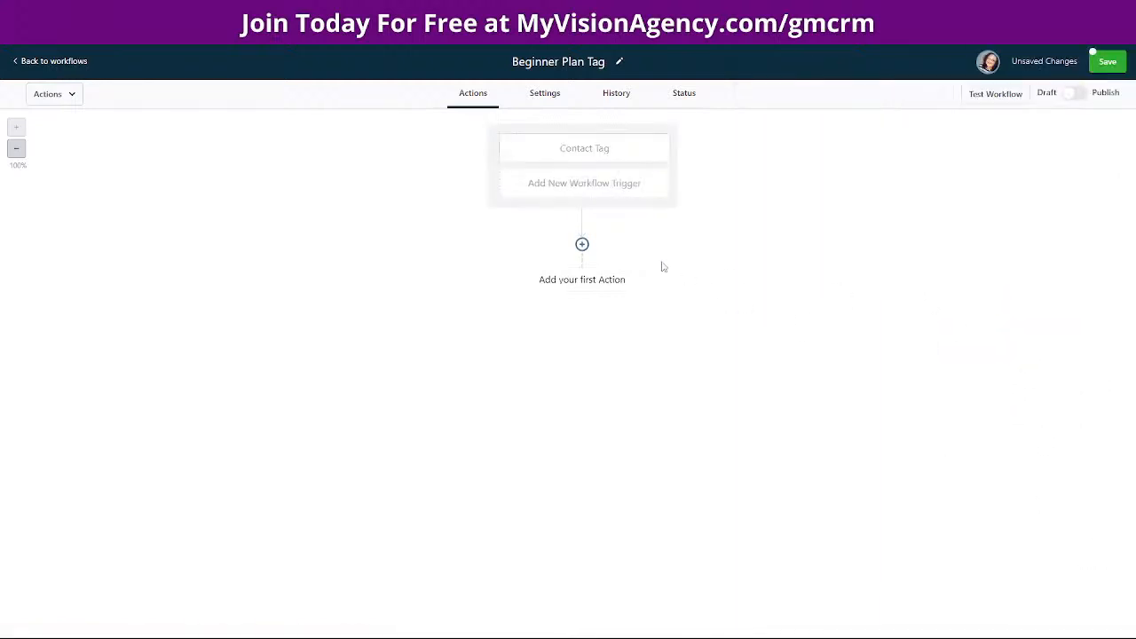
# Add a Create/Update Opportunity action targeting the My Vision Agency pipeline and its Beginner Plan stage.
pyautogui.click(582, 244)
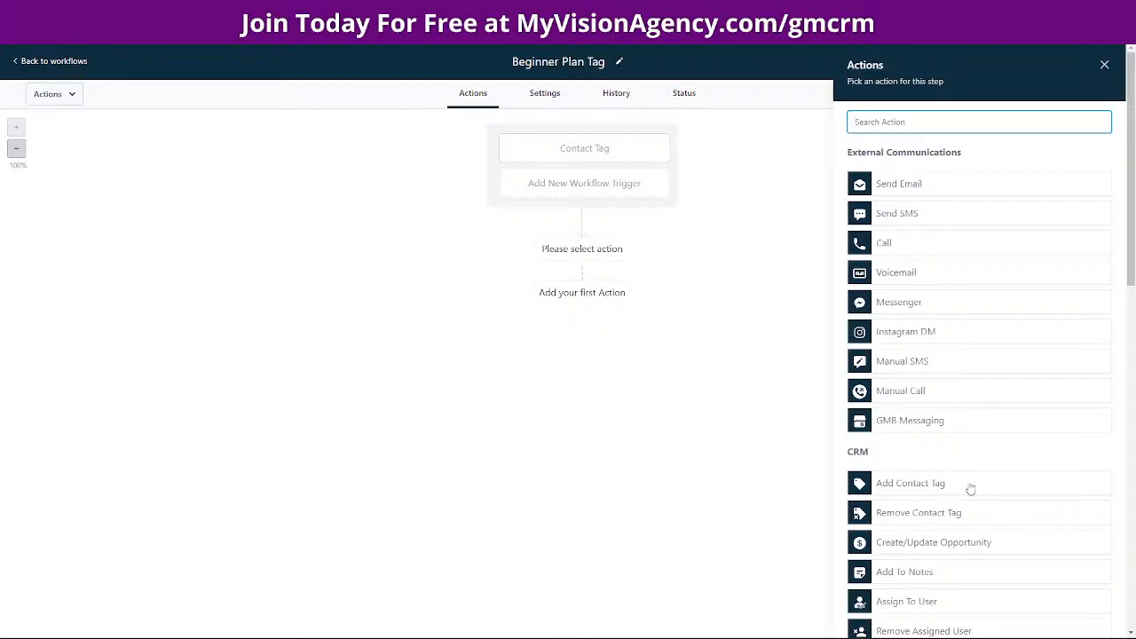
pyautogui.scroll(-3, 971, 489)
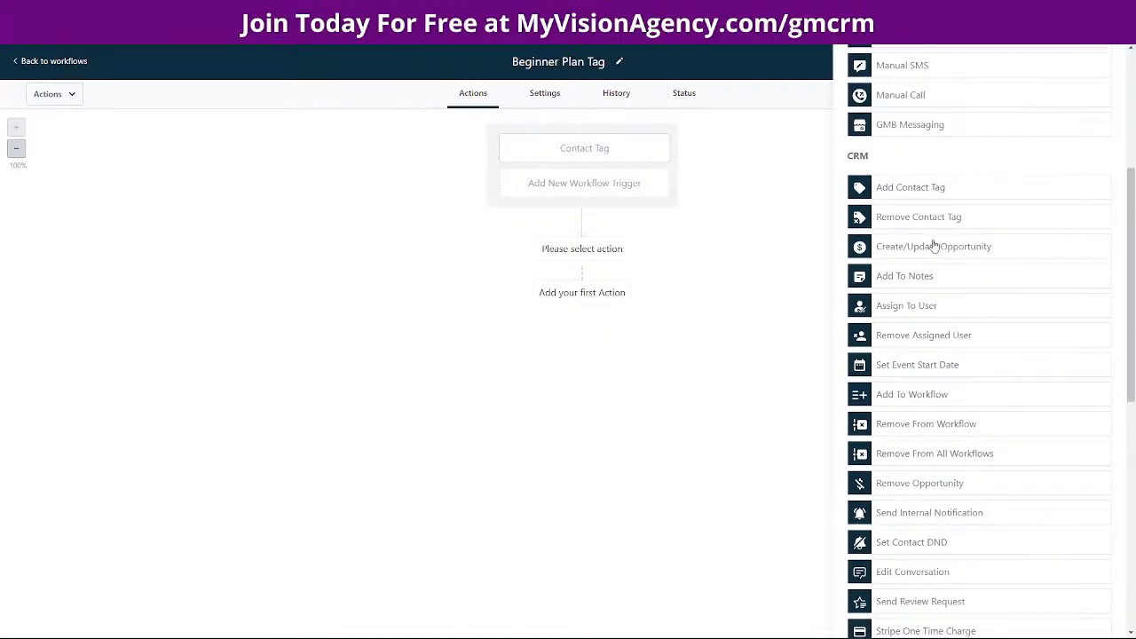
pyautogui.click(934, 246)
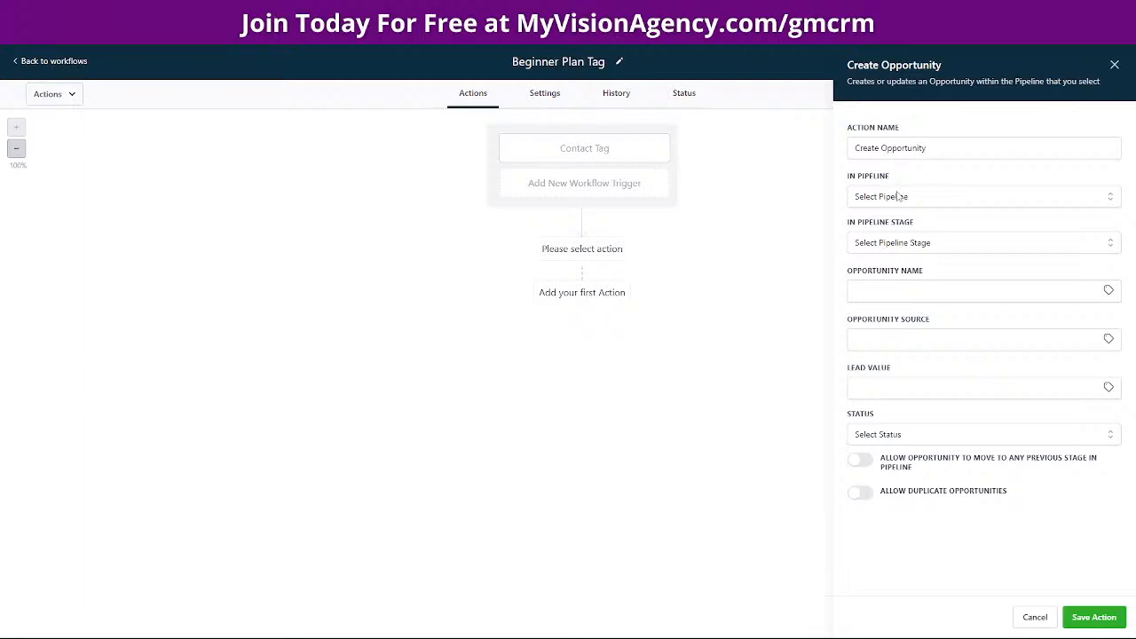
pyautogui.click(898, 196)
pyautogui.click(902, 302)
pyautogui.click(911, 252)
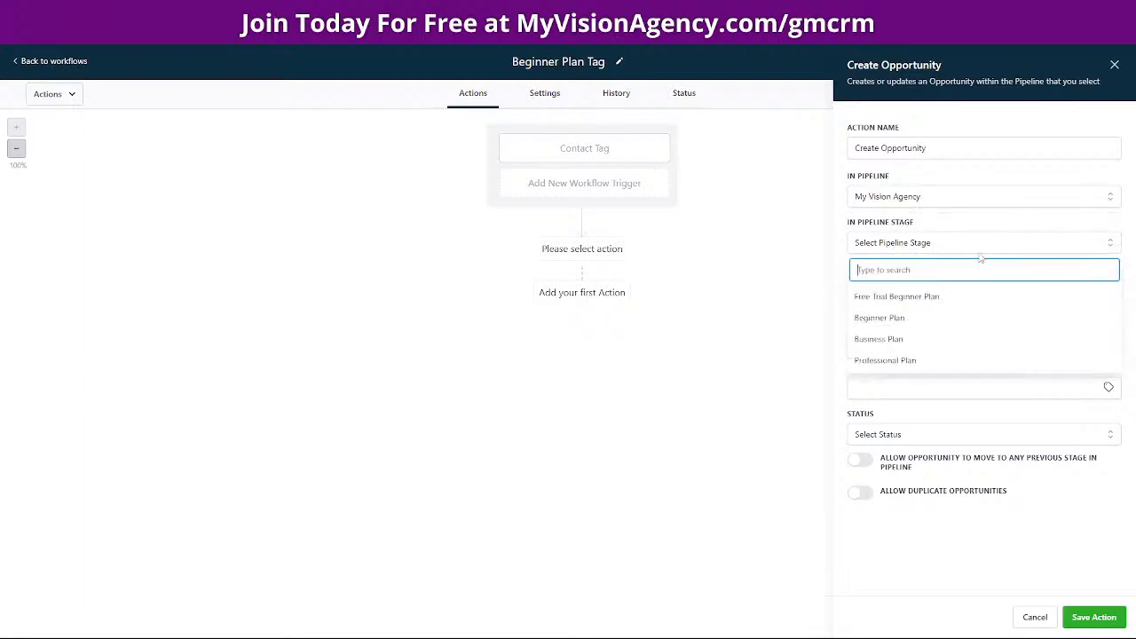
pyautogui.click(877, 319)
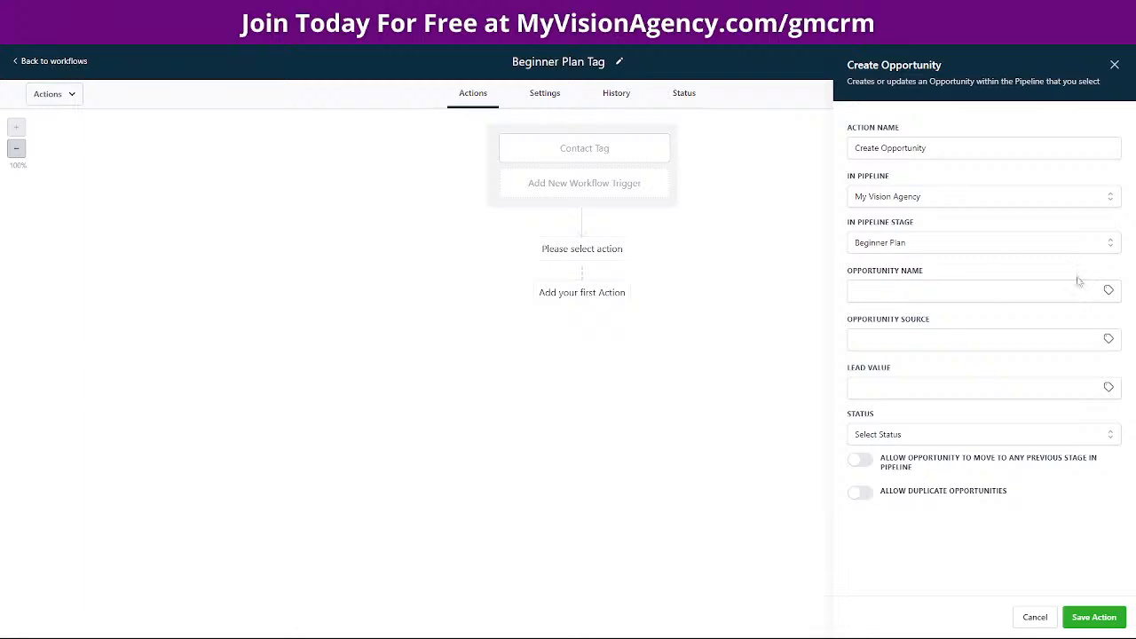
# Set the opportunity name to the contact's first name and last name custom values, separated by a space.
pyautogui.click(1109, 293)
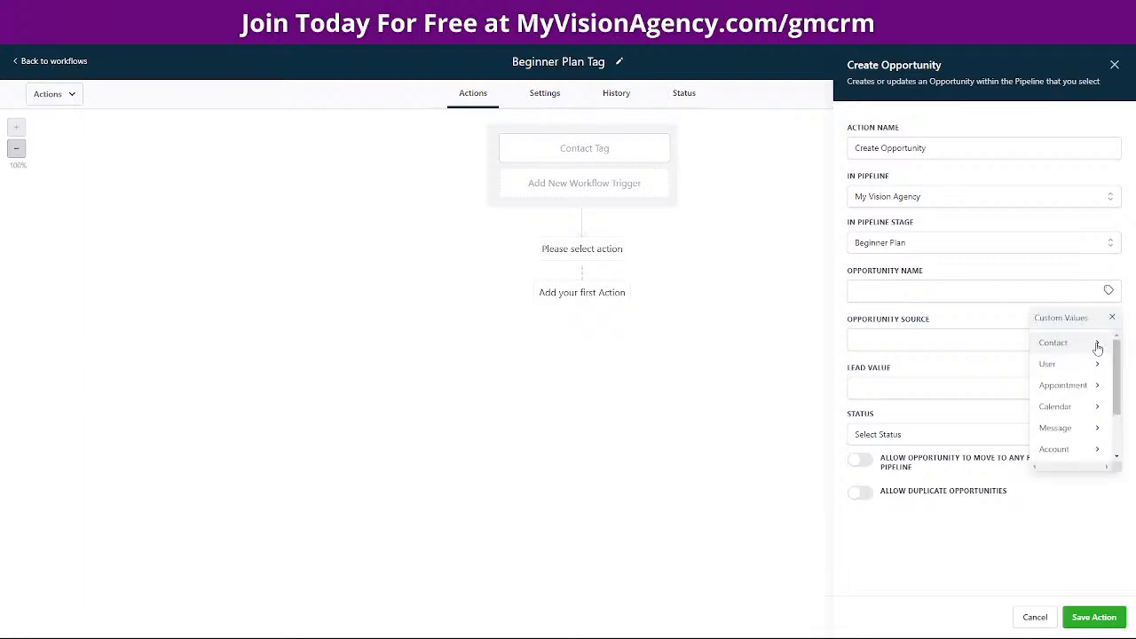
pyautogui.click(1095, 341)
pyautogui.click(1067, 366)
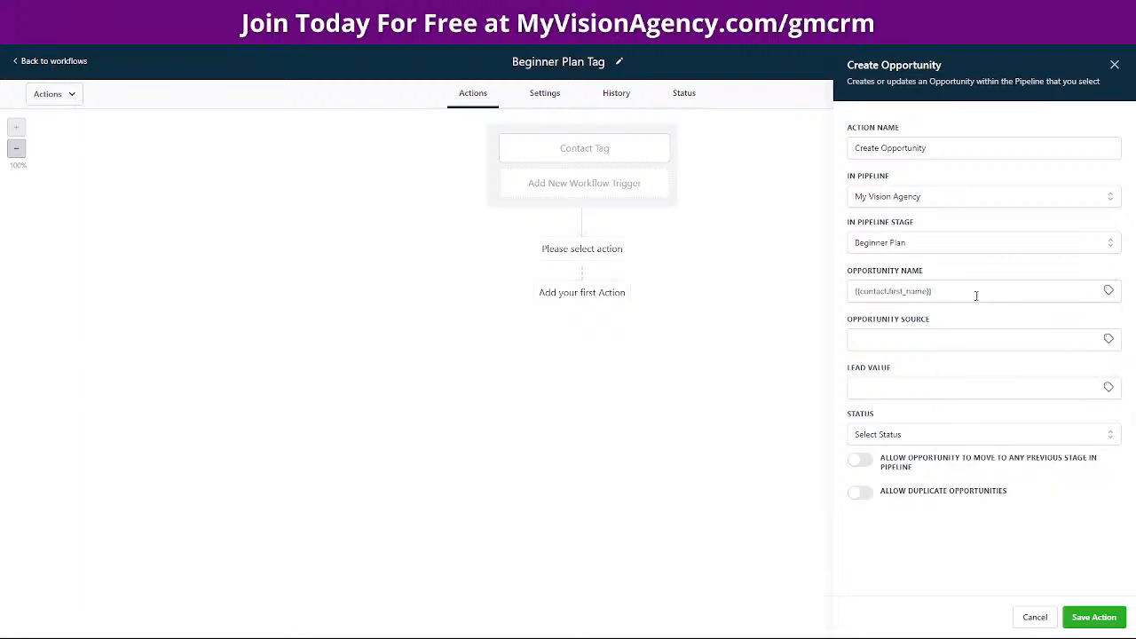
pyautogui.click(978, 298)
pyautogui.click(1109, 291)
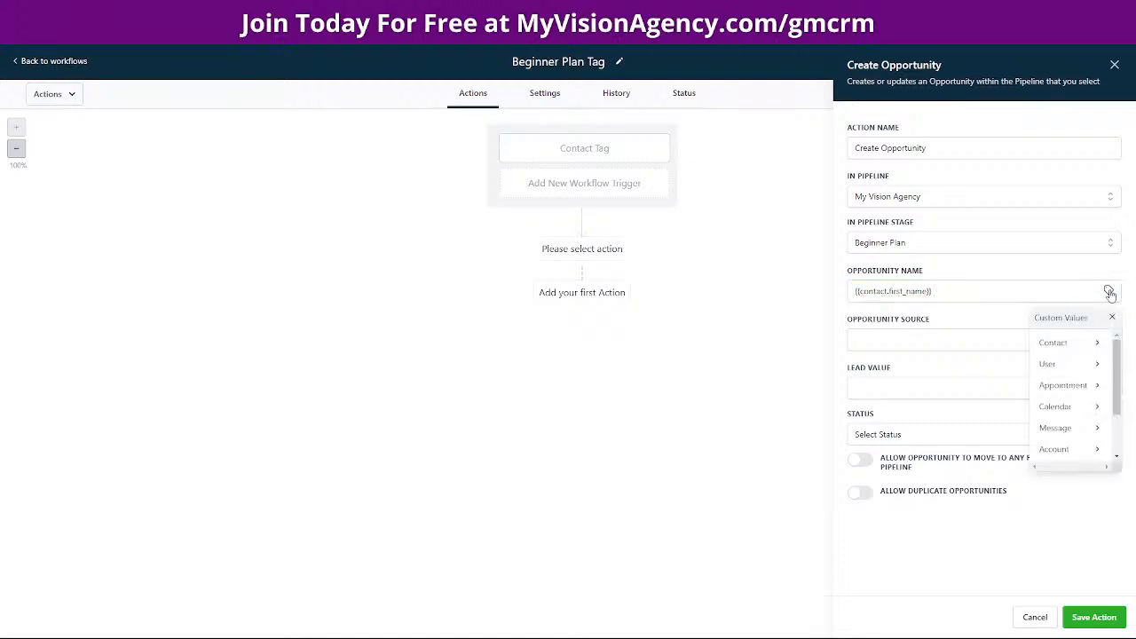
pyautogui.click(1096, 342)
pyautogui.click(1064, 384)
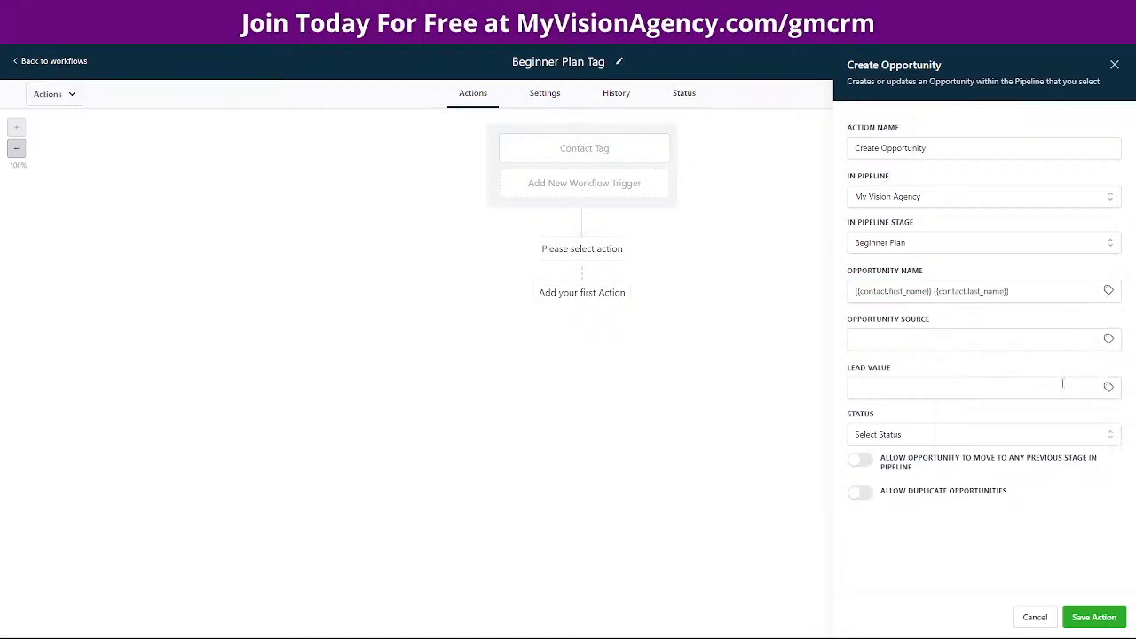
# Set the opportunity source to Beginner Plan, lead value to 67 and status to won, and save the action.
pyautogui.click(902, 336)
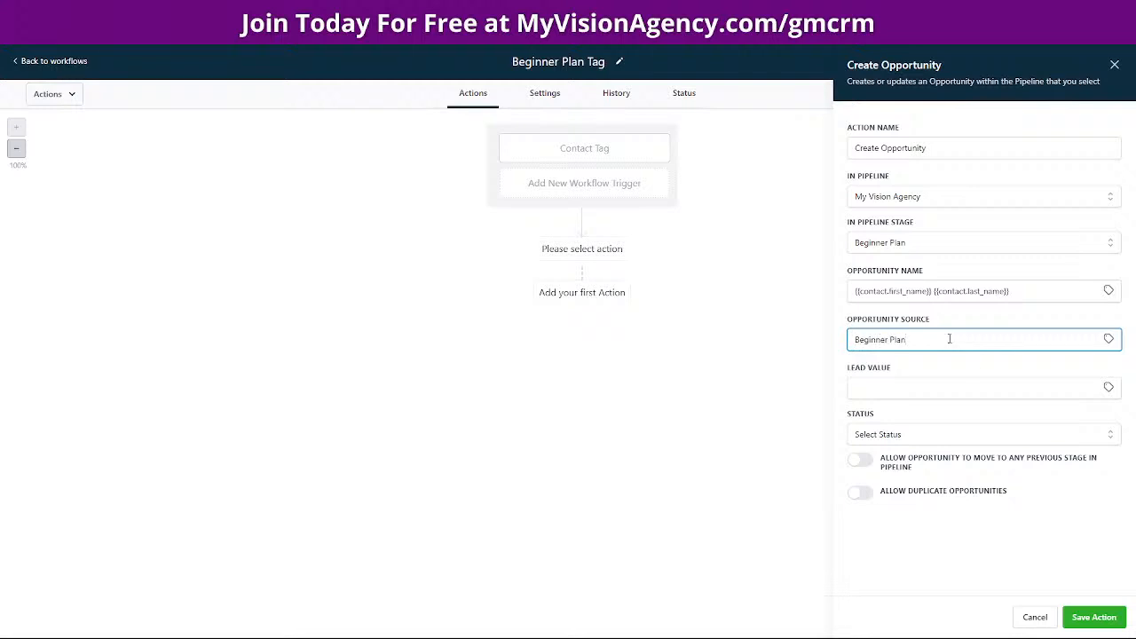
pyautogui.click(894, 387)
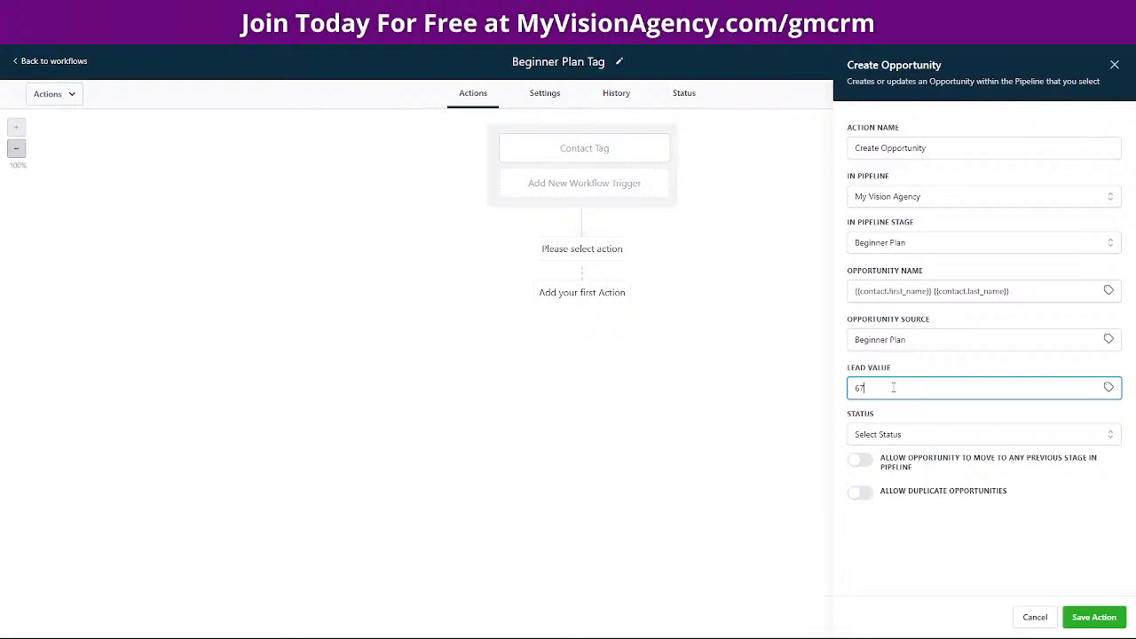
pyautogui.click(868, 434)
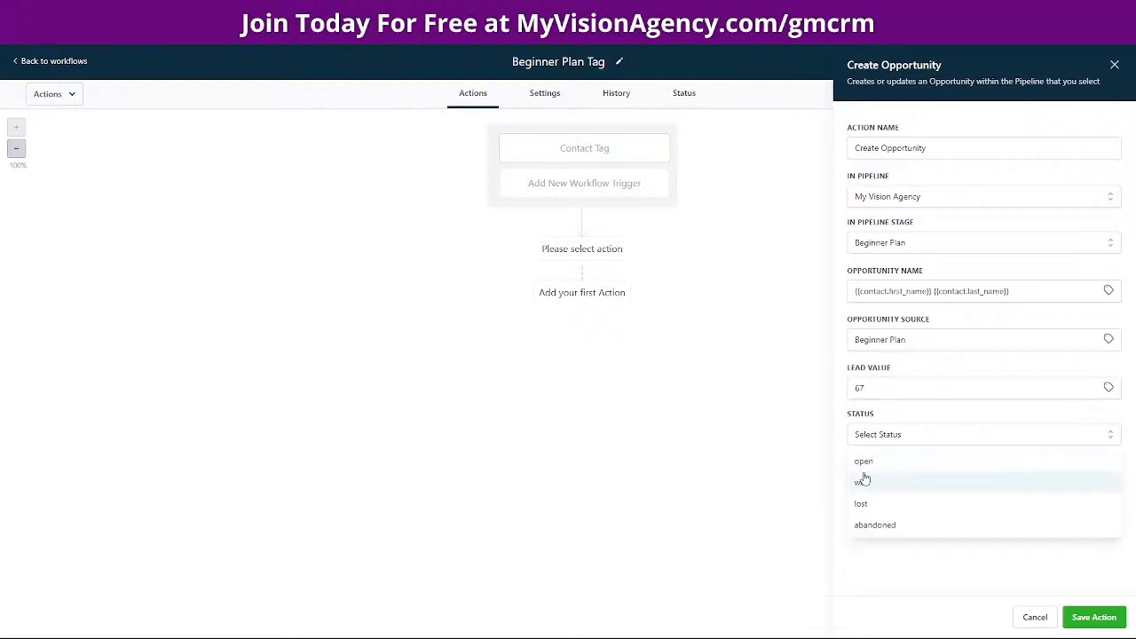
pyautogui.click(866, 482)
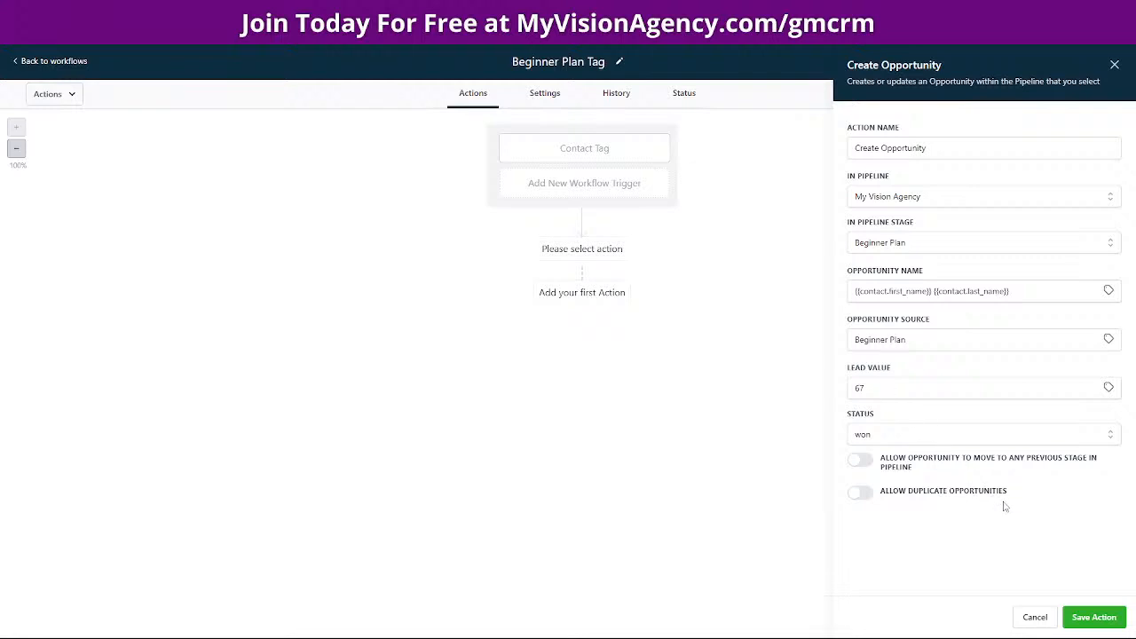
pyautogui.click(1094, 617)
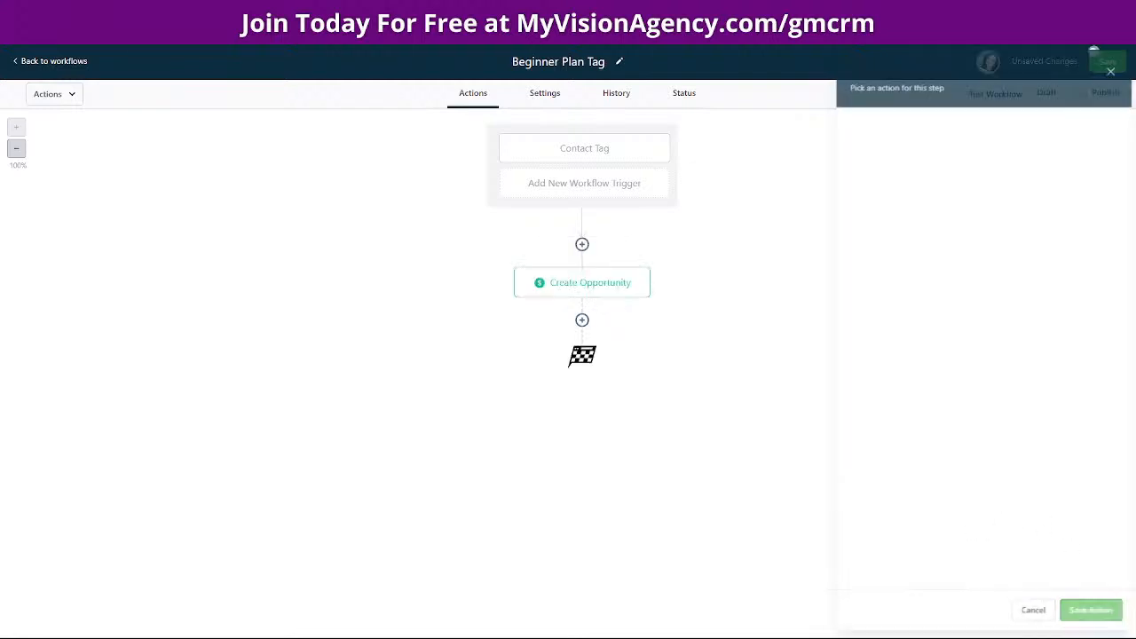
# Look through the communication, CRM, membership and condition actions available after the Beginner Plan Create Opportunity action.
pyautogui.click(582, 320)
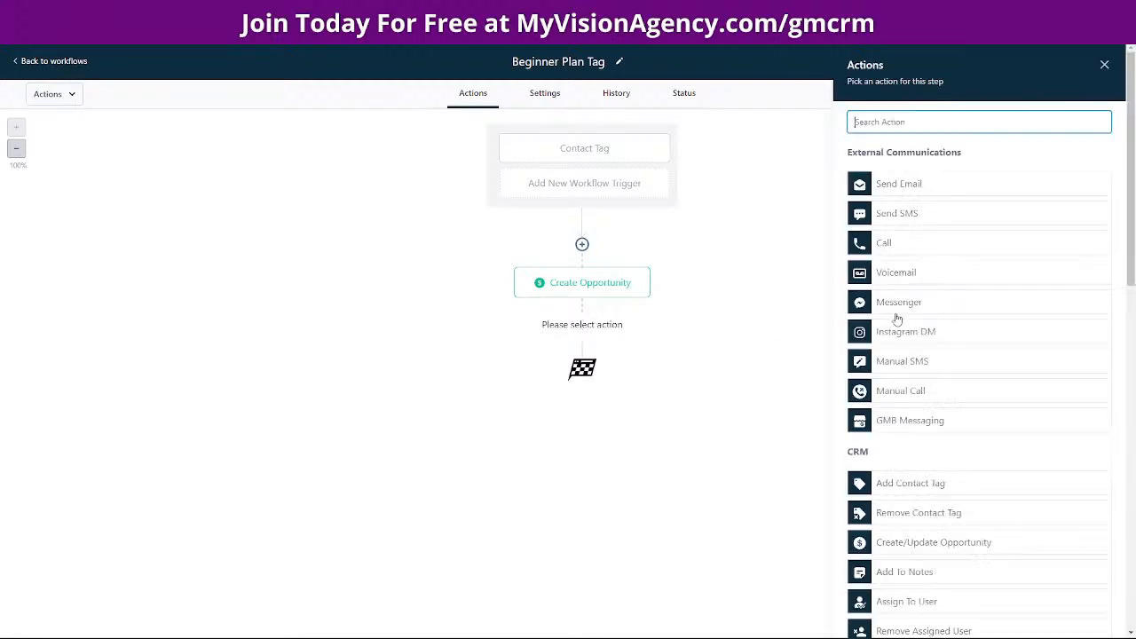
pyautogui.scroll(-1, 954, 510)
pyautogui.scroll(-10, 955, 509)
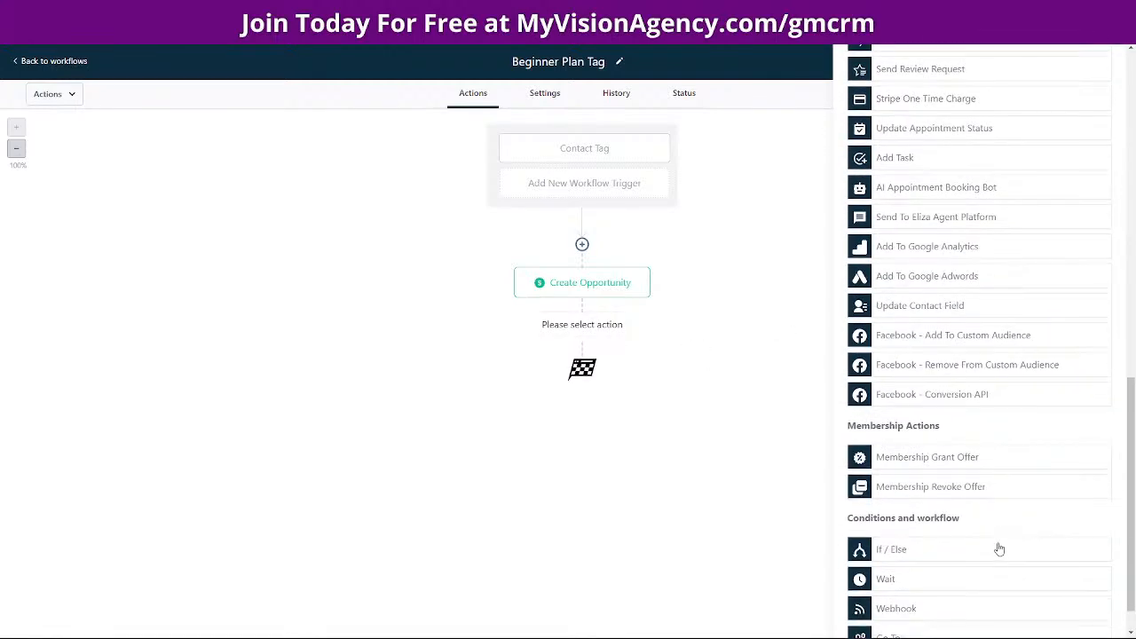
pyautogui.scroll(15, 997, 545)
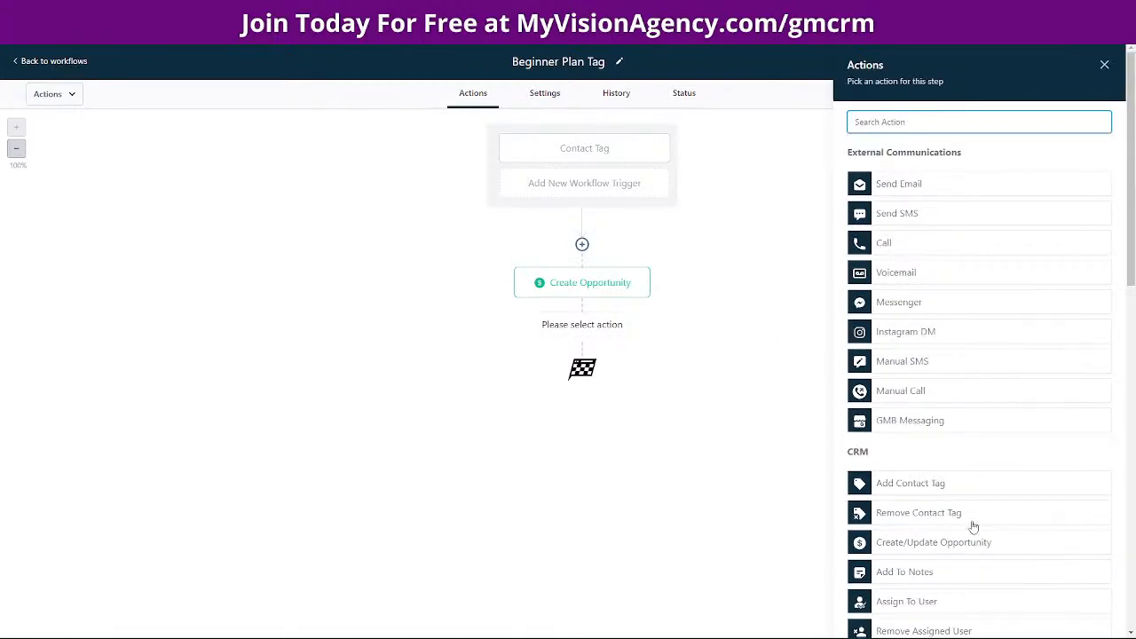
pyautogui.scroll(-10, 971, 524)
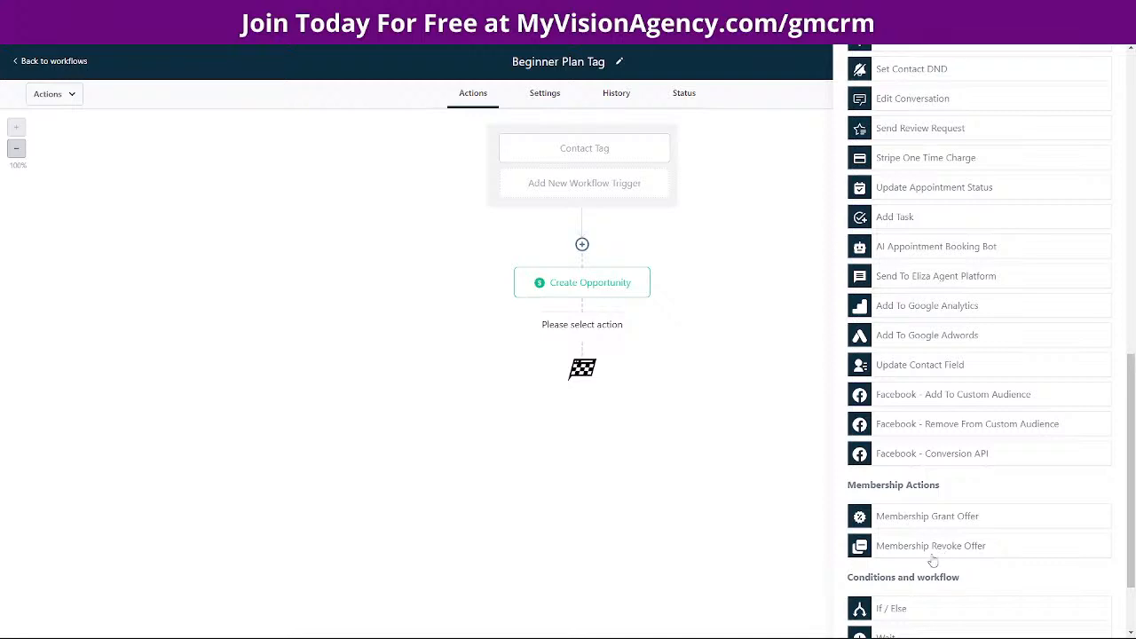
pyautogui.scroll(-1, 979, 559)
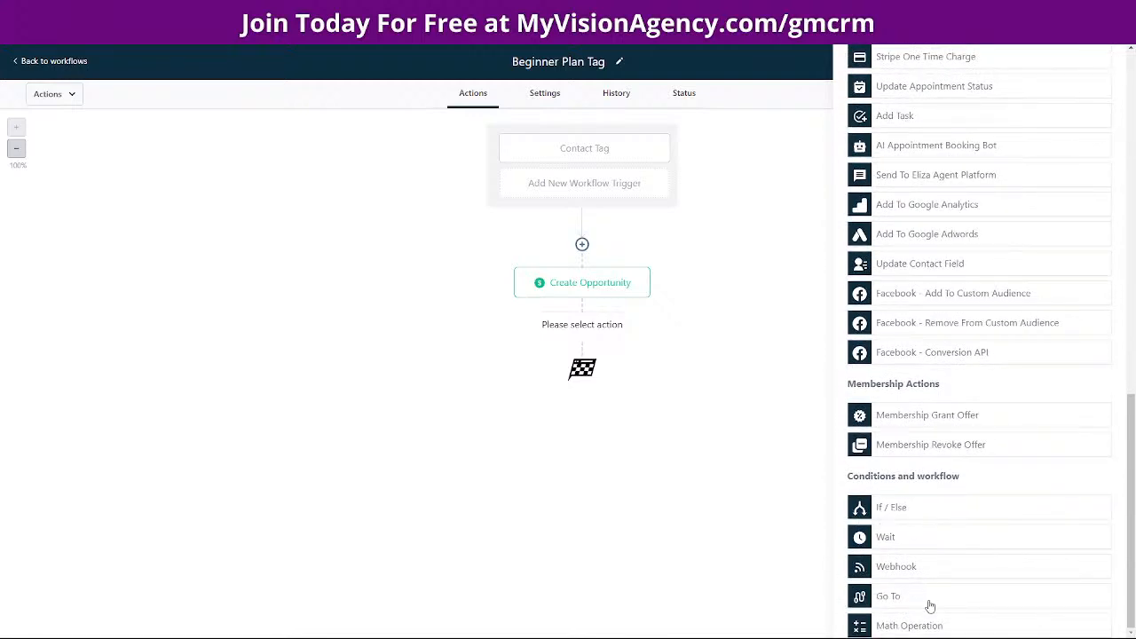
pyautogui.scroll(15, 1052, 439)
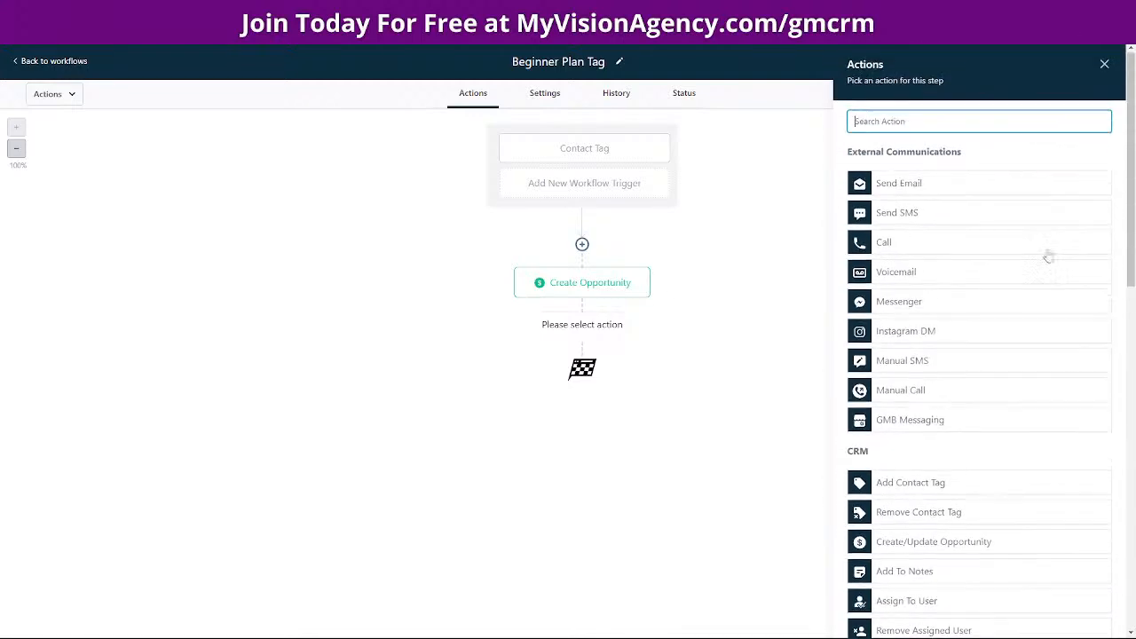
pyautogui.click(1105, 66)
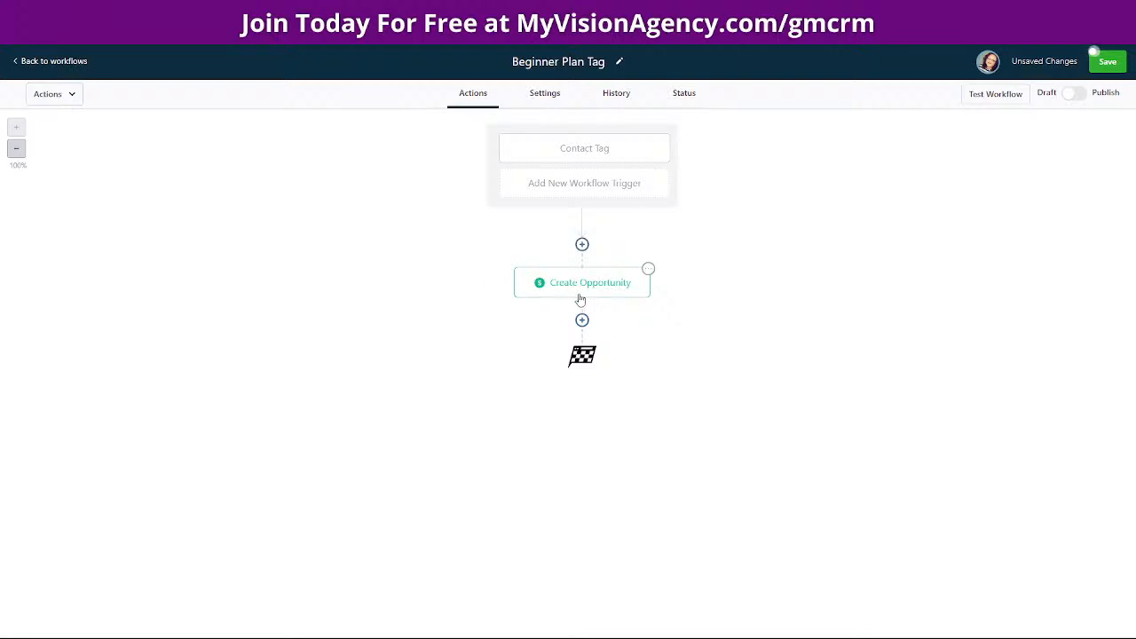
# Switch the Beginner Plan Tag workflow from draft to published, save it, and return to the workflows list.
pyautogui.click(1074, 93)
pyautogui.click(1108, 61)
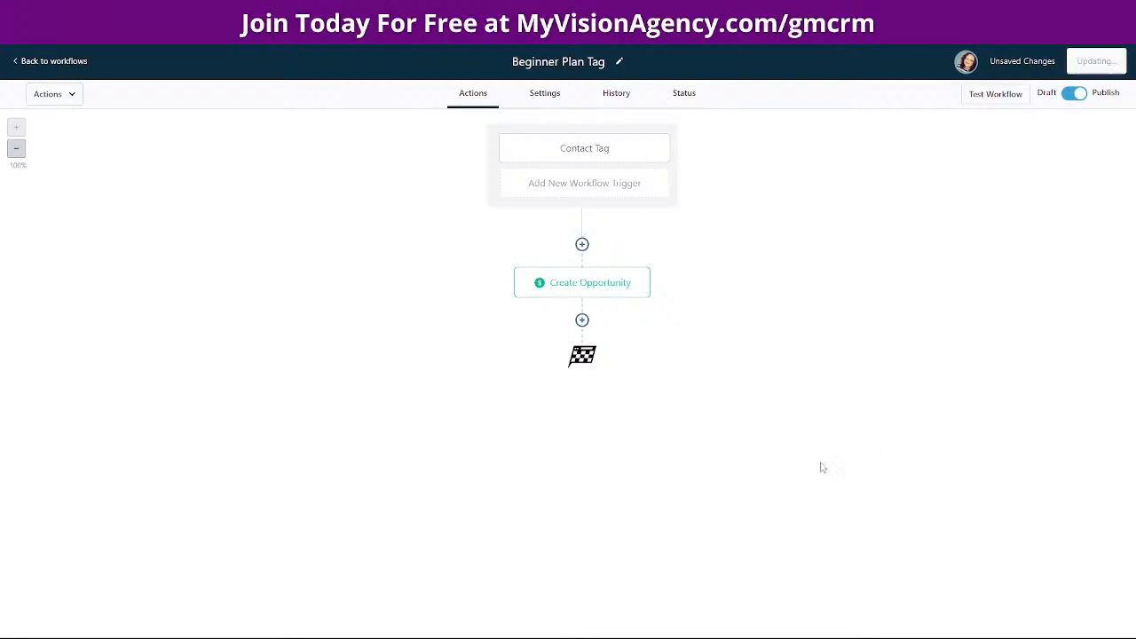
pyautogui.click(77, 62)
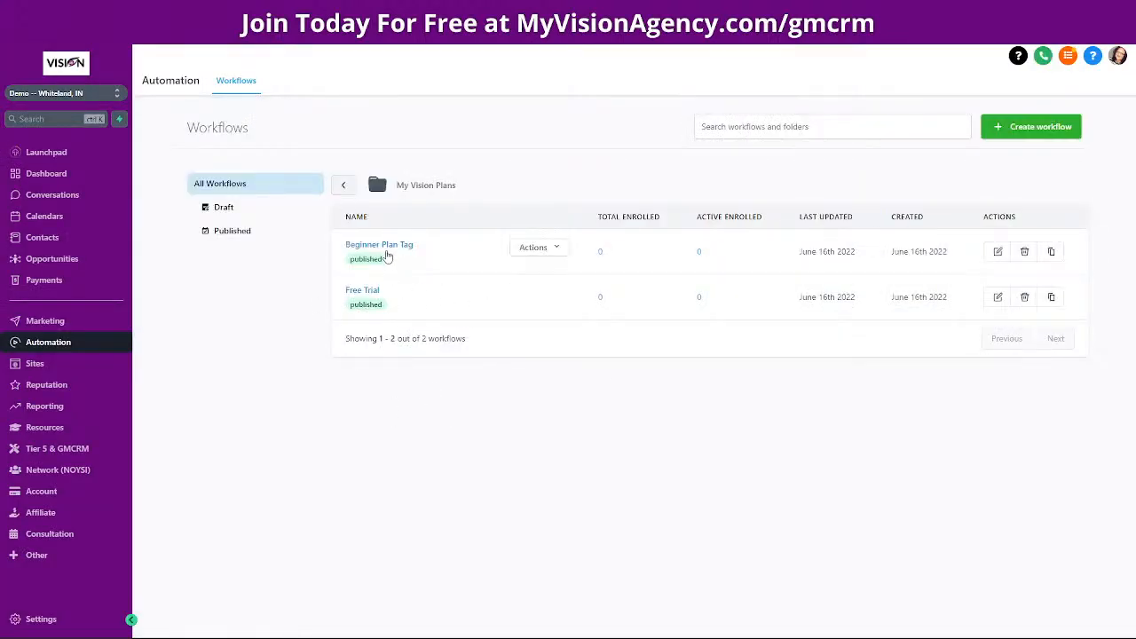
# Create a new workflow from scratch in the My Vision Plans folder and name it Business Pan Tag.
pyautogui.click(1030, 126)
pyautogui.click(527, 359)
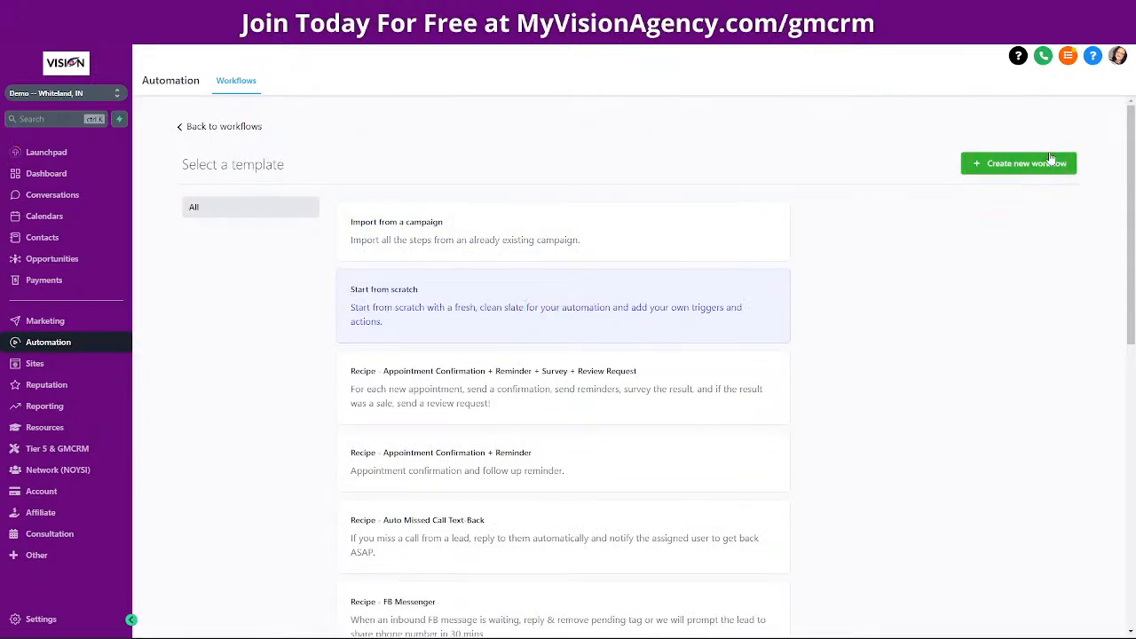
pyautogui.click(1028, 165)
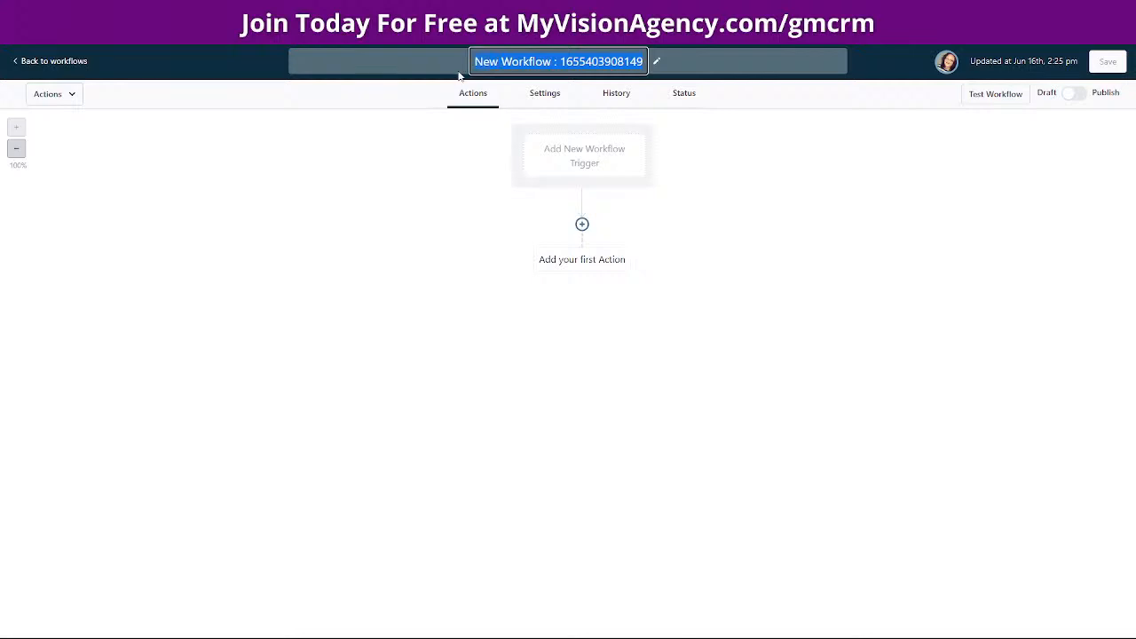
pyautogui.write('Business ')
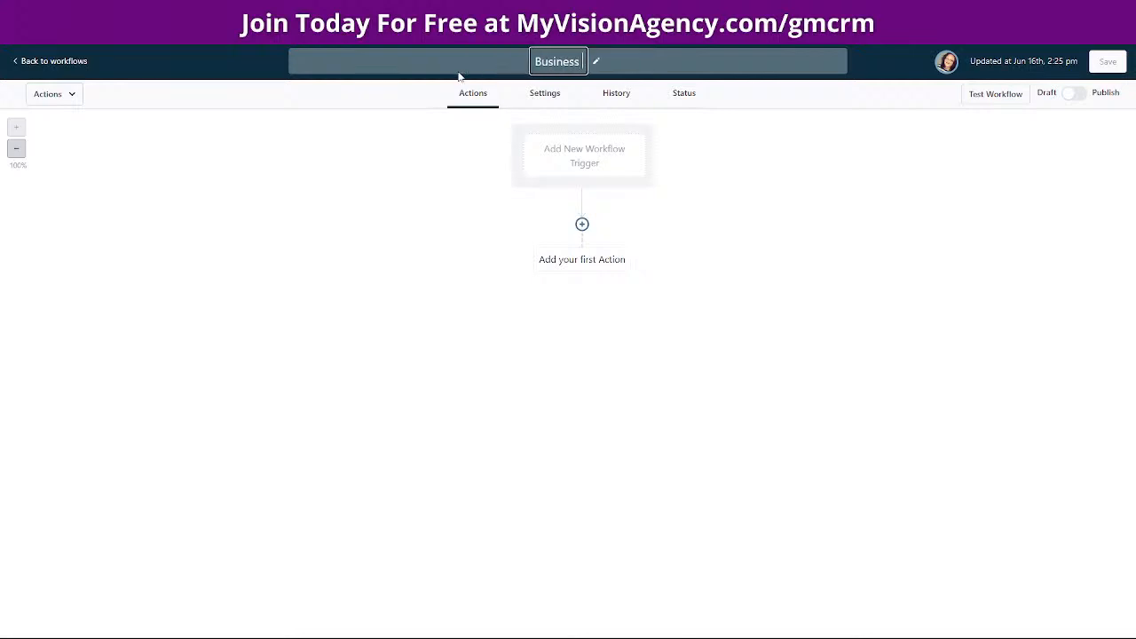
pyautogui.write('Pan Ta')
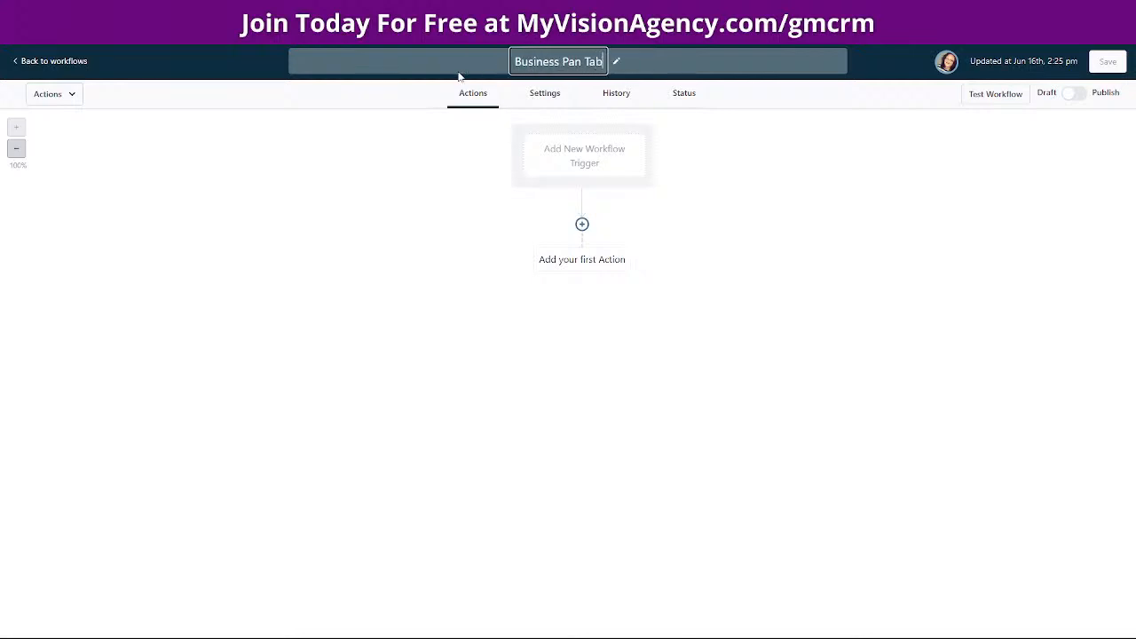
pyautogui.write('g')
pyautogui.press('Return')
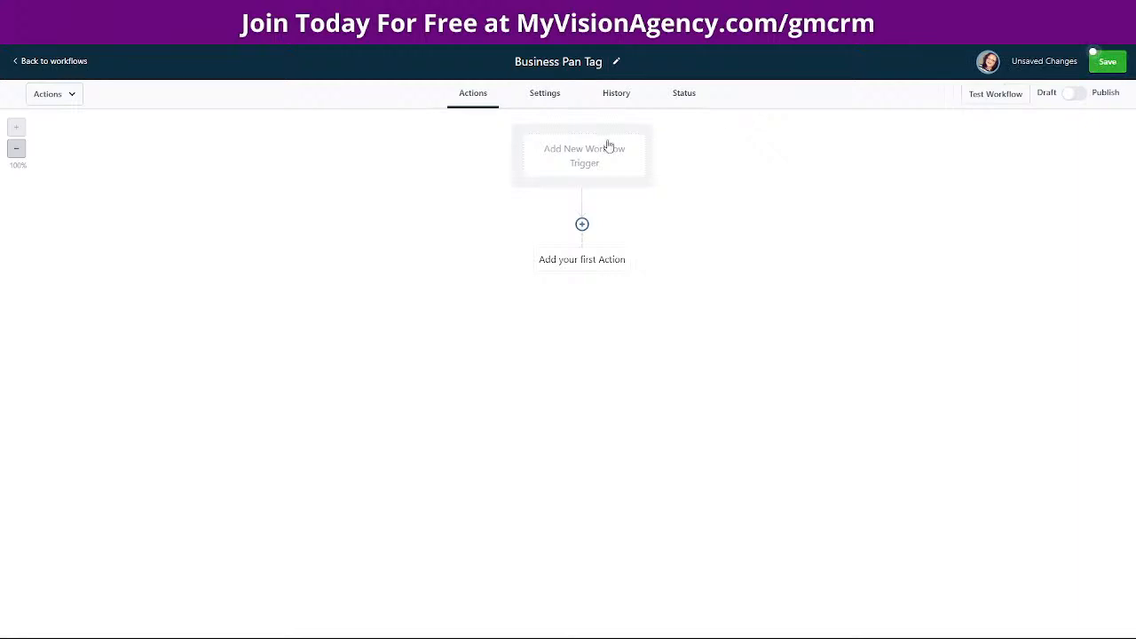
# Add a Contact Tag trigger filtered to Tag Added with the business plan tag, and save the trigger.
pyautogui.click(610, 145)
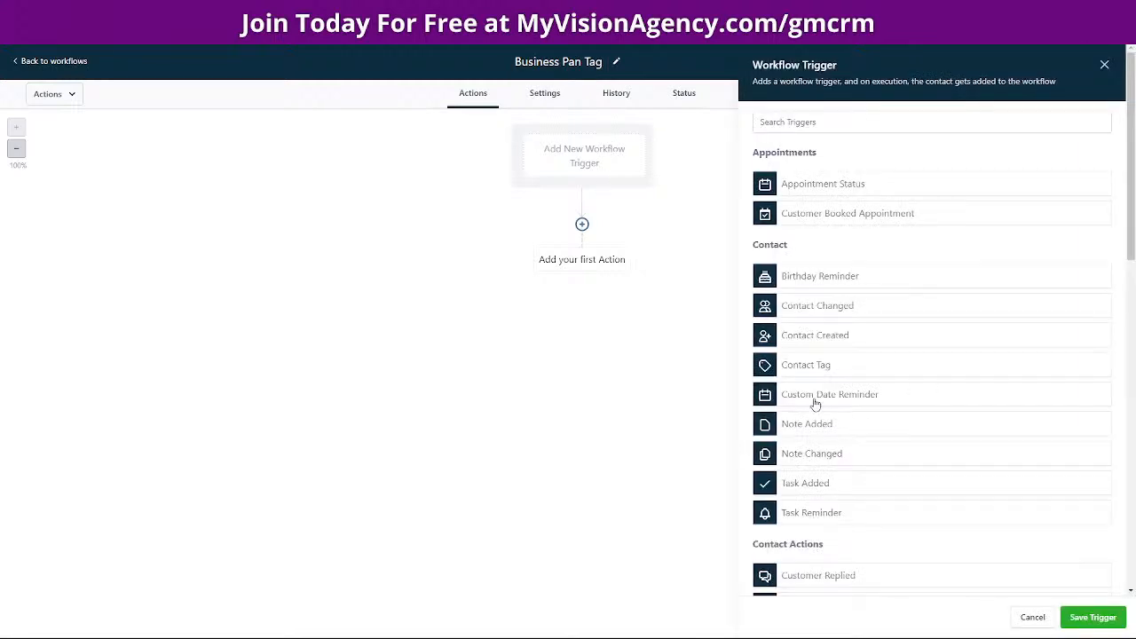
pyautogui.click(814, 367)
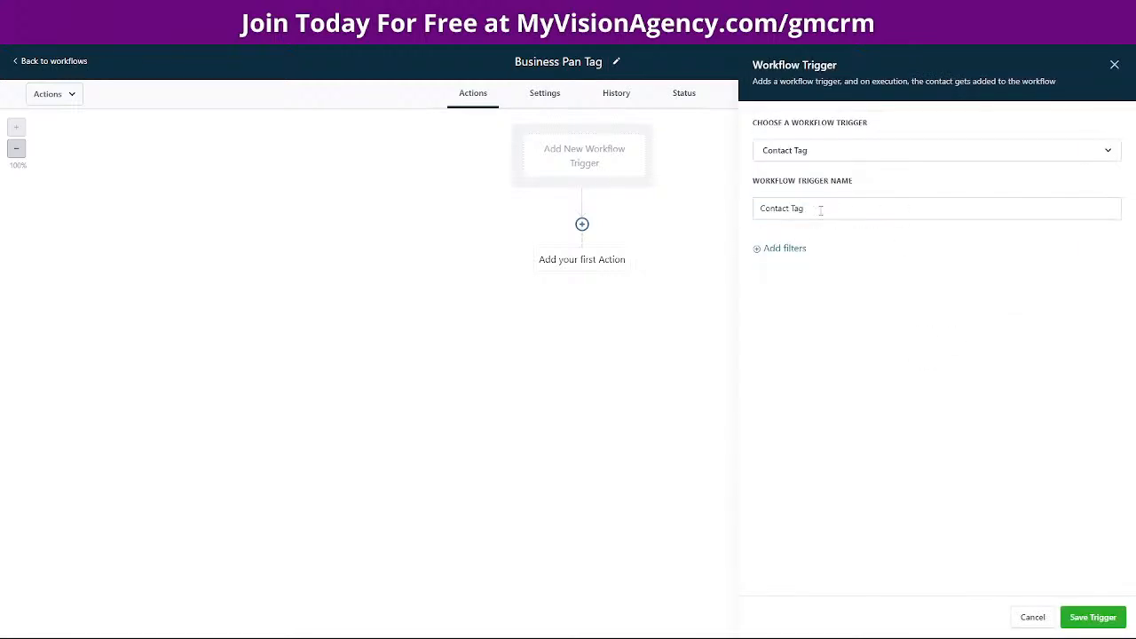
pyautogui.click(790, 248)
pyautogui.click(798, 269)
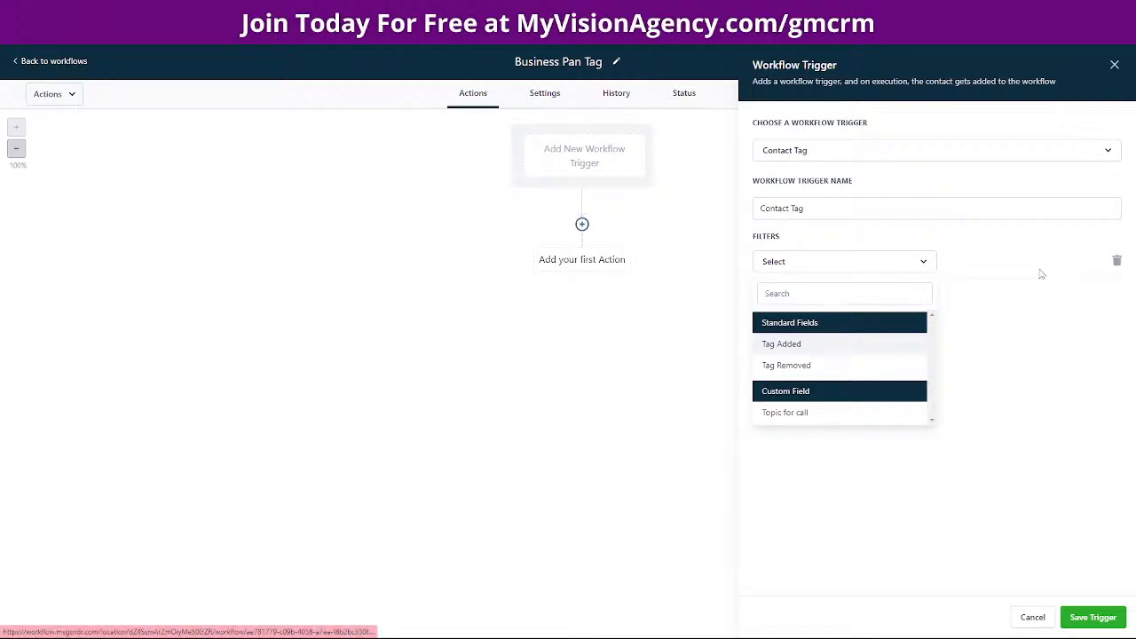
pyautogui.click(793, 345)
pyautogui.click(1014, 262)
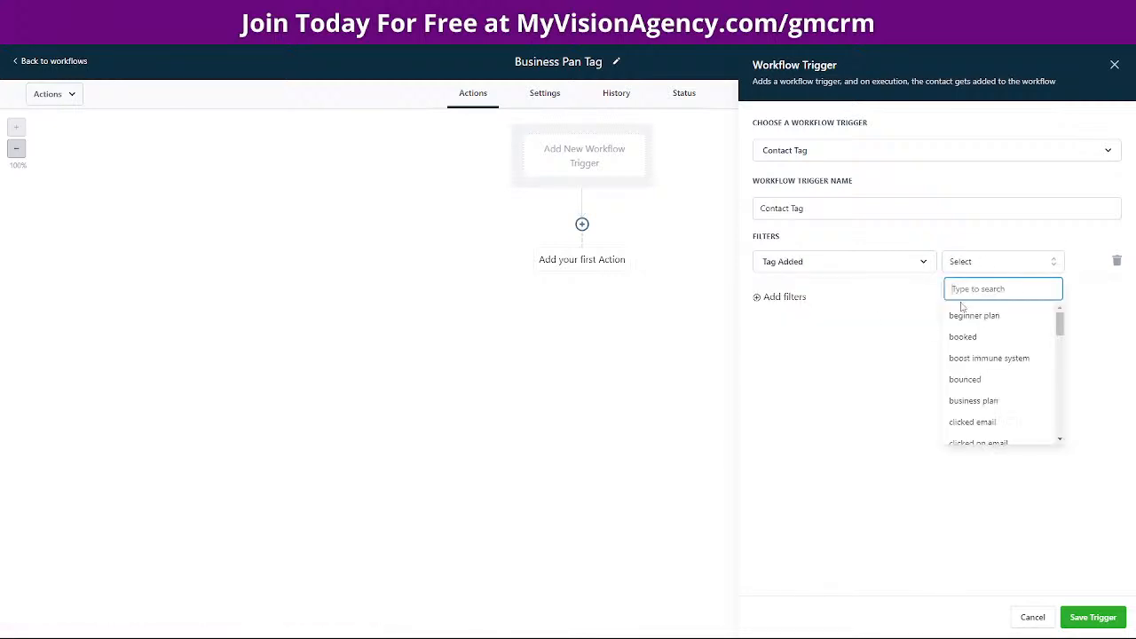
pyautogui.click(984, 323)
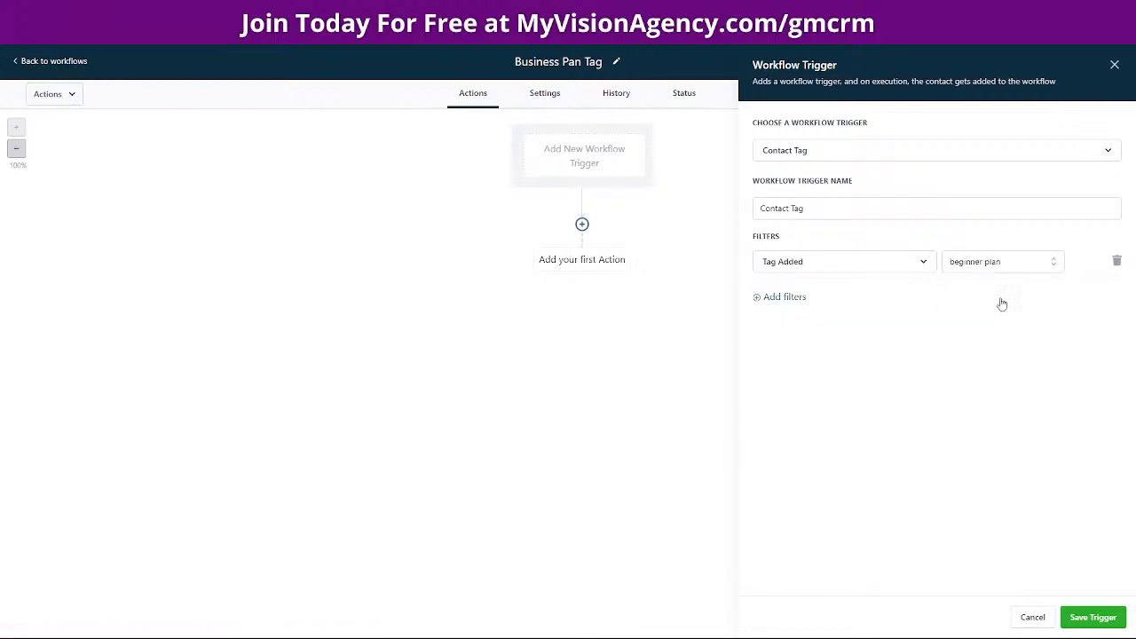
pyautogui.click(971, 263)
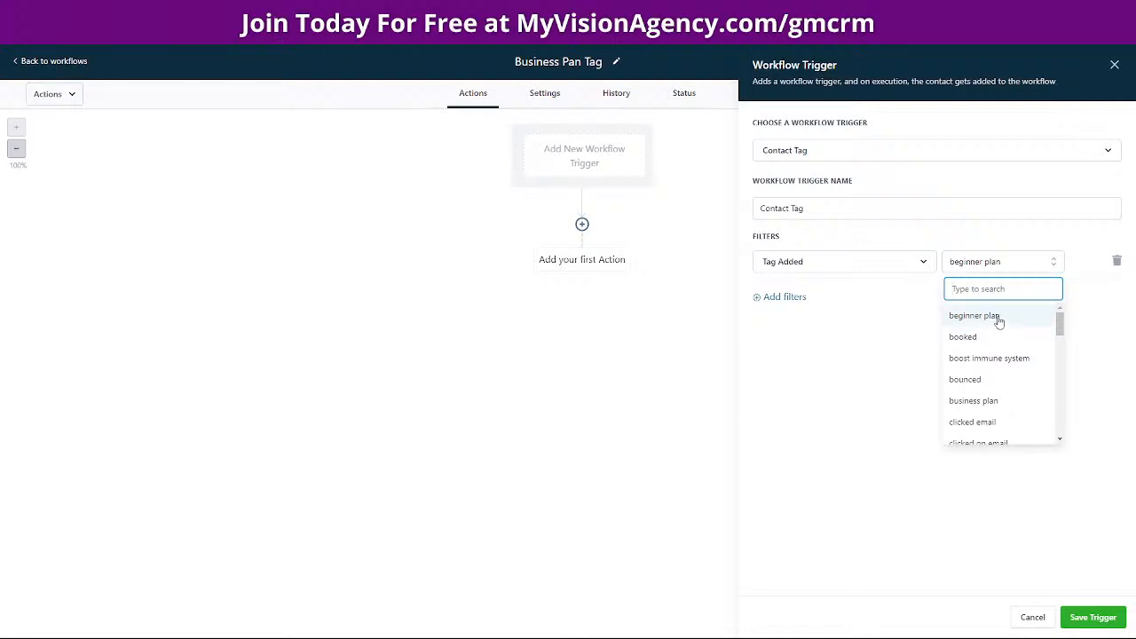
pyautogui.click(977, 400)
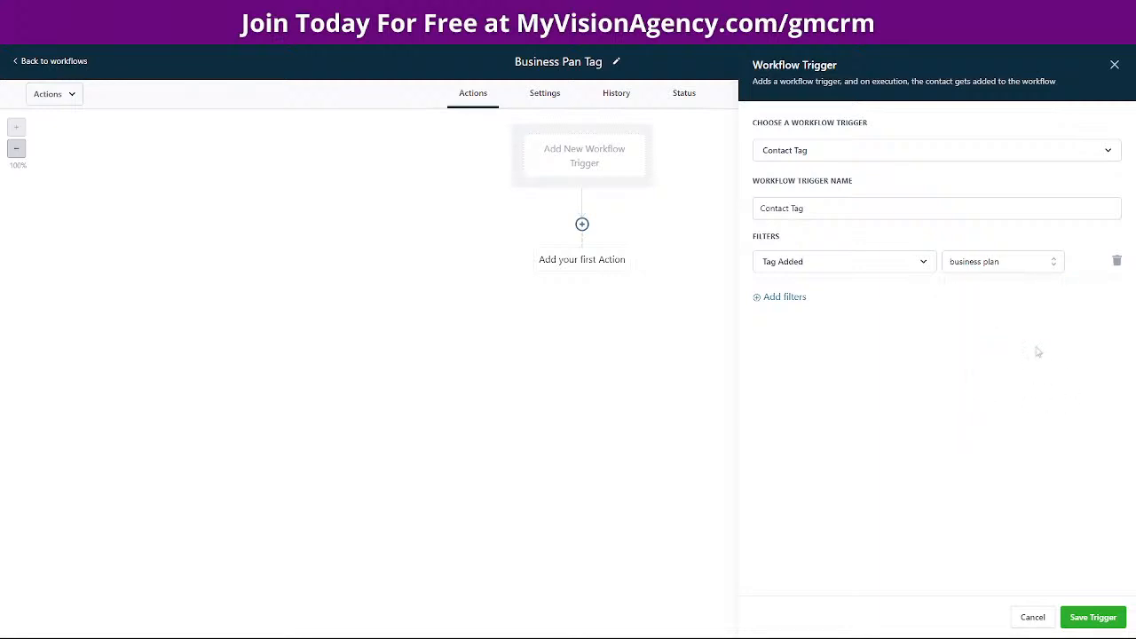
pyautogui.click(1093, 617)
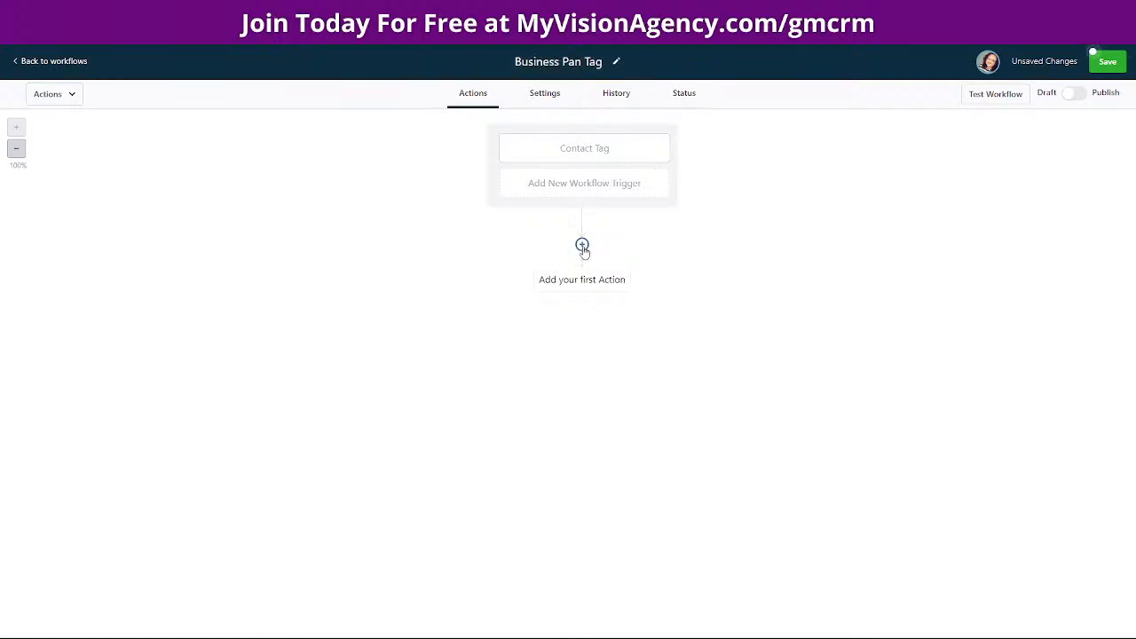
# Add a Remove Contact Tag action for the beginner plan and free trial tags, and save it.
pyautogui.click(582, 245)
pyautogui.scroll(-3, 933, 462)
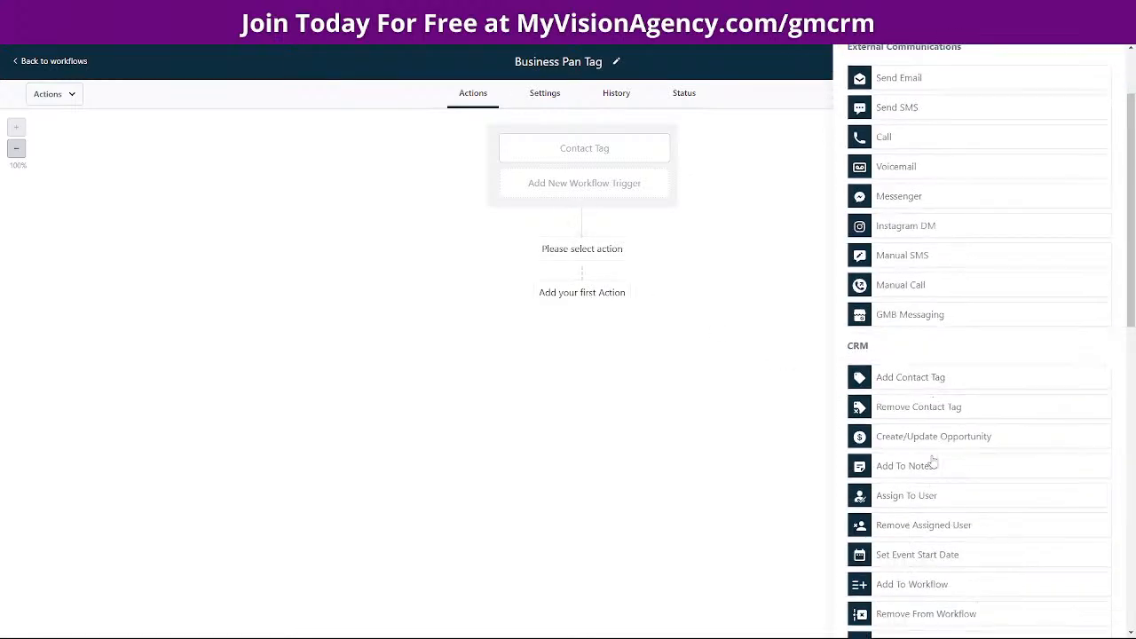
pyautogui.click(931, 333)
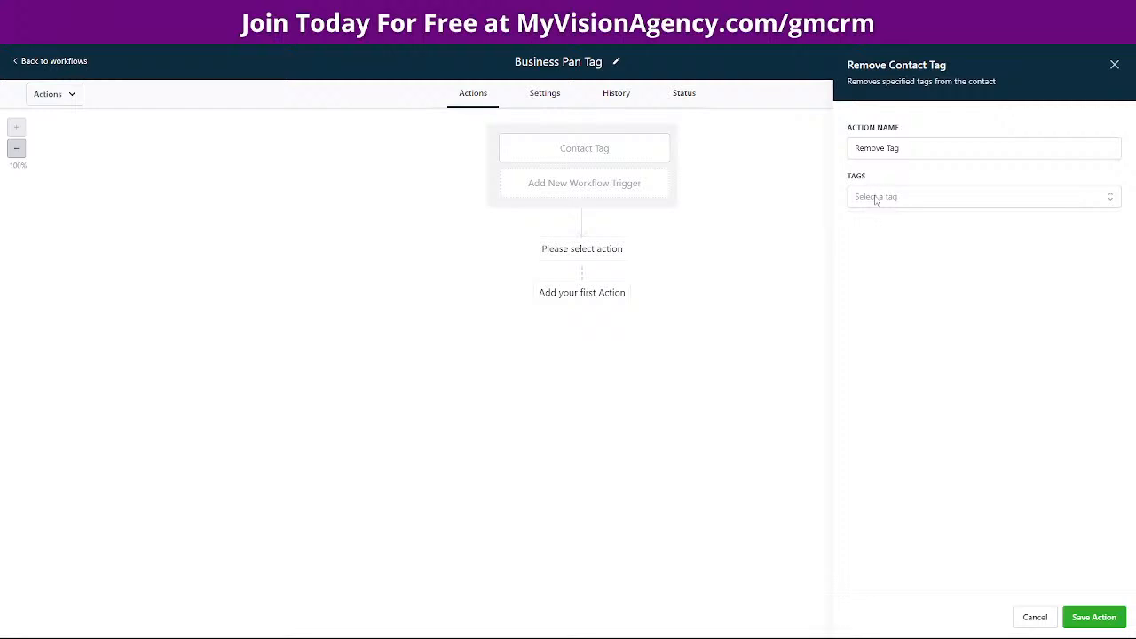
pyautogui.click(875, 199)
pyautogui.click(894, 273)
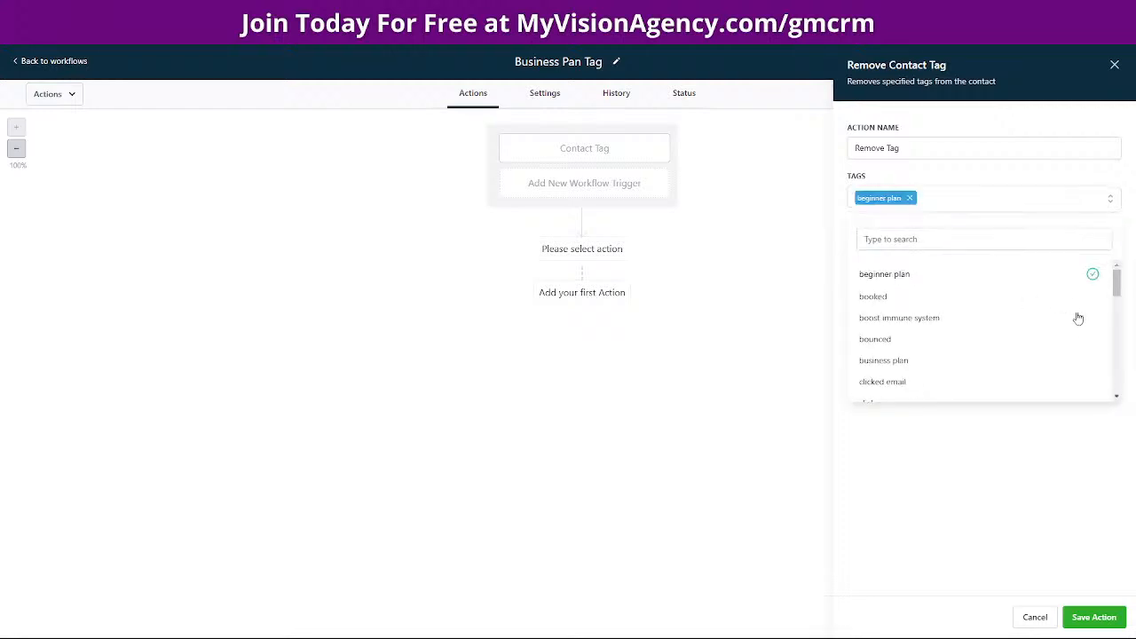
pyautogui.scroll(-4, 931, 299)
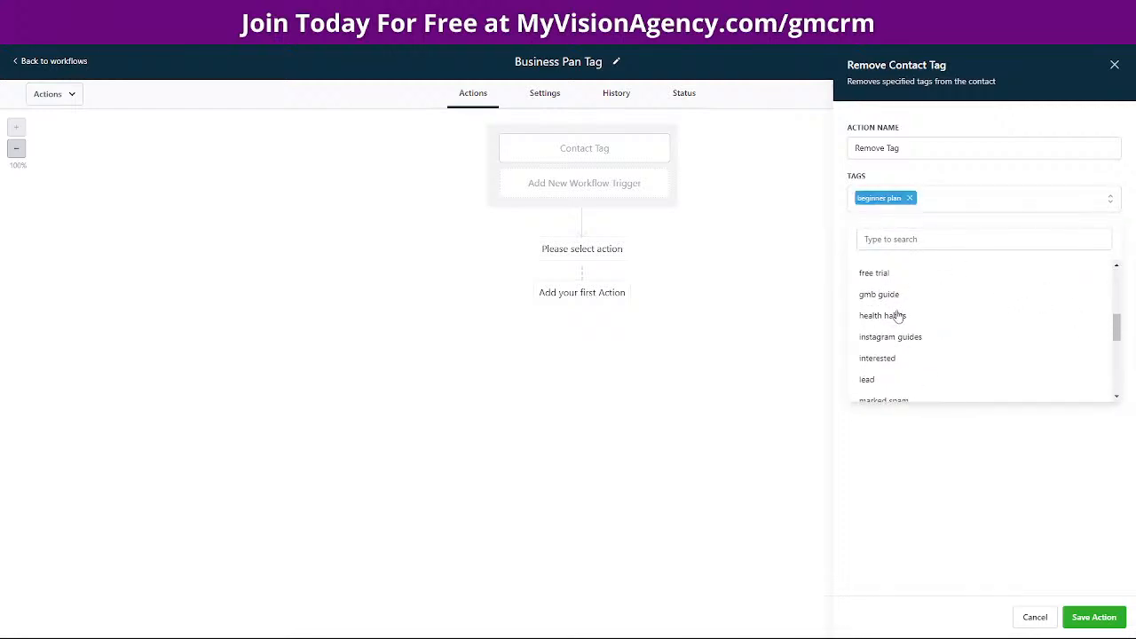
pyautogui.click(877, 274)
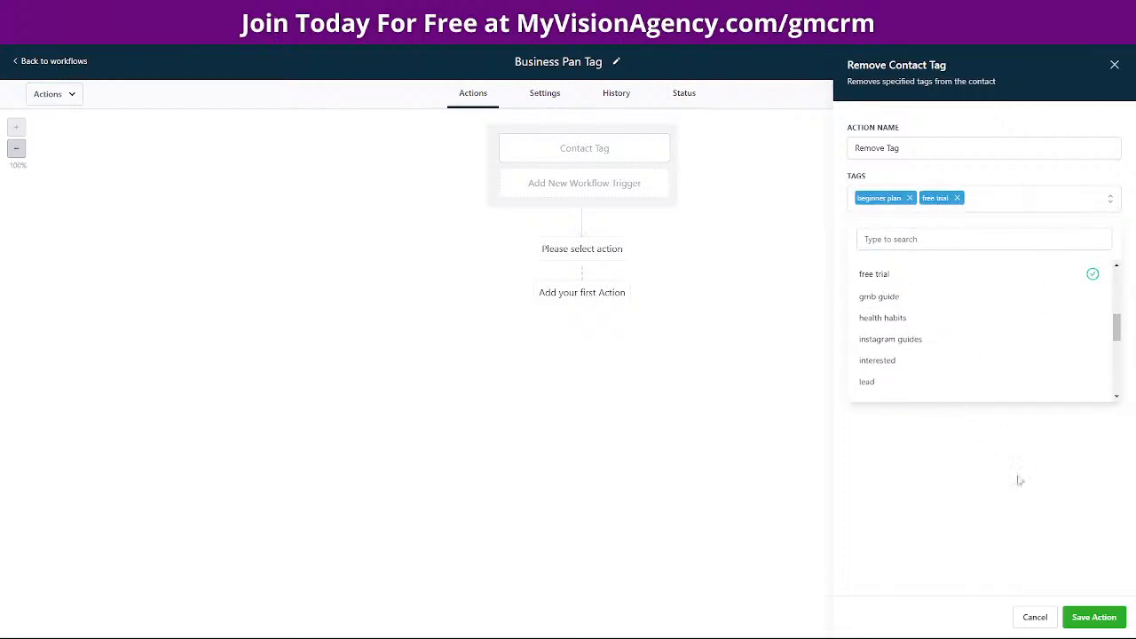
pyautogui.click(1093, 618)
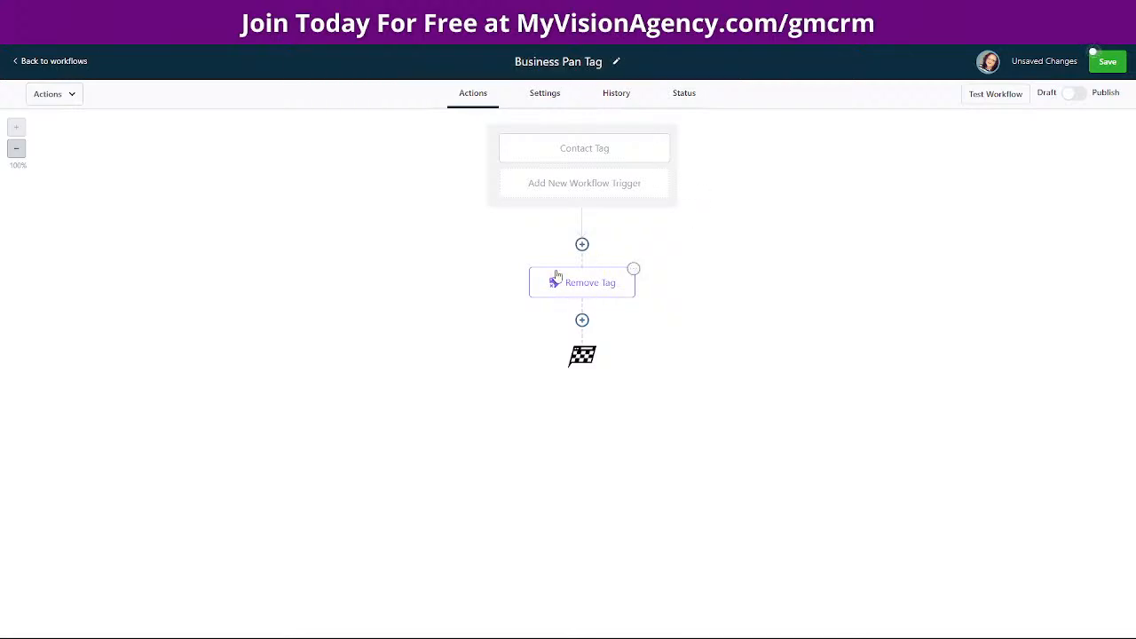
# Review the Contact Tag trigger, and add the professional plan tag to the Remove Tag action and save it.
pyautogui.click(594, 151)
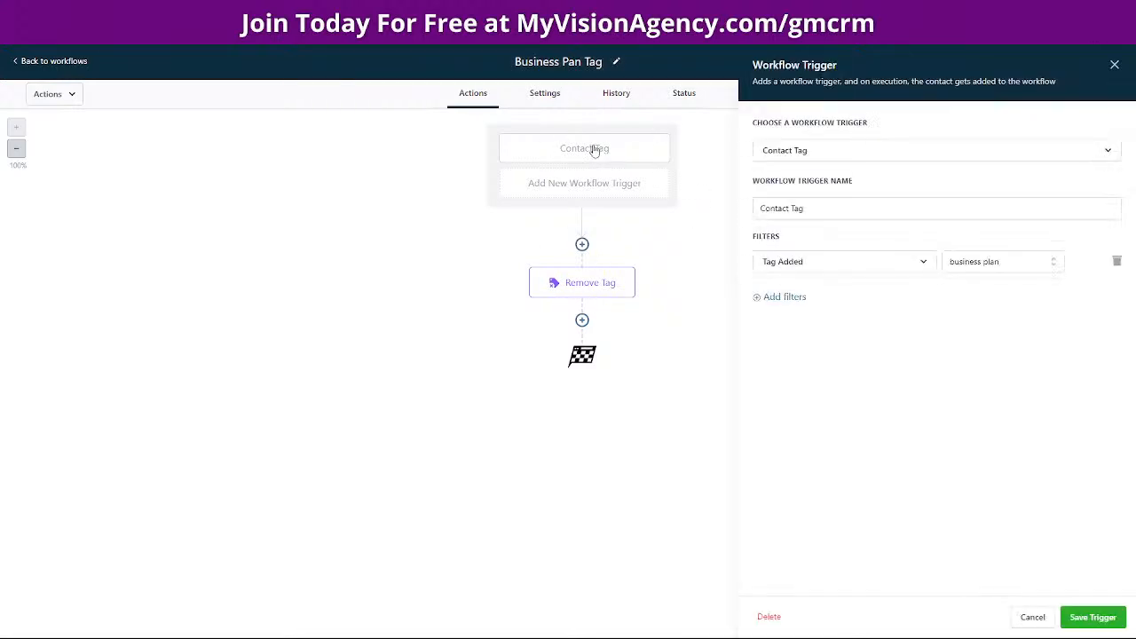
pyautogui.click(597, 292)
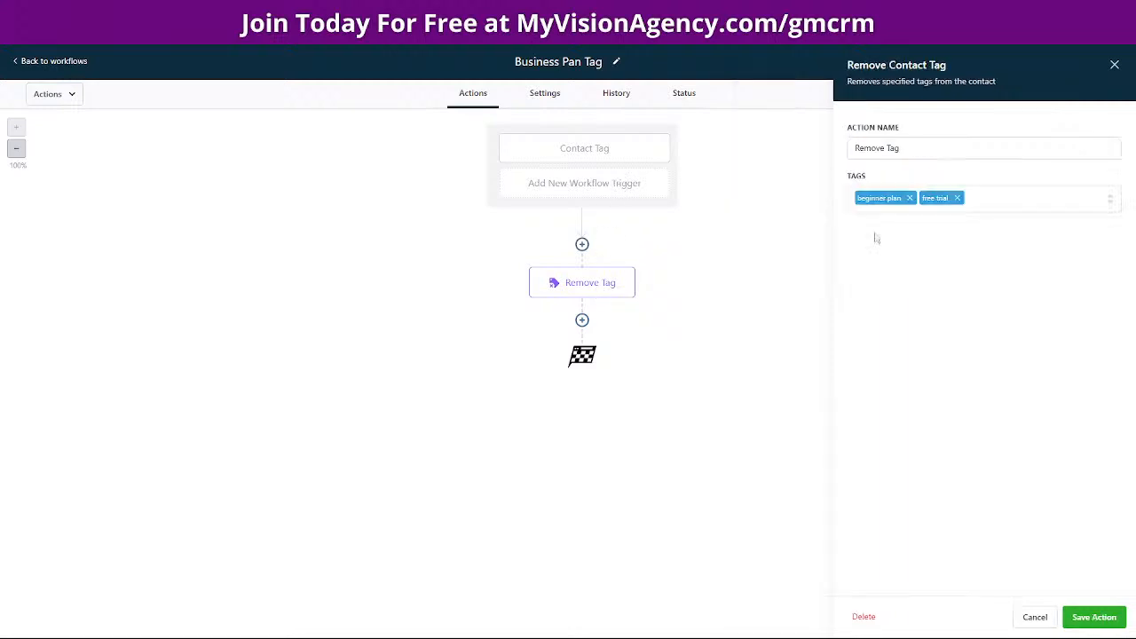
pyautogui.click(992, 204)
pyautogui.write('pro')
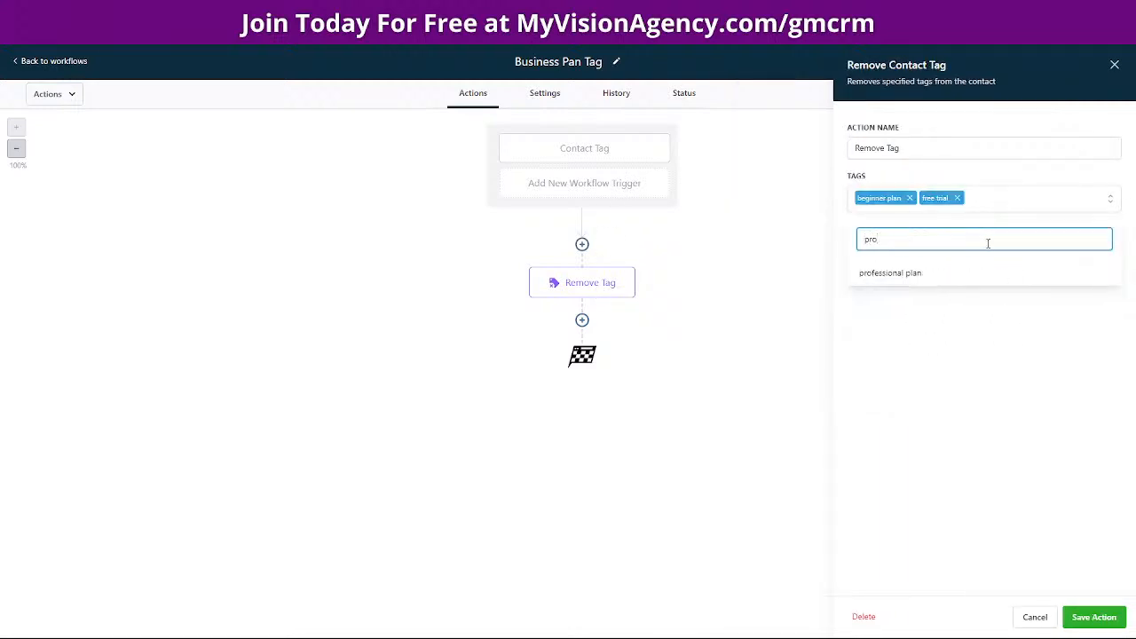
pyautogui.click(915, 278)
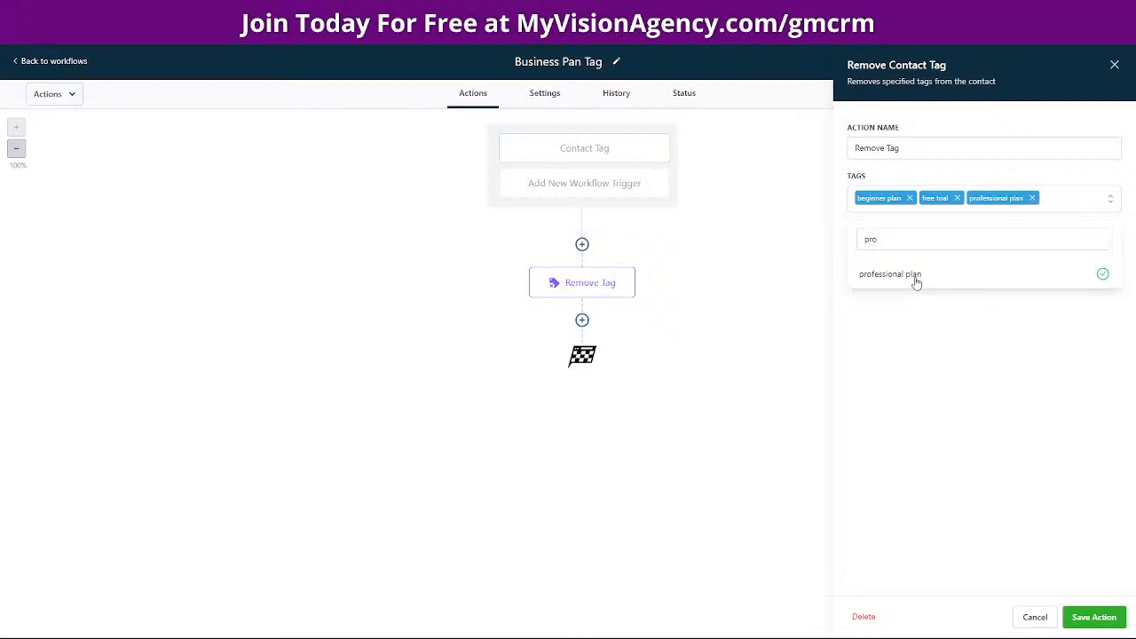
pyautogui.click(945, 377)
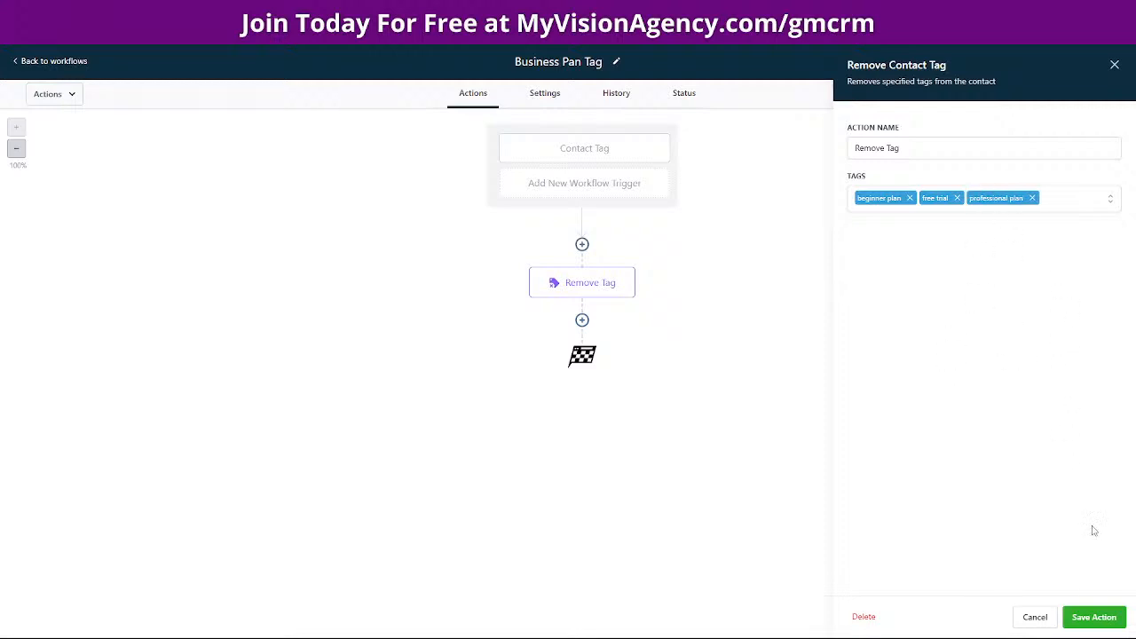
pyautogui.click(1095, 617)
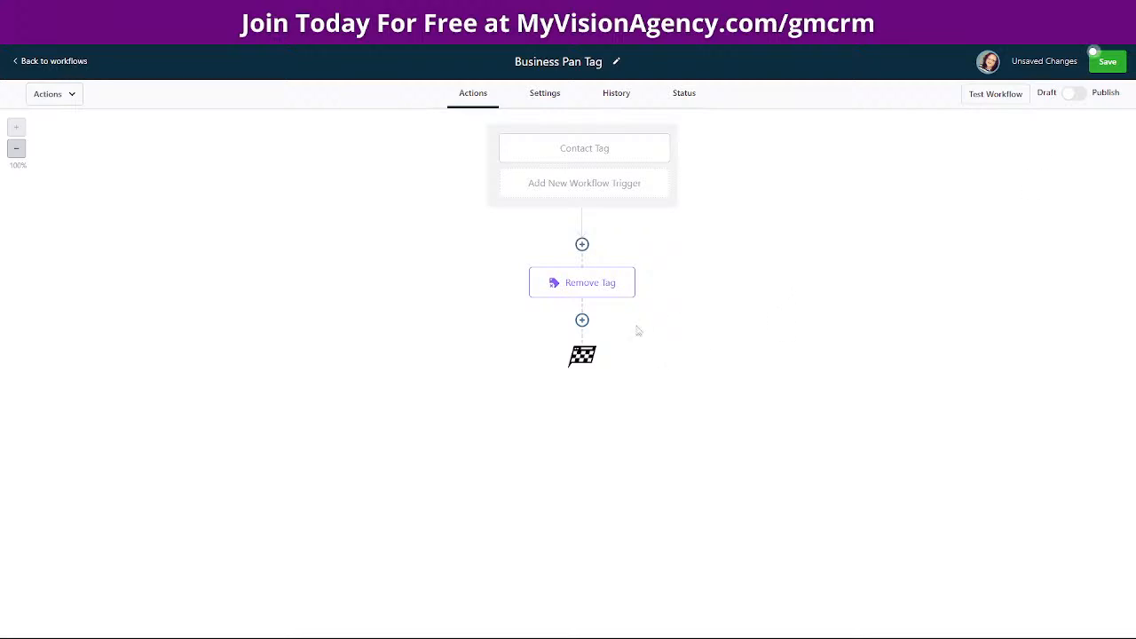
# Add a Create/Update Opportunity action after Remove Tag, using the My Vision Agency pipeline and the Business Plan stage.
pyautogui.click(581, 321)
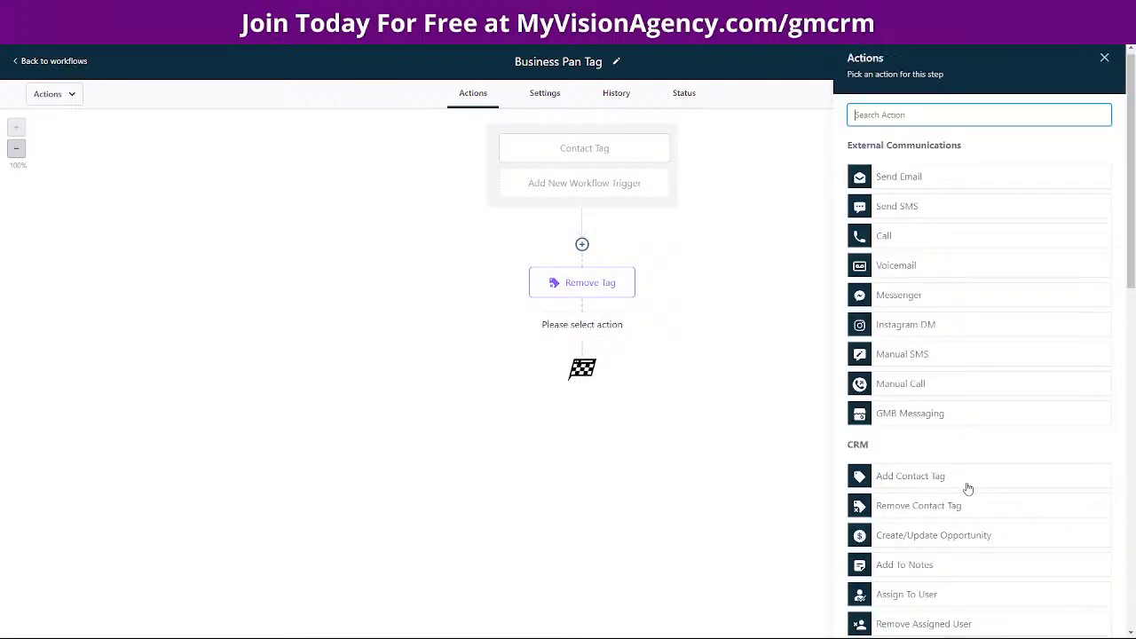
pyautogui.scroll(-3, 965, 489)
pyautogui.click(916, 311)
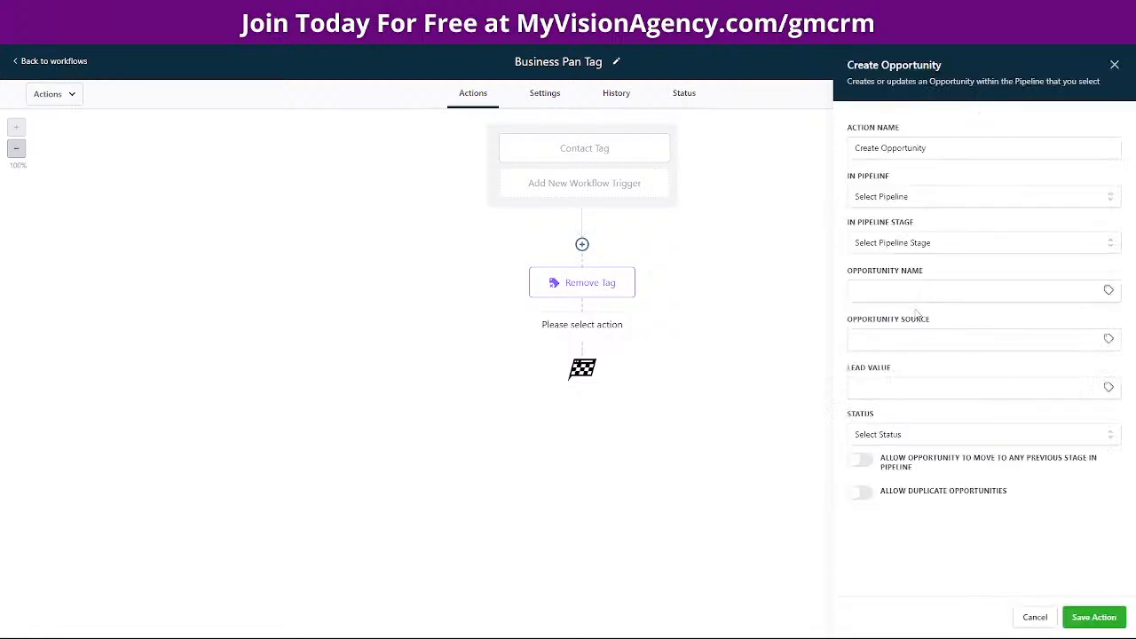
pyautogui.click(896, 197)
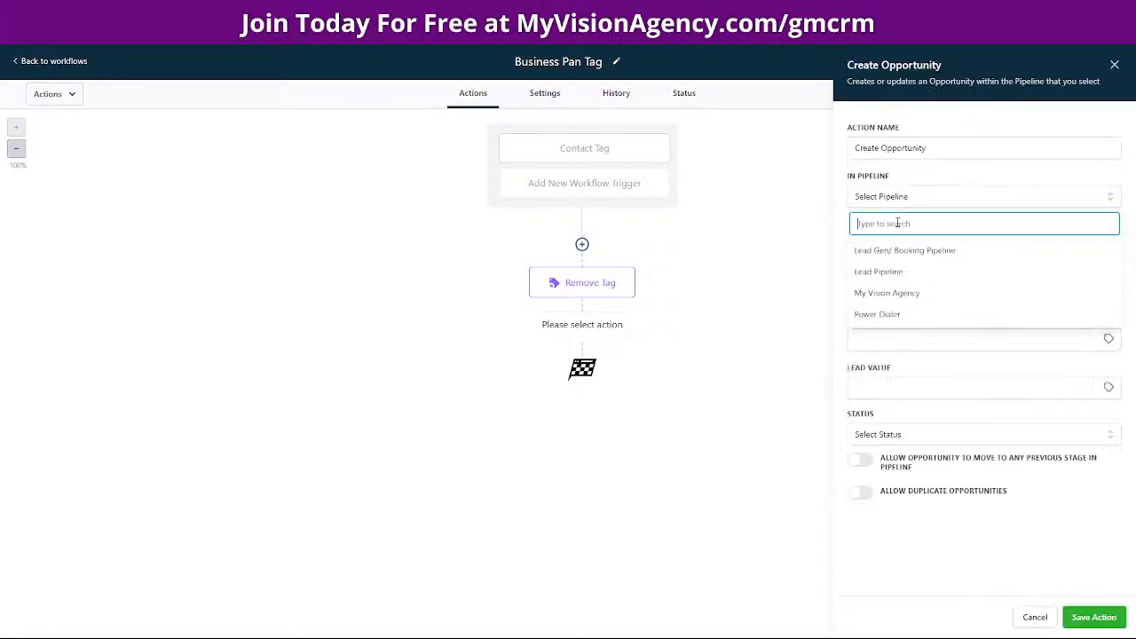
pyautogui.click(883, 292)
pyautogui.click(900, 291)
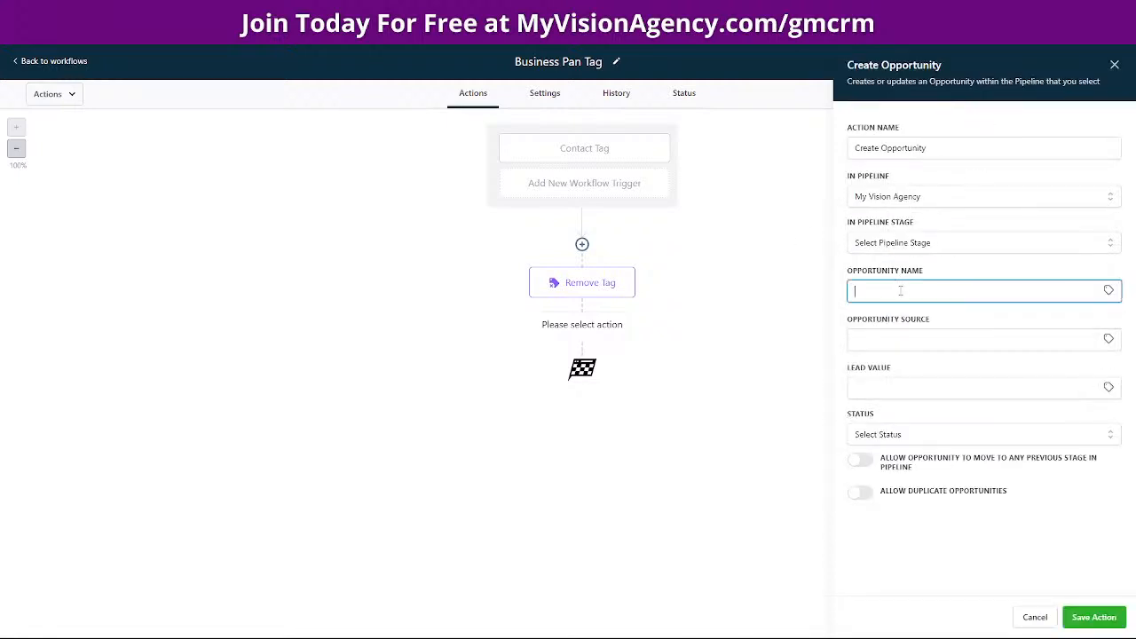
pyautogui.click(905, 241)
pyautogui.click(892, 339)
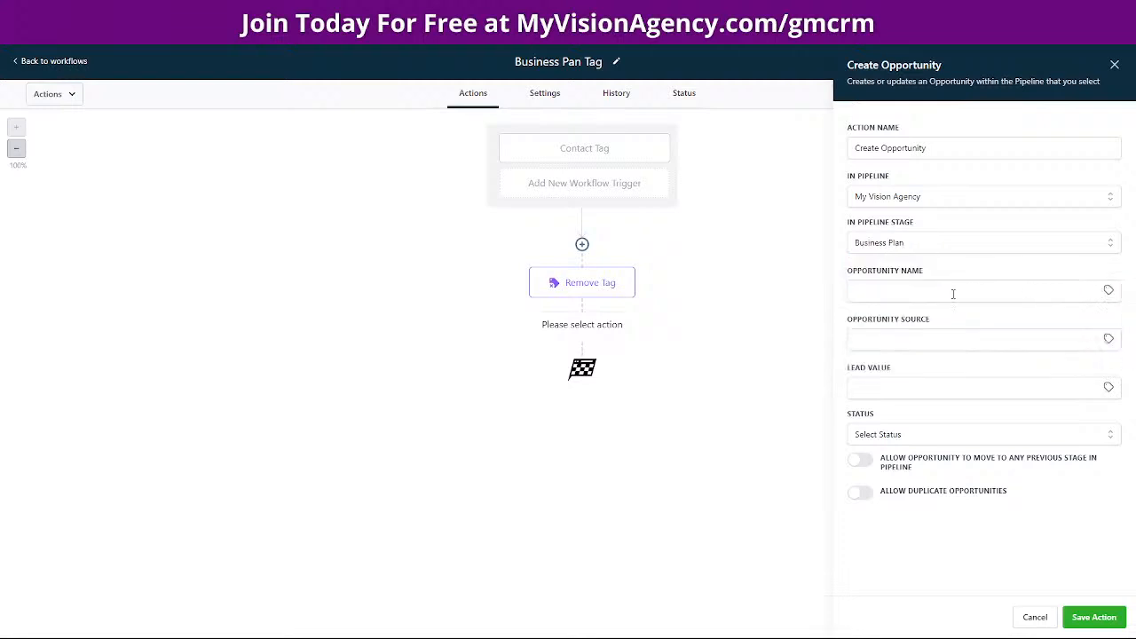
# Set the opportunity name to the contact's full name custom value, {{contact.name}}.
pyautogui.click(1109, 290)
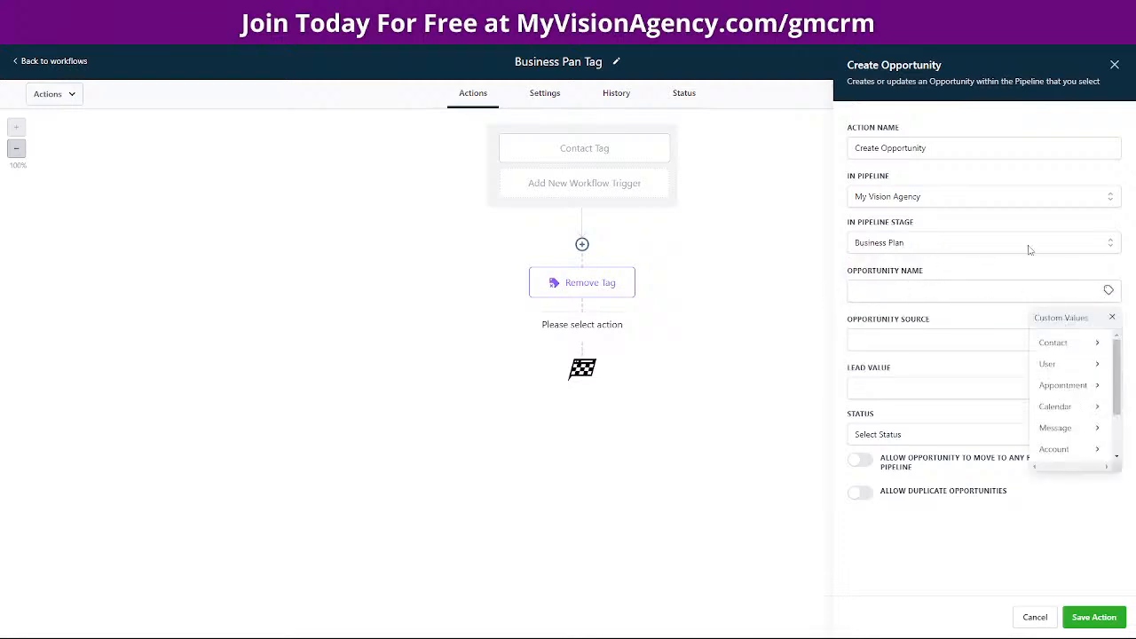
pyautogui.click(1096, 346)
pyautogui.click(1060, 343)
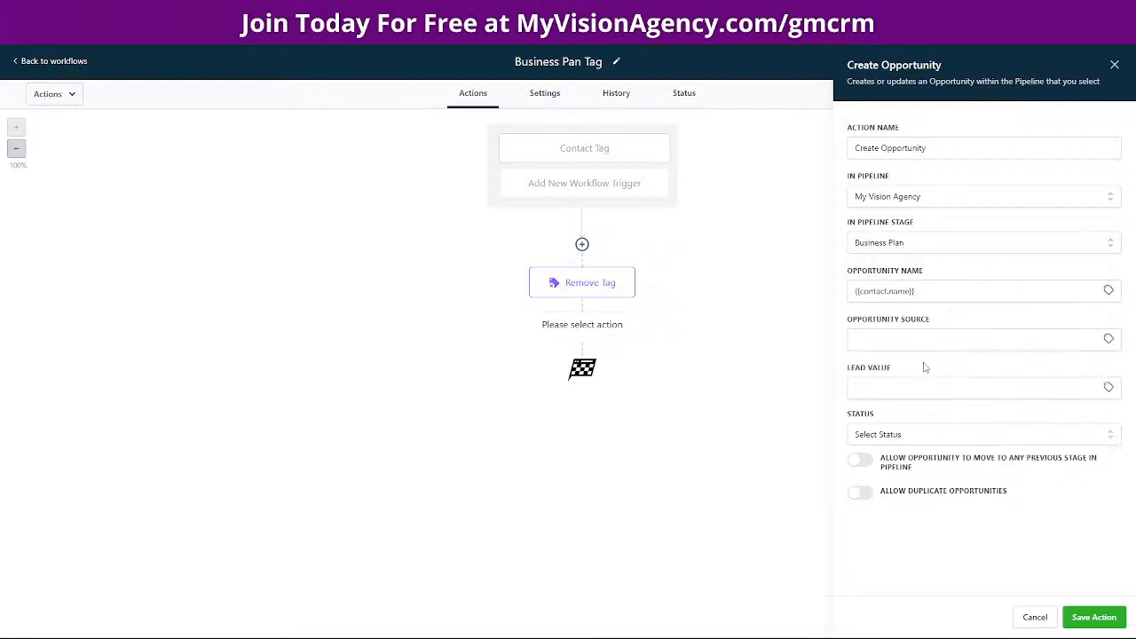
# Set the opportunity source to Business Plan, the lead value to 97 and the status to won, and save the action.
pyautogui.click(958, 340)
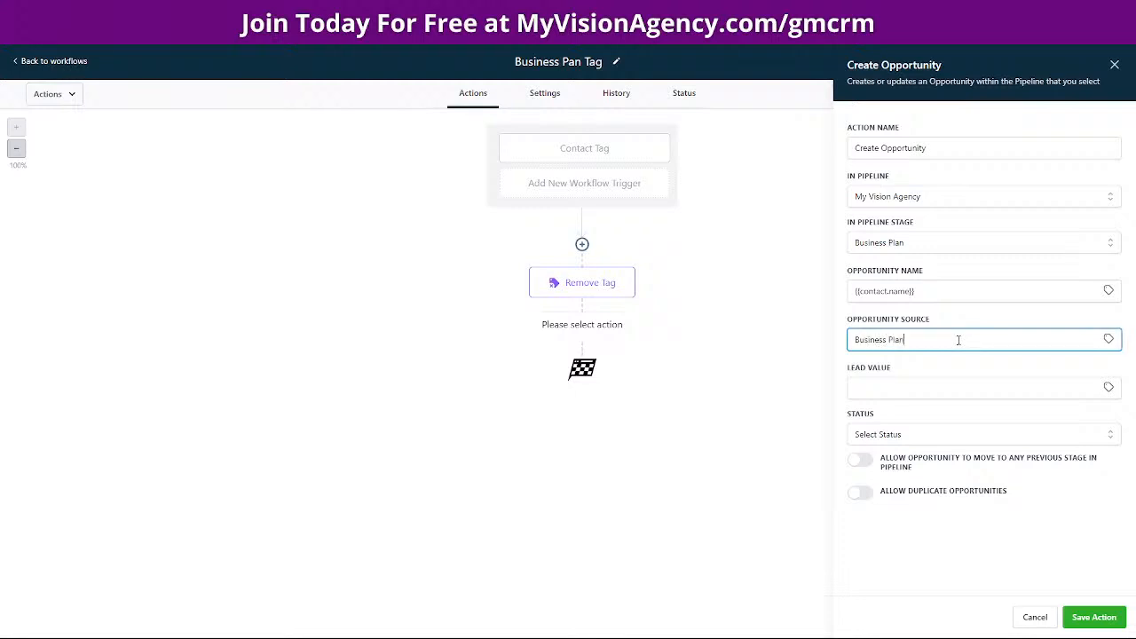
pyautogui.click(894, 386)
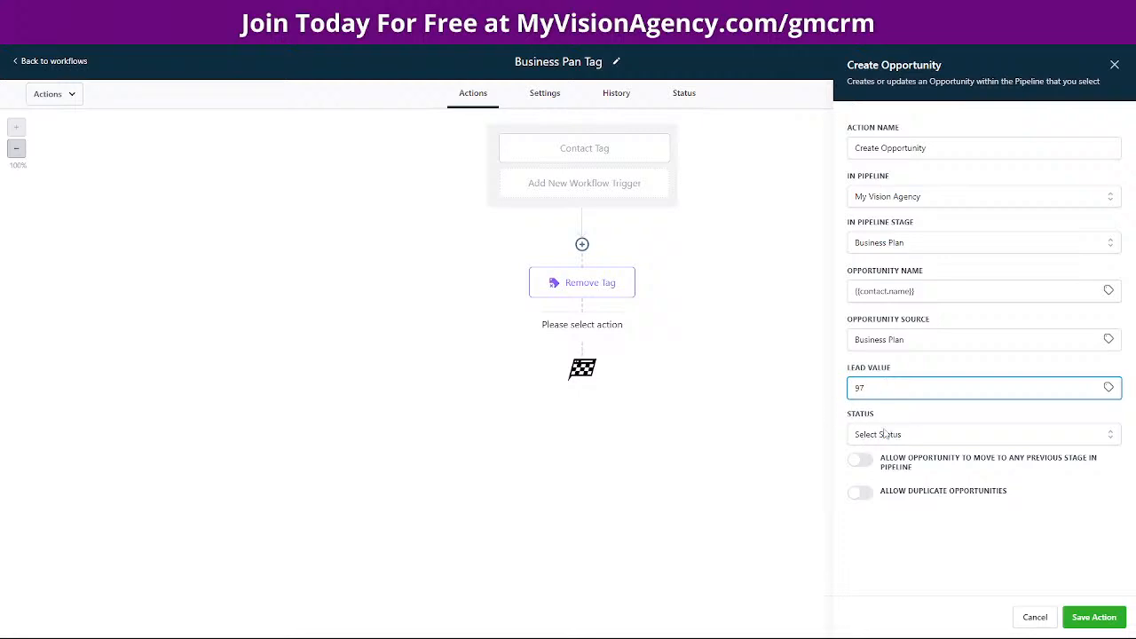
pyautogui.click(886, 434)
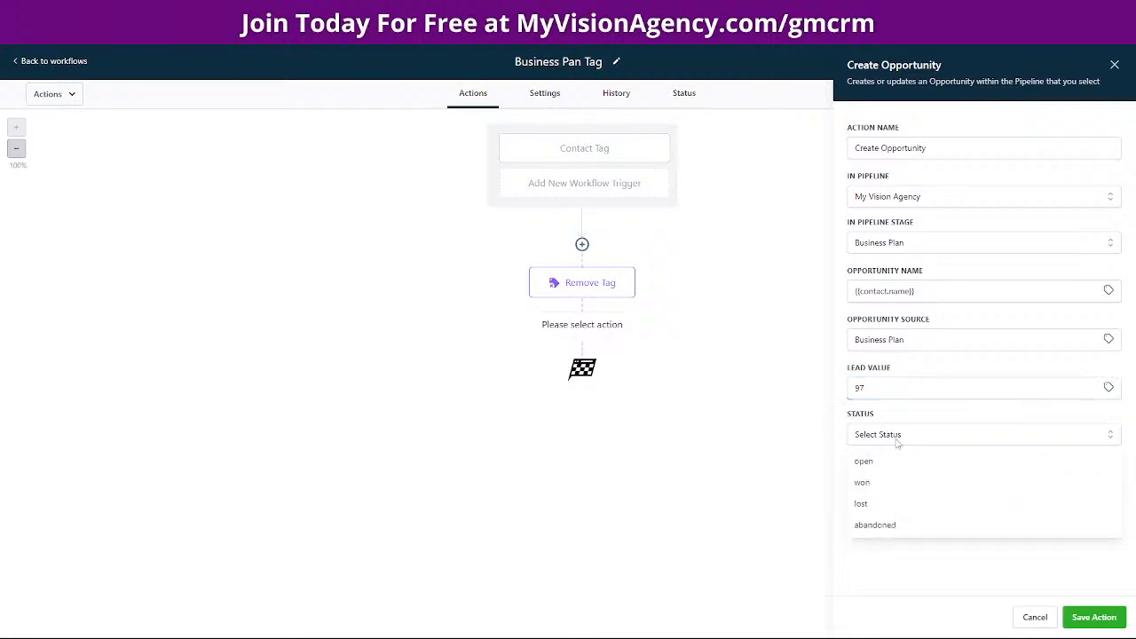
pyautogui.click(879, 483)
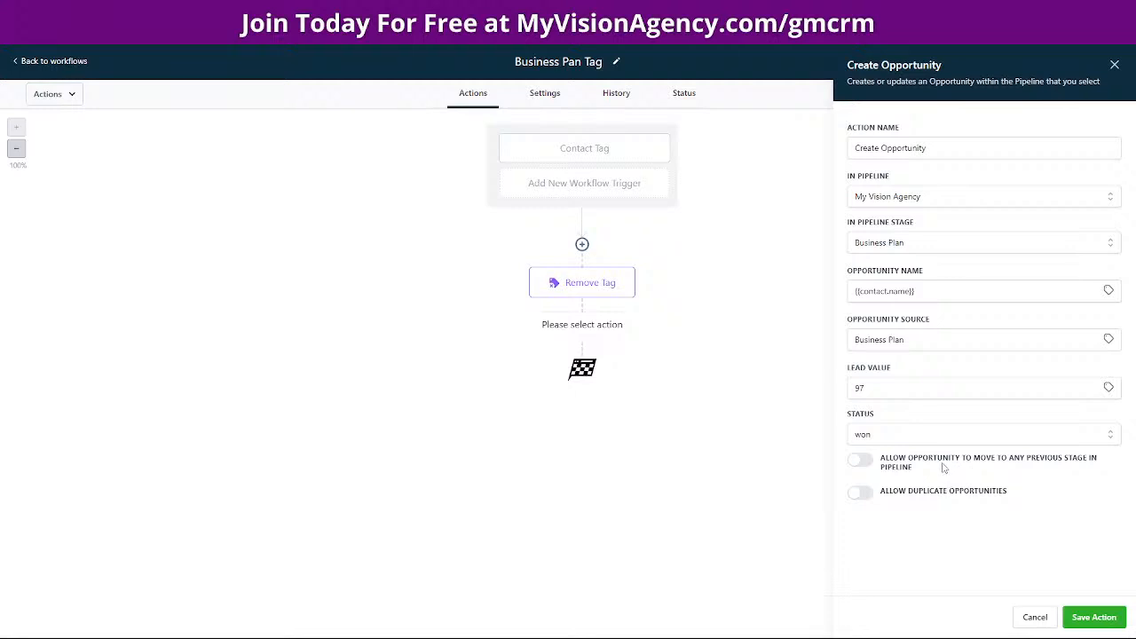
pyautogui.click(1094, 617)
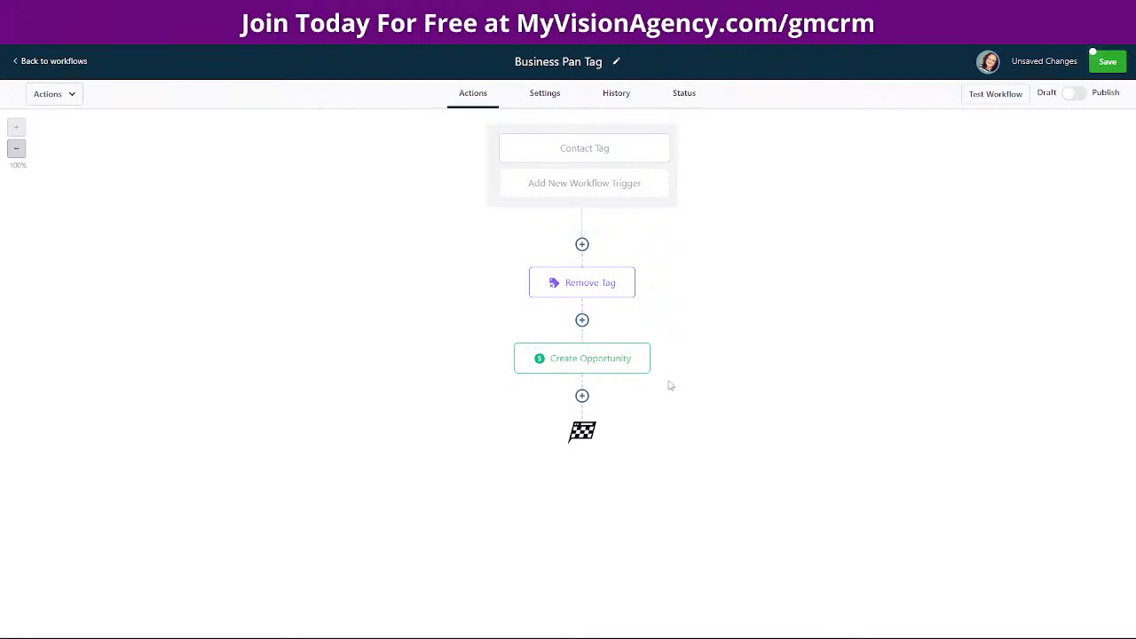
# Publish and save the Business Pan Tag workflow, and return to the workflows list.
pyautogui.click(1074, 93)
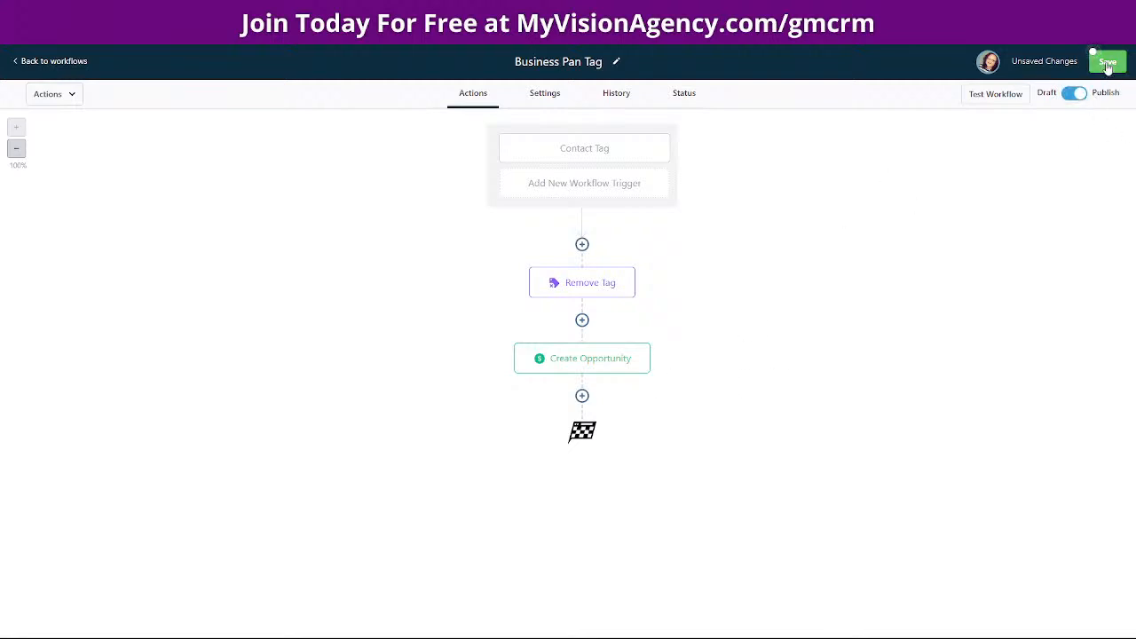
pyautogui.click(1107, 61)
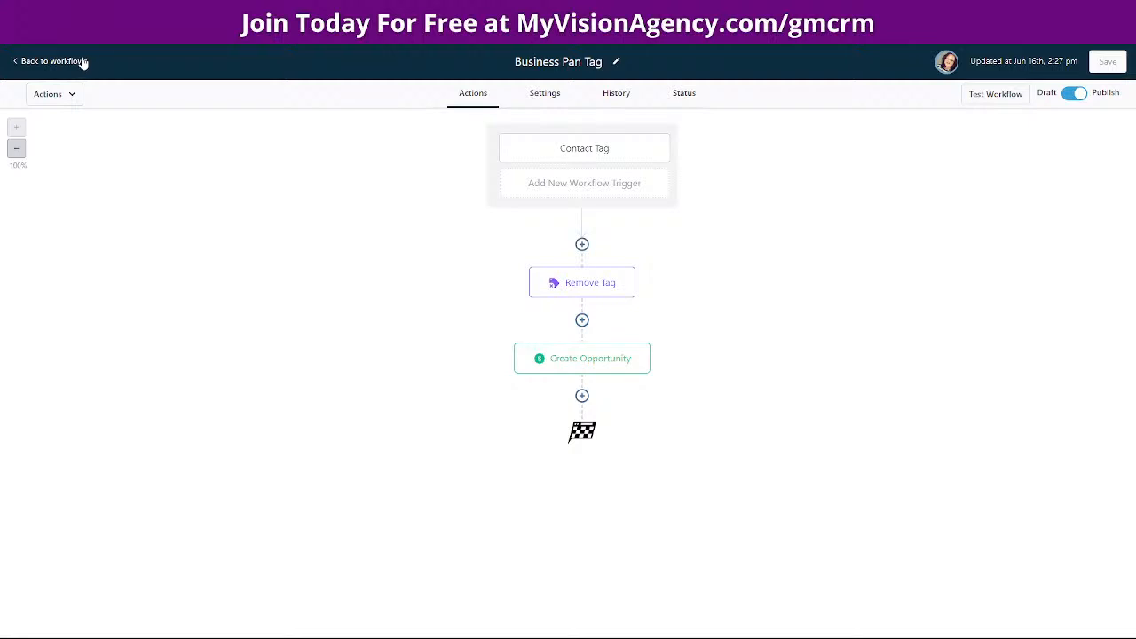
pyautogui.click(83, 62)
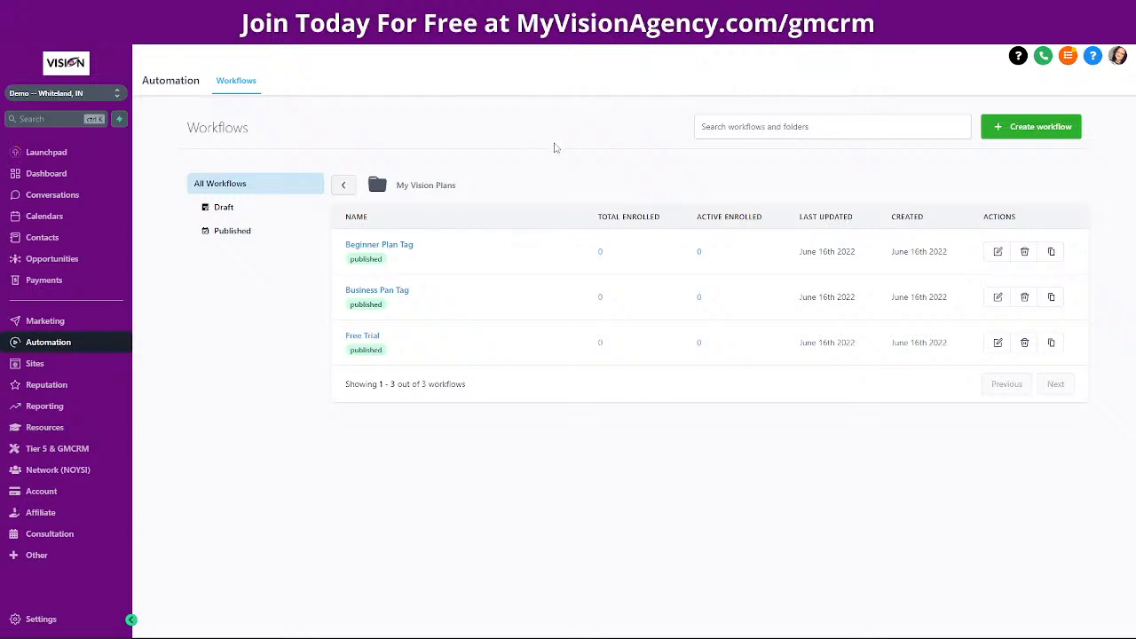
# Create a new workflow without a template and name it Professional Plan.
pyautogui.click(1027, 130)
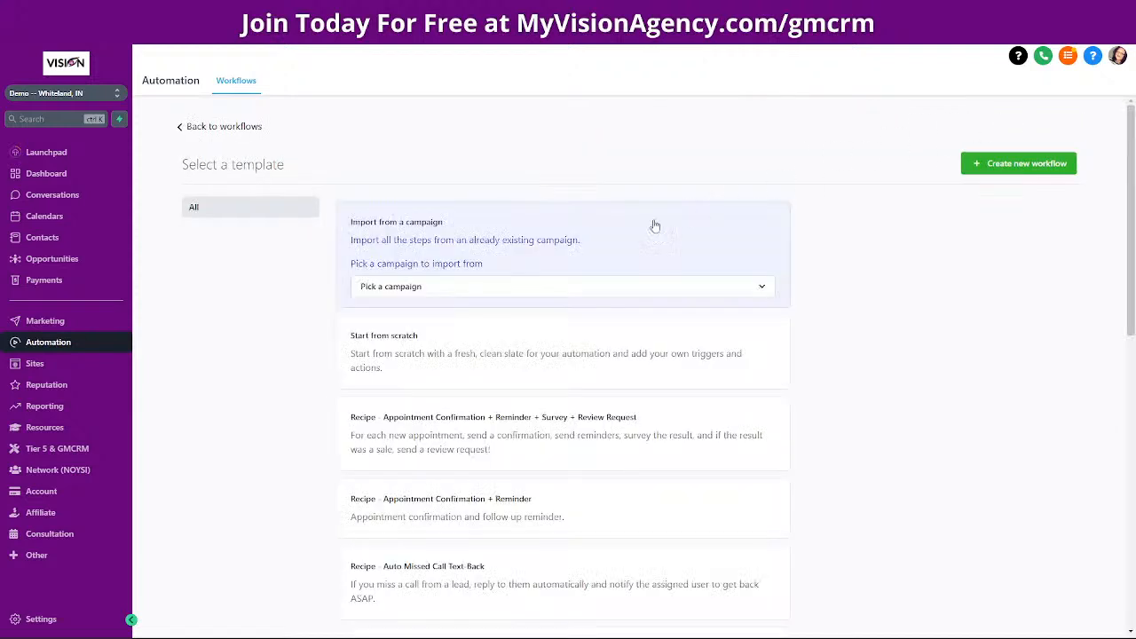
pyautogui.click(1019, 172)
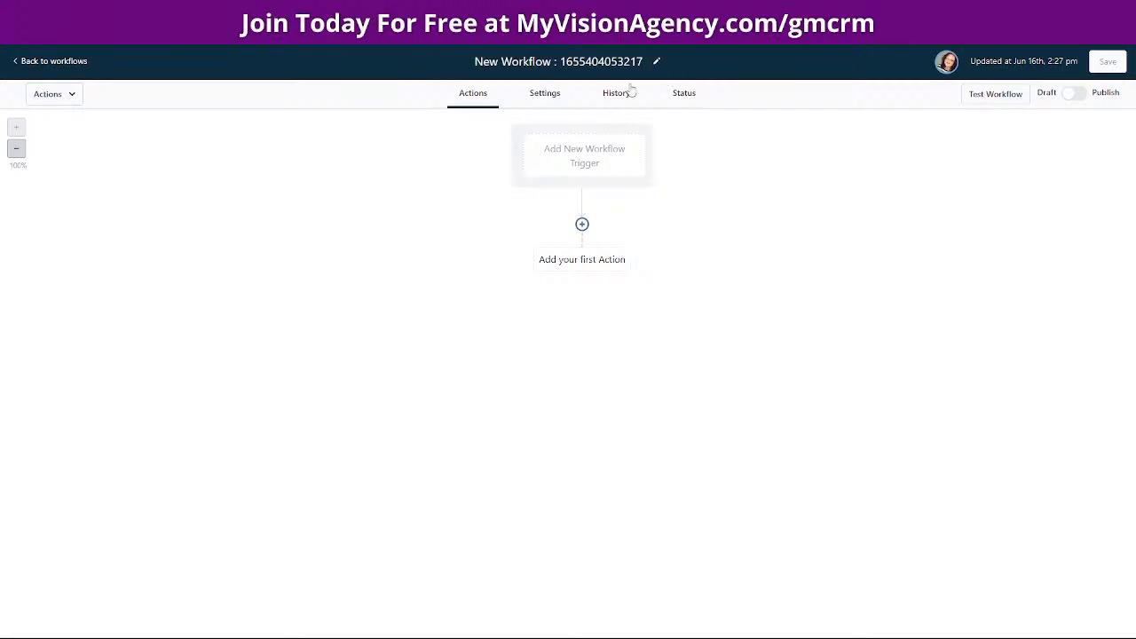
pyautogui.click(643, 62)
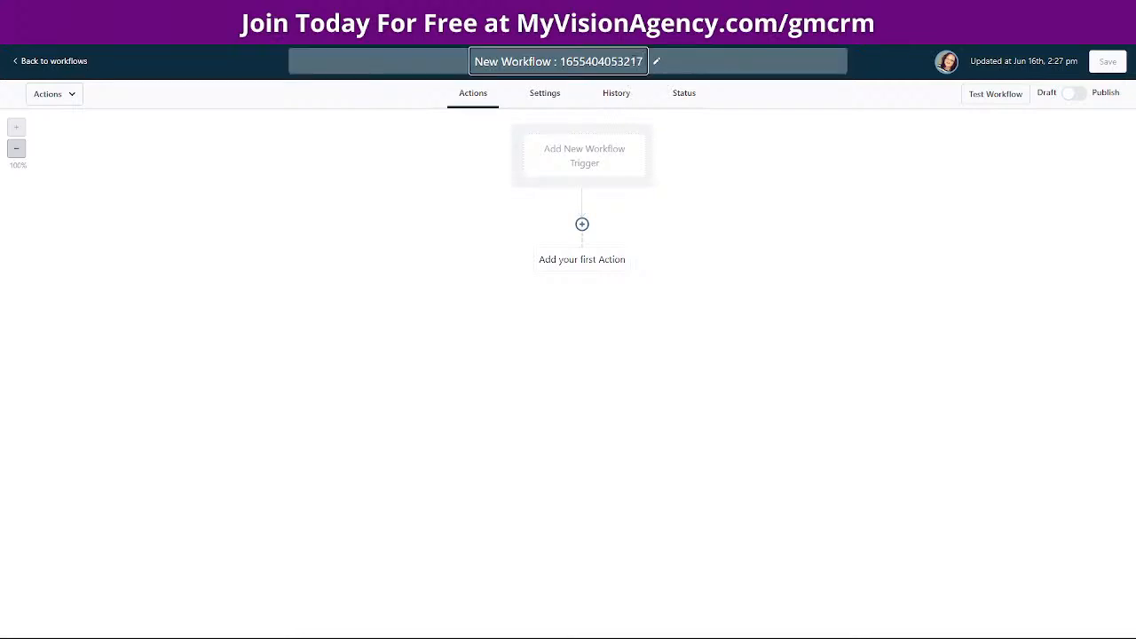
pyautogui.moveTo(644, 63); pyautogui.dragTo(467, 70)
pyautogui.write('Pro')
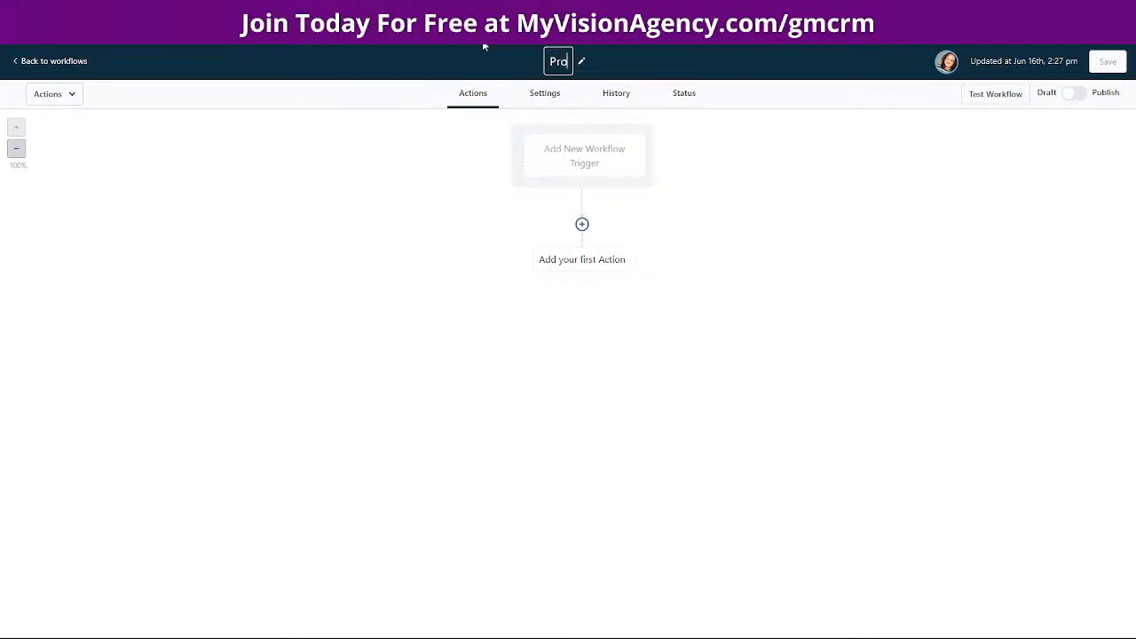
pyautogui.write('fessional Plan')
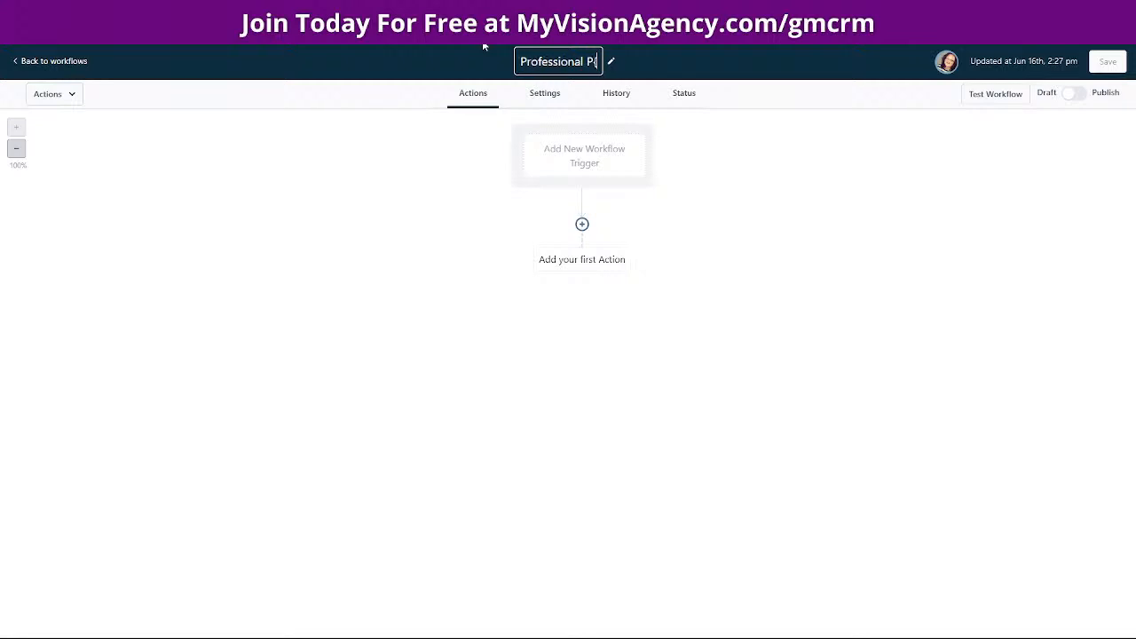
pyautogui.press('BackSpace')
pyautogui.press('BackSpace')
pyautogui.press('BackSpace')
pyautogui.press('BackSpace')
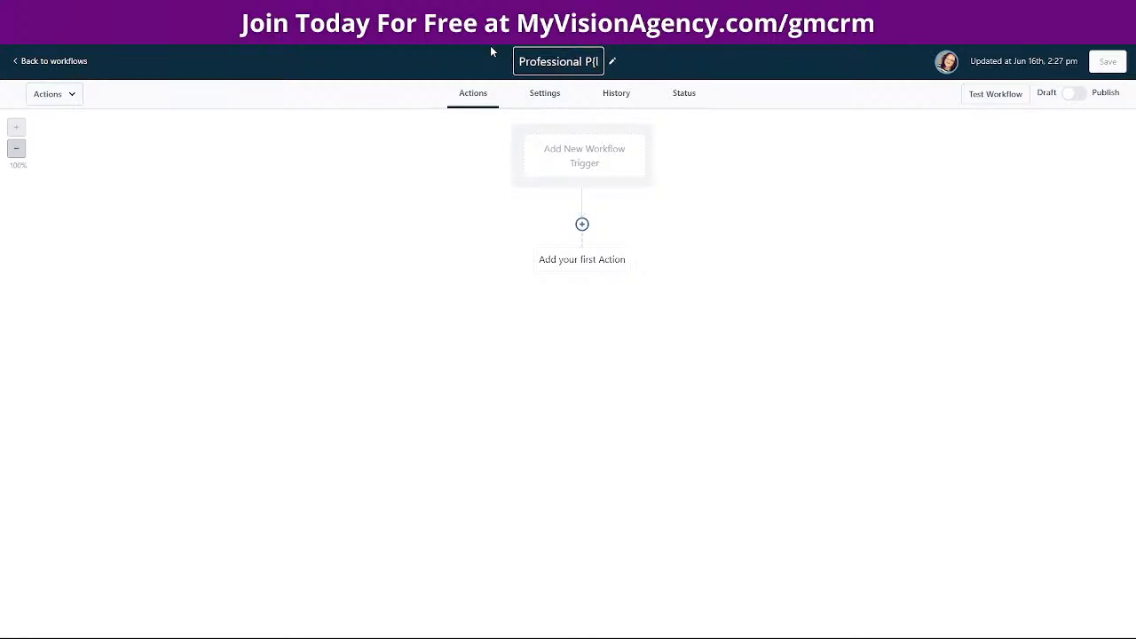
pyautogui.write('lan')
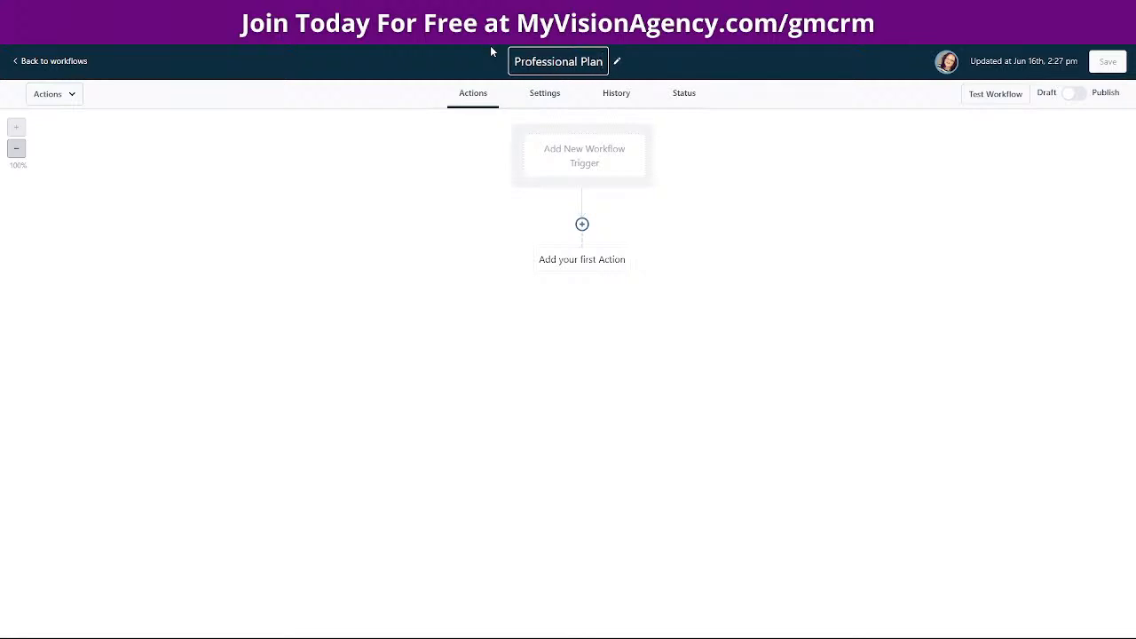
pyautogui.press('Return')
# Add a Contact Tag trigger with a Tag Added filter to the Professional Plan workflow.
pyautogui.click(617, 158)
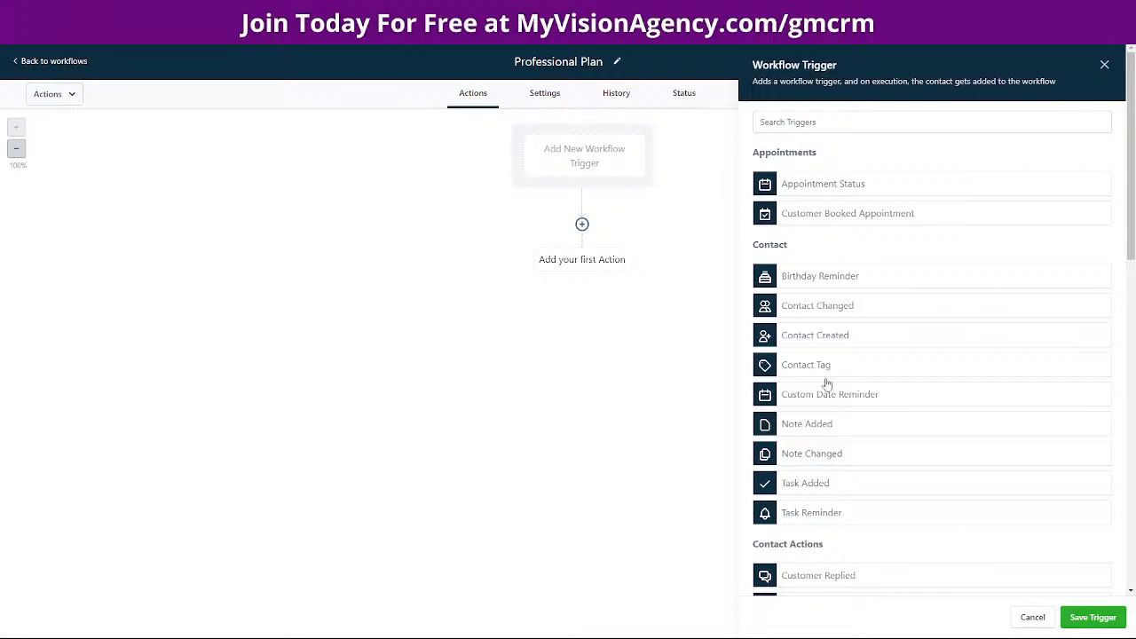
pyautogui.scroll(-2, 897, 428)
pyautogui.click(812, 189)
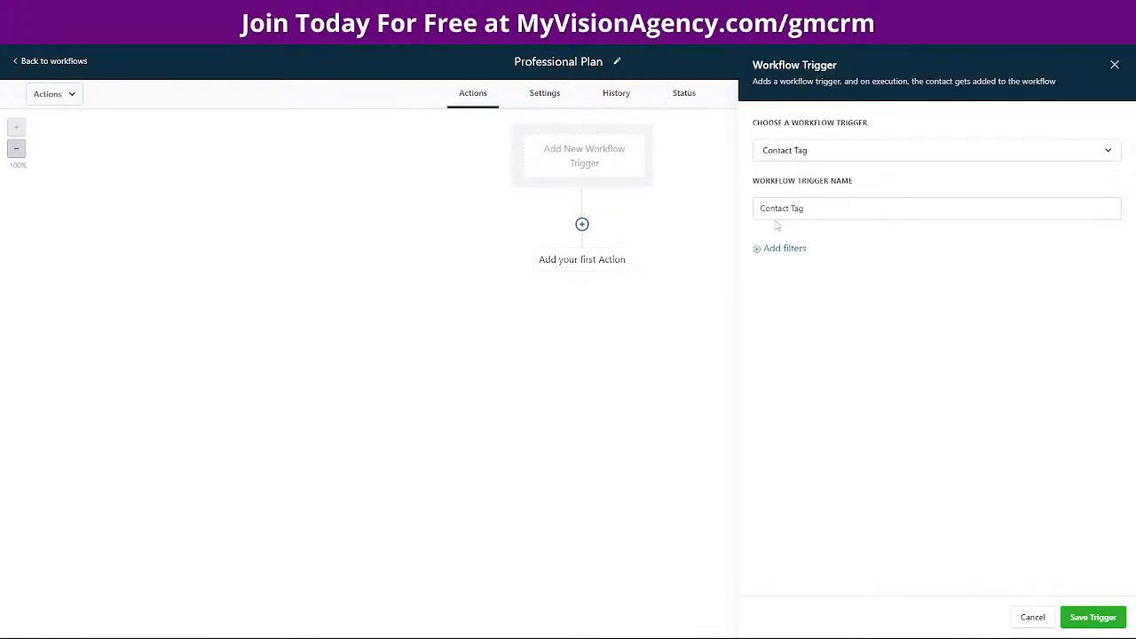
pyautogui.click(781, 250)
pyautogui.click(839, 265)
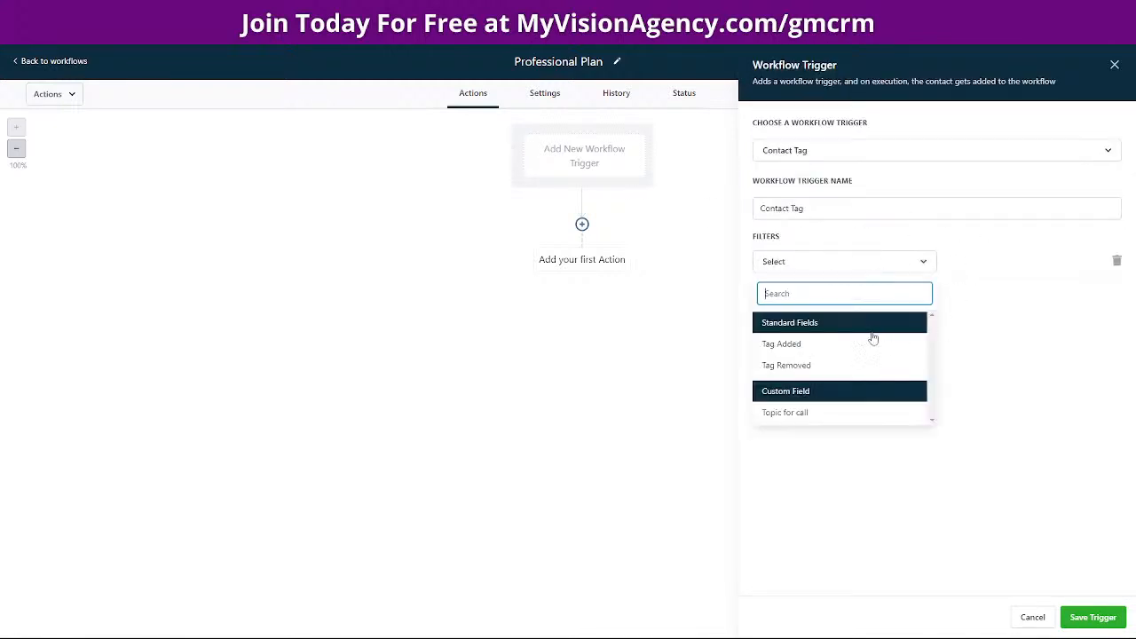
pyautogui.click(826, 341)
# Set the Tag Added filter to the professional plan tag and save the trigger.
pyautogui.click(997, 263)
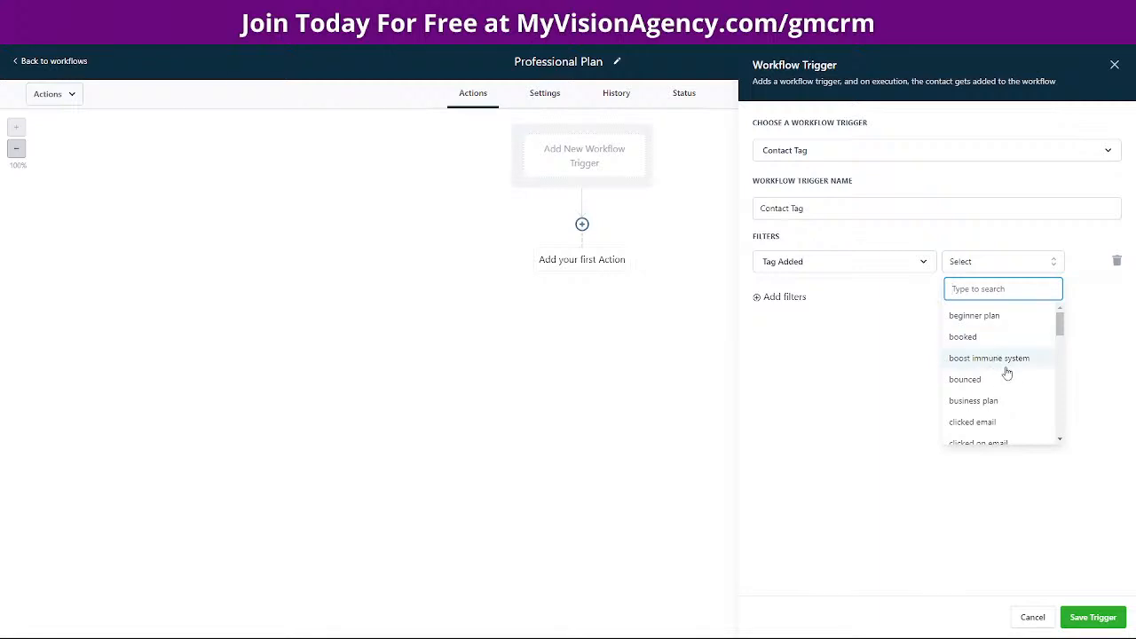
pyautogui.scroll(-10, 1003, 364)
pyautogui.scroll(2, 1008, 372)
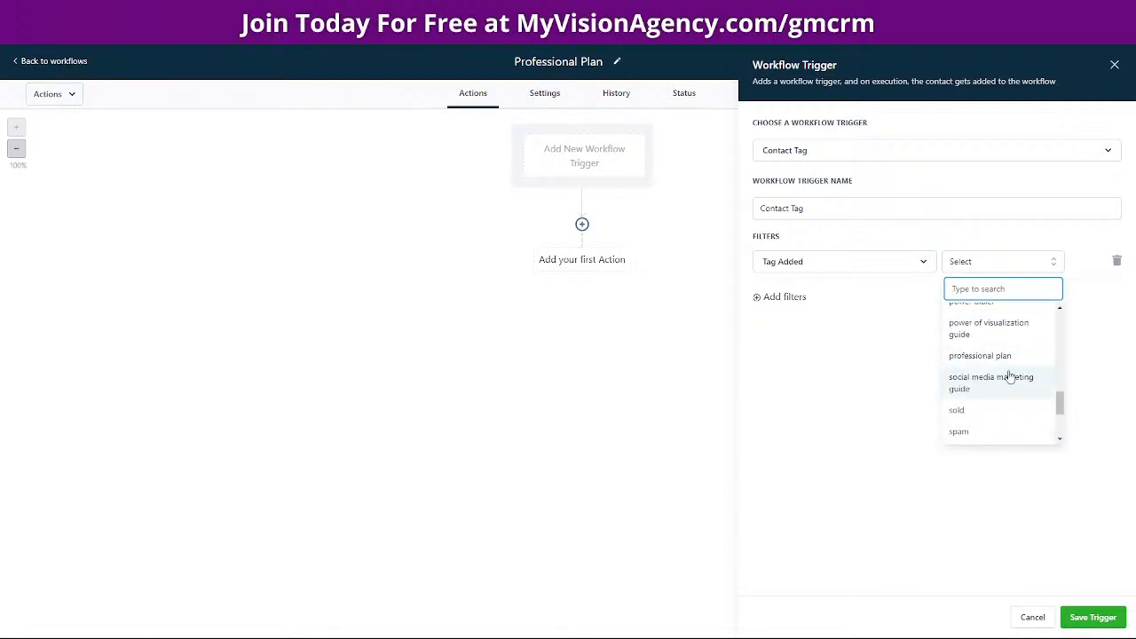
pyautogui.scroll(-3, 1009, 377)
pyautogui.scroll(1, 1001, 408)
pyautogui.scroll(6, 999, 395)
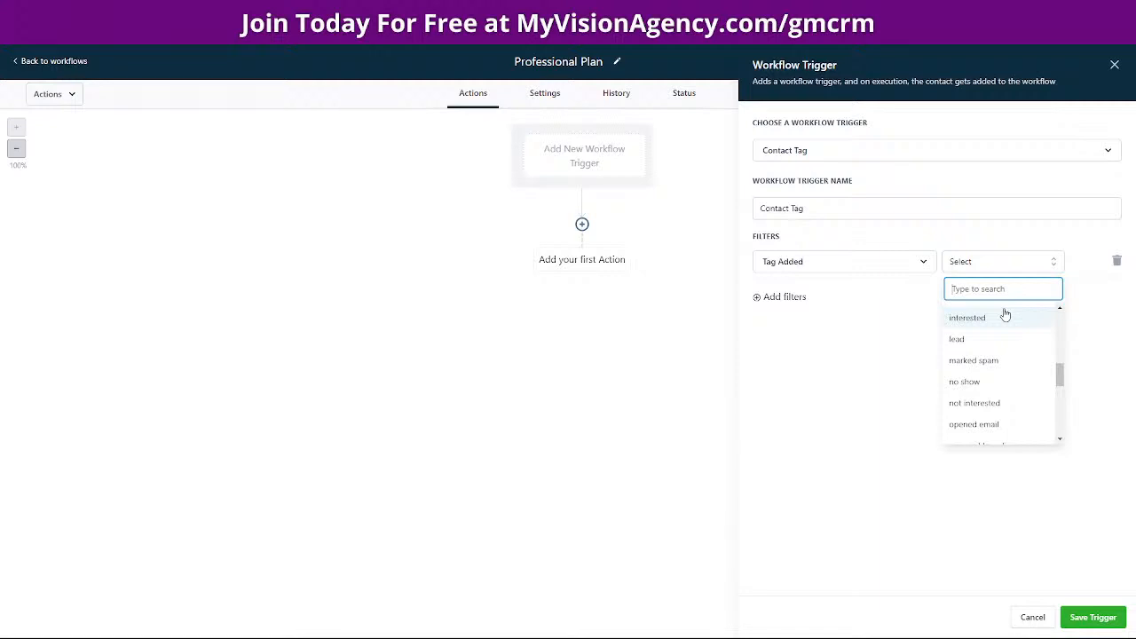
pyautogui.write('pro')
pyautogui.click(1004, 315)
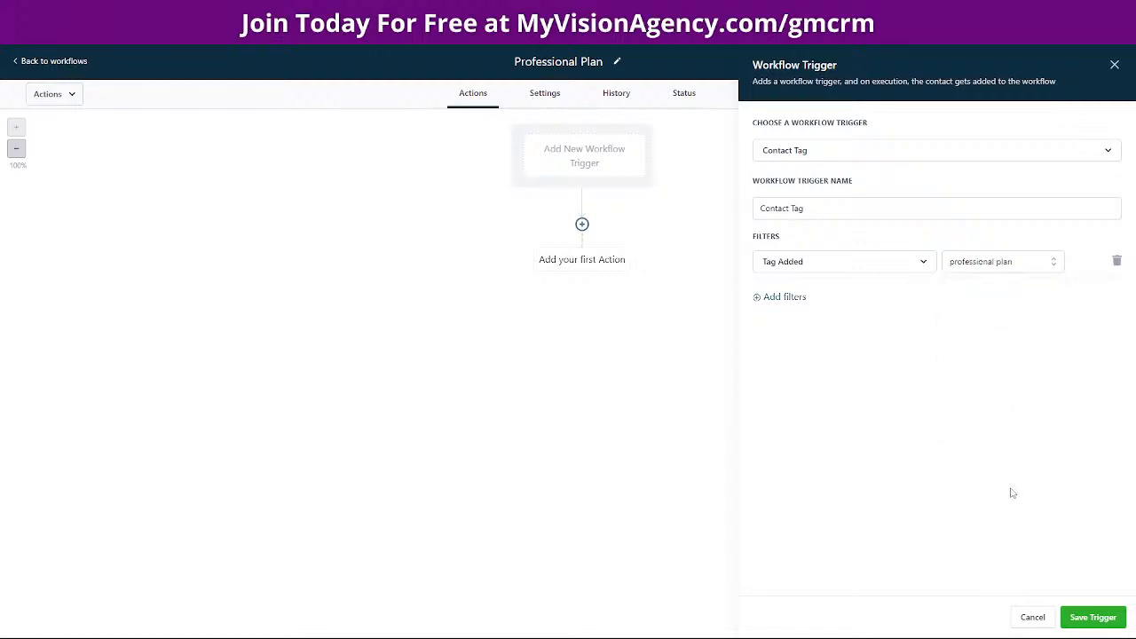
pyautogui.click(1093, 617)
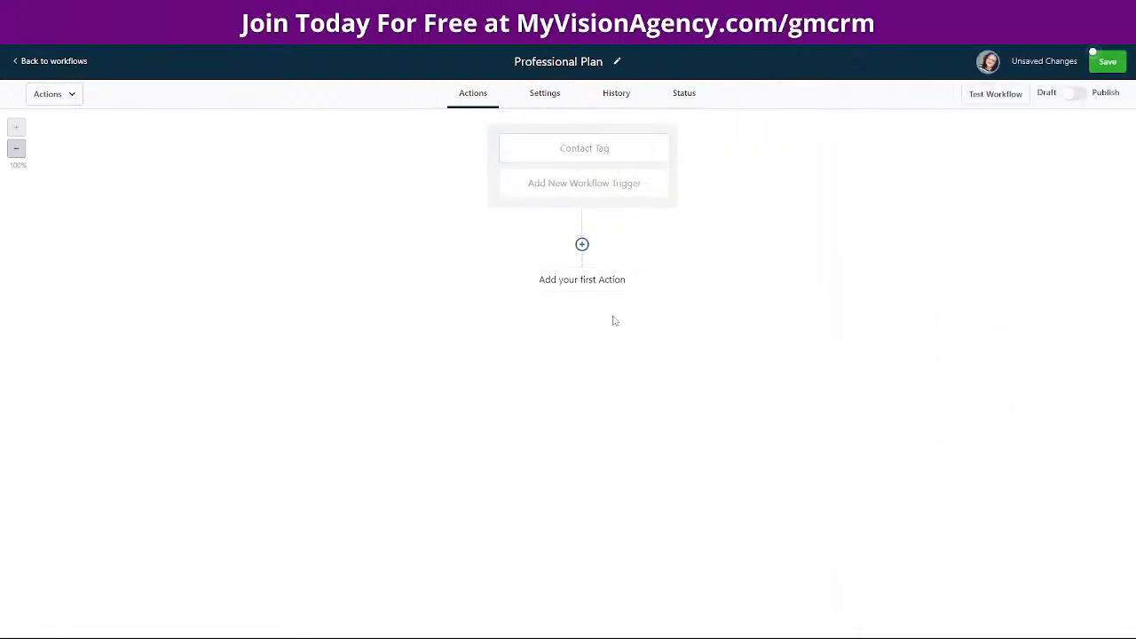
# Add a Remove Contact Tag action as the first action, selecting the beginner plan and free trial tags.
pyautogui.click(581, 244)
pyautogui.scroll(-1, 1016, 441)
pyautogui.scroll(-1, 1016, 441)
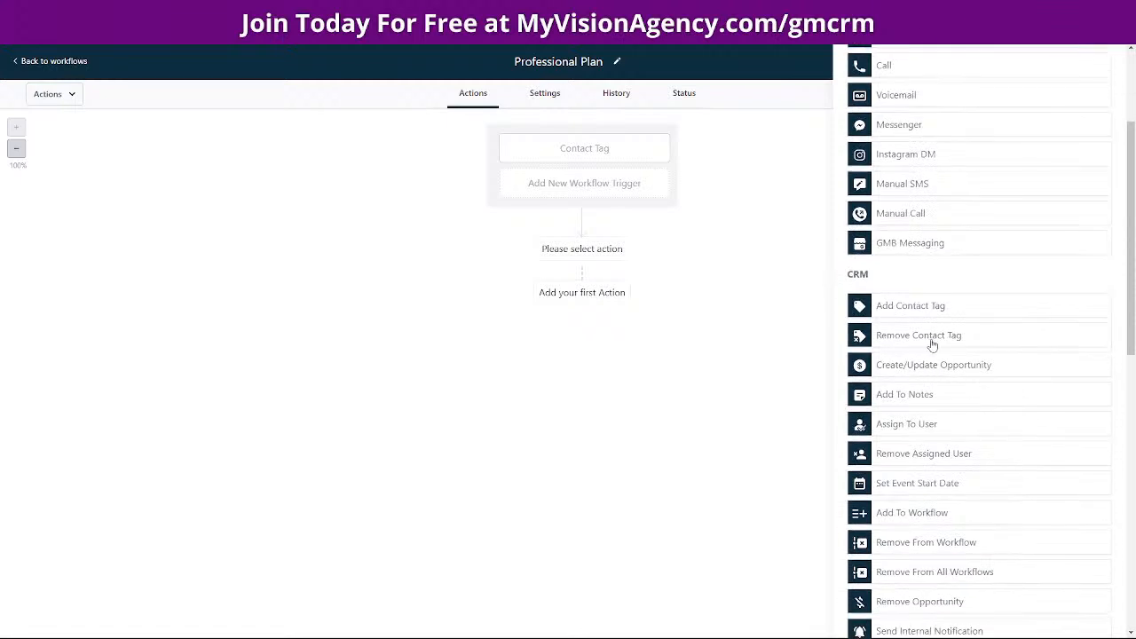
pyautogui.click(933, 346)
pyautogui.click(919, 197)
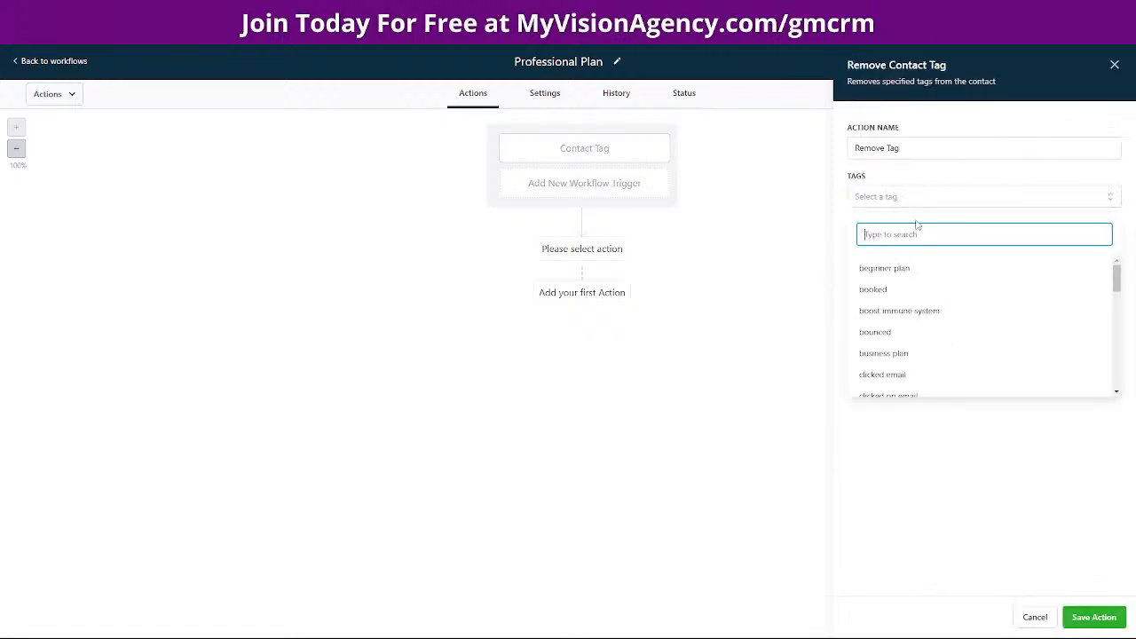
pyautogui.click(904, 269)
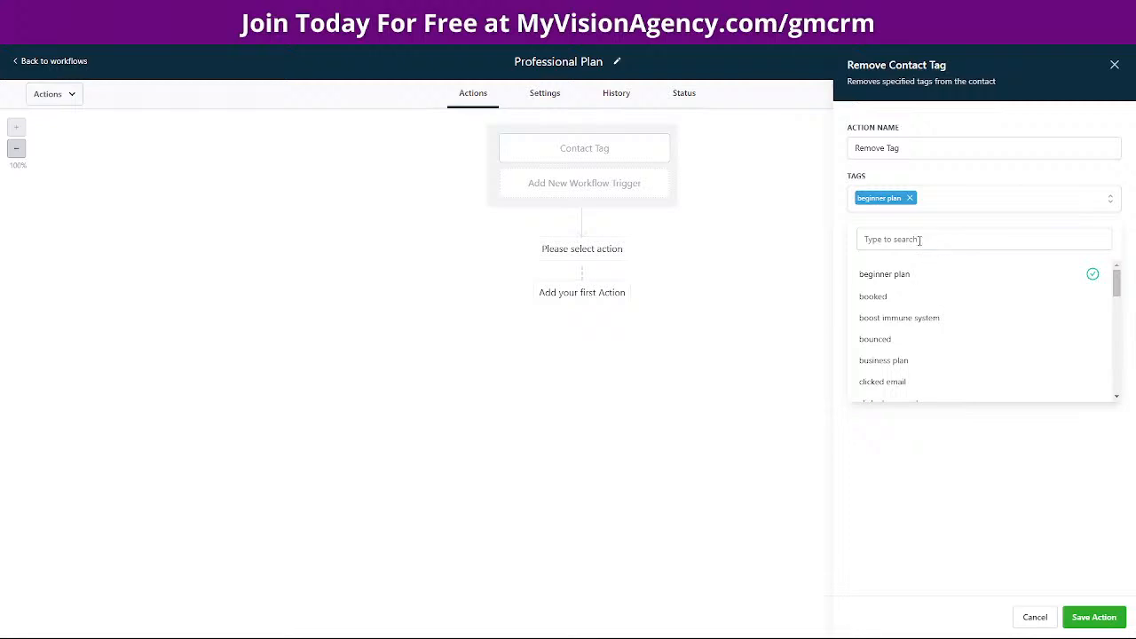
pyautogui.click(919, 240)
pyautogui.write('fre')
pyautogui.click(894, 293)
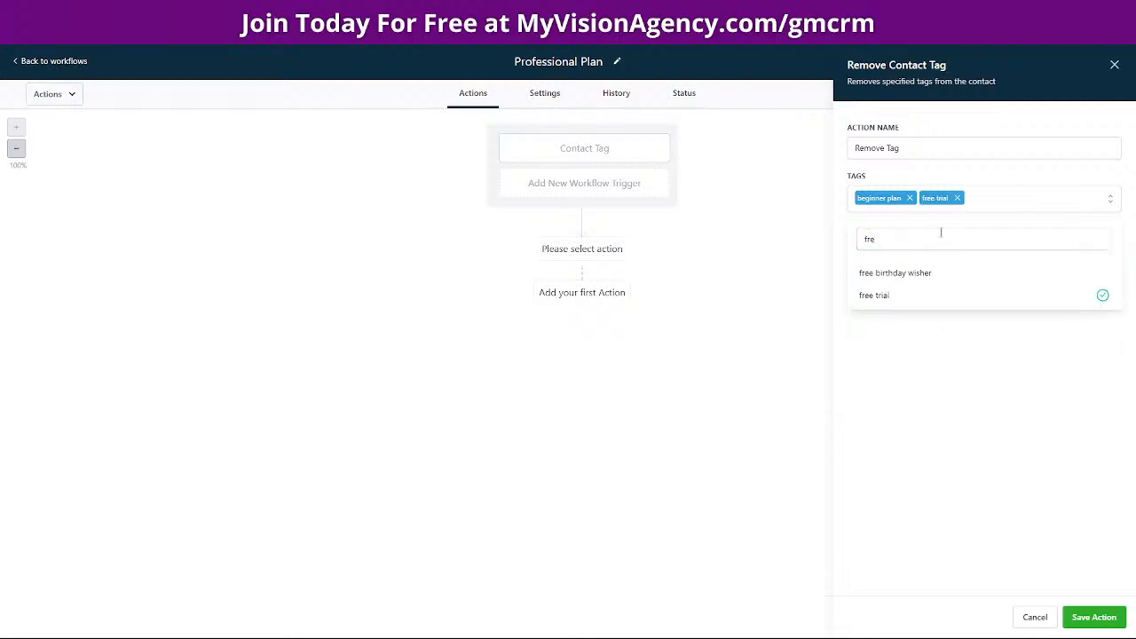
# Include the business plan tag in the Remove Tag action and save it.
pyautogui.click(919, 243)
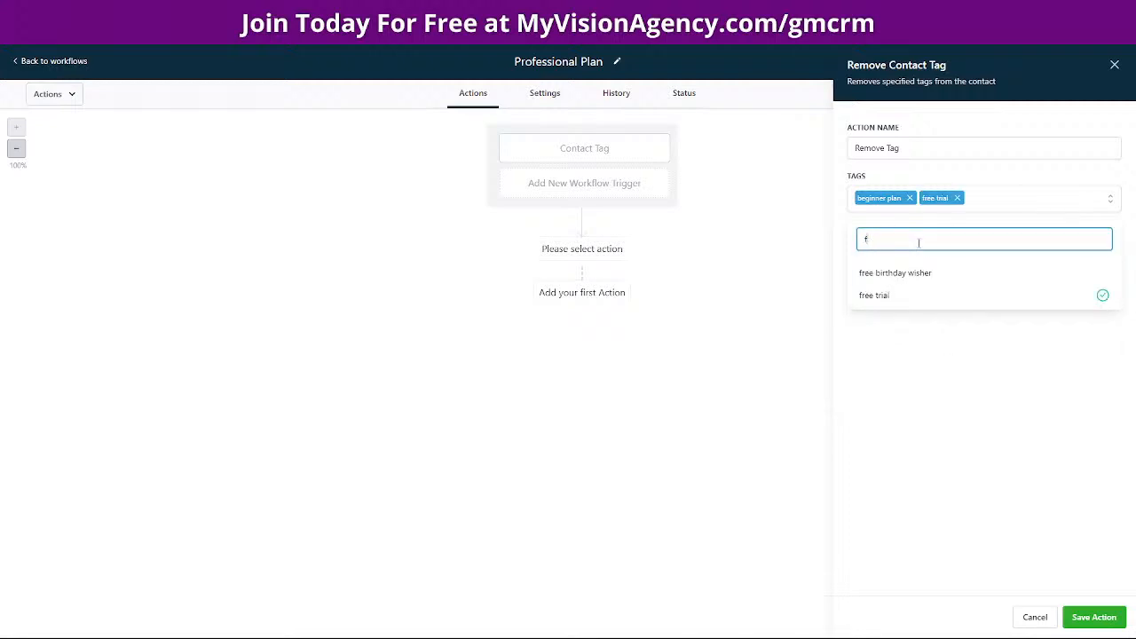
pyautogui.write('bu')
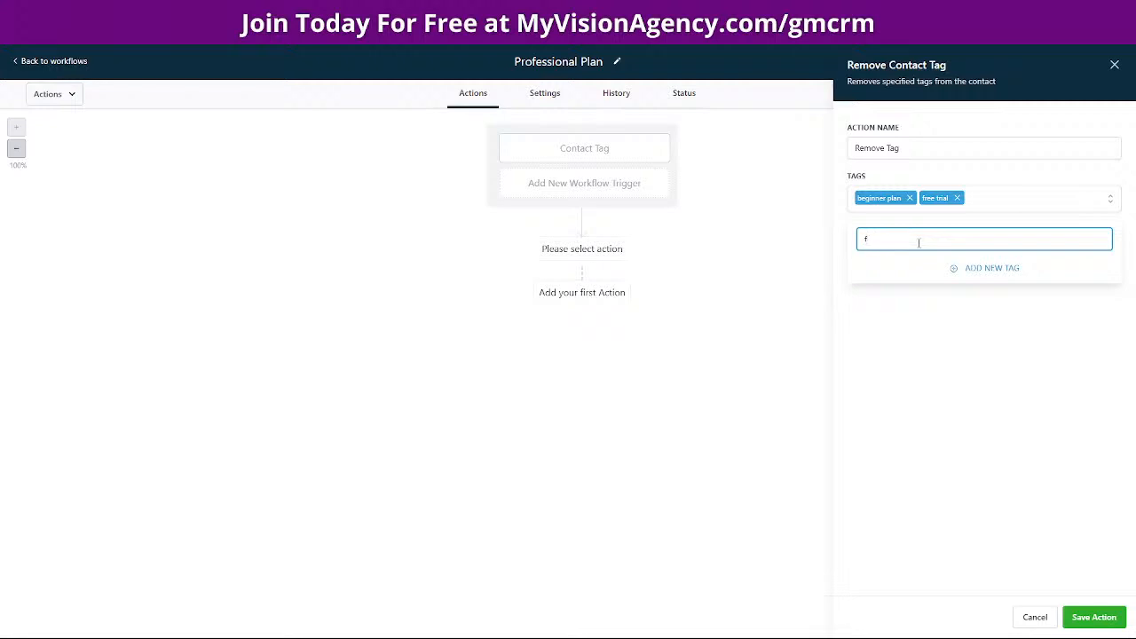
pyautogui.press('BackSpace')
pyautogui.write('busine')
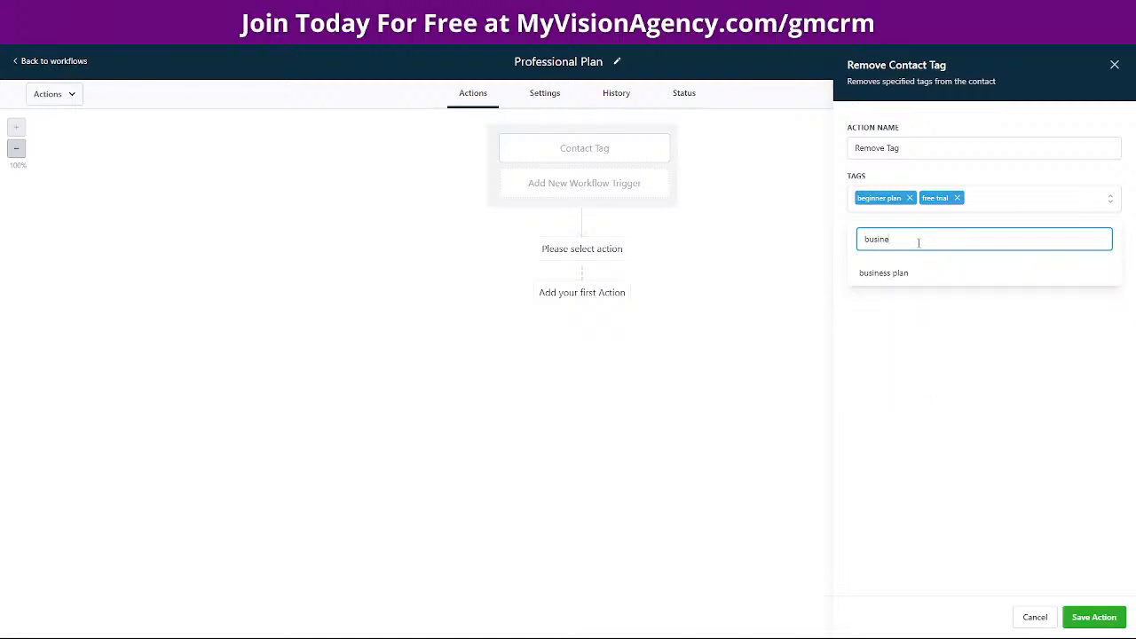
pyautogui.write('s')
pyautogui.click(906, 274)
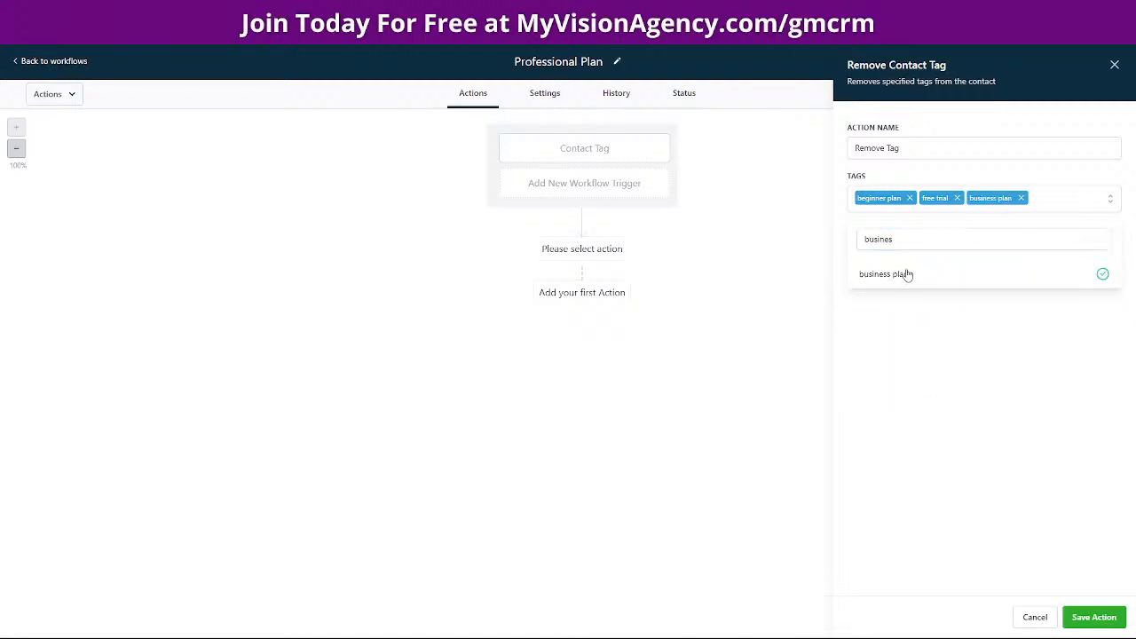
pyautogui.click(1021, 339)
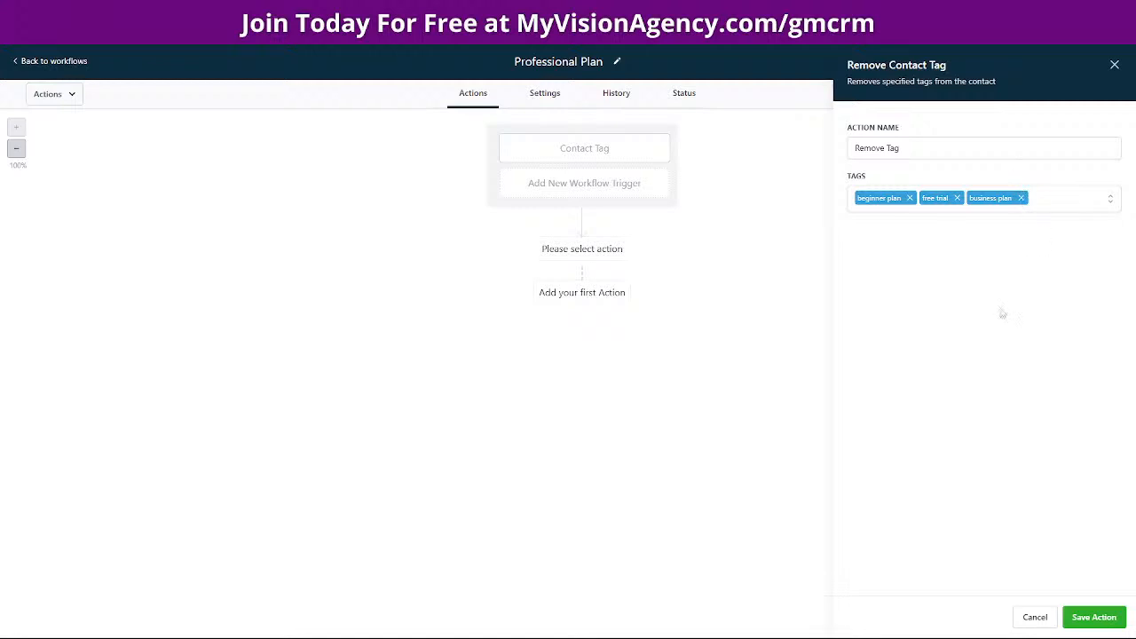
pyautogui.click(1093, 616)
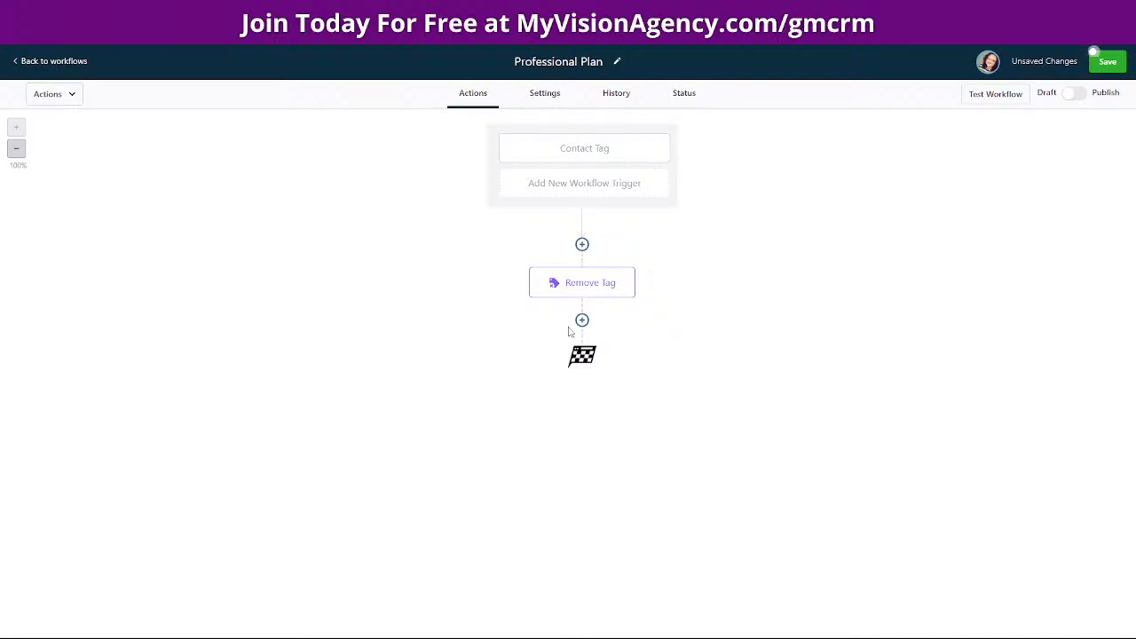
# Add a Create/Update Opportunity action after Remove Tag, using the My Vision Agency pipeline and its Professional Plan stage.
pyautogui.click(582, 320)
pyautogui.scroll(-3, 1002, 482)
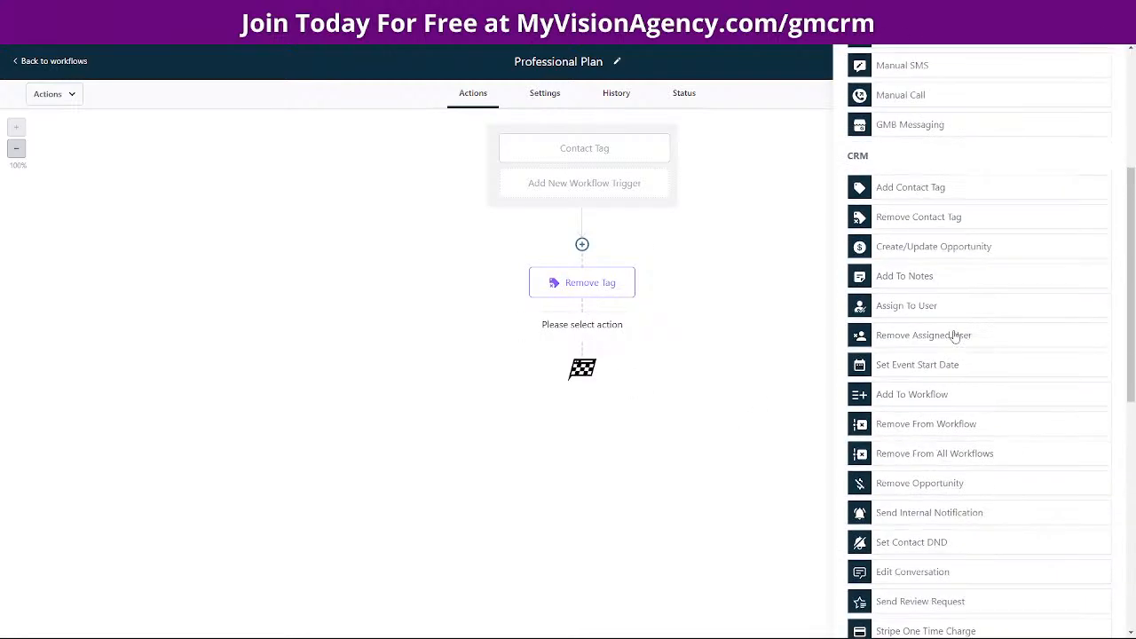
pyautogui.click(975, 251)
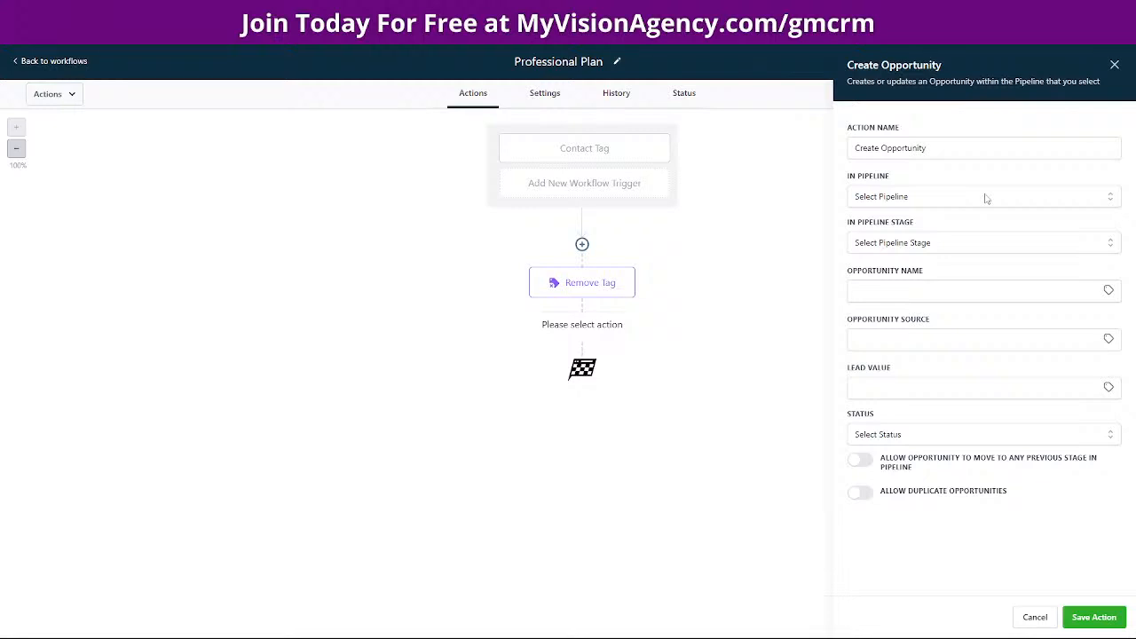
pyautogui.click(977, 197)
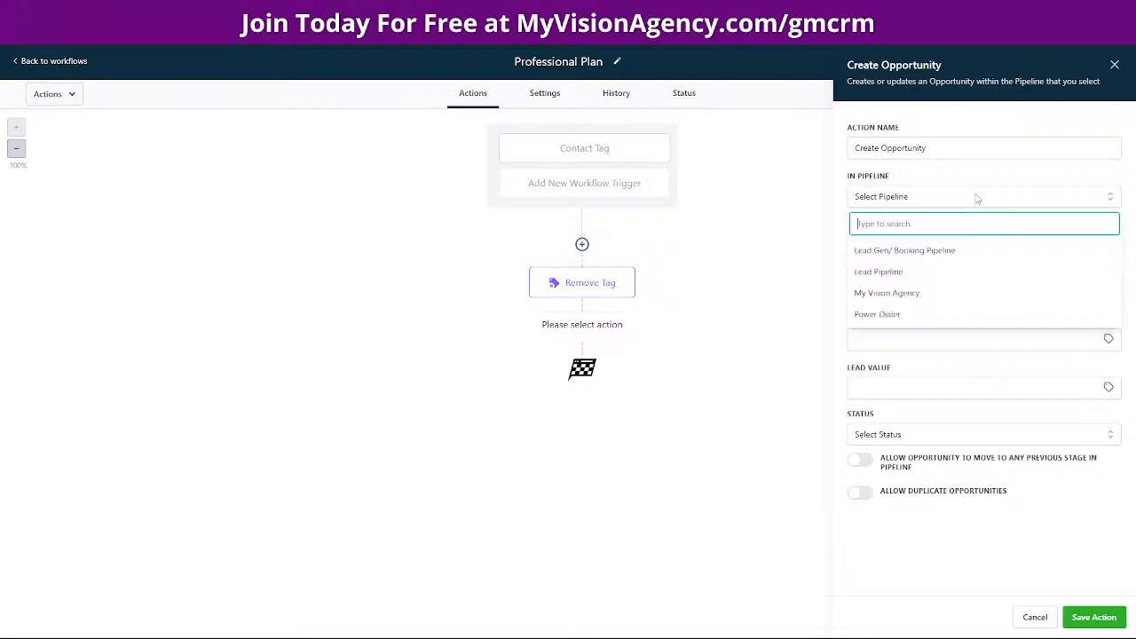
pyautogui.click(896, 293)
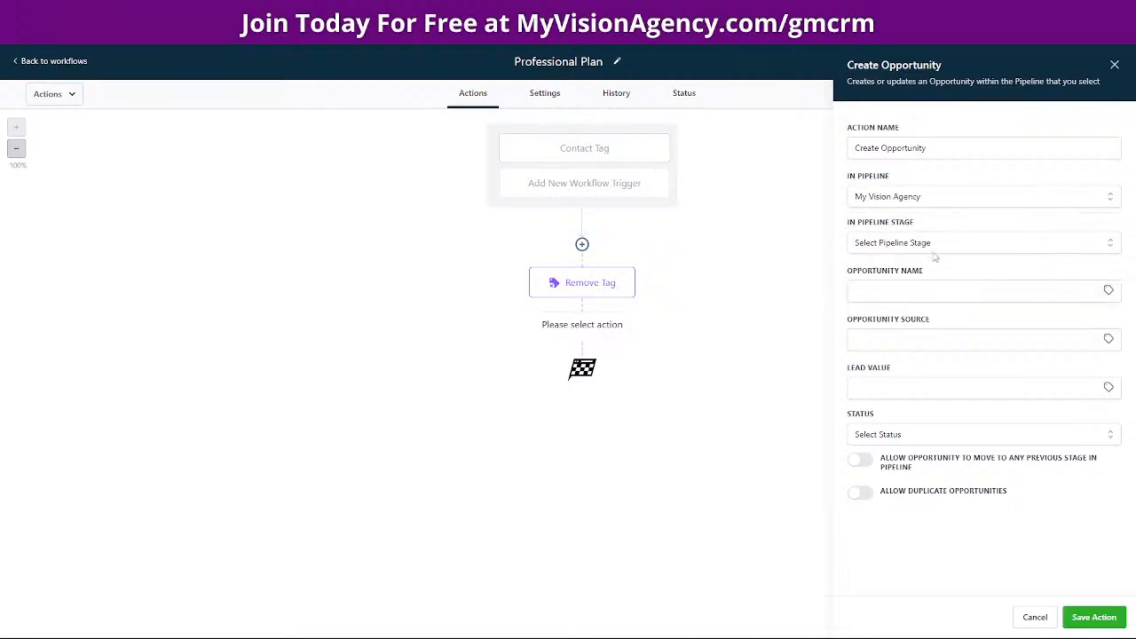
pyautogui.click(907, 244)
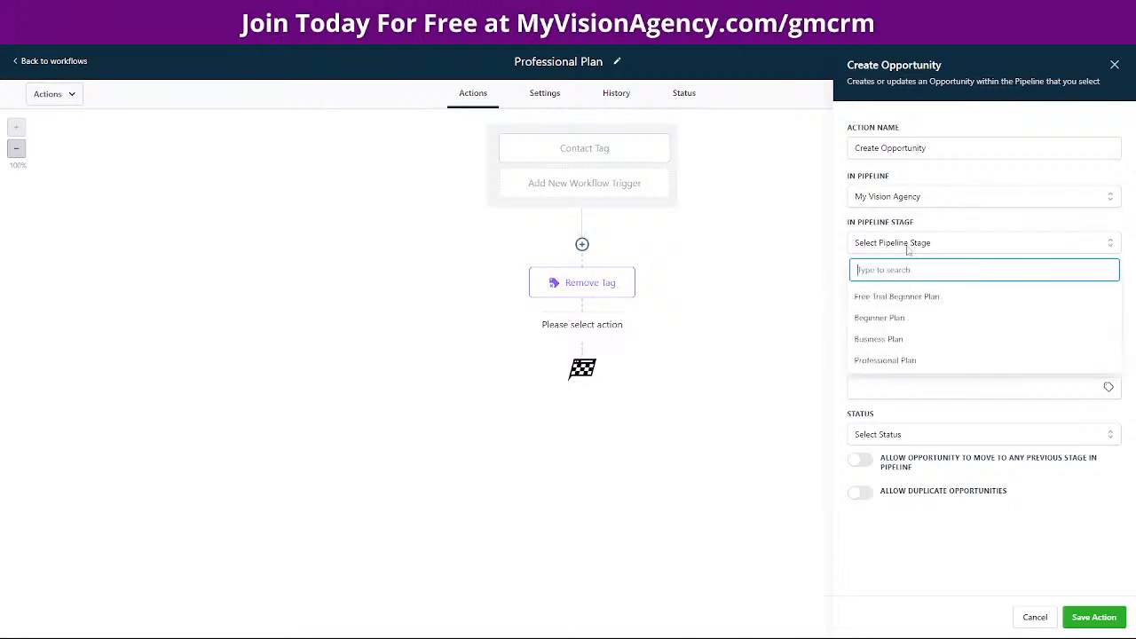
pyautogui.click(895, 360)
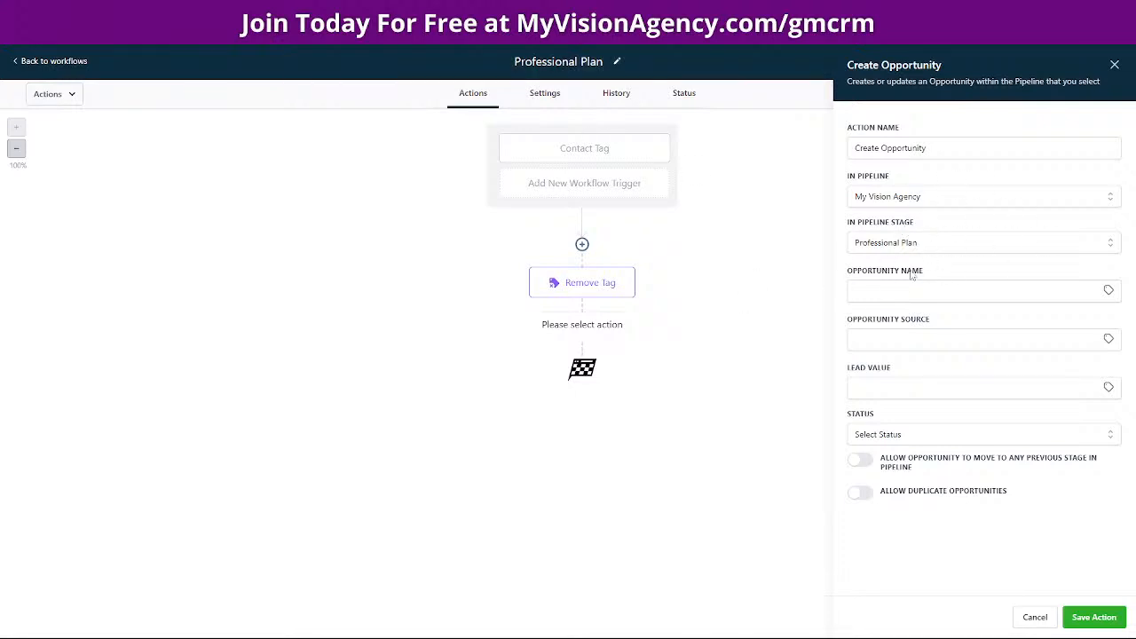
# Set the opportunity name to {{contact.name}}, source to Professional Plan, lead value to 147 and status to won, and save the action.
pyautogui.click(1109, 290)
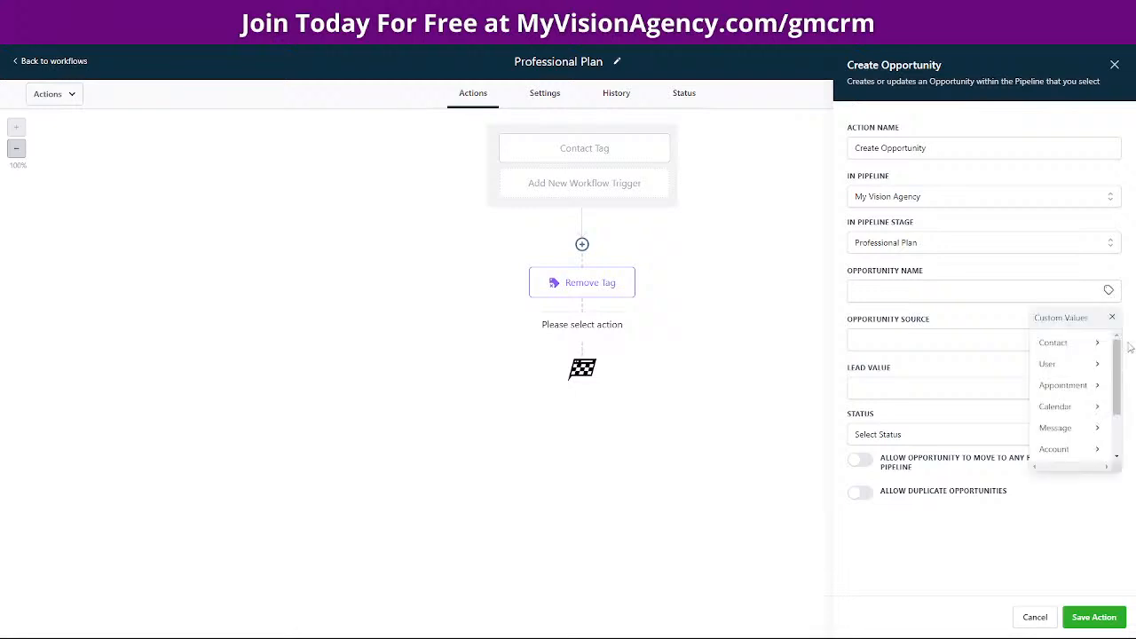
pyautogui.click(1092, 344)
pyautogui.click(1065, 343)
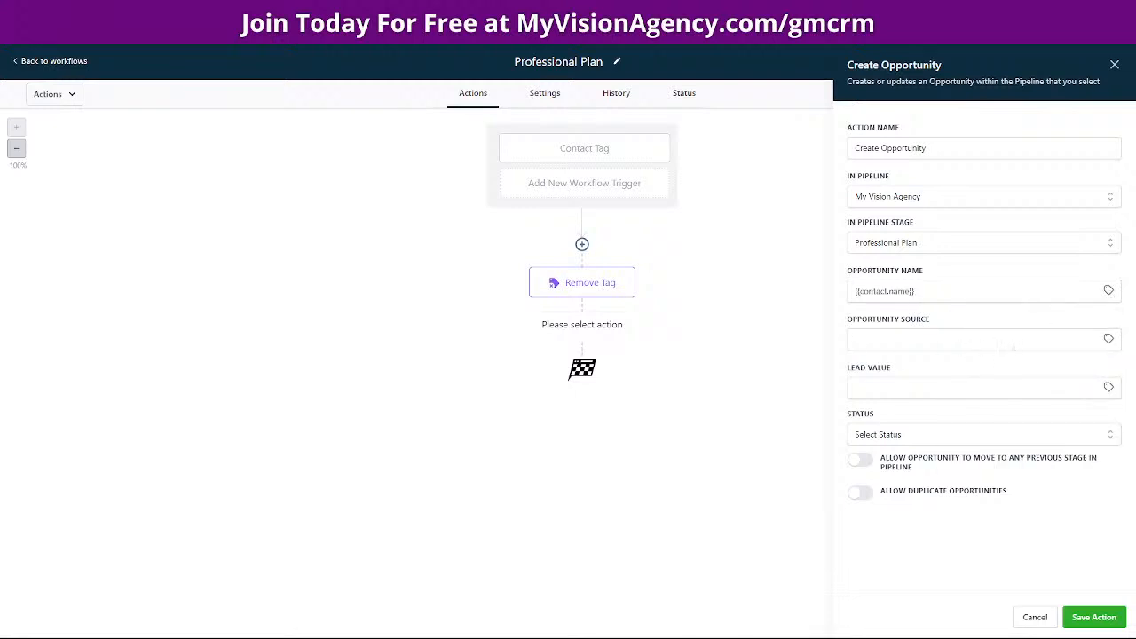
pyautogui.click(947, 339)
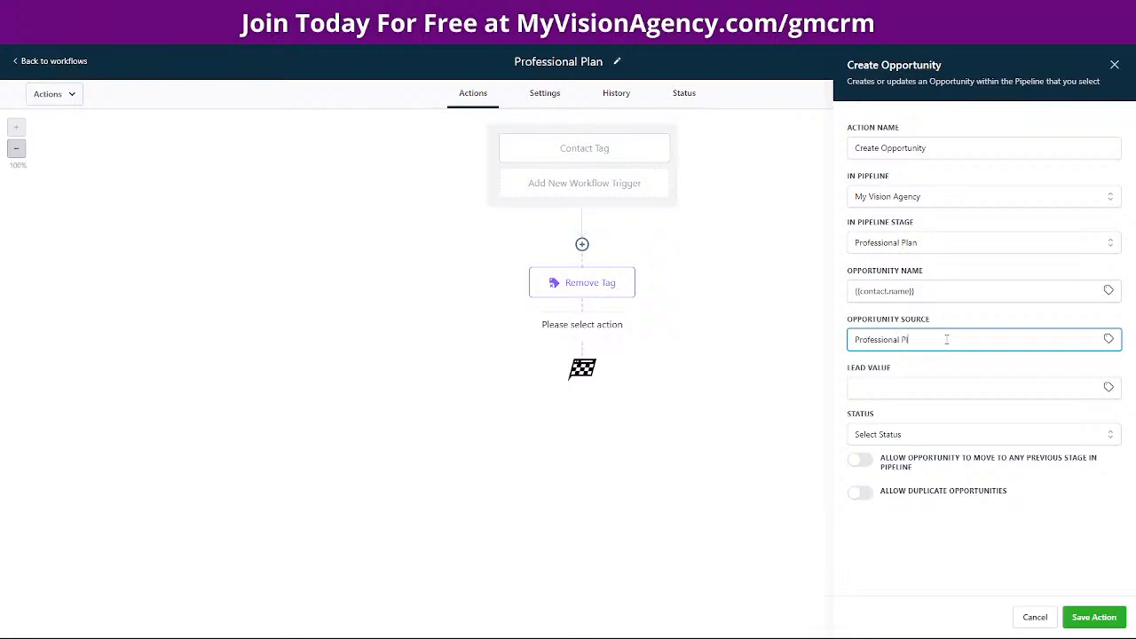
pyautogui.click(902, 391)
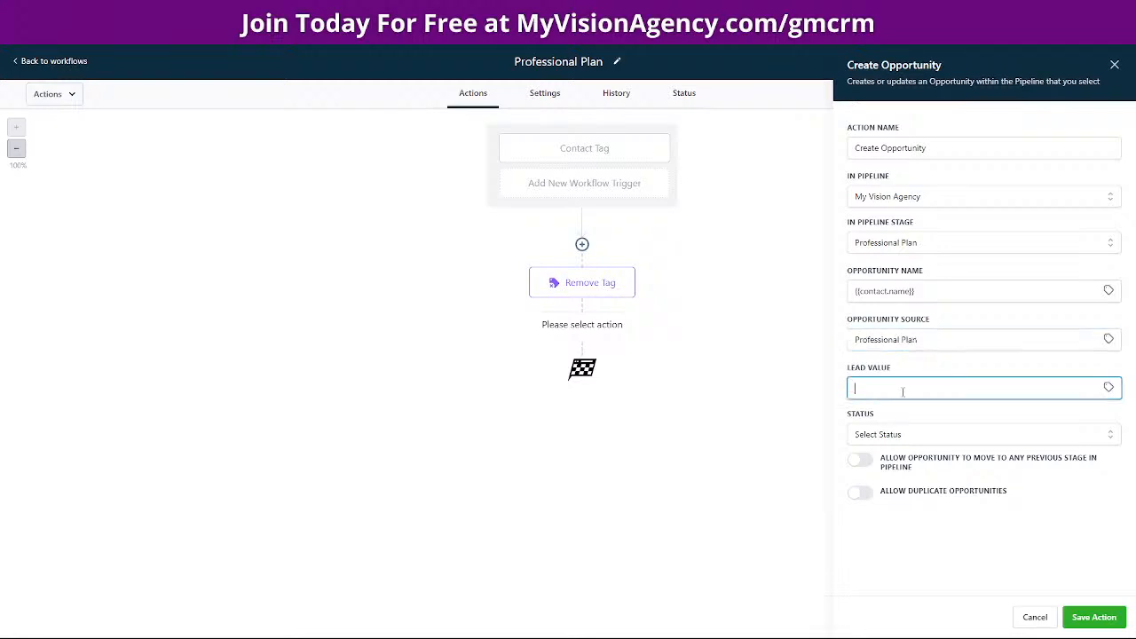
pyautogui.click(884, 433)
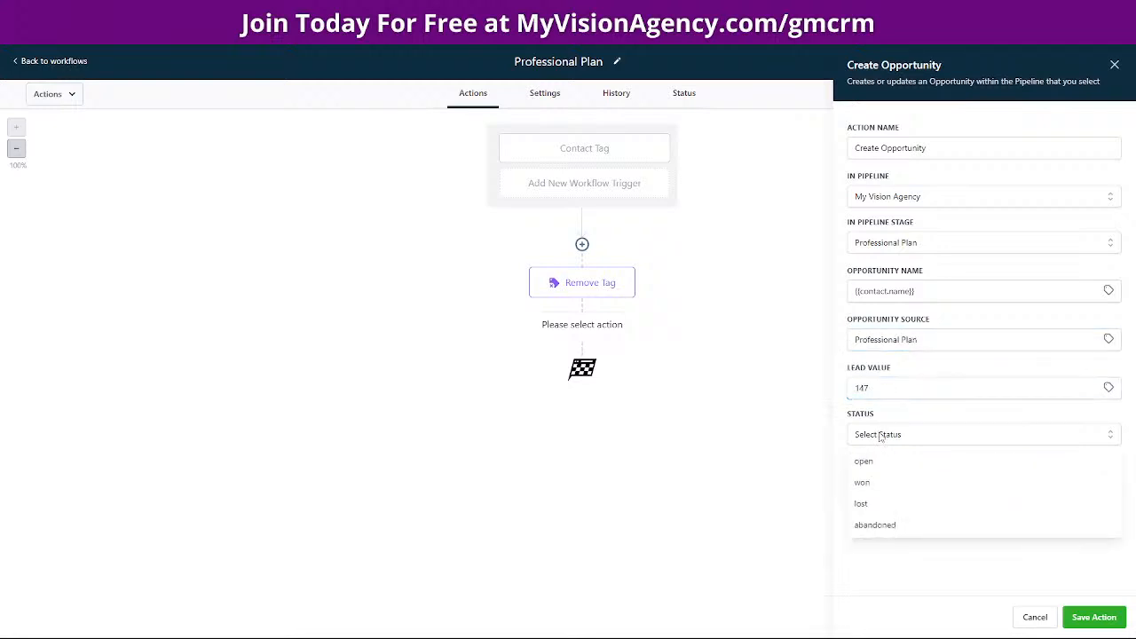
pyautogui.click(870, 485)
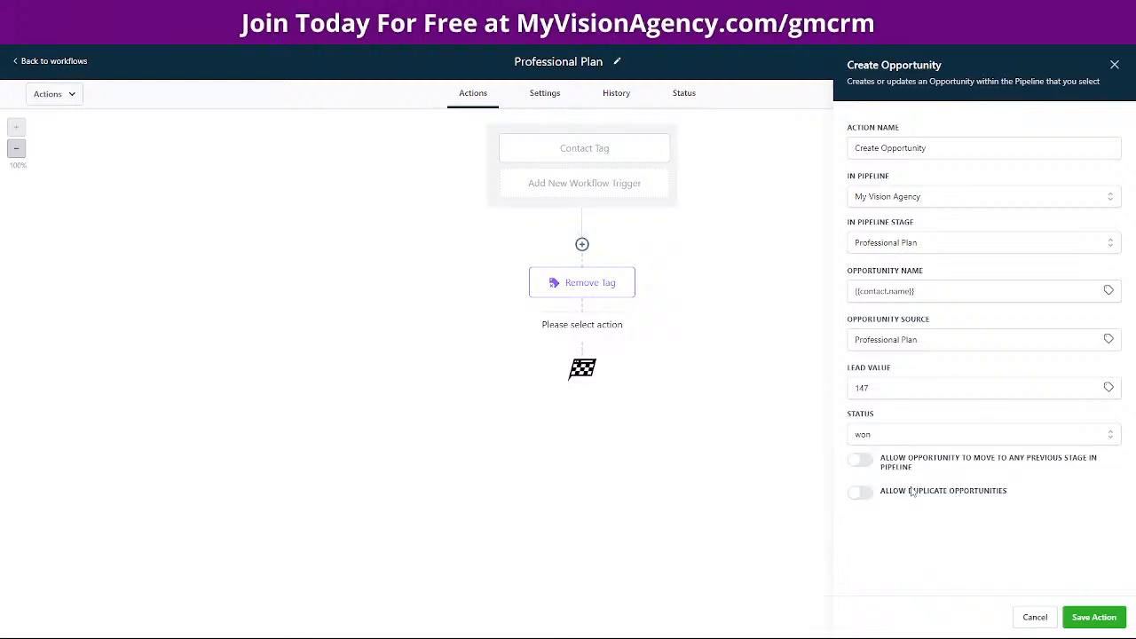
pyautogui.click(1092, 617)
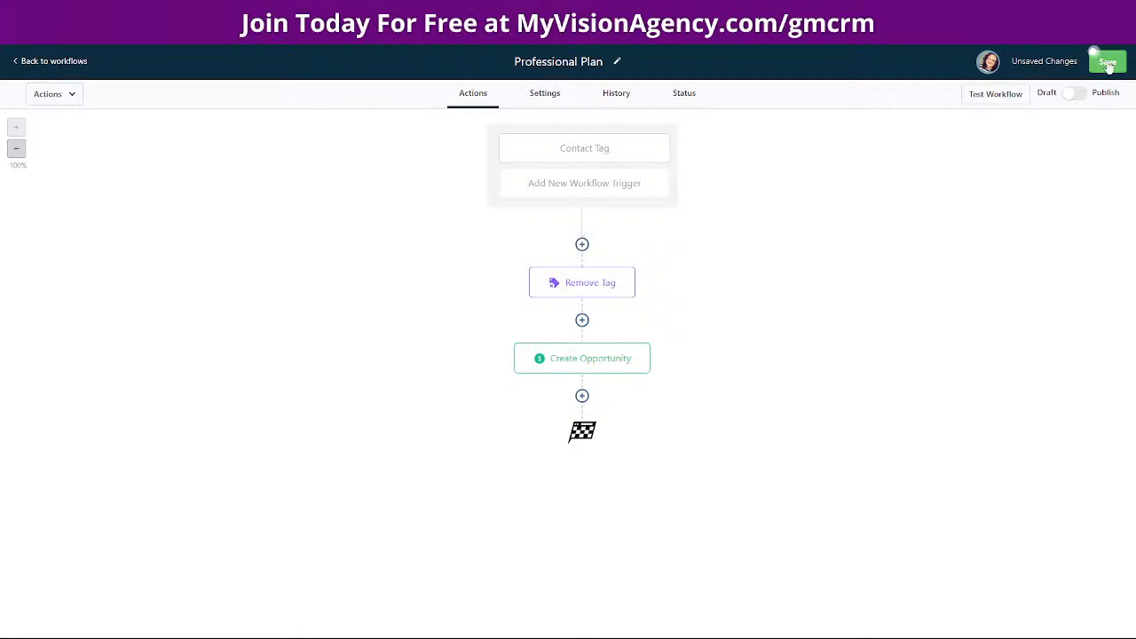
# Publish and save the Professional Plan workflow, and go to the contacts list.
pyautogui.click(1076, 94)
pyautogui.click(1100, 62)
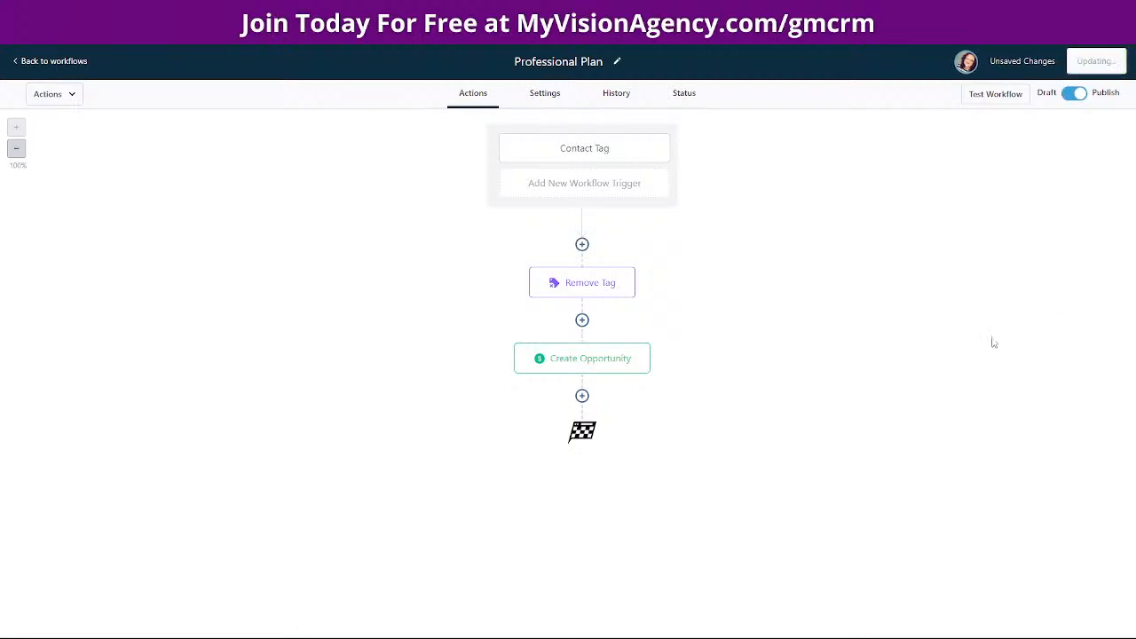
pyautogui.click(58, 62)
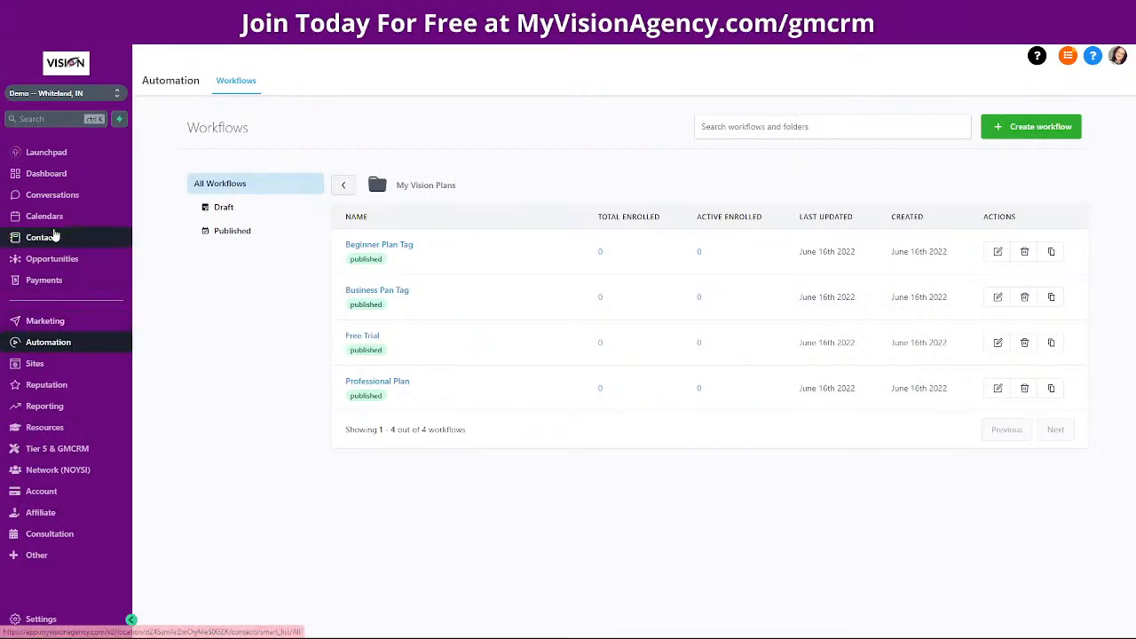
pyautogui.click(55, 236)
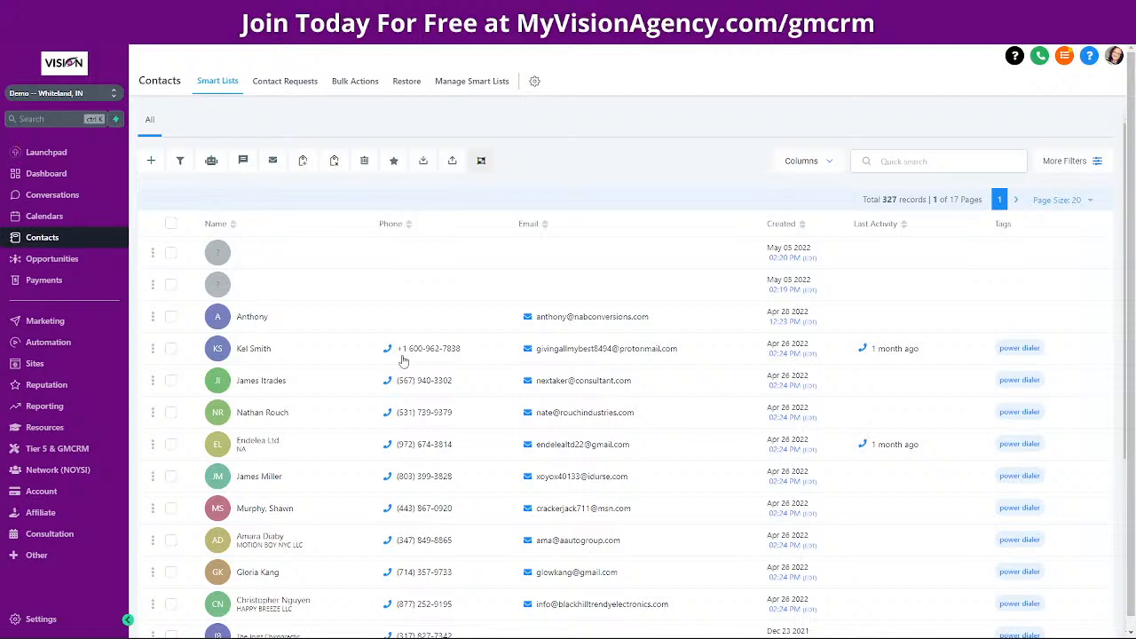
pyautogui.click(251, 317)
pyautogui.scroll(-5, 292, 470)
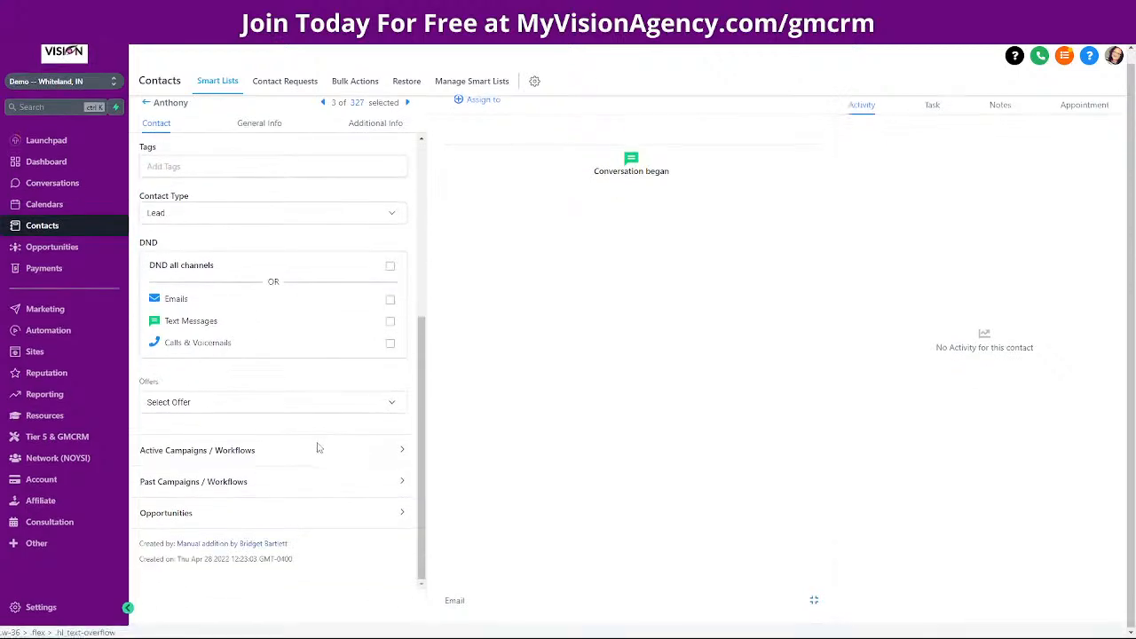
pyautogui.scroll(5, 317, 446)
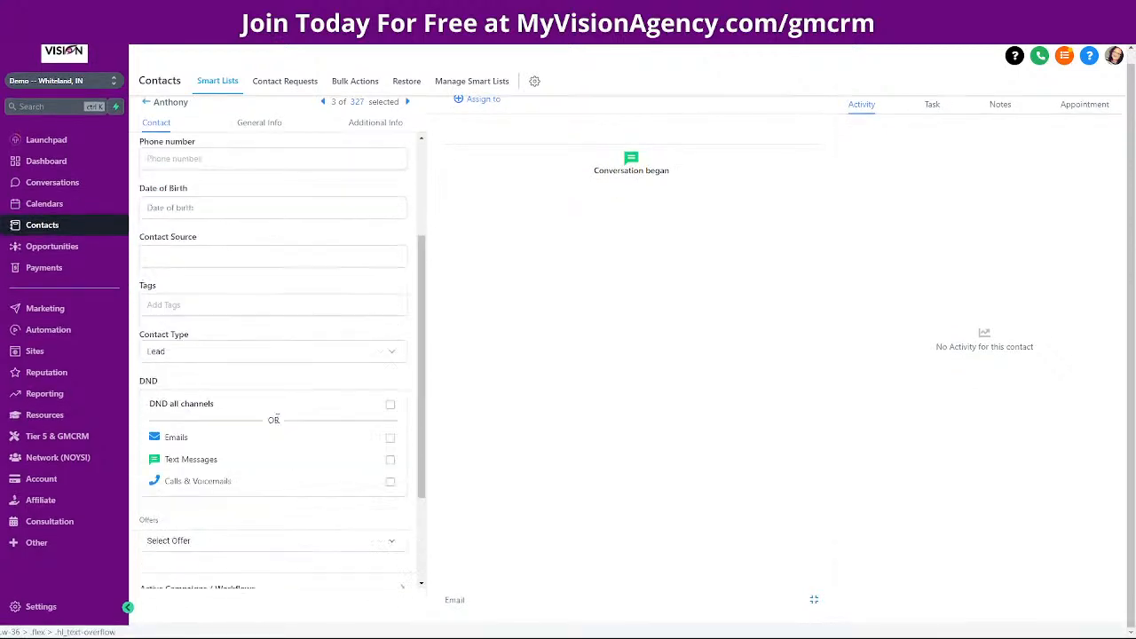
pyautogui.click(146, 102)
# Open the record of a contact that has an email address and the power dialer tag.
pyautogui.scroll(-5, 397, 467)
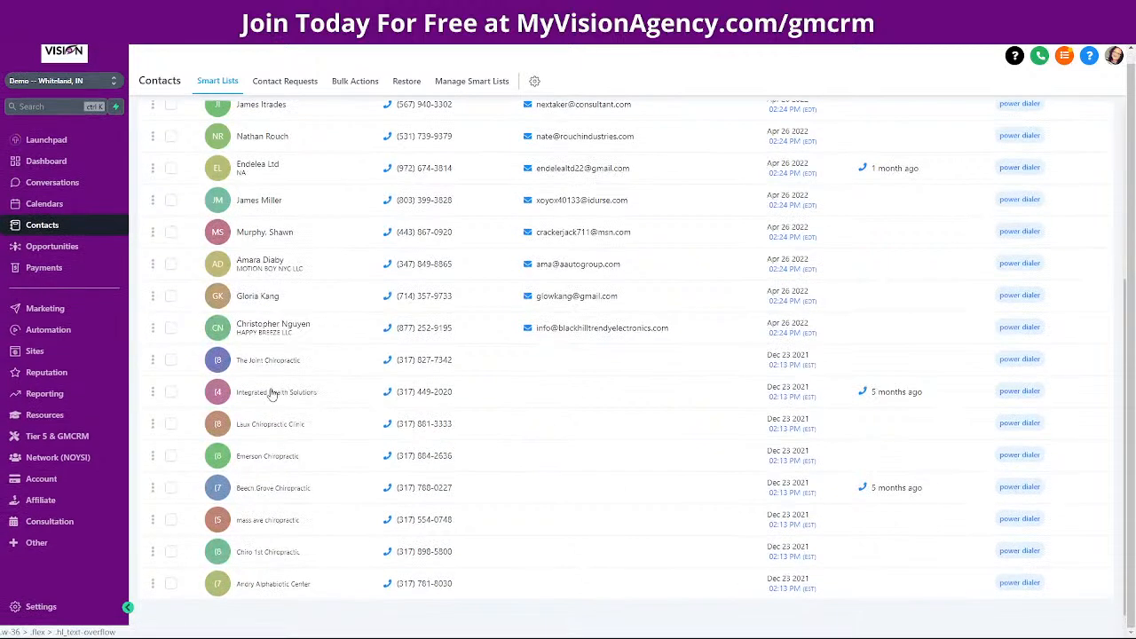
pyautogui.click(256, 296)
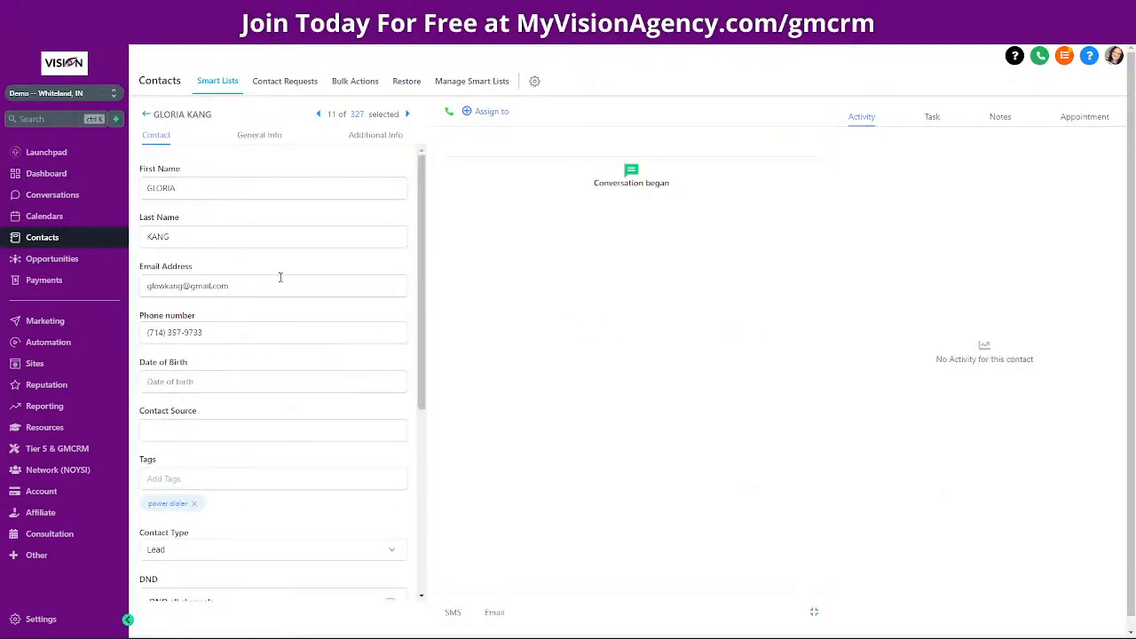
pyautogui.scroll(-5, 288, 364)
pyautogui.scroll(5, 260, 352)
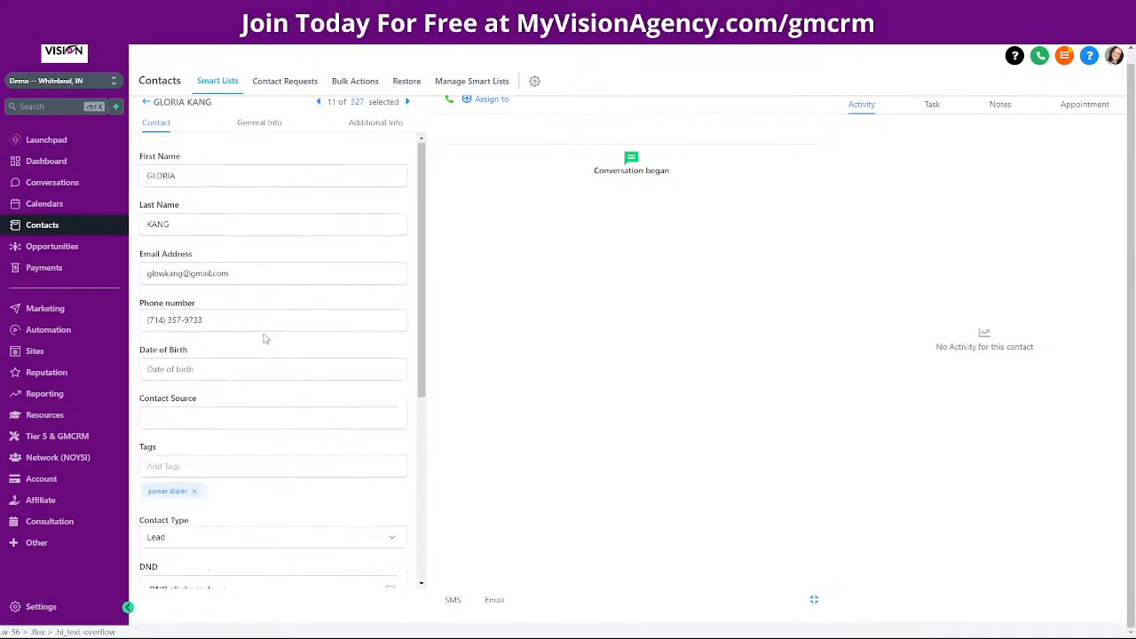
pyautogui.click(233, 465)
pyautogui.write('free')
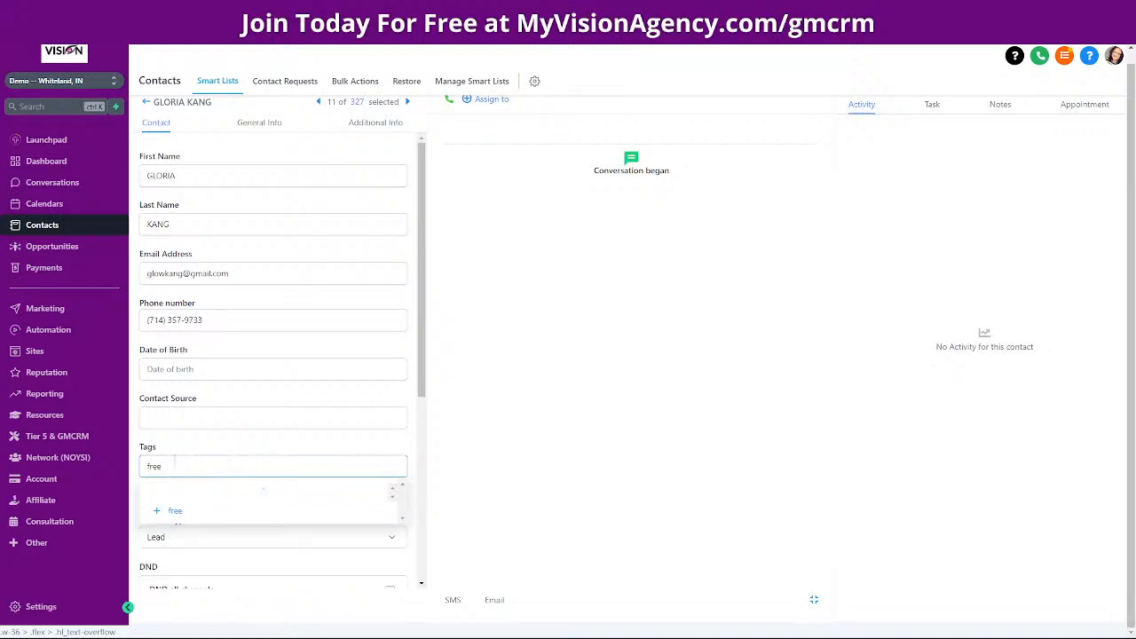
pyautogui.scroll(-1, 213, 434)
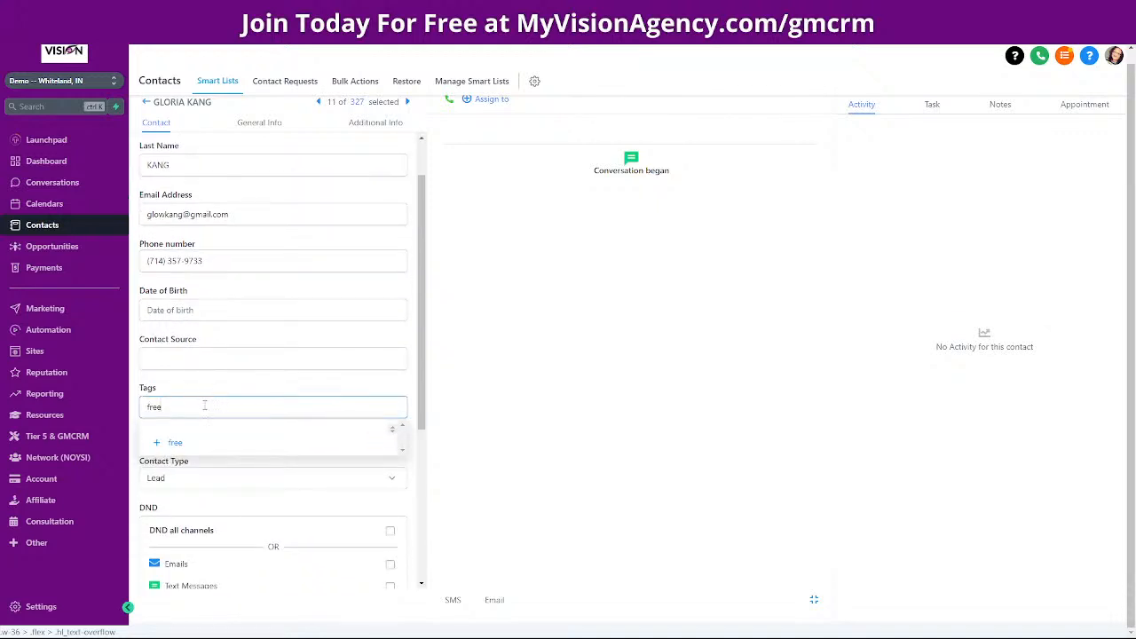
pyautogui.press('BackSpace')
pyautogui.press('BackSpace')
pyautogui.press('BackSpace')
pyautogui.press('BackSpace')
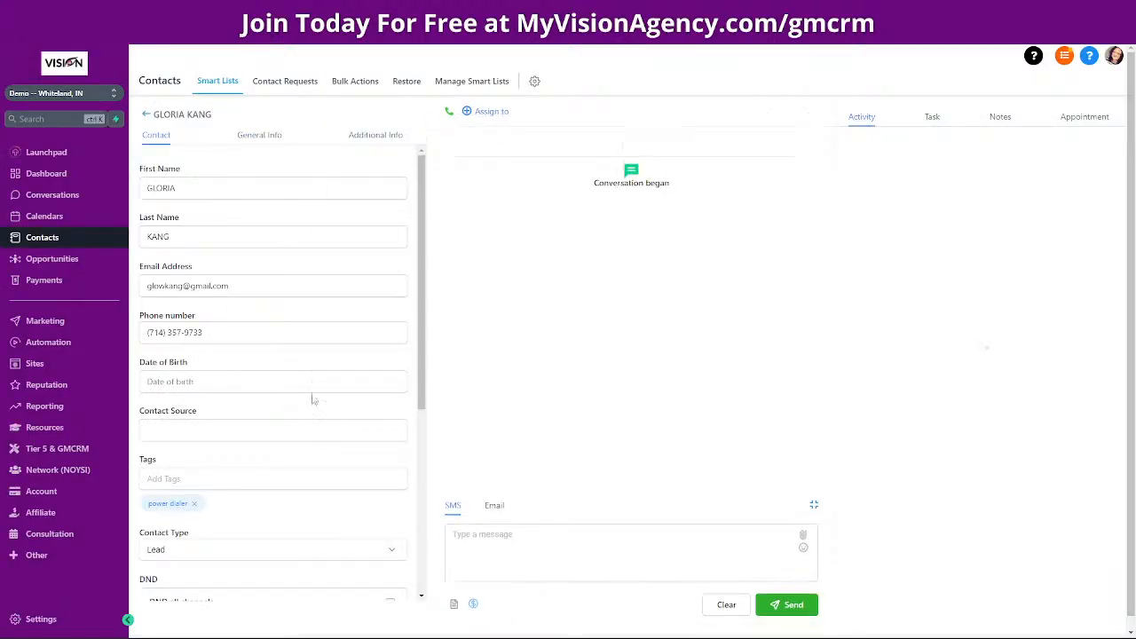
# Add the existing free trial tag to the contact and save the record.
pyautogui.scroll(-3, 314, 398)
pyautogui.click(252, 246)
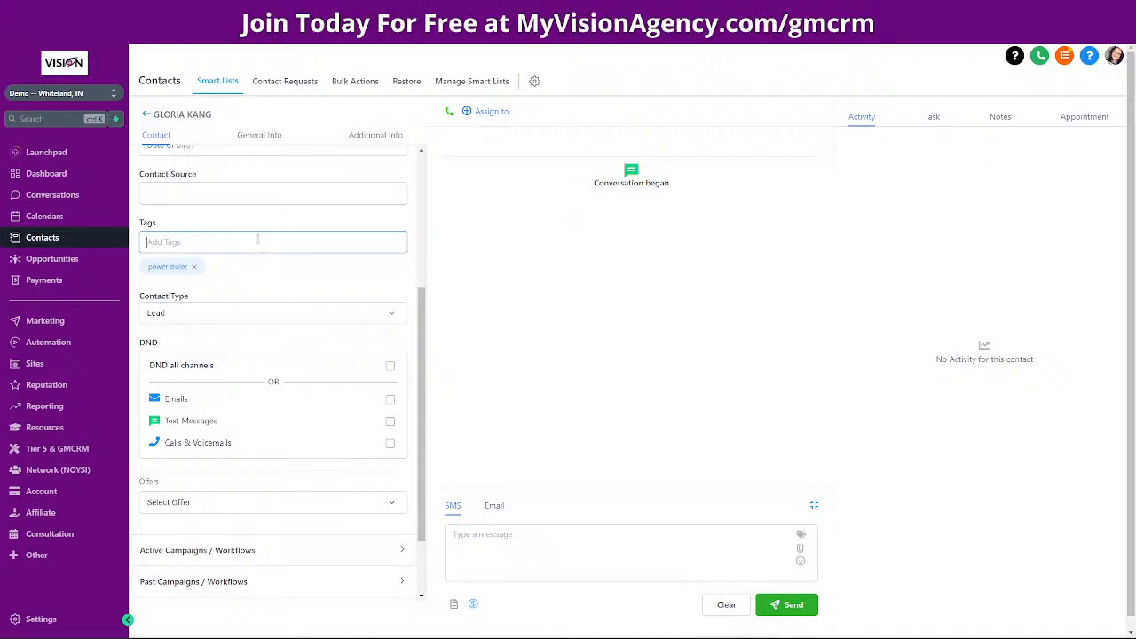
pyautogui.write('free')
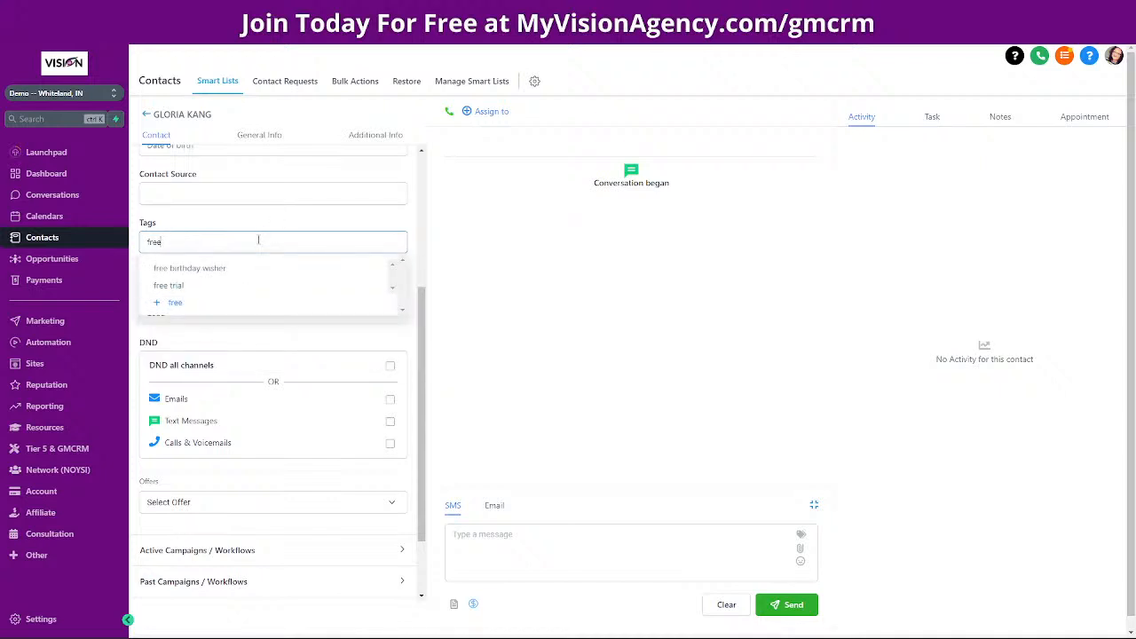
pyautogui.click(177, 286)
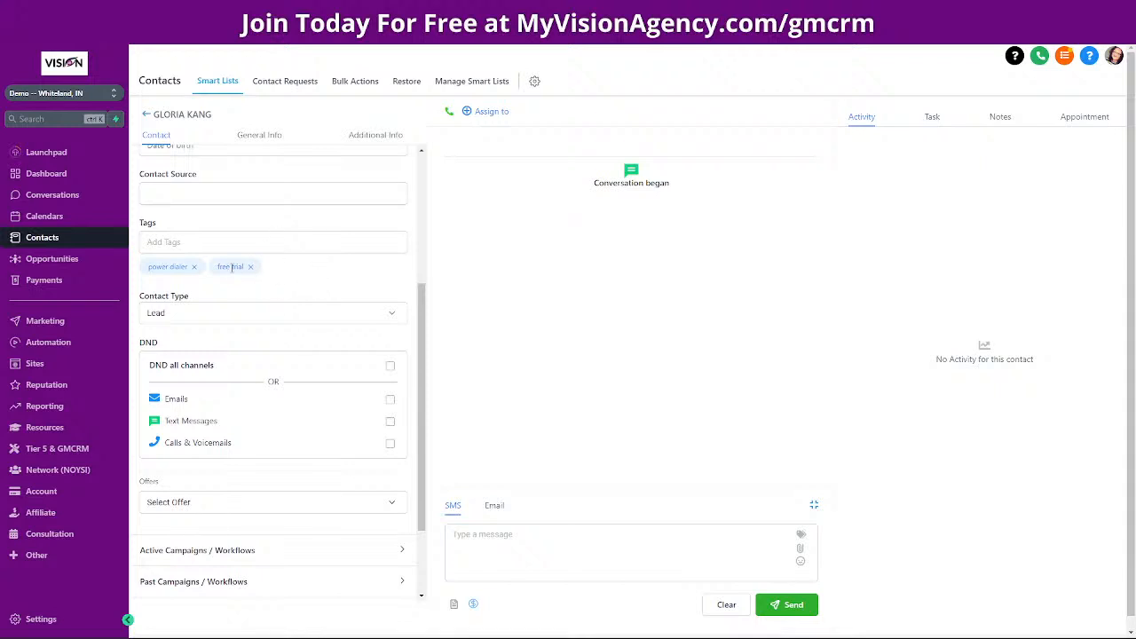
pyautogui.scroll(-1, 314, 272)
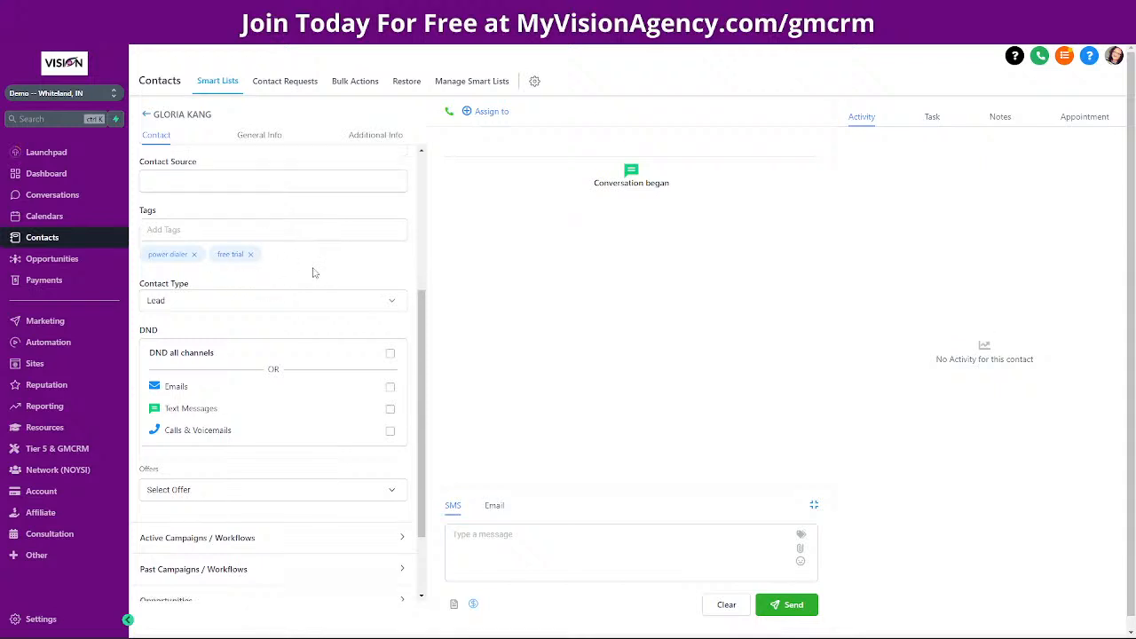
pyautogui.scroll(-1, 312, 272)
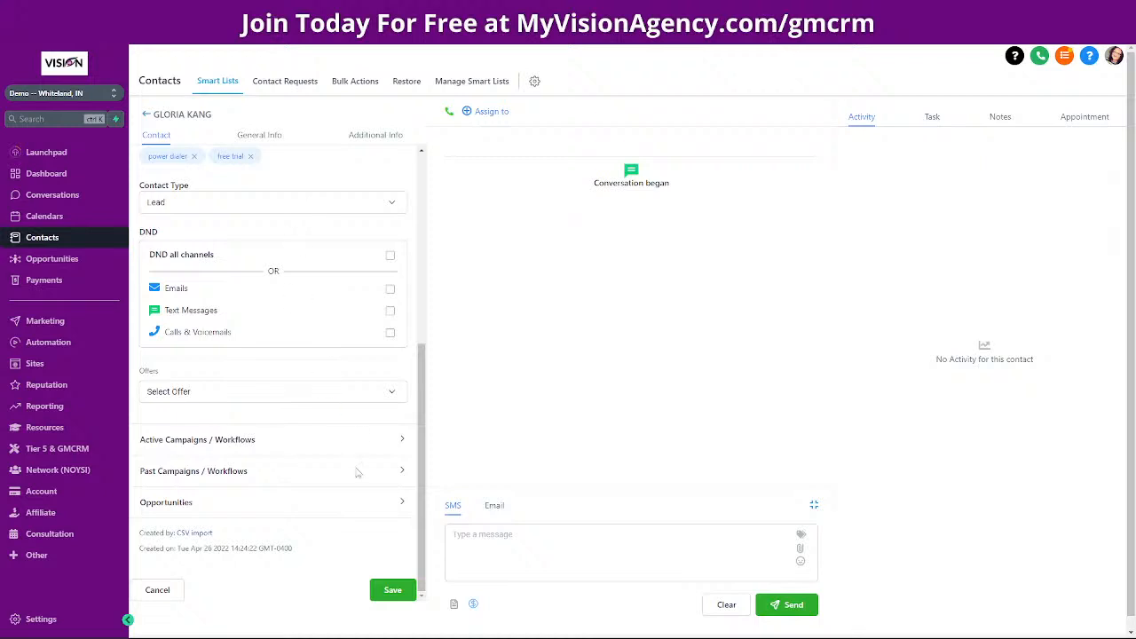
pyautogui.click(391, 590)
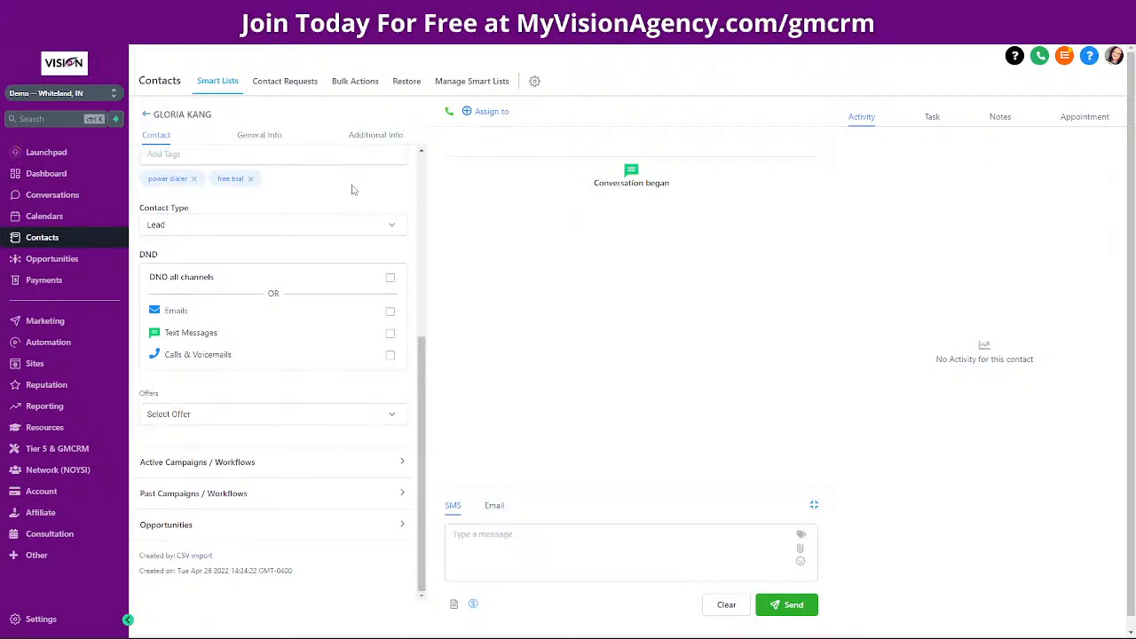
# Show the My Vision Agency pipeline's opportunities and check the tagged contact's card in the Free Trial Beginner Plan stage.
pyautogui.scroll(5, 321, 251)
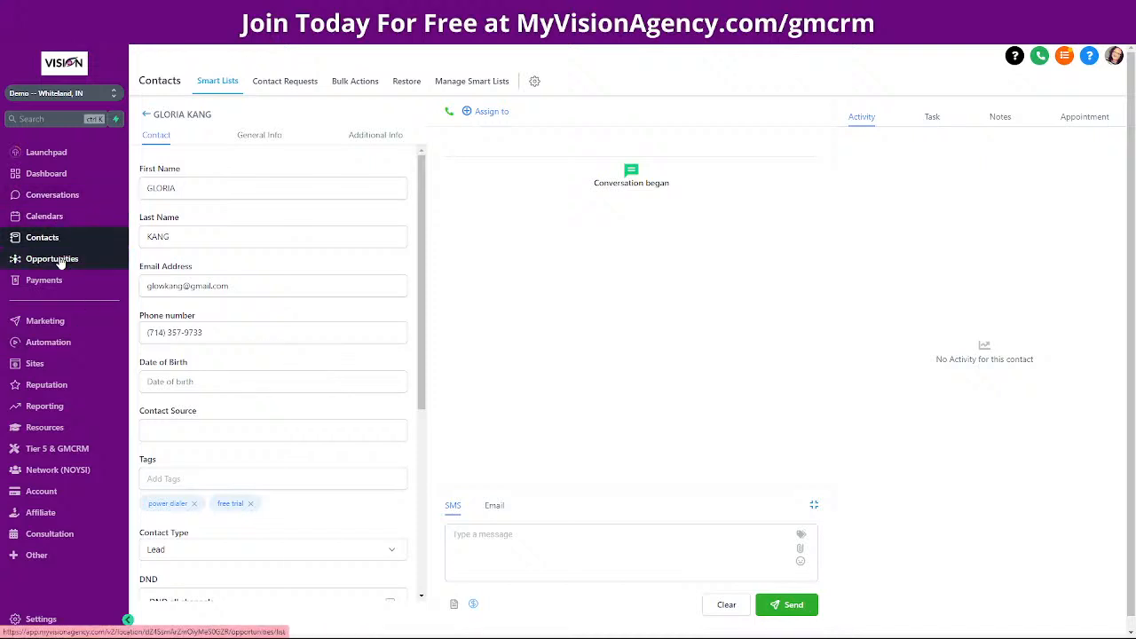
pyautogui.click(55, 259)
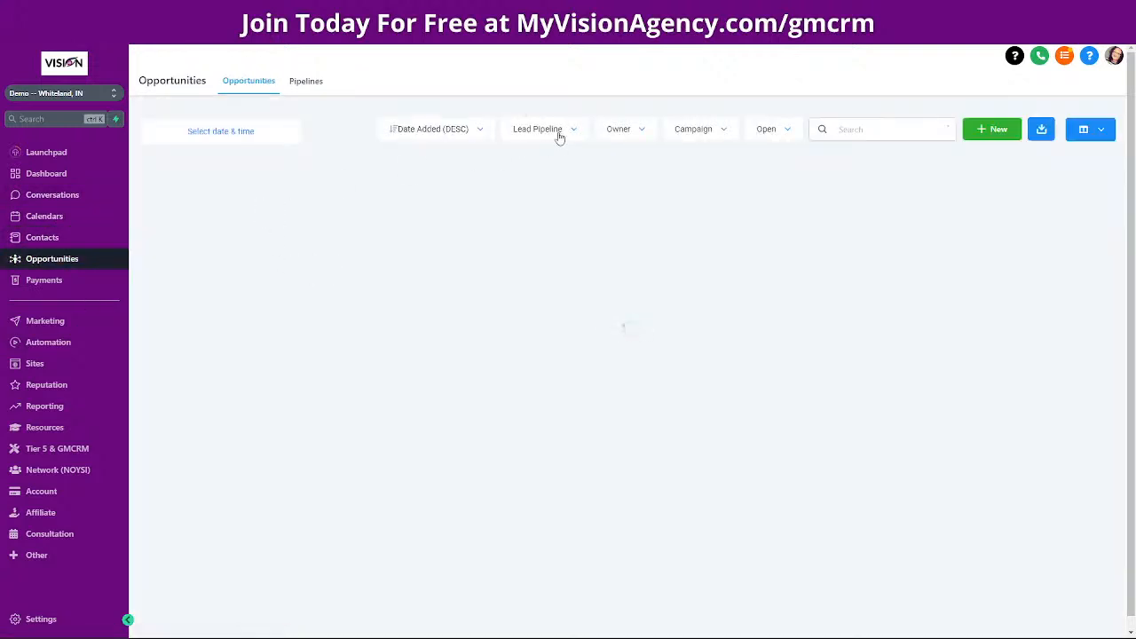
pyautogui.click(559, 133)
pyautogui.click(551, 189)
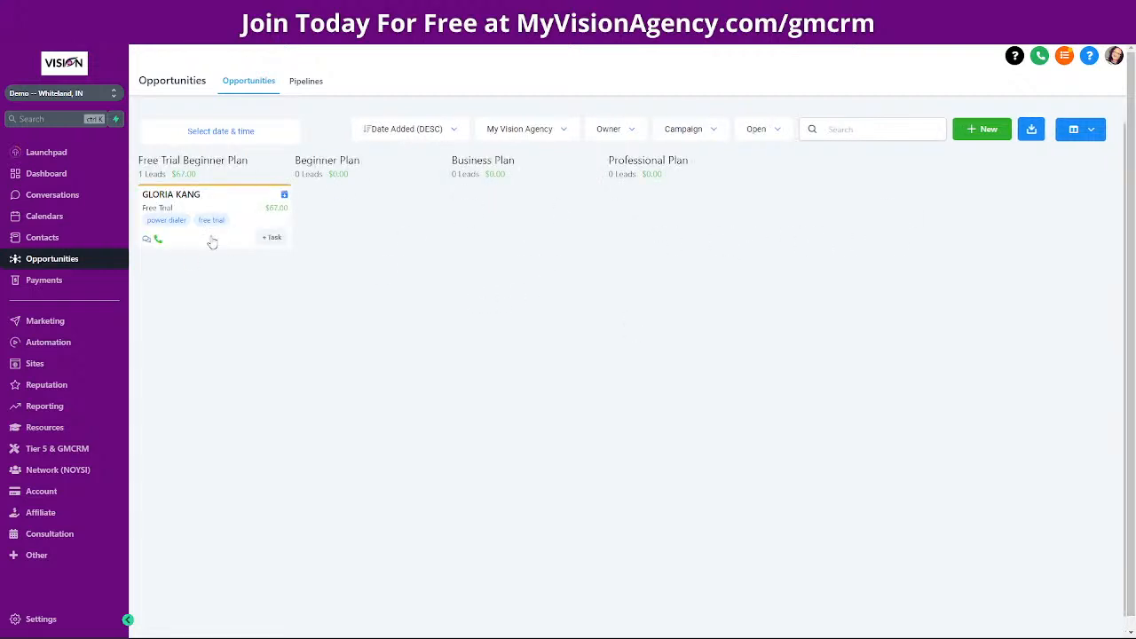
pyautogui.click(228, 195)
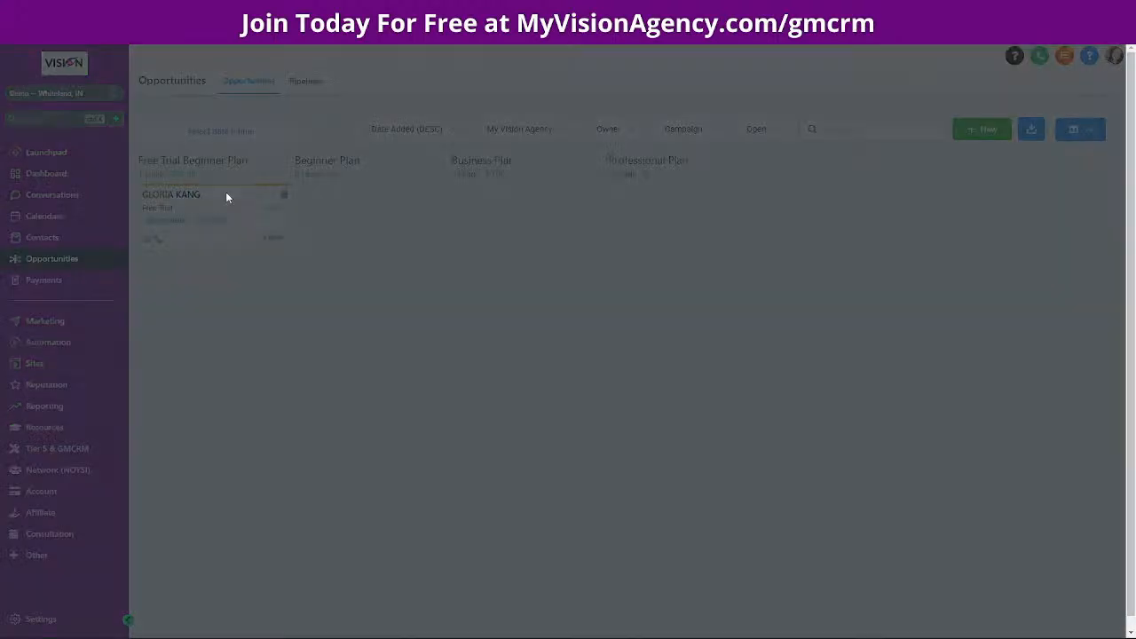
pyautogui.click(736, 81)
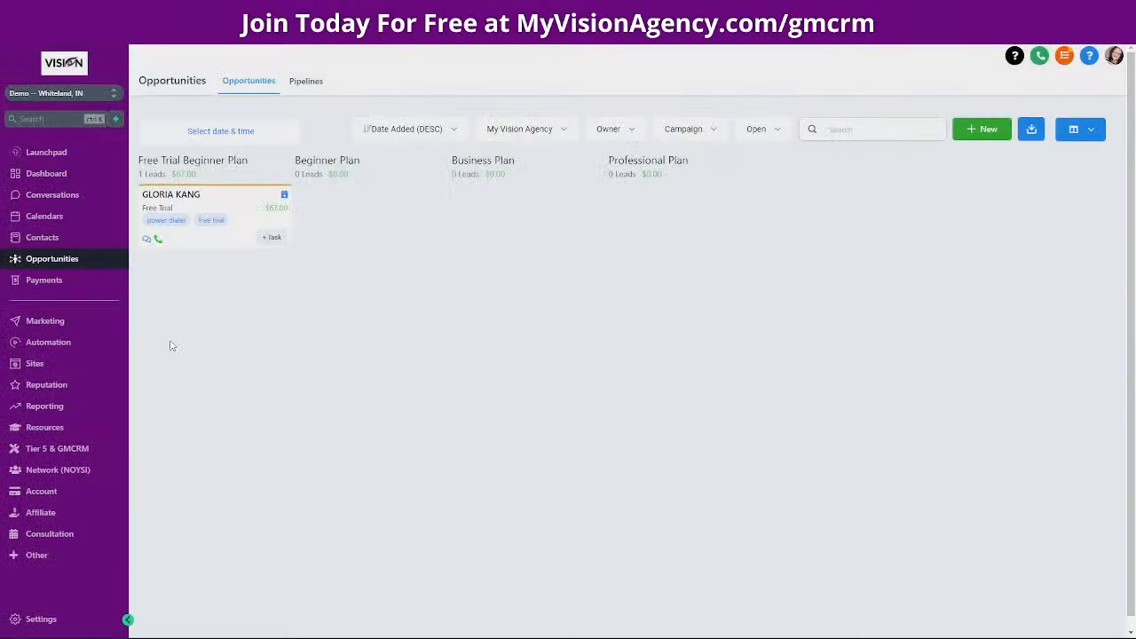
# Open the record of another contact in the contacts list that has an email address and only the power dialer tag.
pyautogui.click(43, 238)
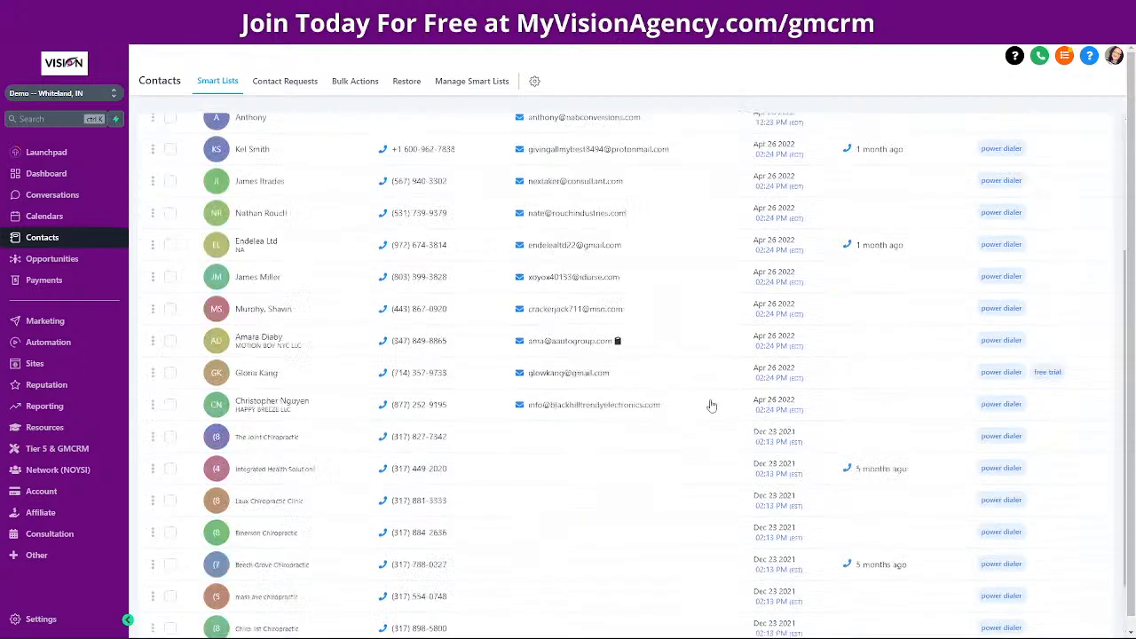
pyautogui.scroll(-5, 522, 436)
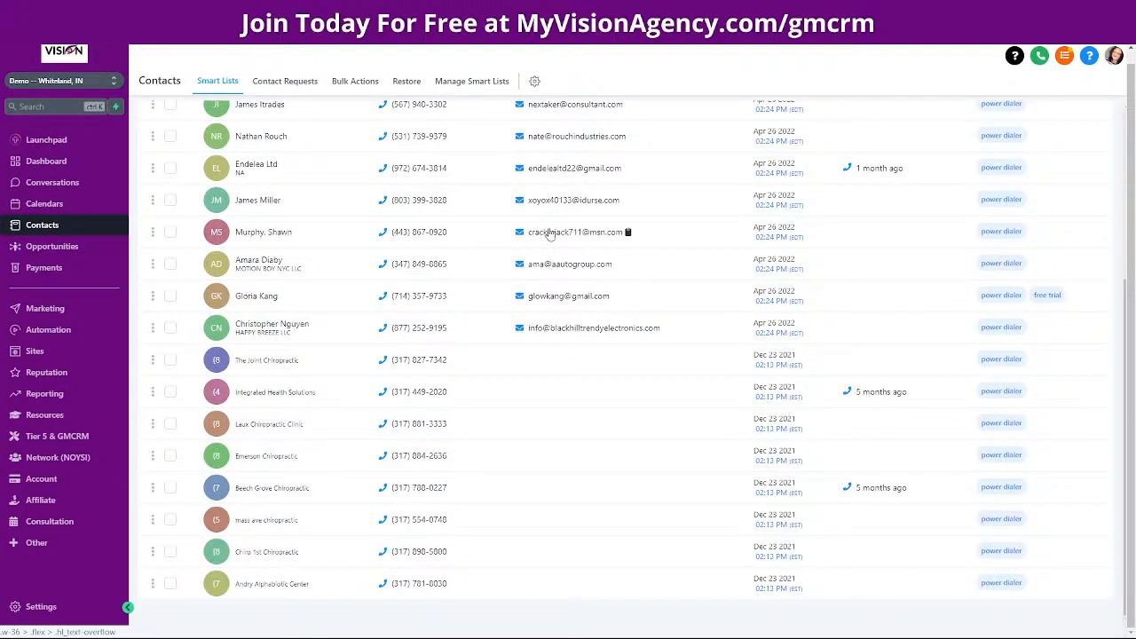
pyautogui.click(287, 234)
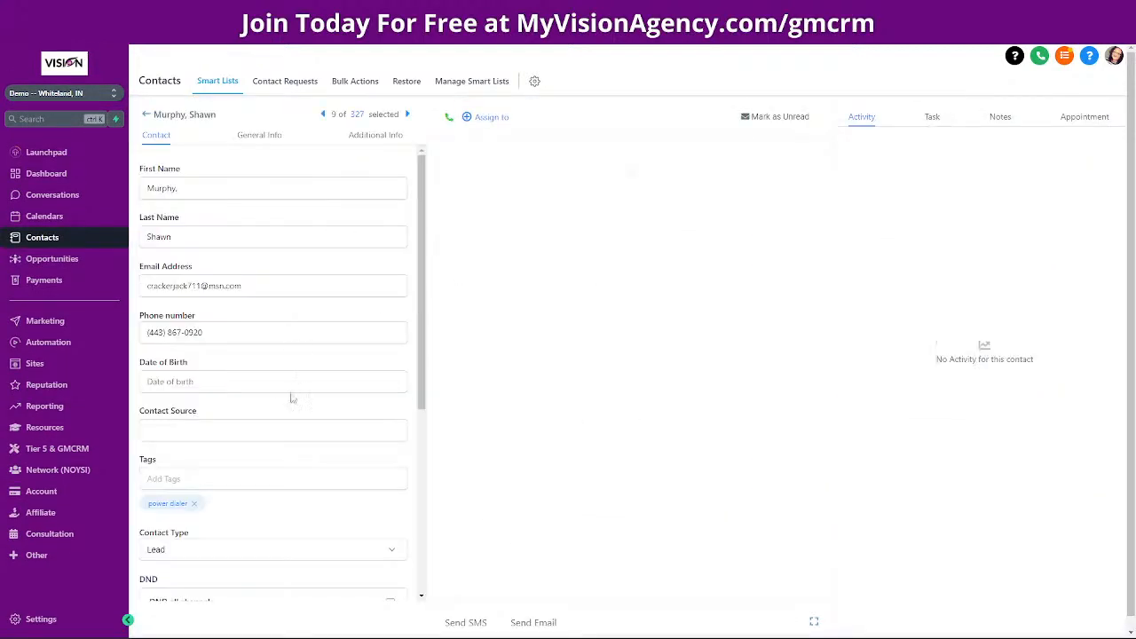
# Add the existing professional plan tag to the contact and save the record.
pyautogui.scroll(-4, 264, 467)
pyautogui.scroll(3, 223, 274)
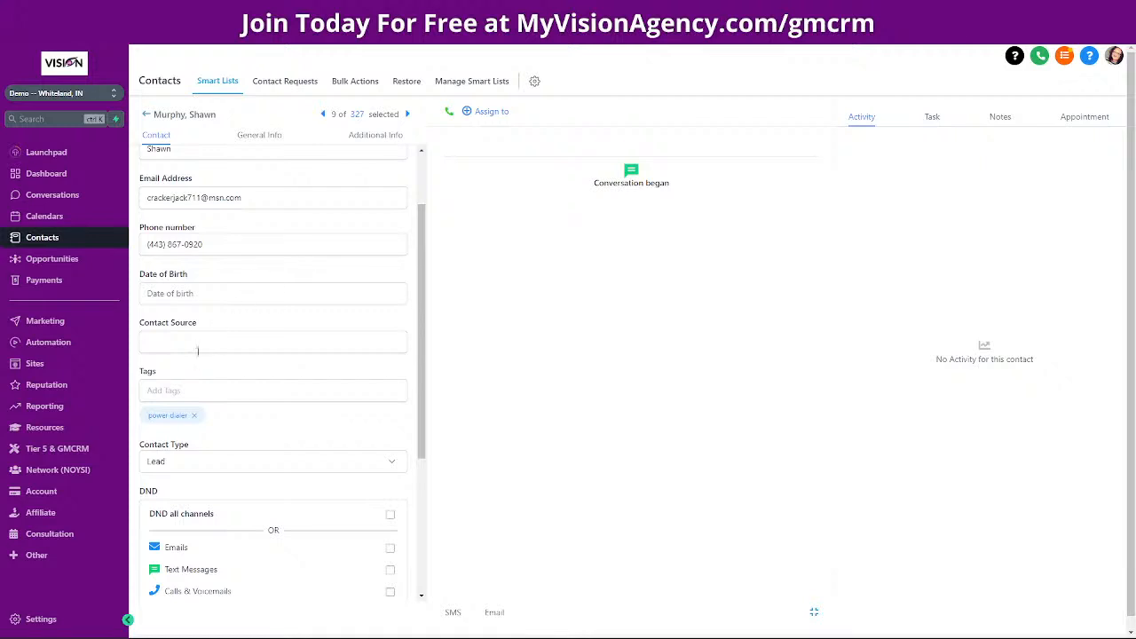
pyautogui.click(230, 390)
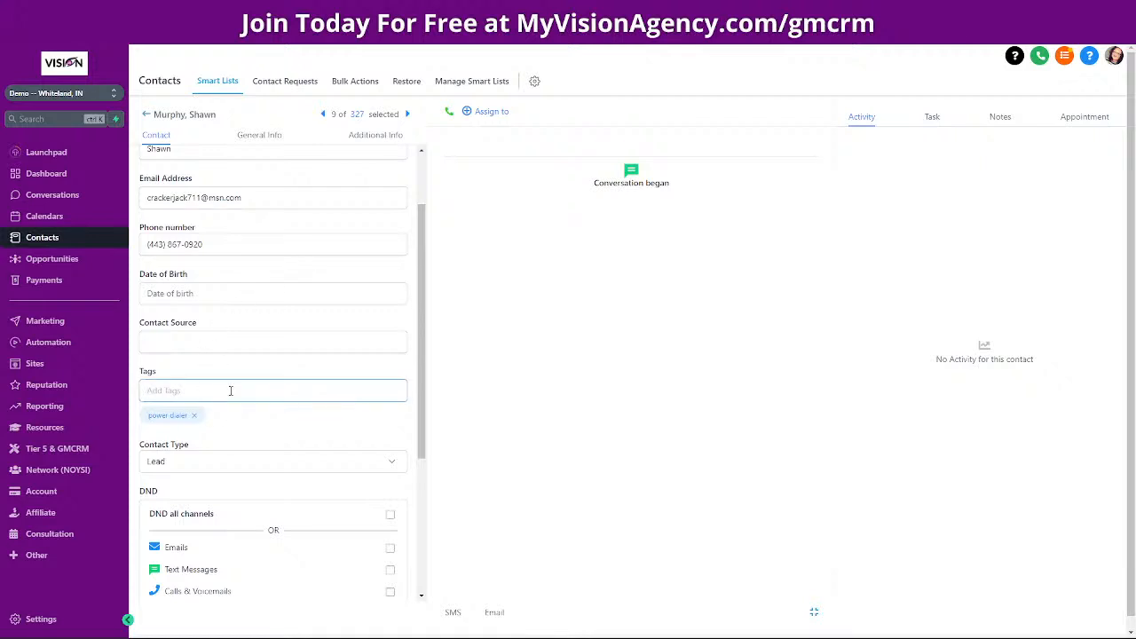
pyautogui.write('profe')
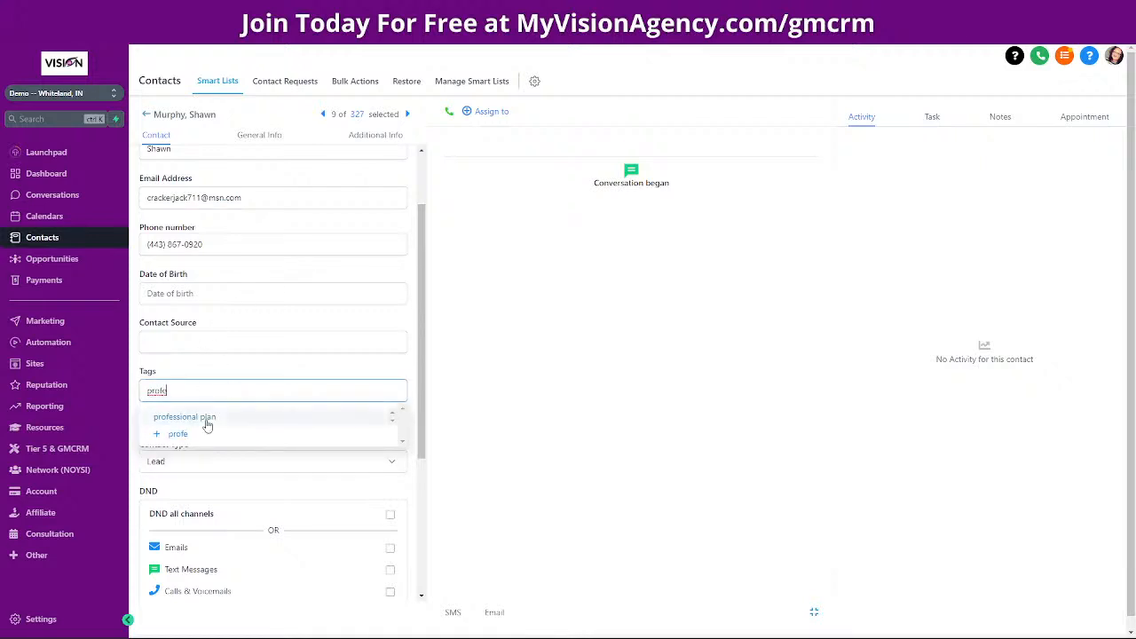
pyautogui.click(205, 419)
pyautogui.scroll(-5, 306, 424)
pyautogui.click(402, 588)
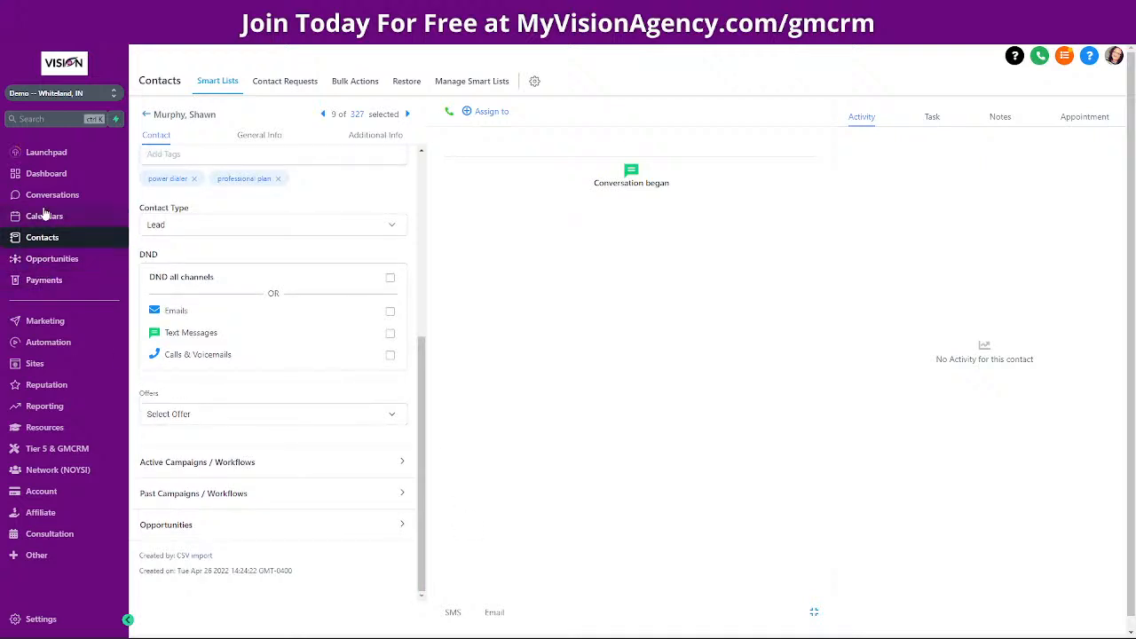
# Show the My Vision Agency opportunities of all statuses, including won ones.
pyautogui.click(50, 258)
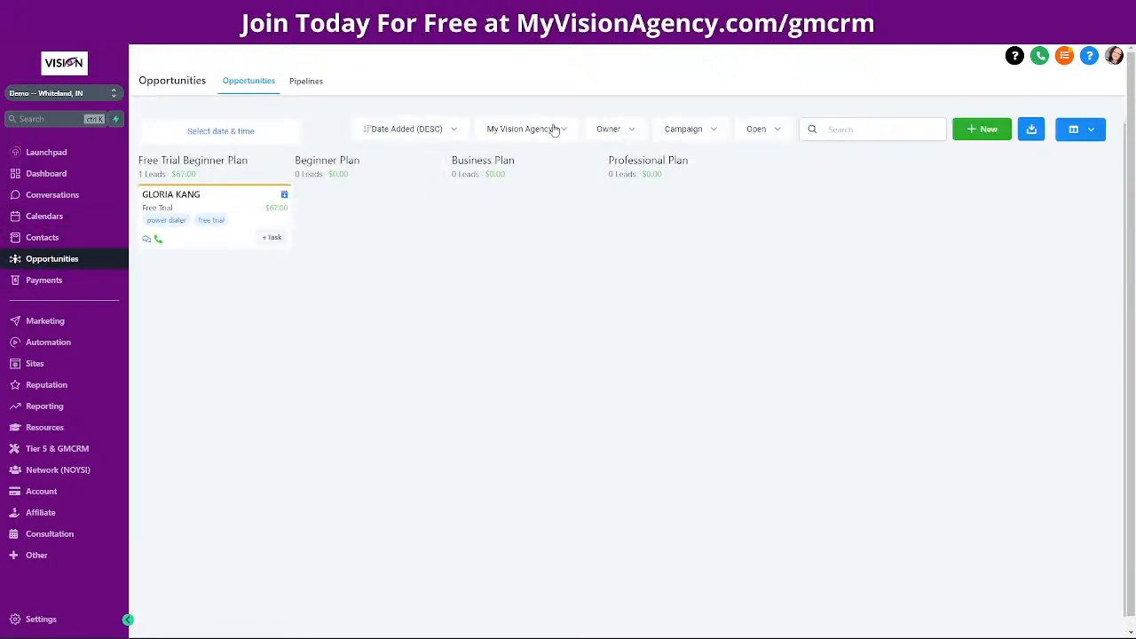
pyautogui.click(777, 136)
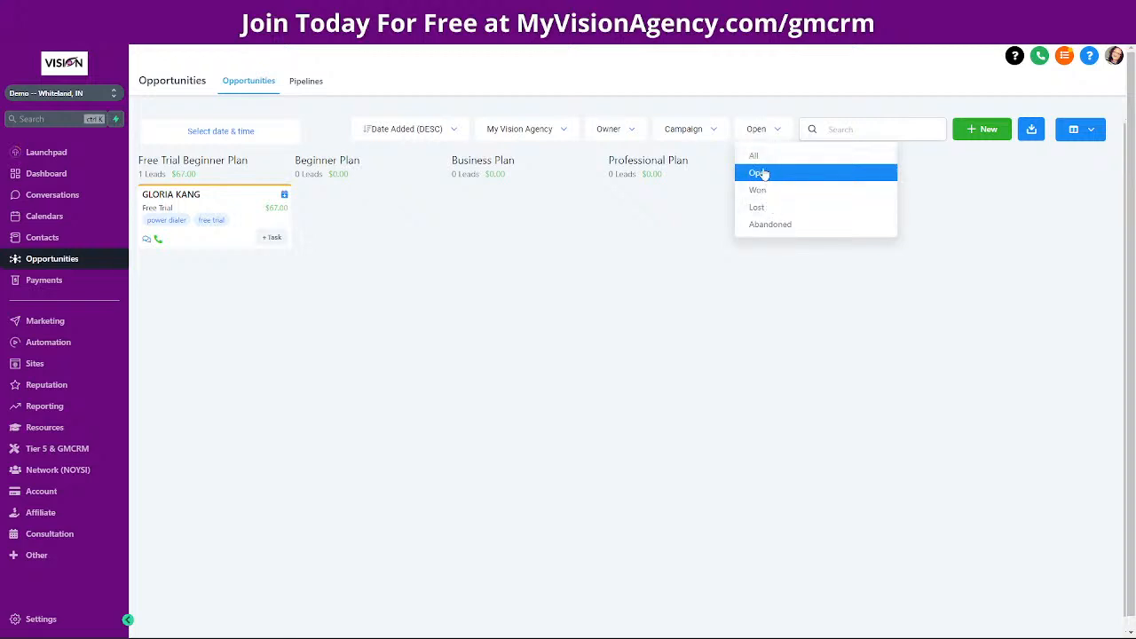
pyautogui.click(752, 156)
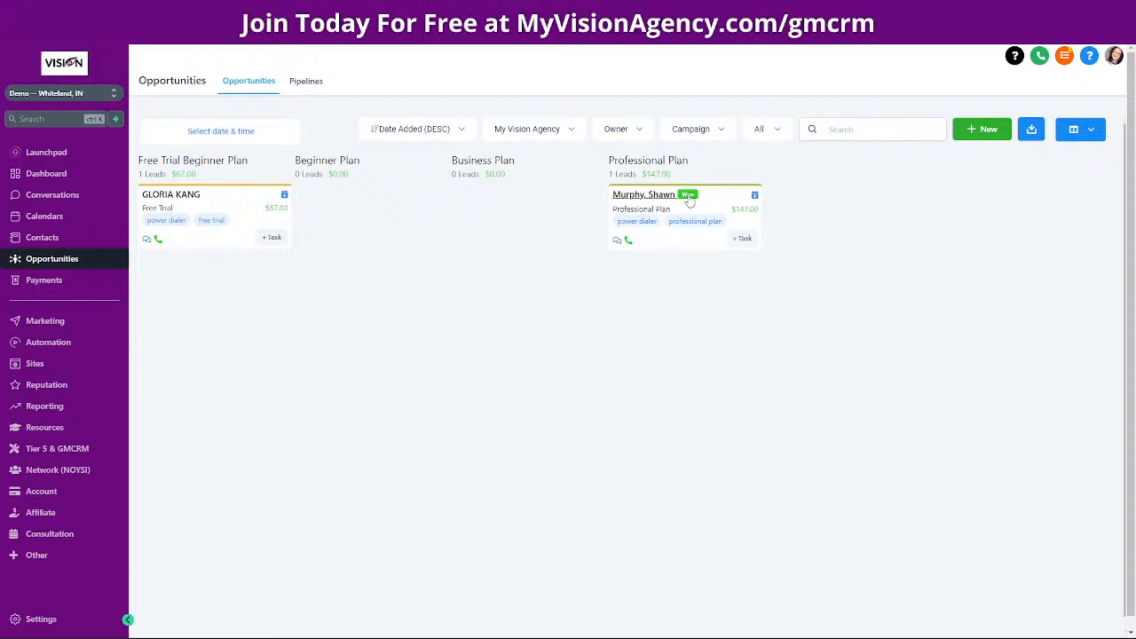
# Review the Professional Plan opportunity's source, owner choices and opportunity name, and close it without updating.
pyautogui.click(715, 205)
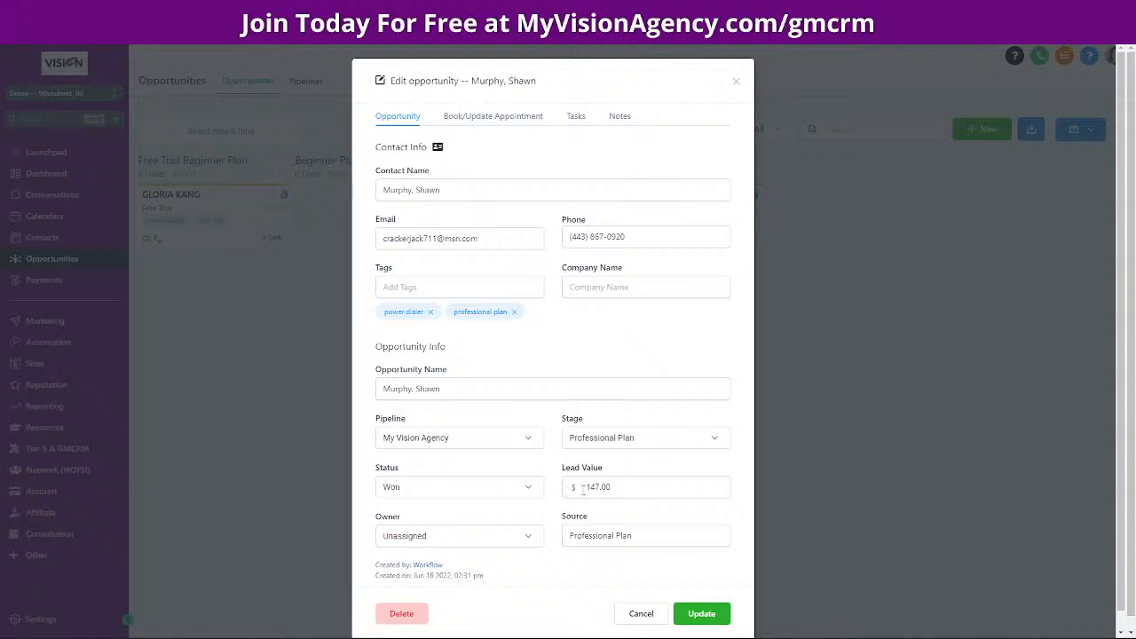
pyautogui.moveTo(644, 536); pyautogui.dragTo(557, 539)
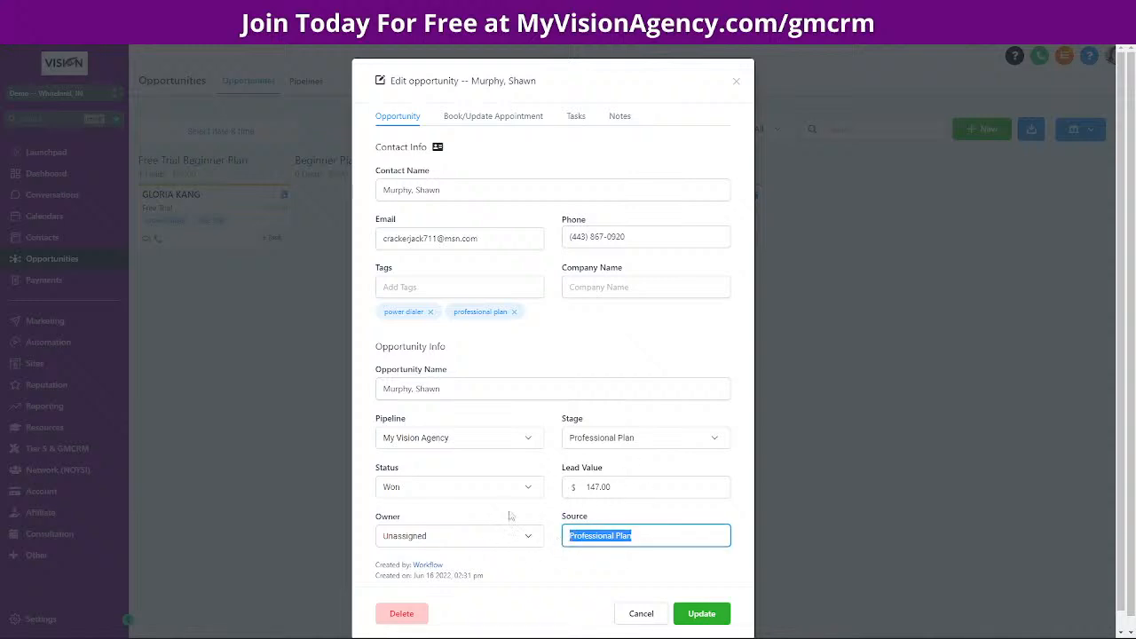
pyautogui.scroll(-1, 510, 519)
pyautogui.click(437, 529)
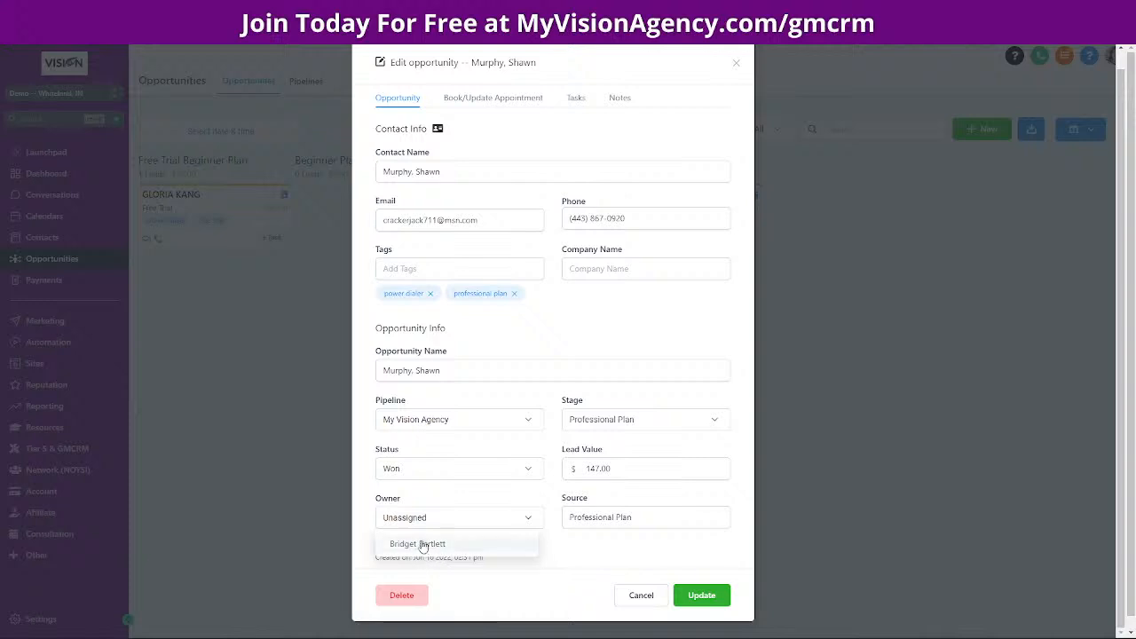
pyautogui.click(426, 544)
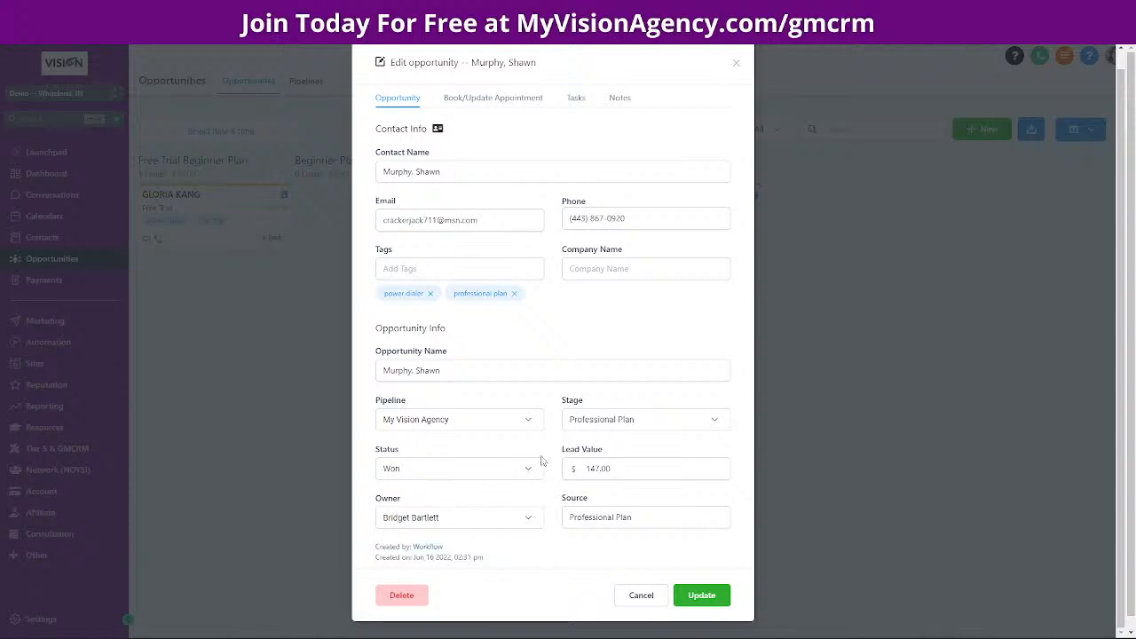
pyautogui.moveTo(461, 365); pyautogui.dragTo(366, 363)
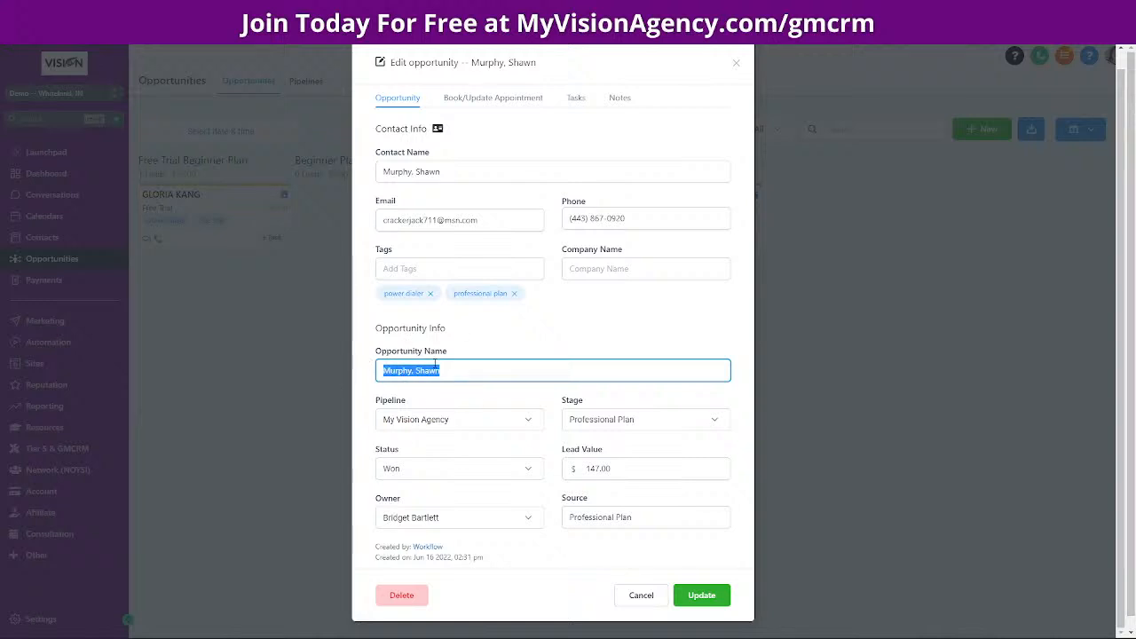
pyautogui.click(737, 66)
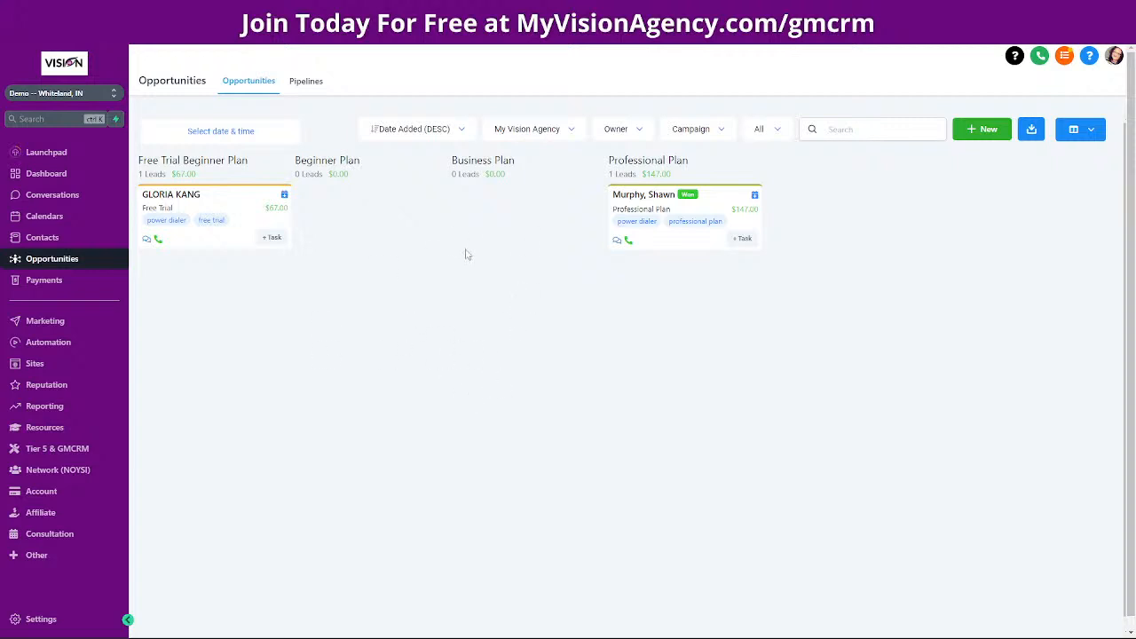
# Go from the Professional Plan opportunity to its contact's detail page and show the contact's tags.
pyautogui.click(718, 203)
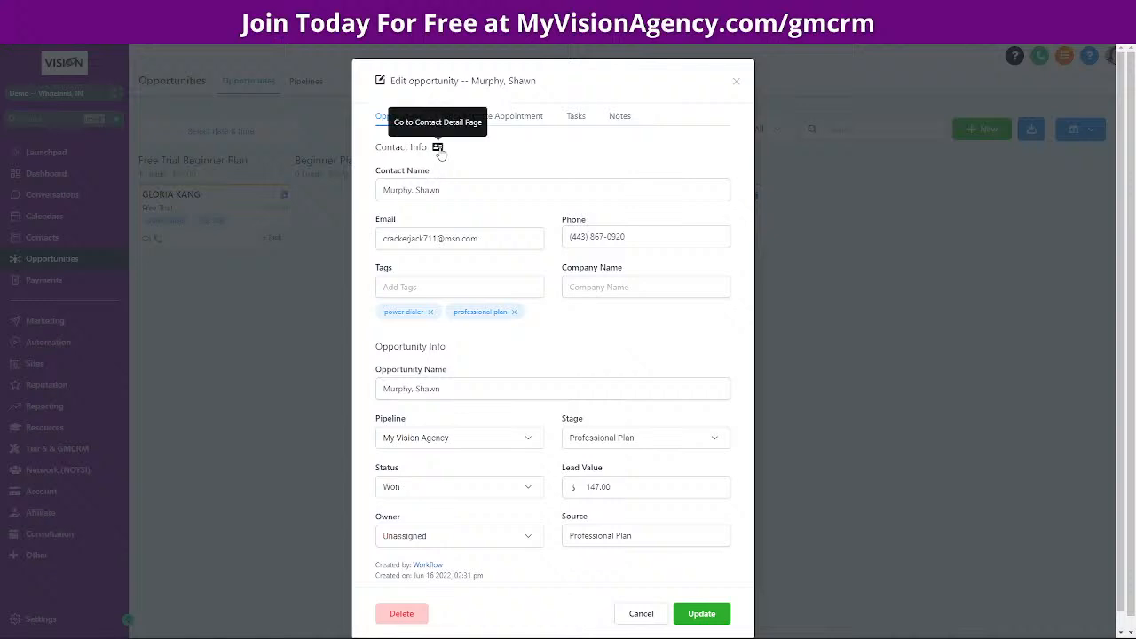
pyautogui.click(437, 148)
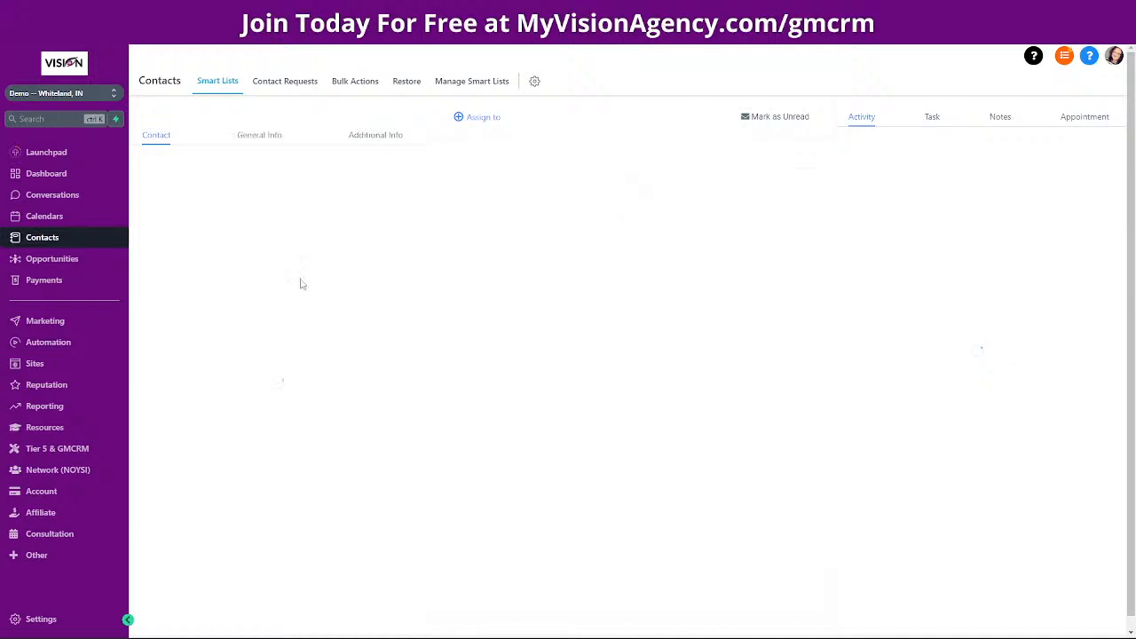
pyautogui.scroll(-3, 209, 149)
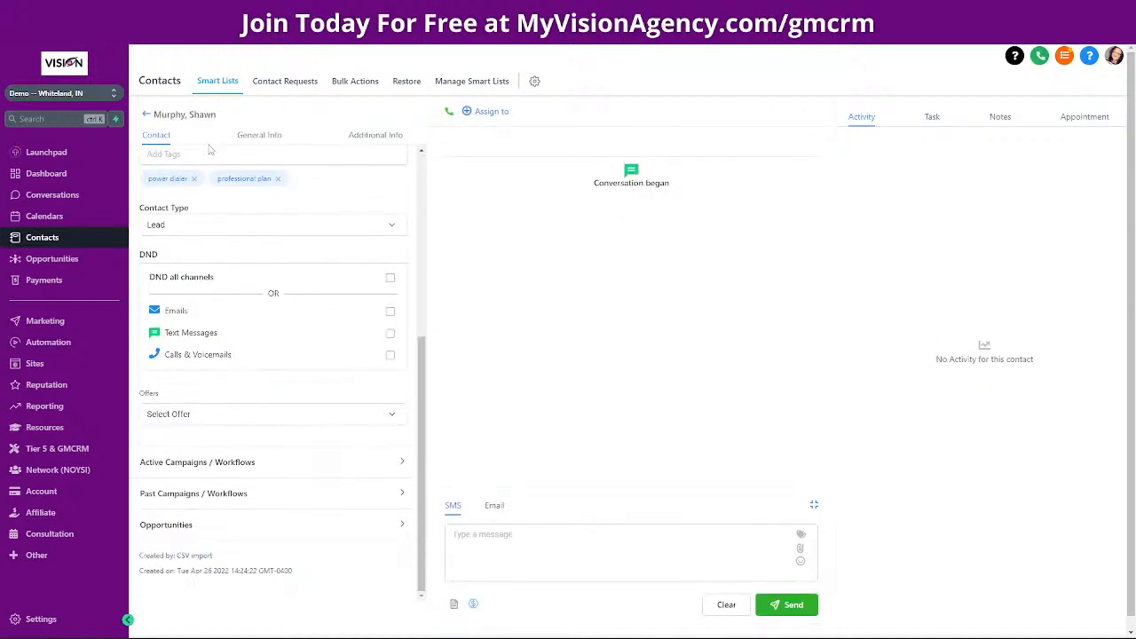
# Replace the contact's professional plan tag with the existing business plan tag and save the record.
pyautogui.click(278, 179)
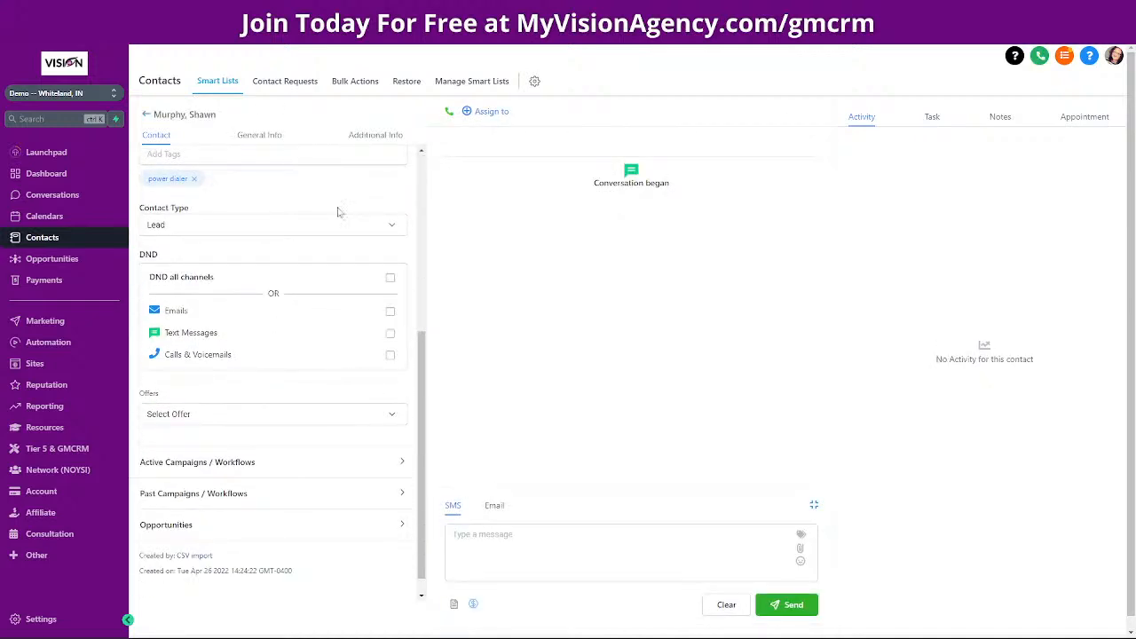
pyautogui.scroll(5, 299, 223)
pyautogui.click(229, 445)
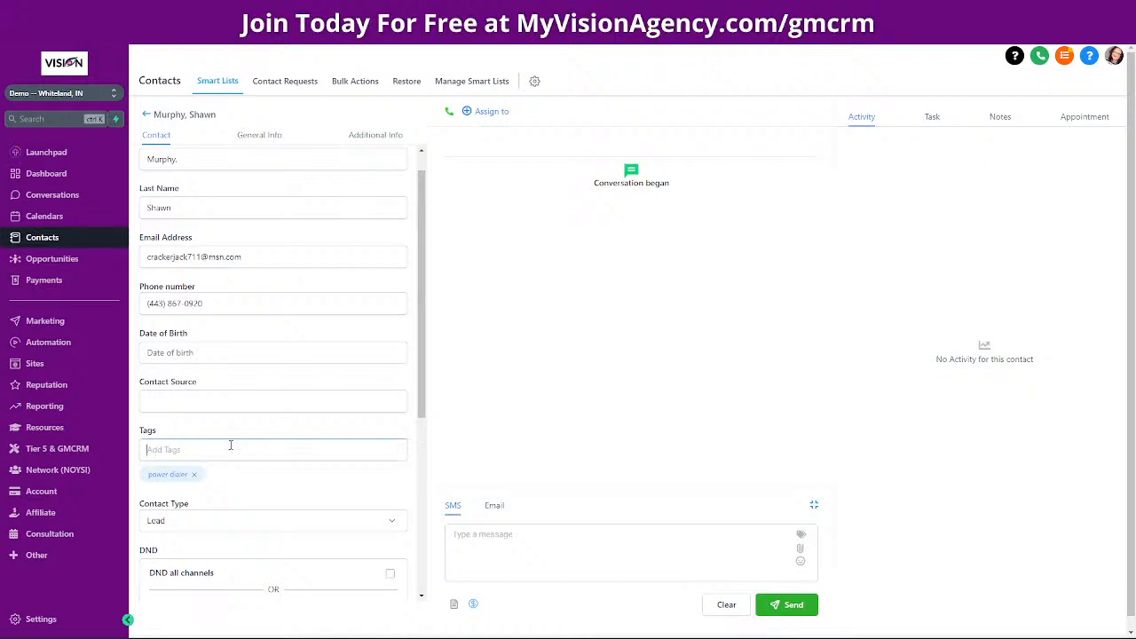
pyautogui.write('bu')
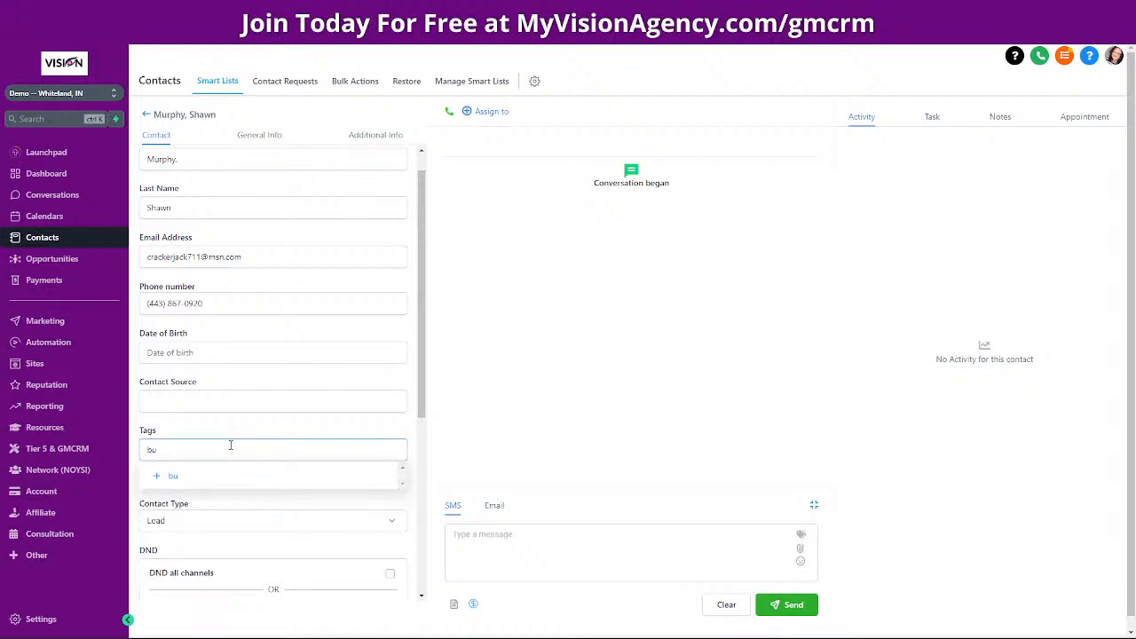
pyautogui.write('suinsiness')
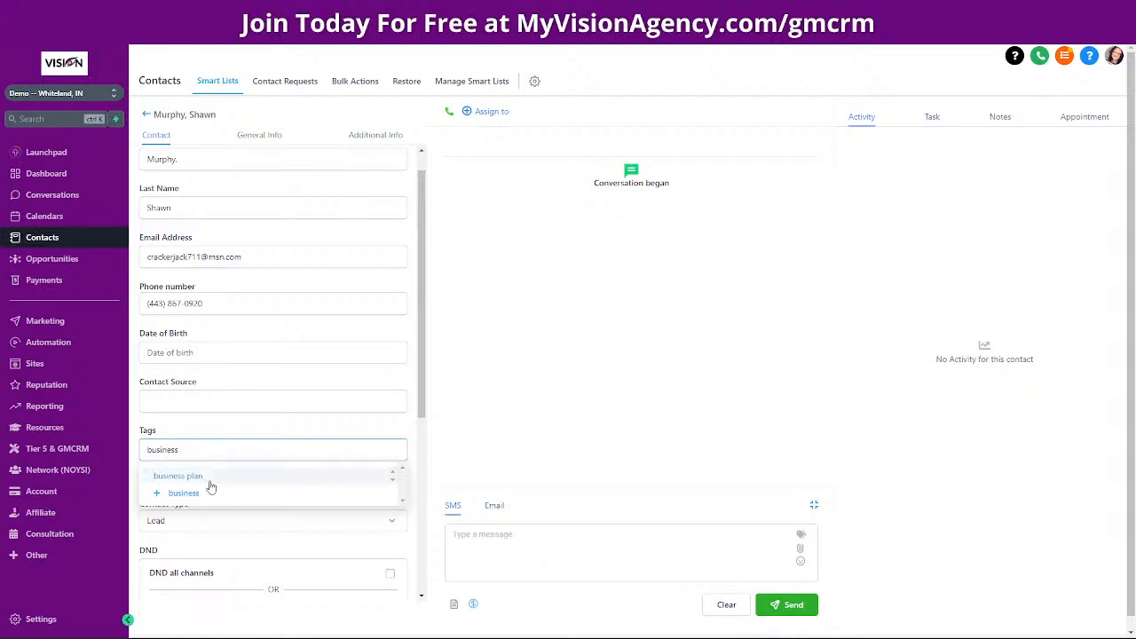
pyautogui.click(211, 479)
pyautogui.scroll(-5, 390, 532)
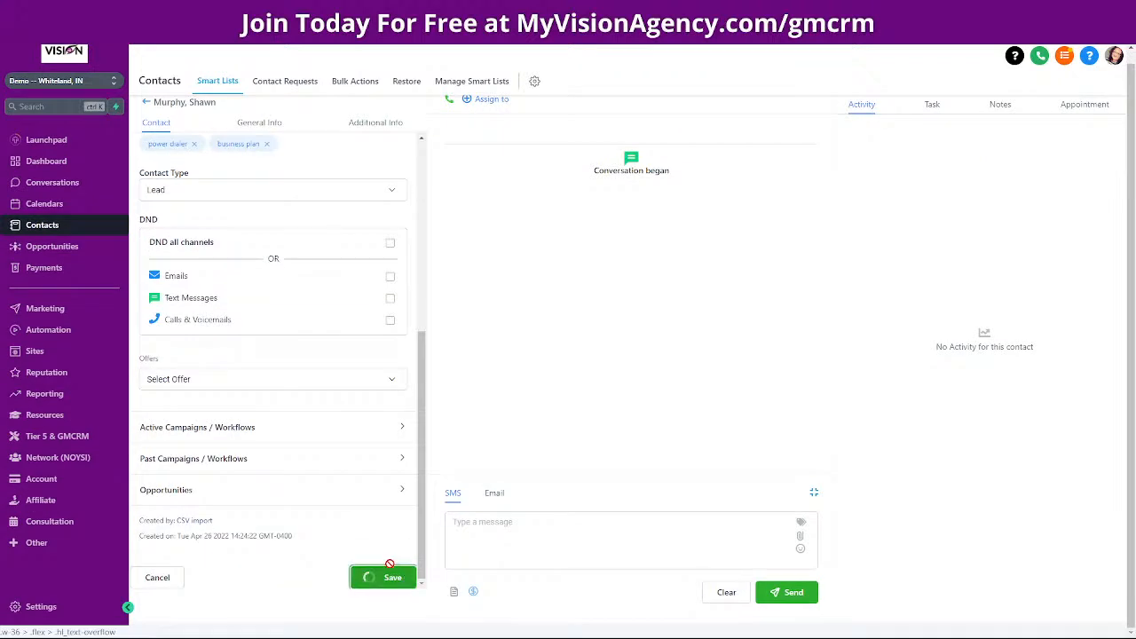
pyautogui.click(389, 578)
# Return to the opportunities board with all statuses shown and refresh it to check the retagged contact's stage.
pyautogui.click(68, 248)
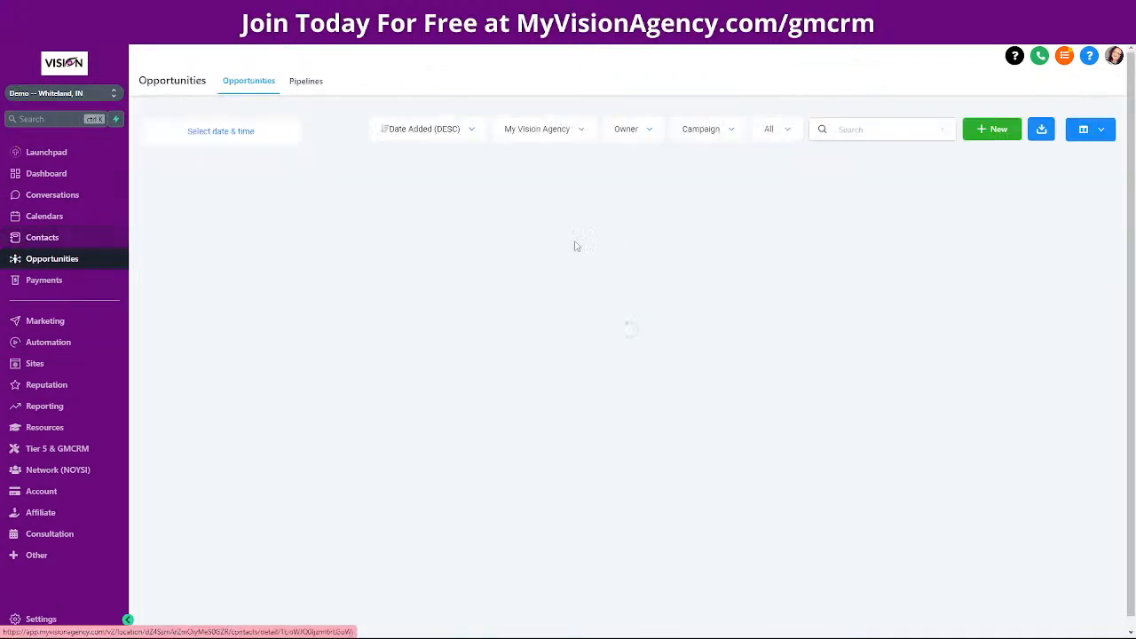
pyautogui.click(779, 129)
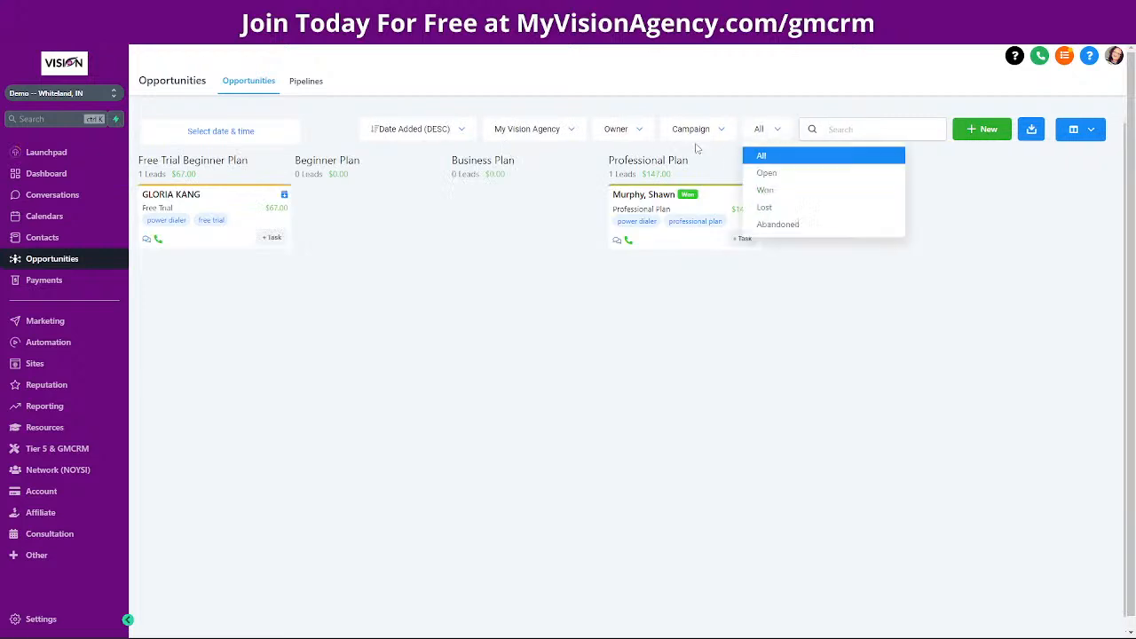
pyautogui.click(775, 158)
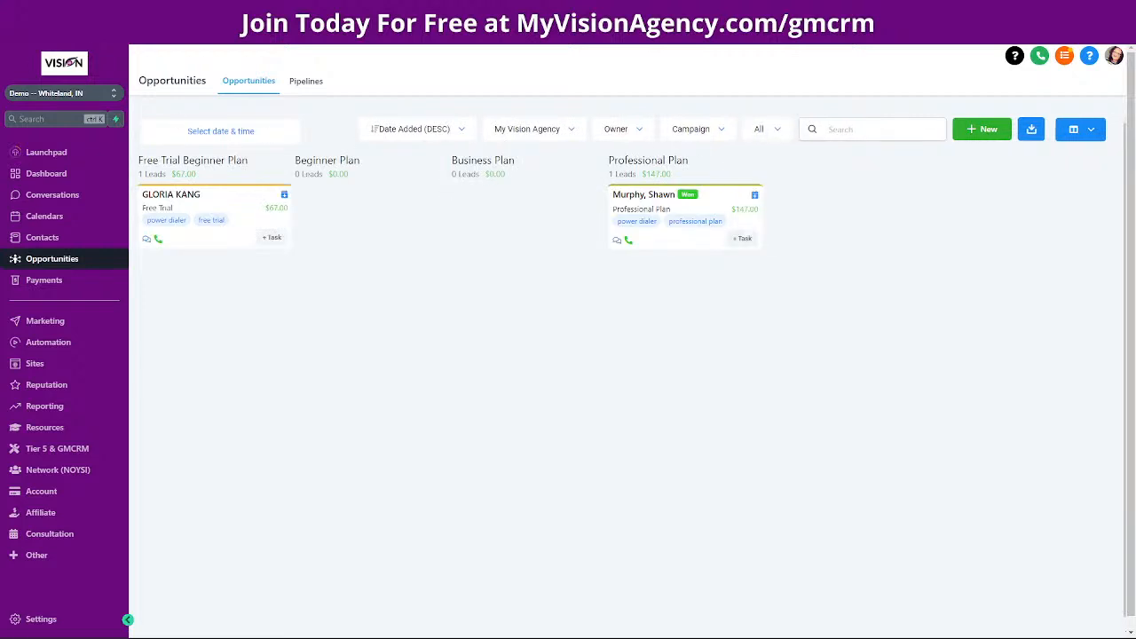
pyautogui.press('F5')
# In the Professional Plan workflow of the My Vision Plans folder, allow the Create Opportunity action to move opportunities to any previous stage, and save the action.
pyautogui.click(98, 344)
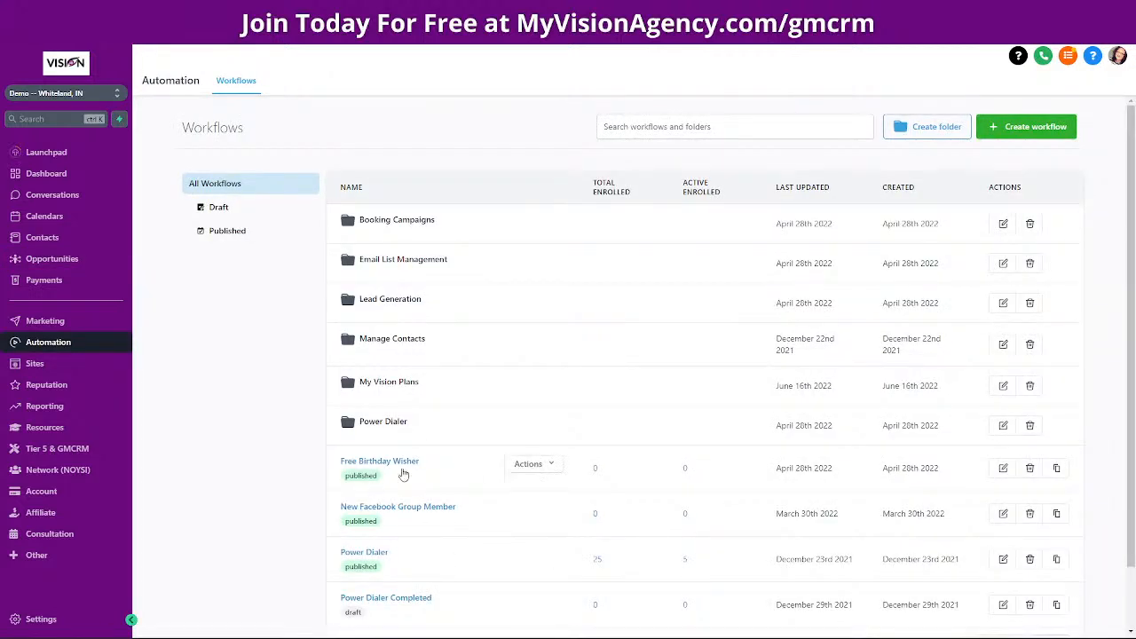
pyautogui.click(390, 382)
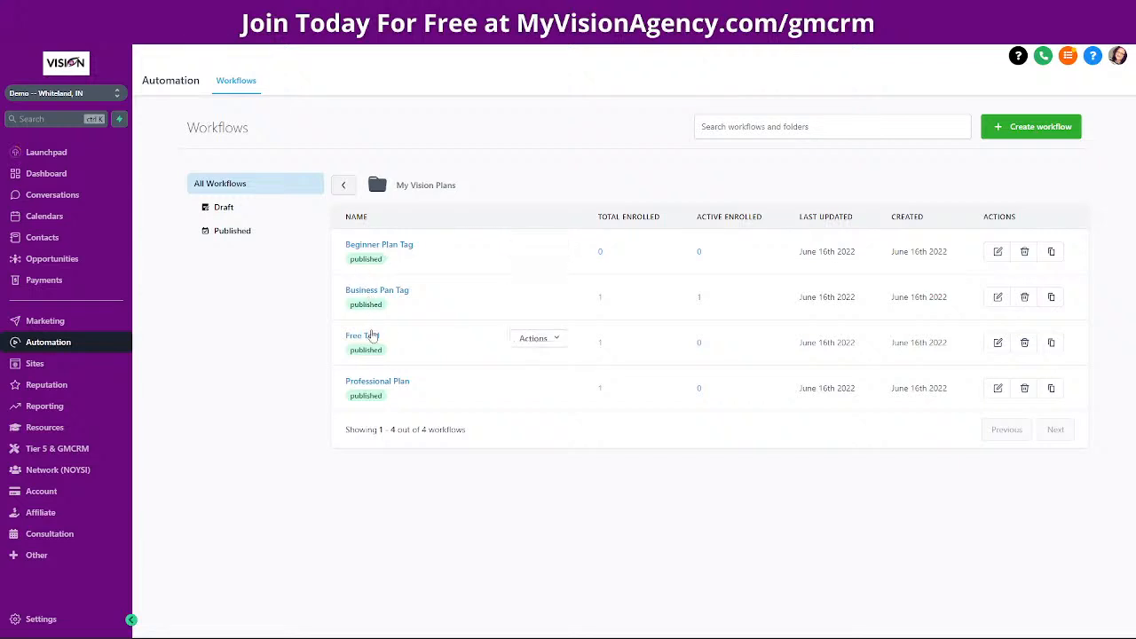
pyautogui.click(378, 383)
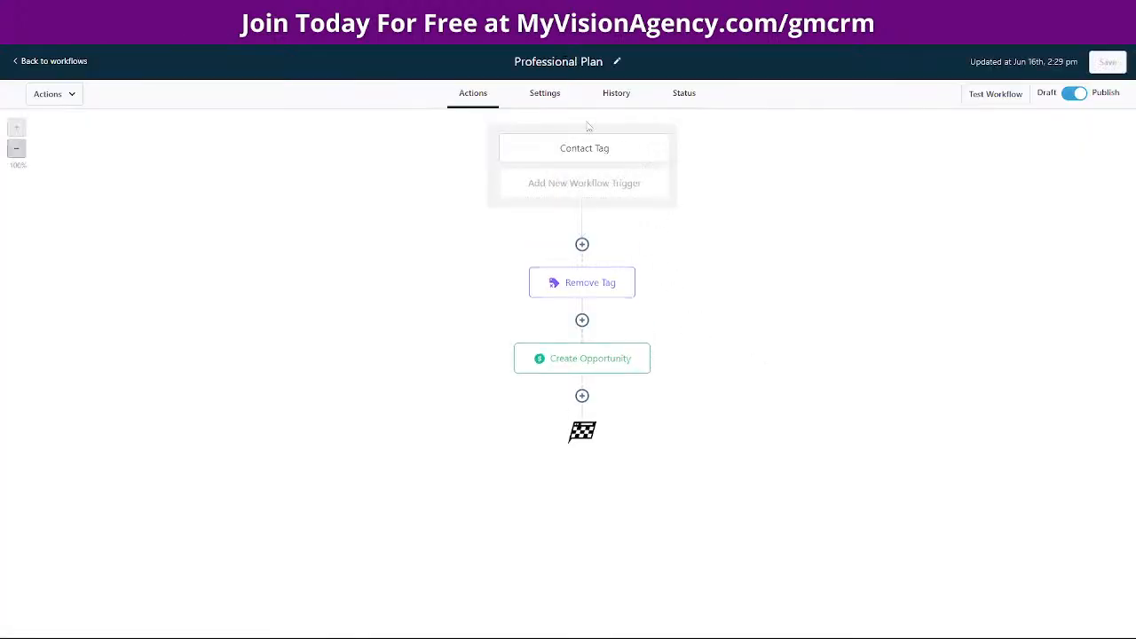
pyautogui.click(559, 359)
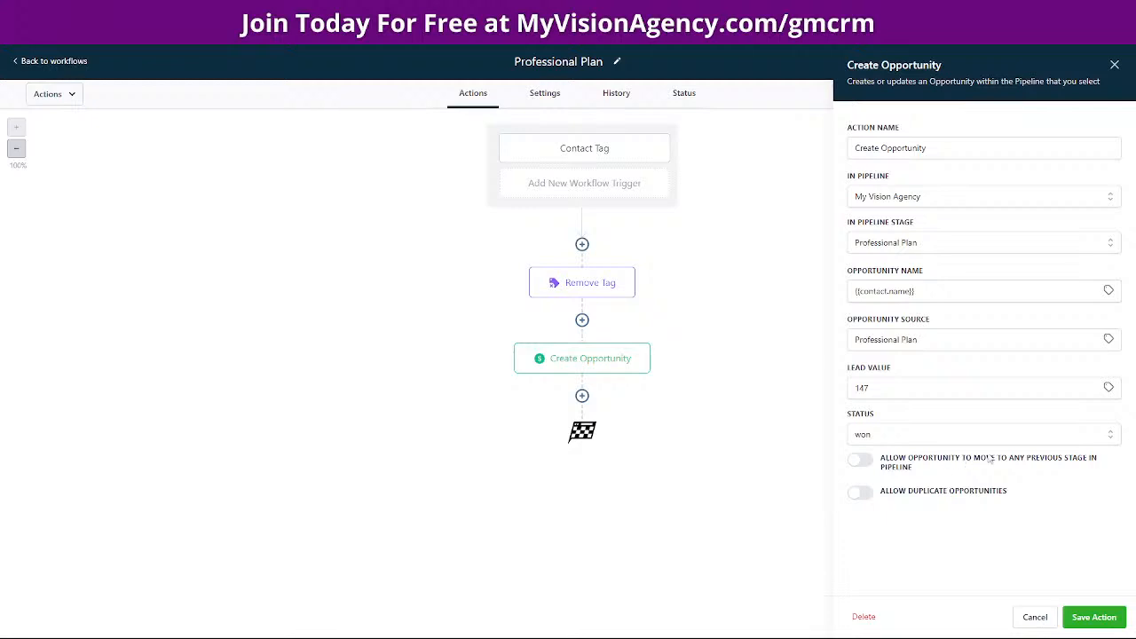
pyautogui.click(868, 462)
pyautogui.click(1091, 617)
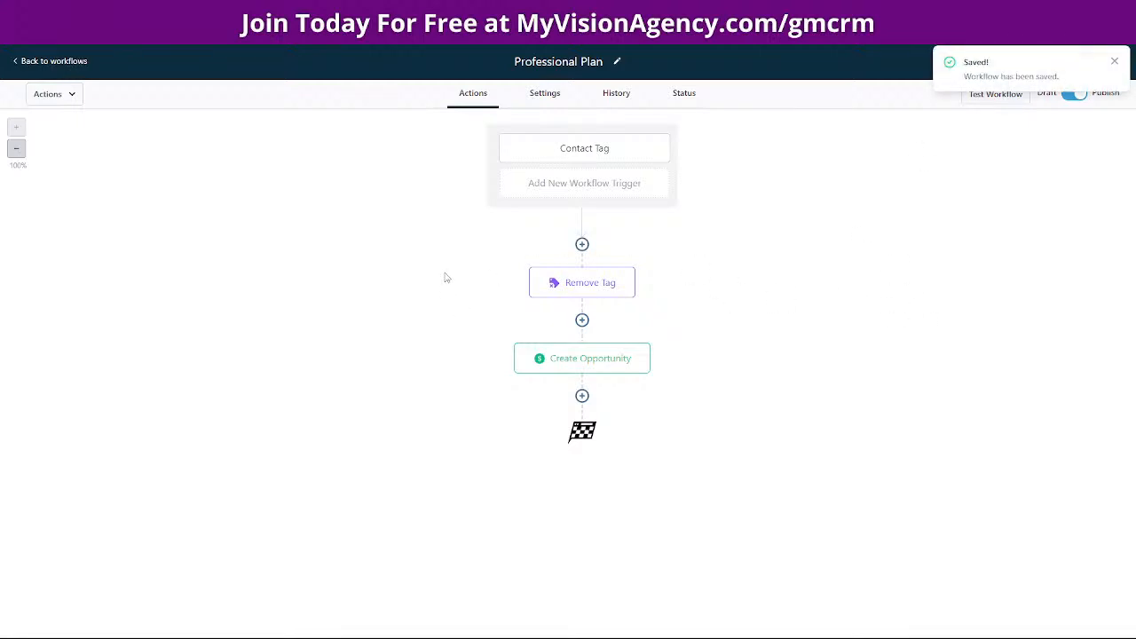
# Leave the workflow and refresh the My Vision Agency opportunities to recheck the retagged contact's card.
pyautogui.click(71, 61)
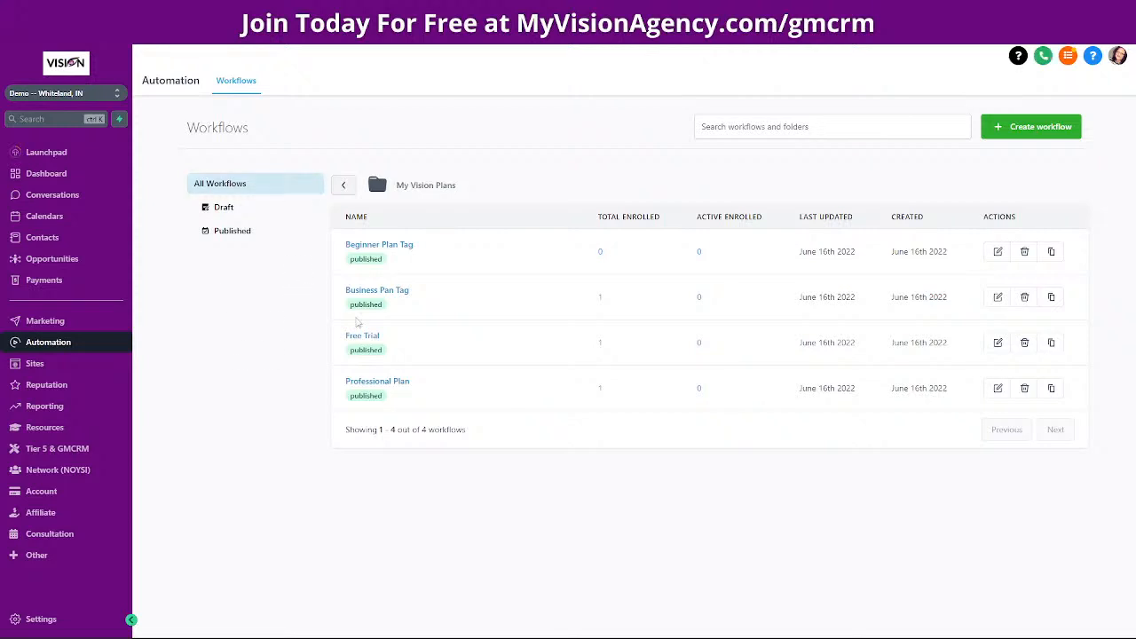
pyautogui.click(53, 258)
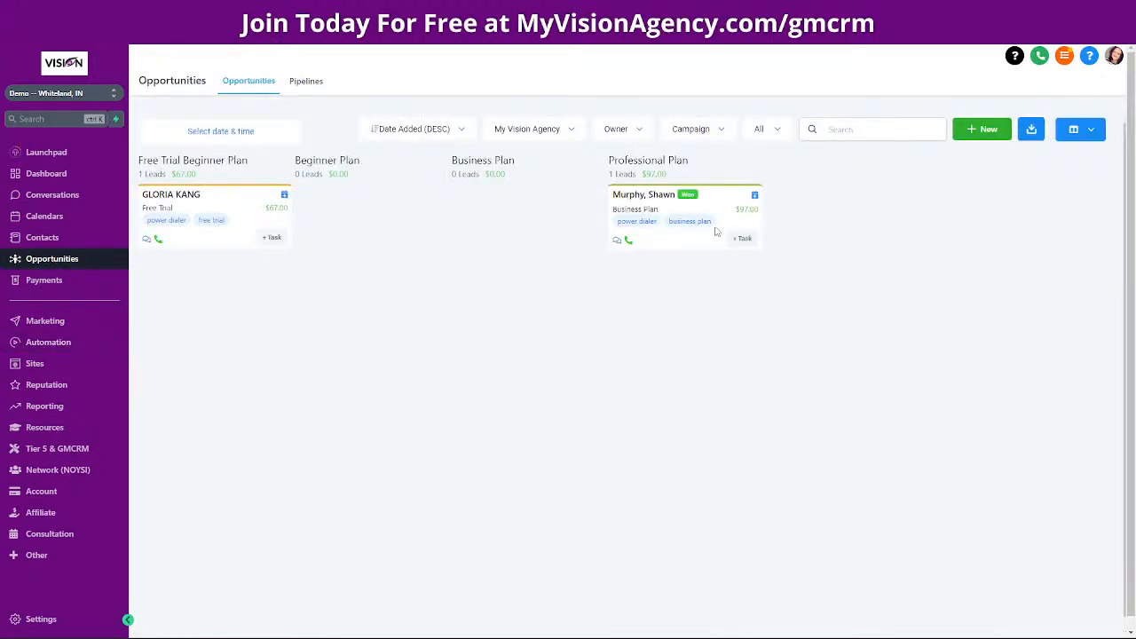
pyautogui.press('F5')
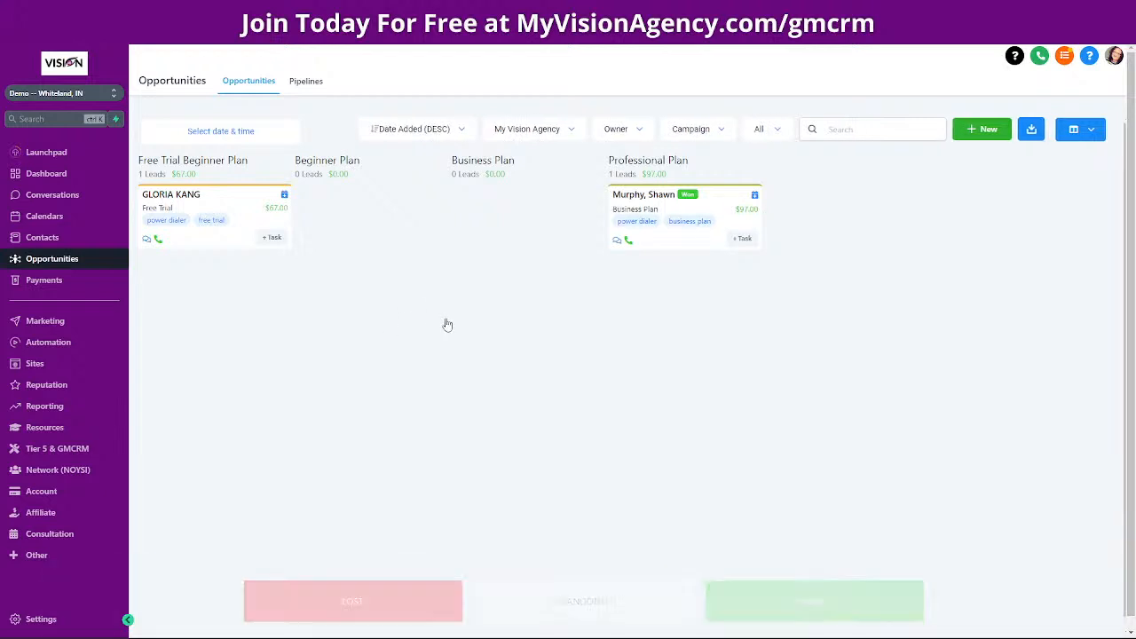
# Replace the won opportunity's business plan tag with the existing professional plan tag, save it, and review the updated opportunity details.
pyautogui.click(725, 198)
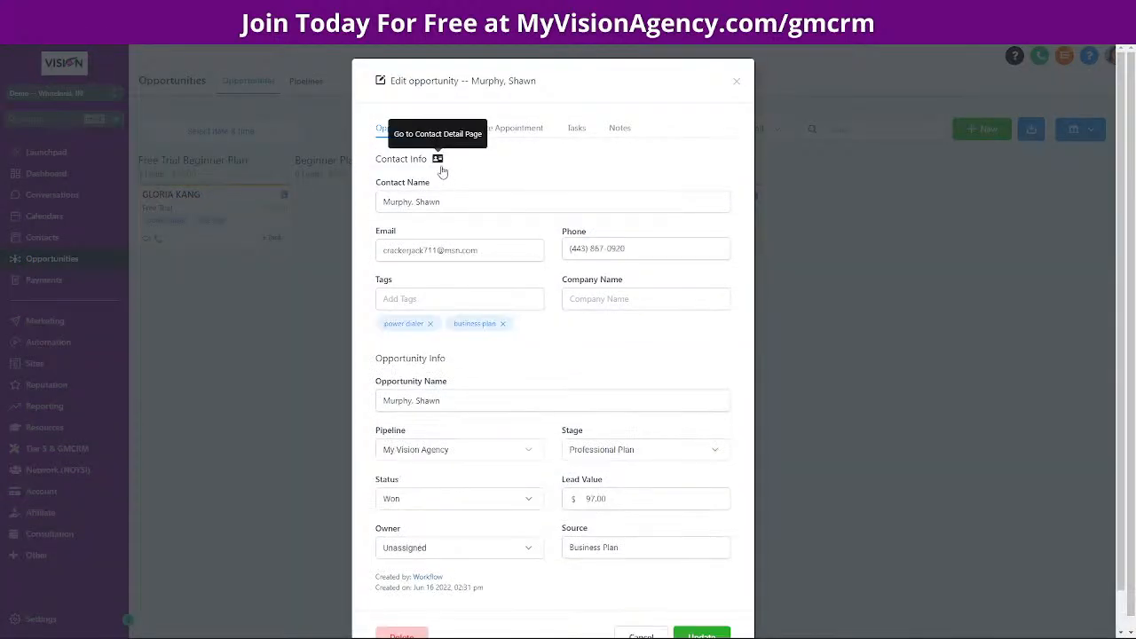
pyautogui.click(504, 325)
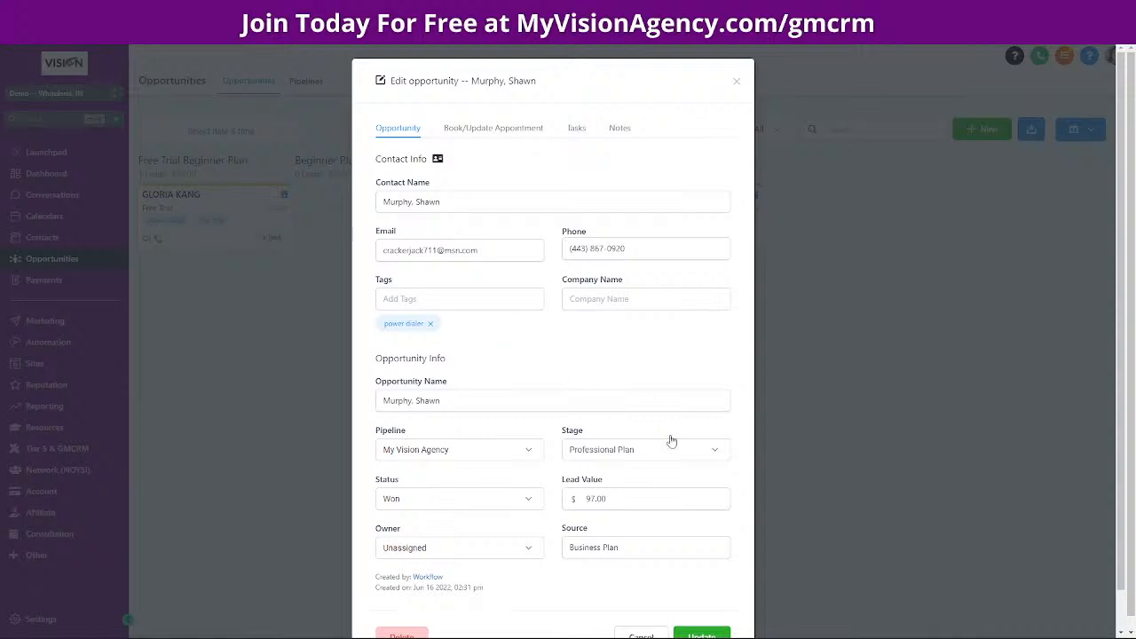
pyautogui.click(443, 304)
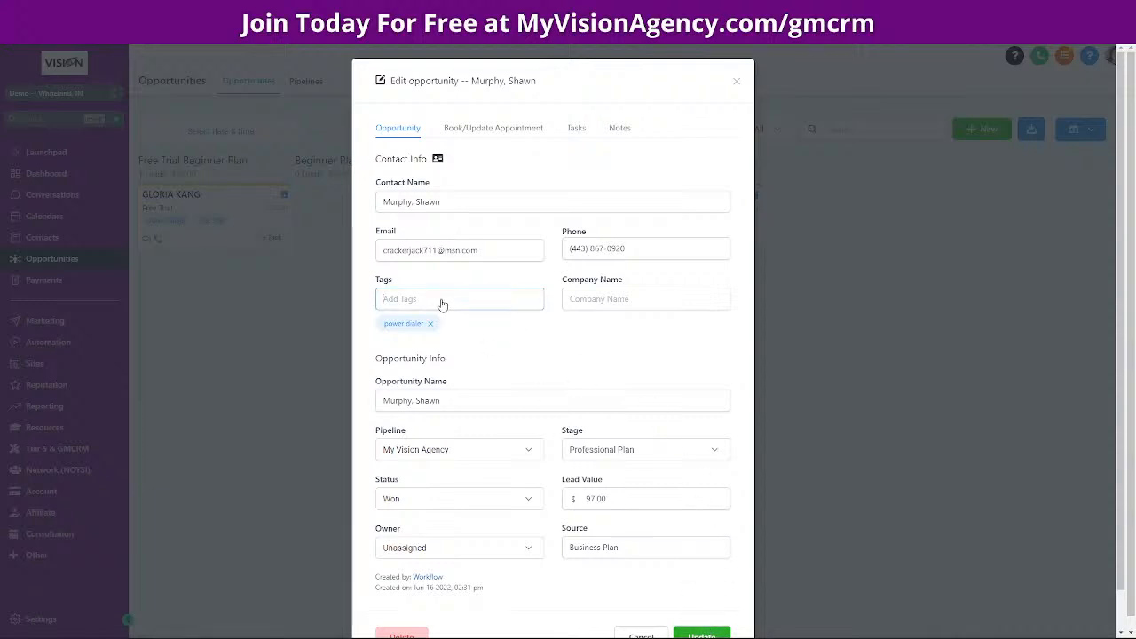
pyautogui.write('prof')
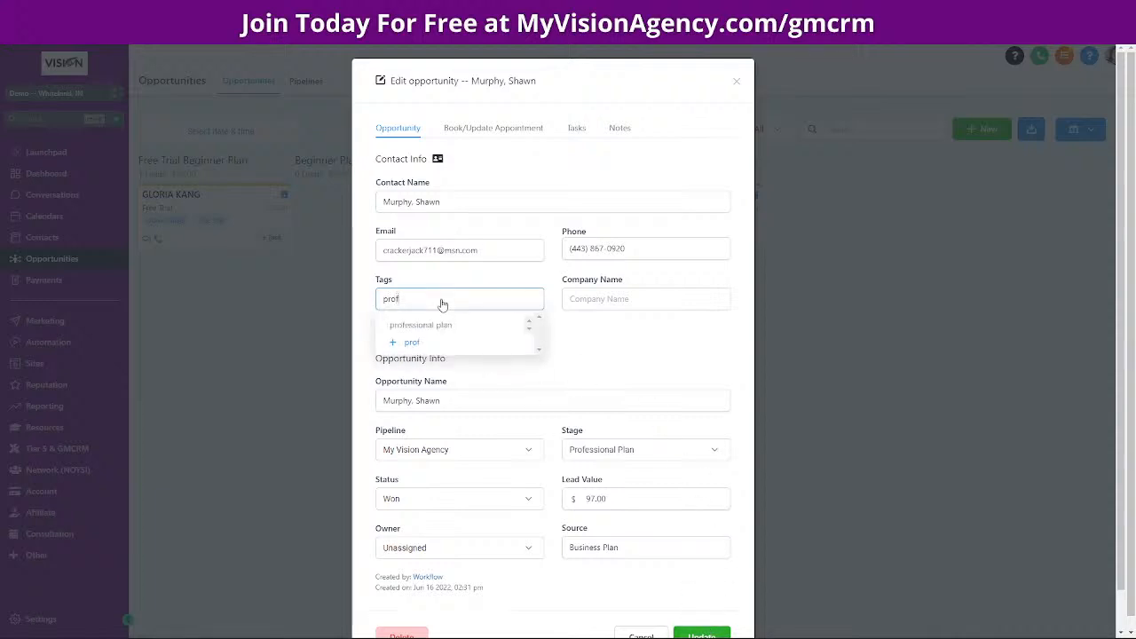
pyautogui.click(446, 326)
pyautogui.scroll(-1, 672, 413)
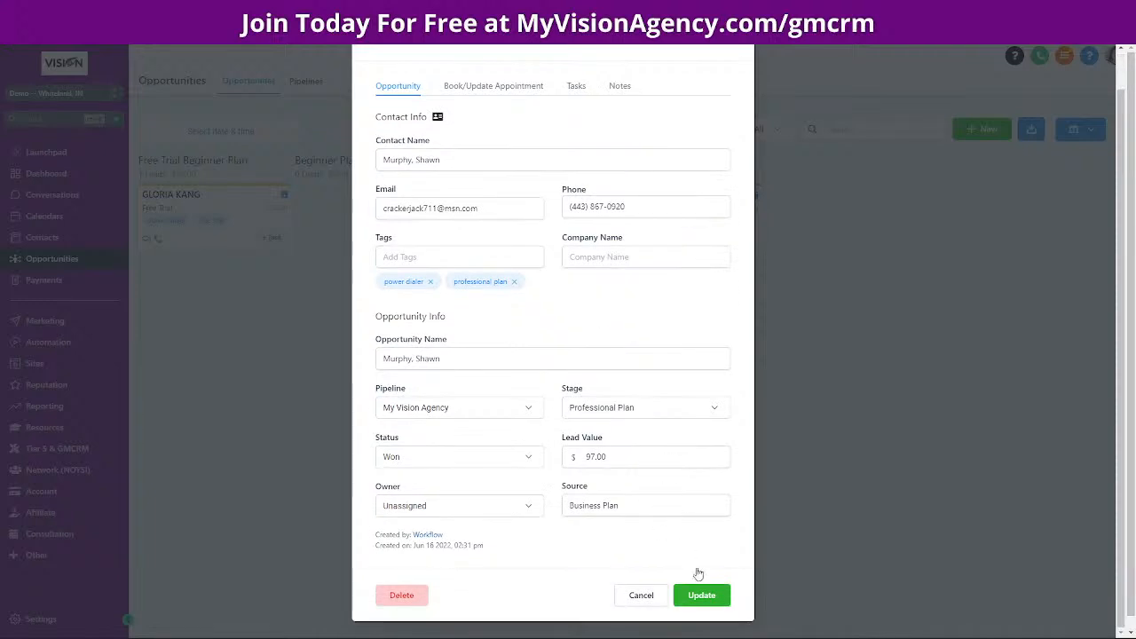
pyautogui.click(700, 597)
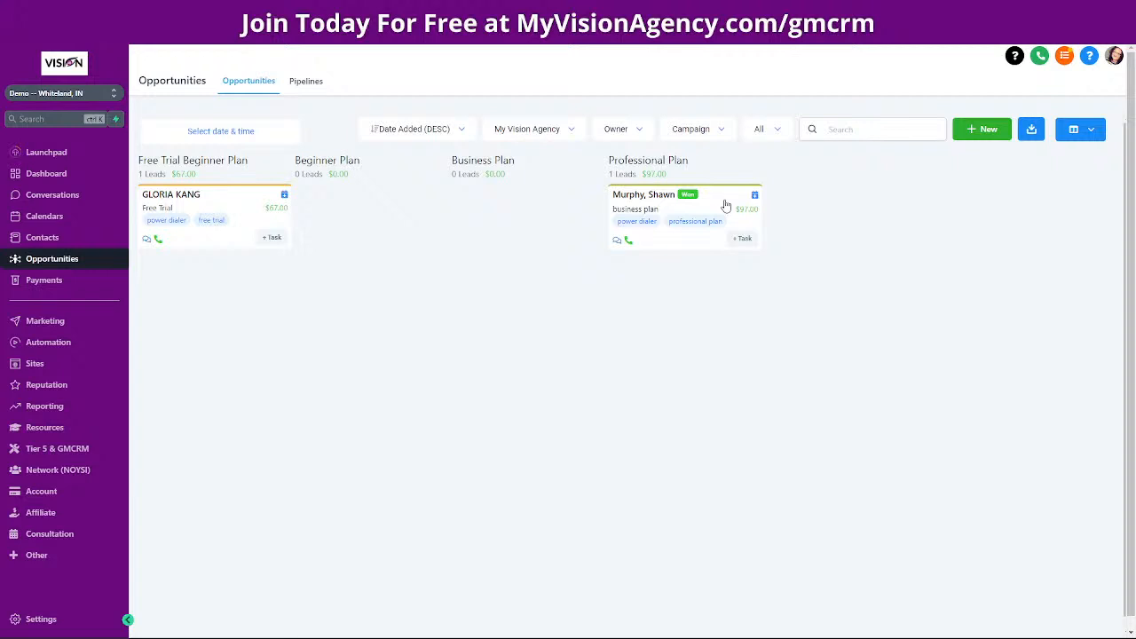
pyautogui.click(725, 206)
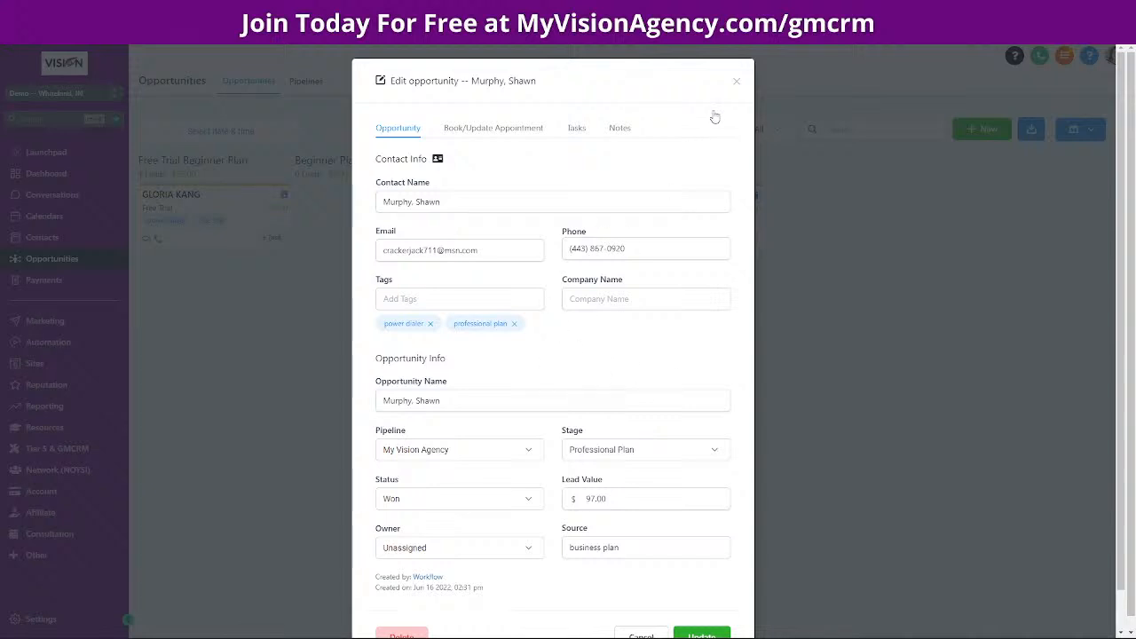
pyautogui.click(737, 82)
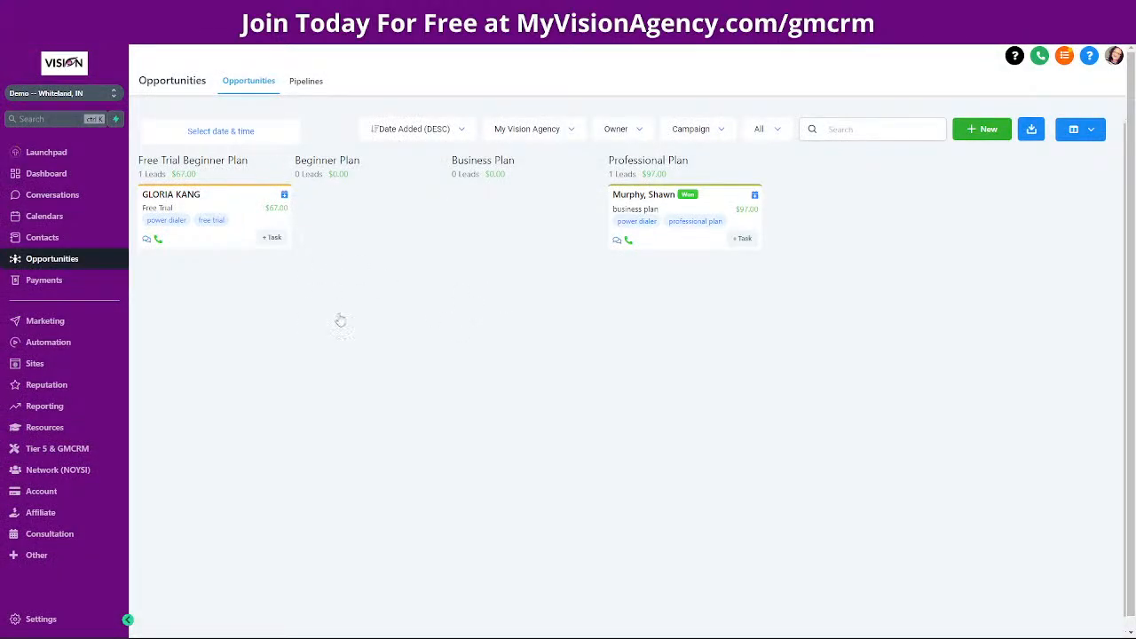
# Open the record listed directly below the retagged contact in the contacts list and review its contact details.
pyautogui.click(38, 238)
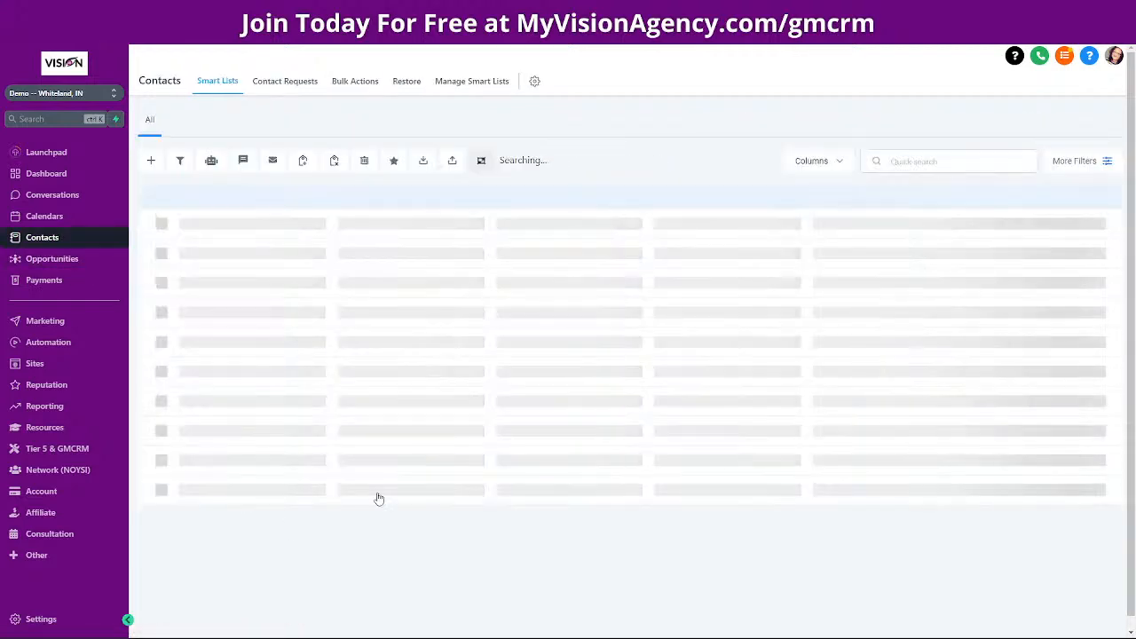
pyautogui.scroll(-5, 238, 501)
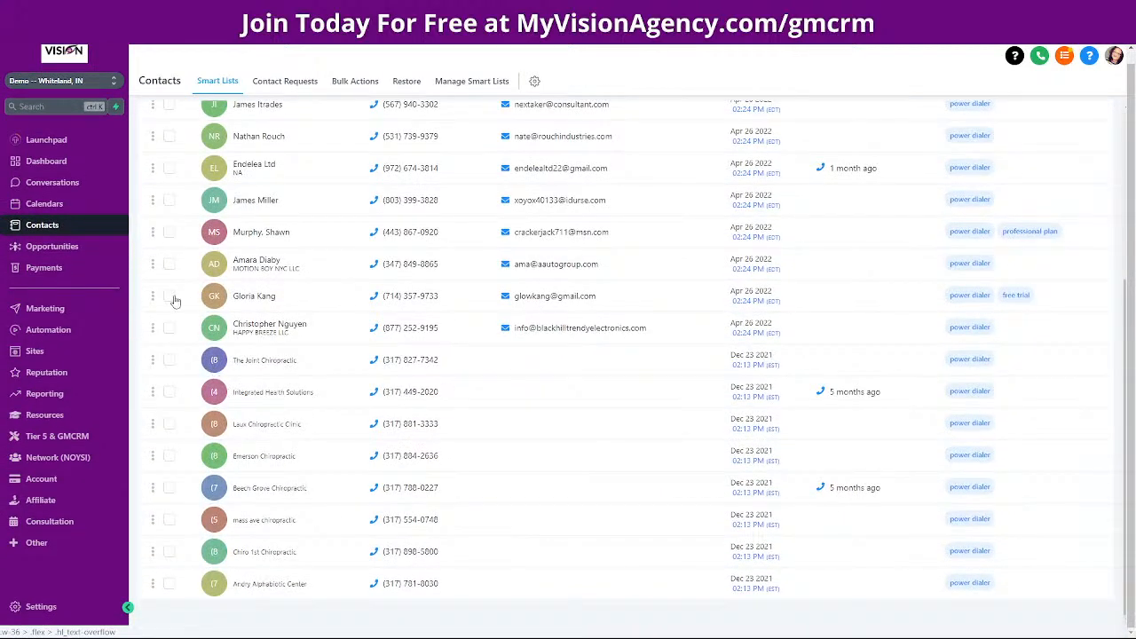
pyautogui.click(257, 262)
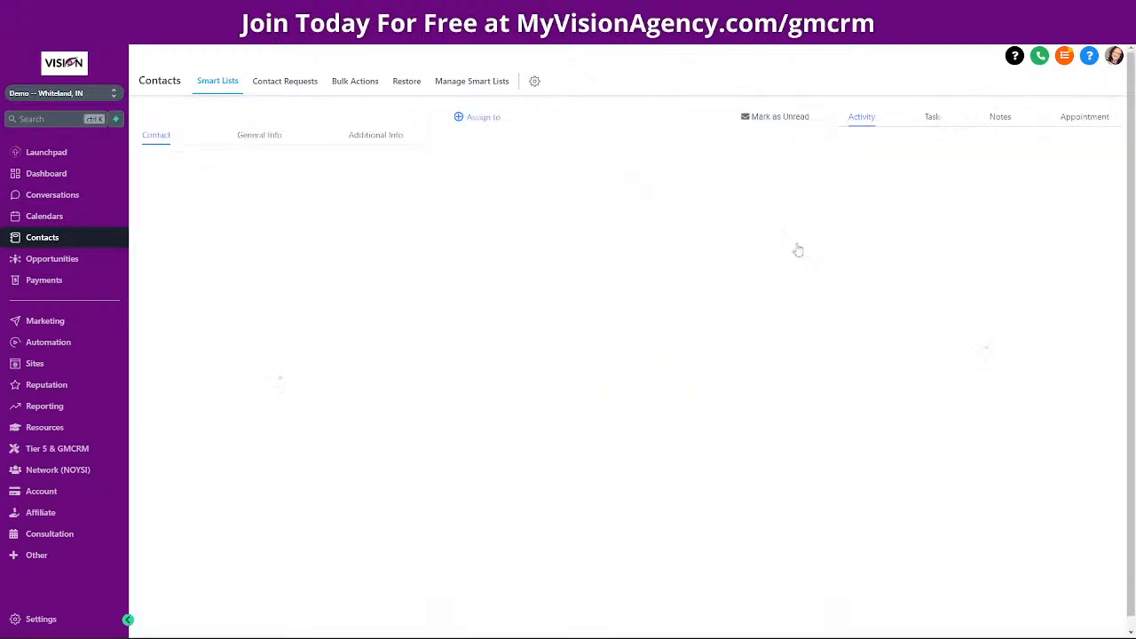
pyautogui.scroll(-5, 329, 424)
pyautogui.scroll(5, 328, 424)
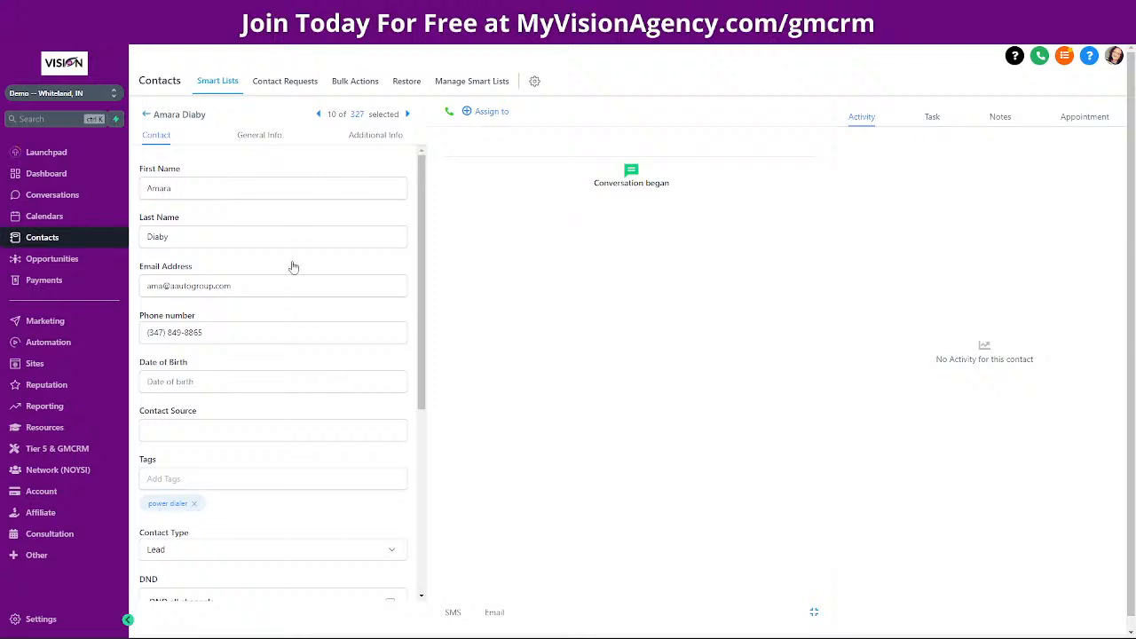
# View the dashboard's opportunity, pipeline value and conversion figures for last week.
pyautogui.click(53, 176)
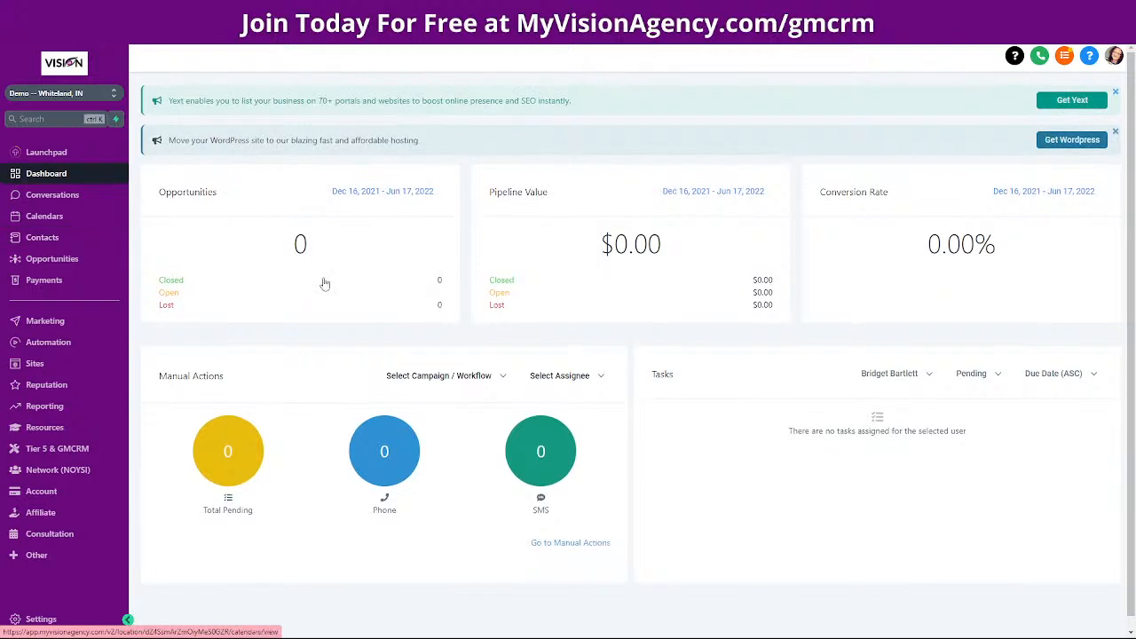
pyautogui.click(393, 195)
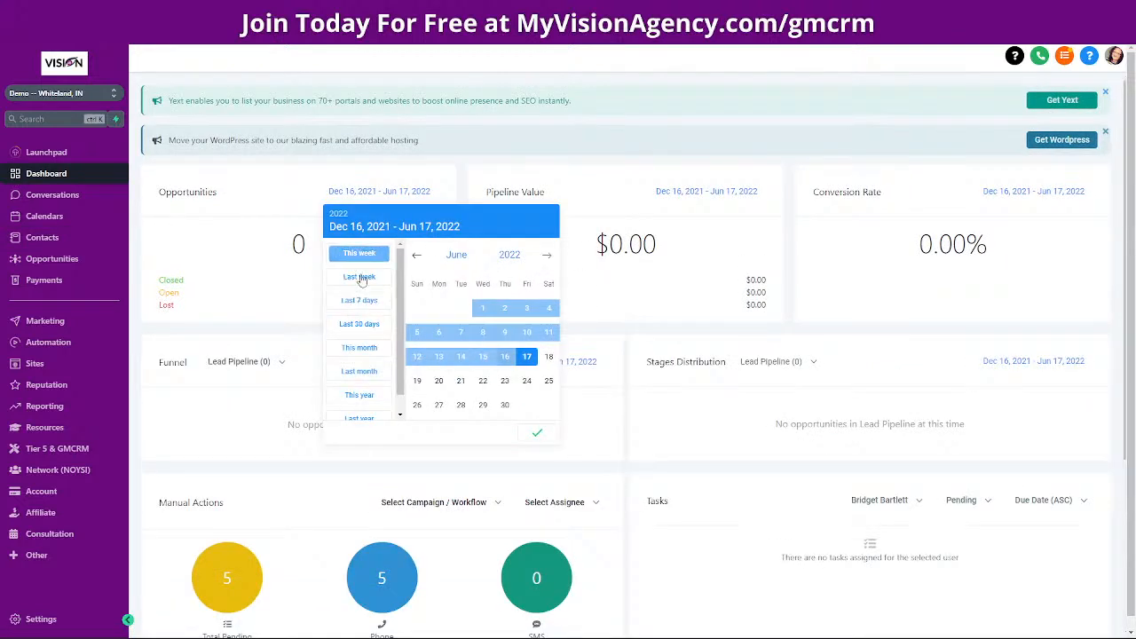
pyautogui.scroll(-1, 369, 366)
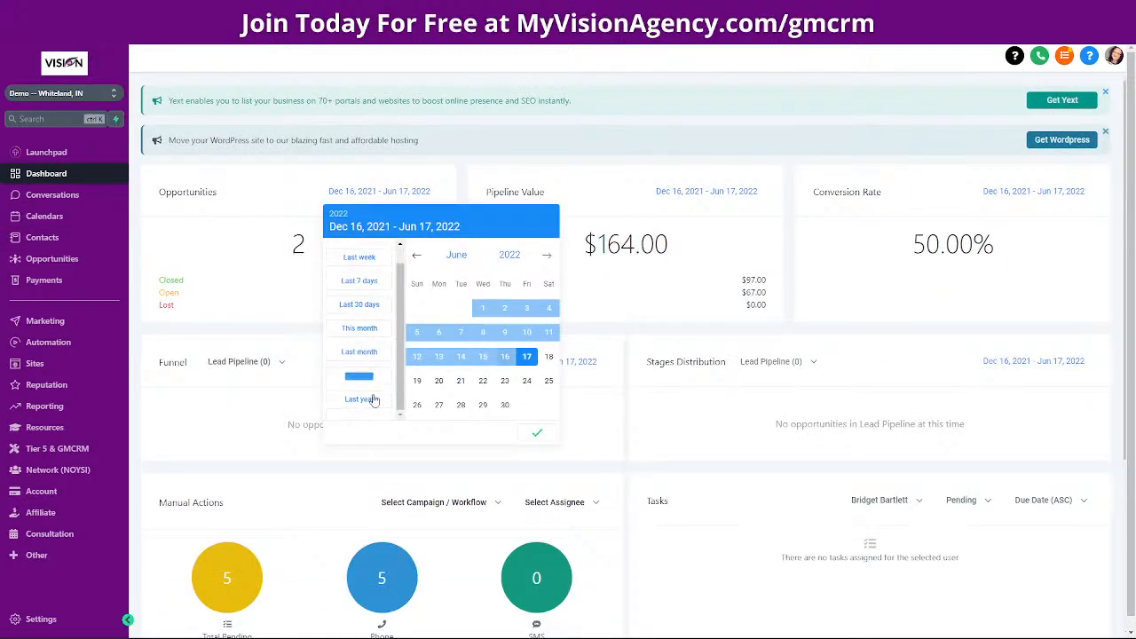
pyautogui.click(361, 258)
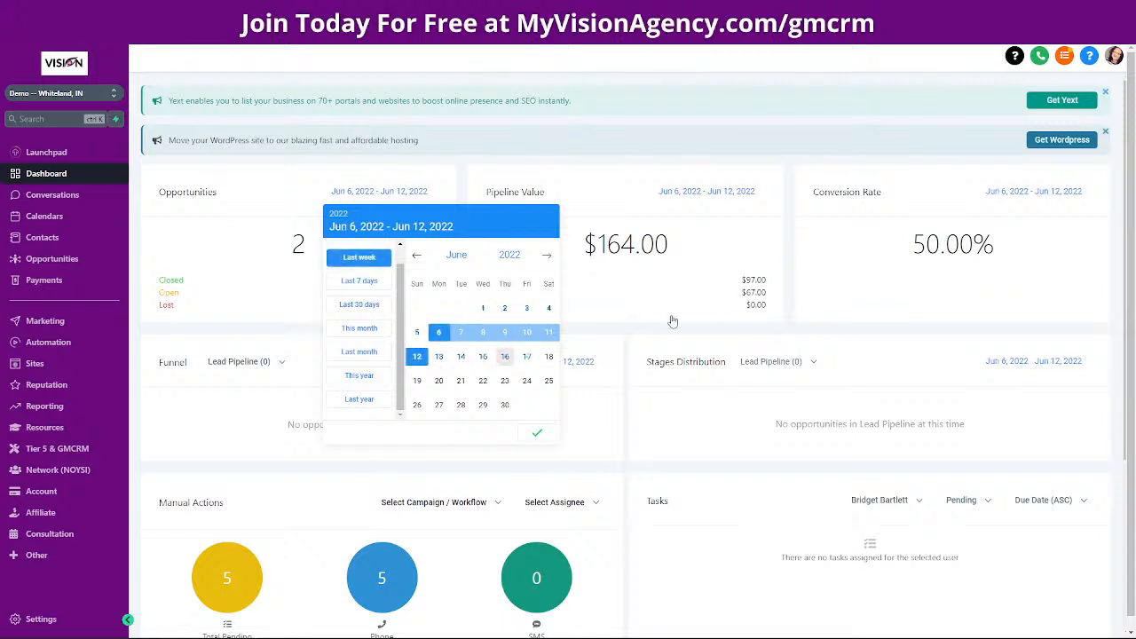
pyautogui.click(537, 432)
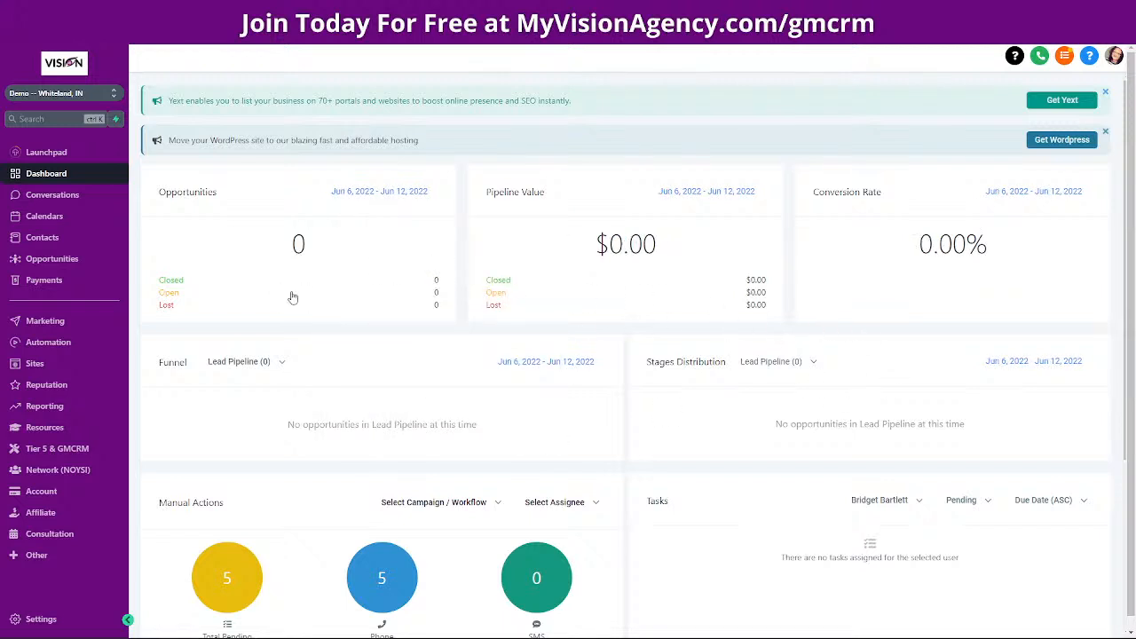
# Review the dashboard figures for the last 7 days and return to the My Vision Agency opportunities board.
pyautogui.click(378, 191)
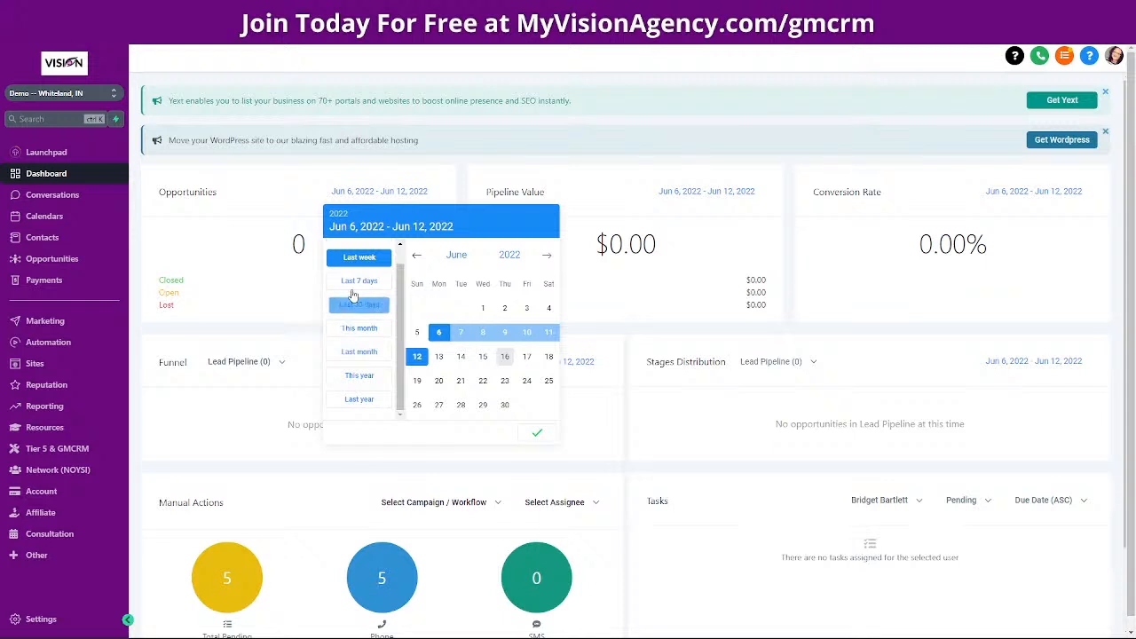
pyautogui.click(347, 283)
pyautogui.moveTo(484, 442); pyautogui.dragTo(391, 354)
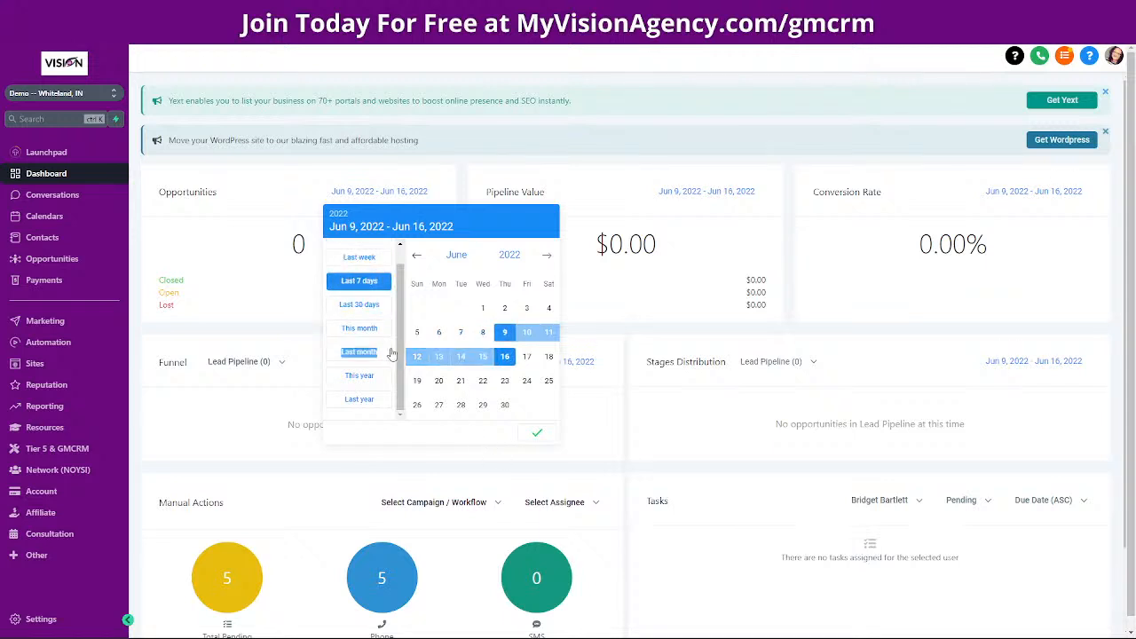
pyautogui.click(537, 432)
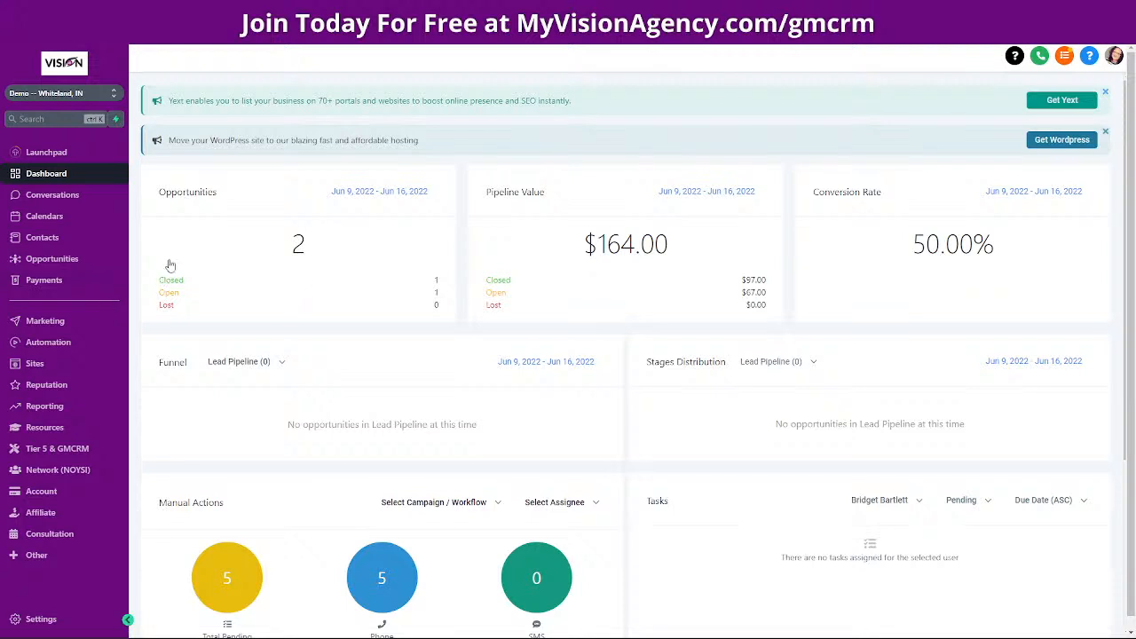
pyautogui.click(75, 258)
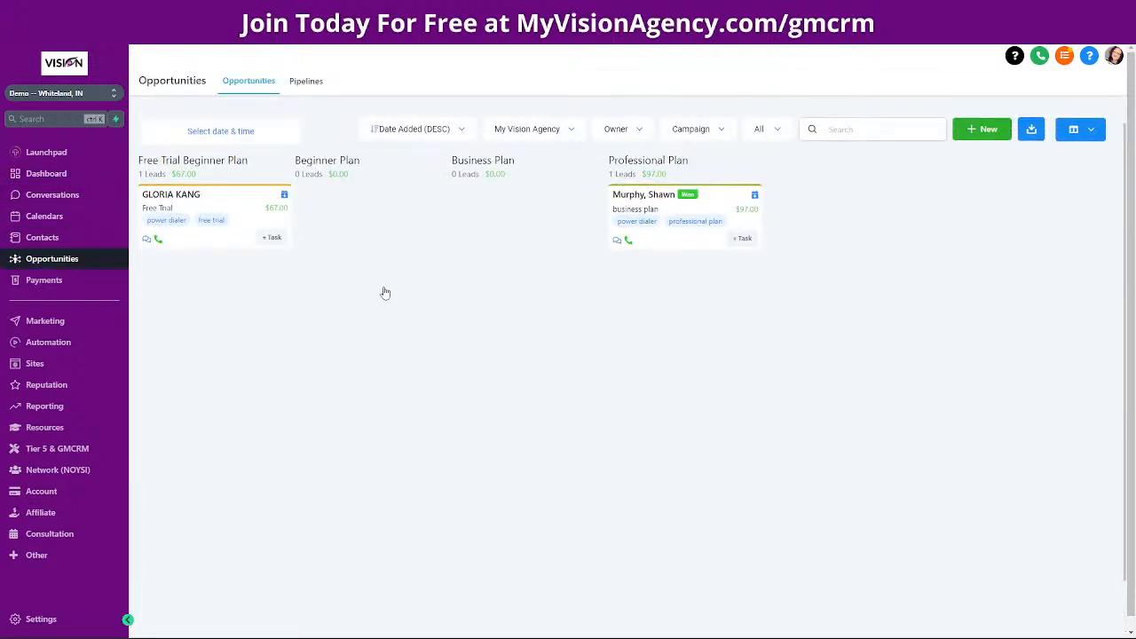